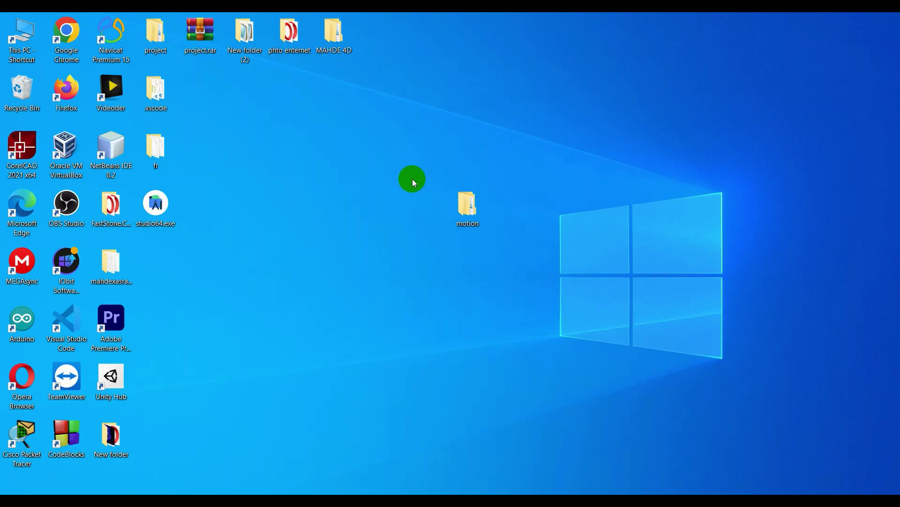
# Open the desktop motion folder to list adobe plagin, Adobe Media Encoder 15.4.1.5 and After Effects 2021.
pyautogui.doubleClick(472, 206)
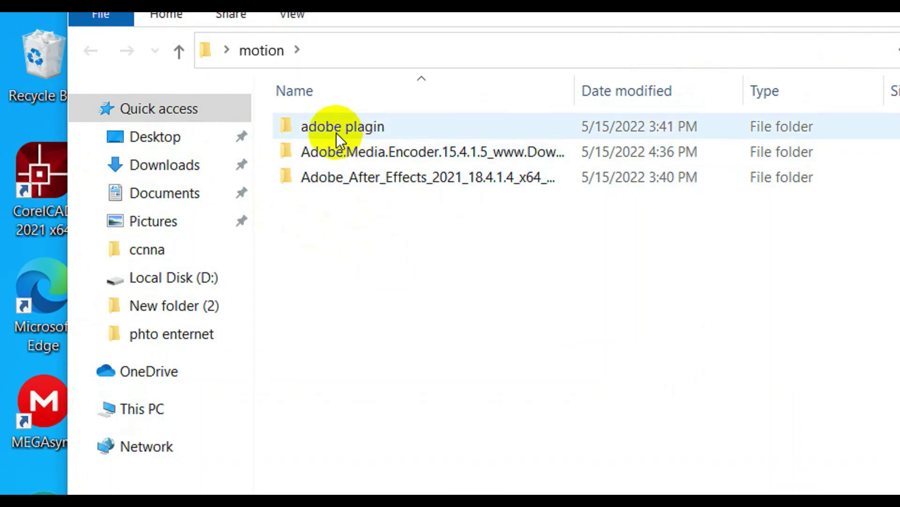
pyautogui.moveTo(341, 134)
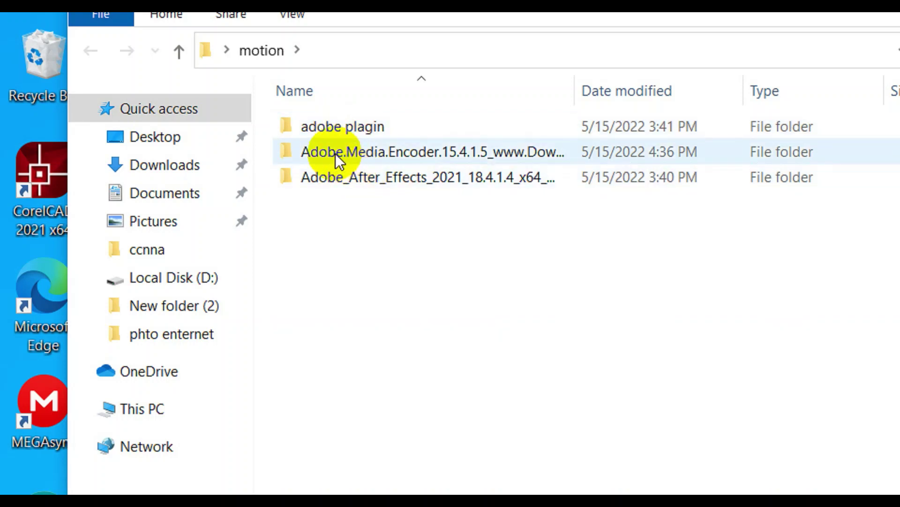
pyautogui.moveTo(336, 153)
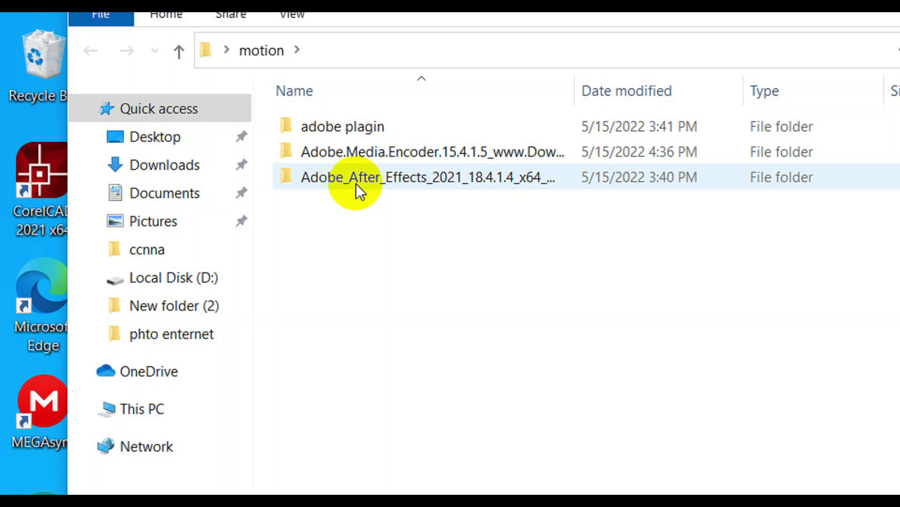
# Run Set-up.exe from the Adobe_After_Effects Multilingual folder to start the 18.4.1 installer.
pyautogui.doubleClick(356, 184)
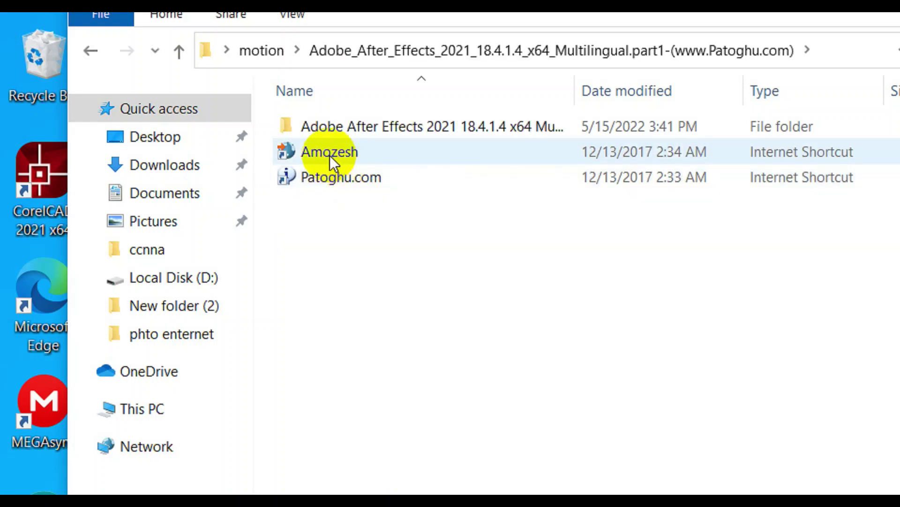
pyautogui.doubleClick(314, 137)
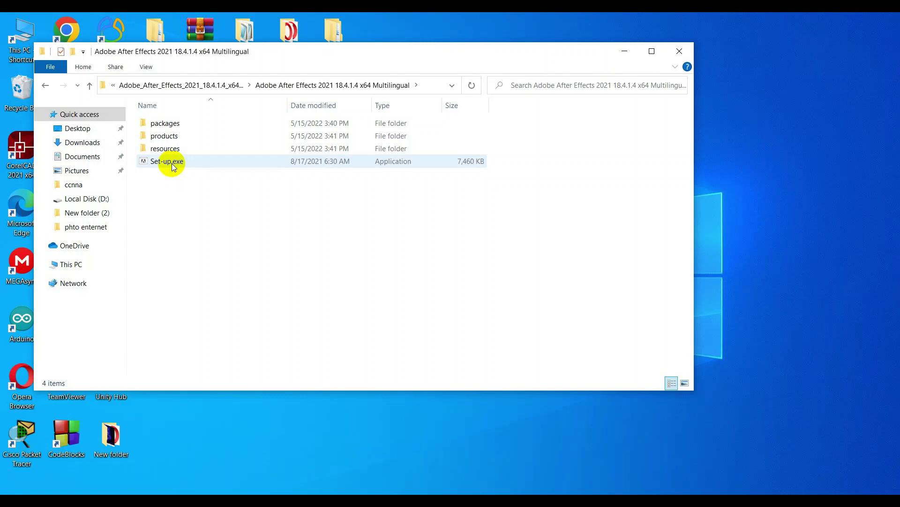
pyautogui.doubleClick(172, 163)
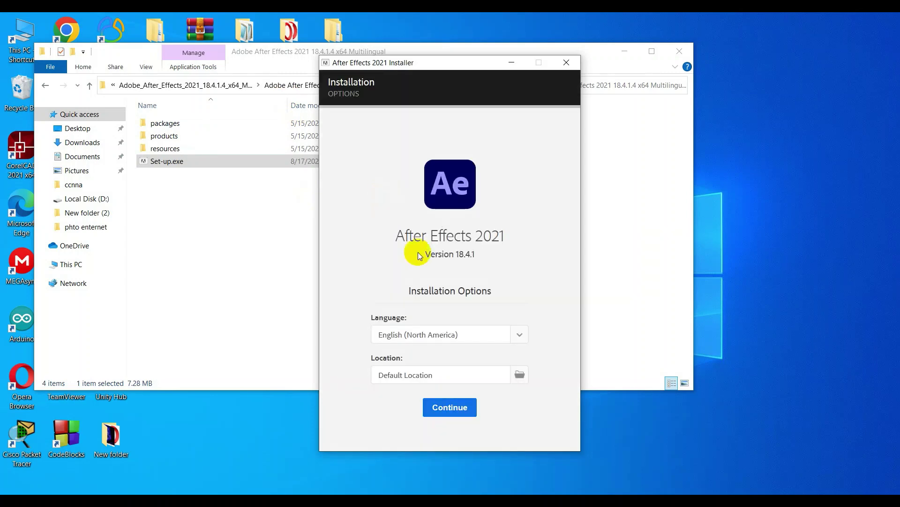
# Install After Effects 2021 in English (North America) at the Default Location.
pyautogui.click(449, 409)
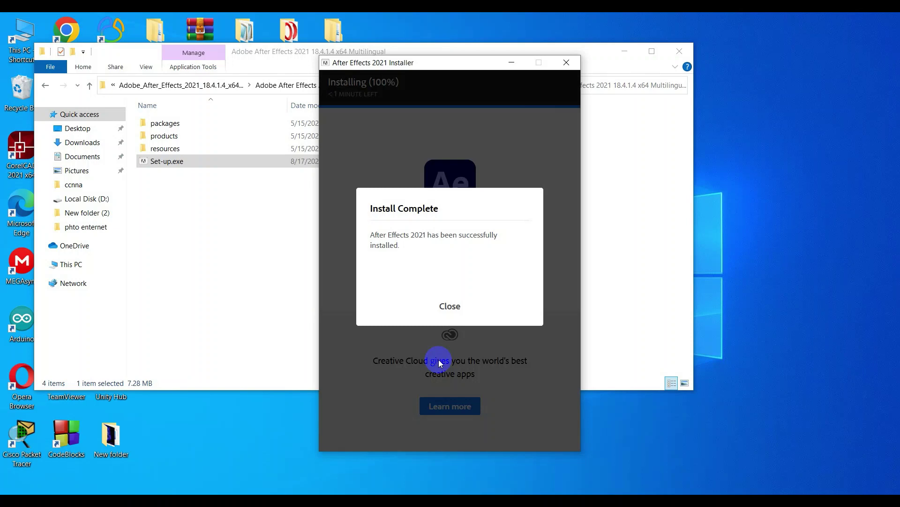
# Close the finished After Effects installer and return to the motion folder.
pyautogui.click(446, 309)
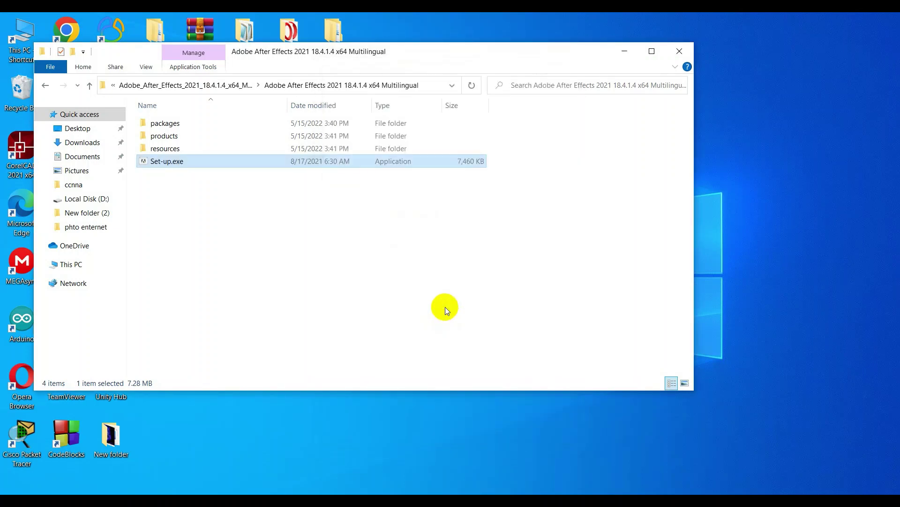
pyautogui.click(45, 87)
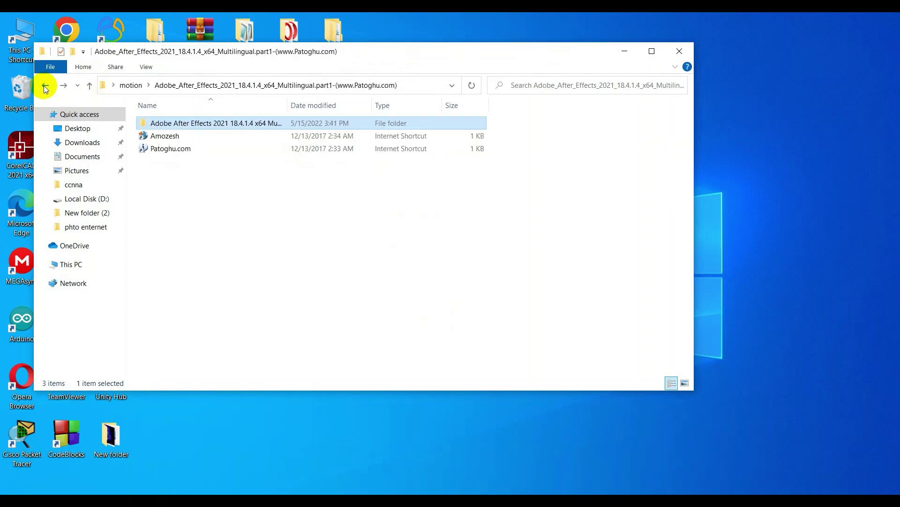
pyautogui.click(45, 87)
# Launch Set-up.exe from the Adobe Media Encoder 15.4.1.5 folder.
pyautogui.moveTo(106, 51); pyautogui.dragTo(340, 89)
pyautogui.click(155, 251)
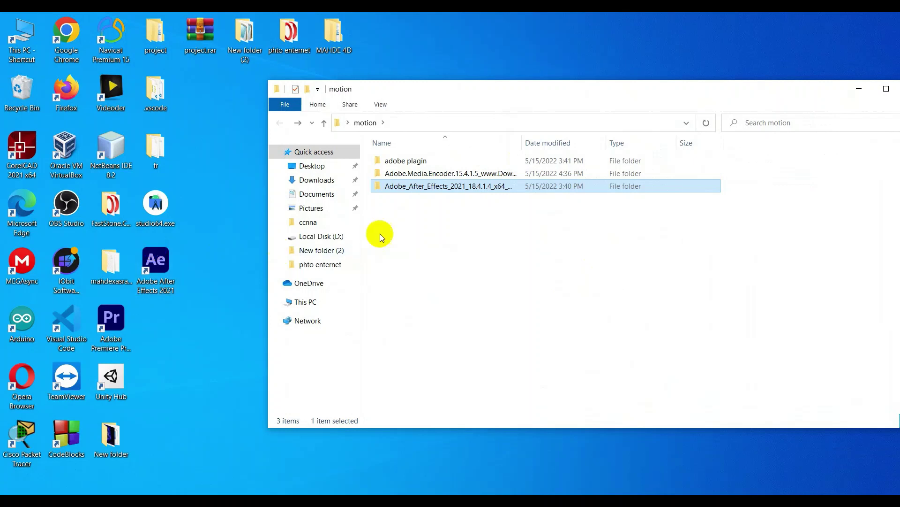
pyautogui.doubleClick(406, 174)
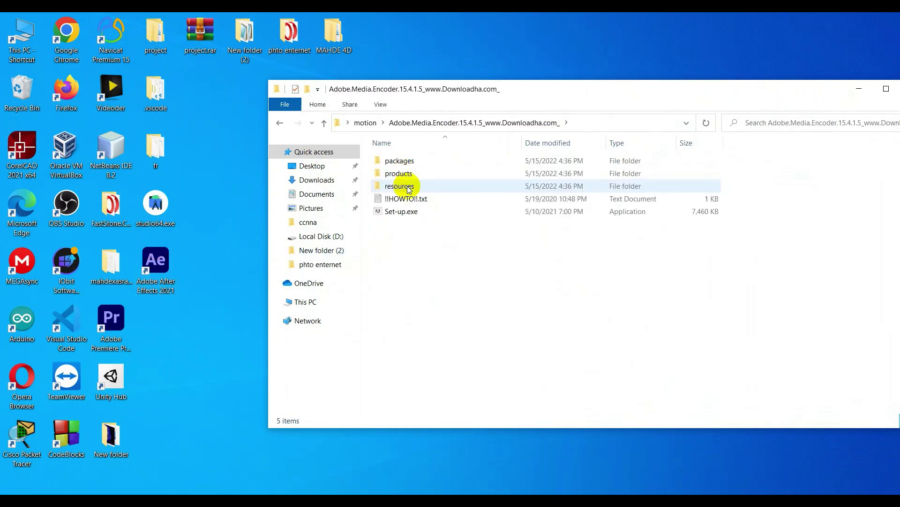
pyautogui.doubleClick(415, 213)
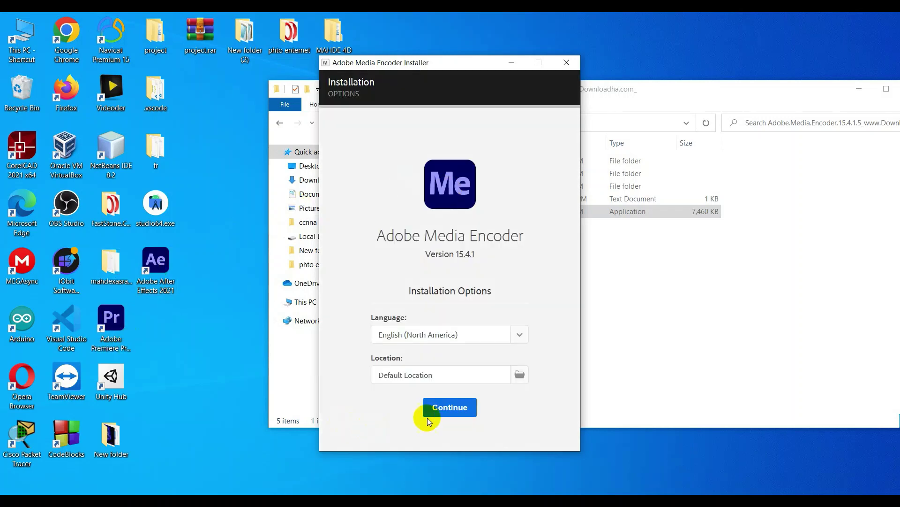
# Install Media Encoder 15.4.1 with default options and dismiss the Install Complete message.
pyautogui.click(446, 407)
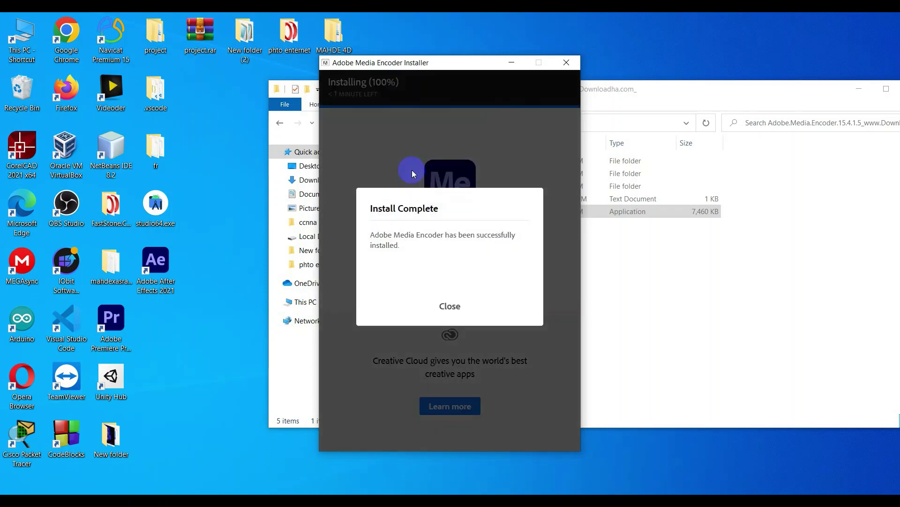
pyautogui.click(450, 306)
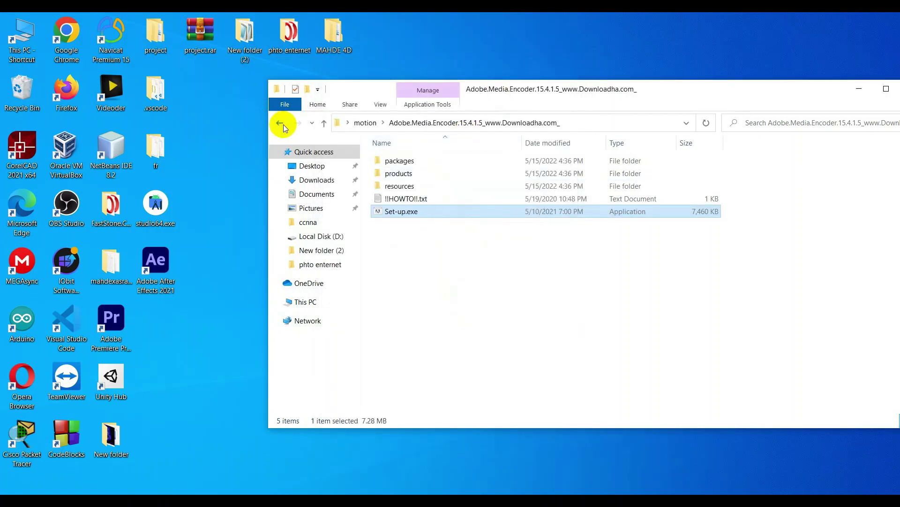
# Return to motion, launch the After Effects 2021 desktop shortcut, and minimize Explorer.
pyautogui.click(280, 123)
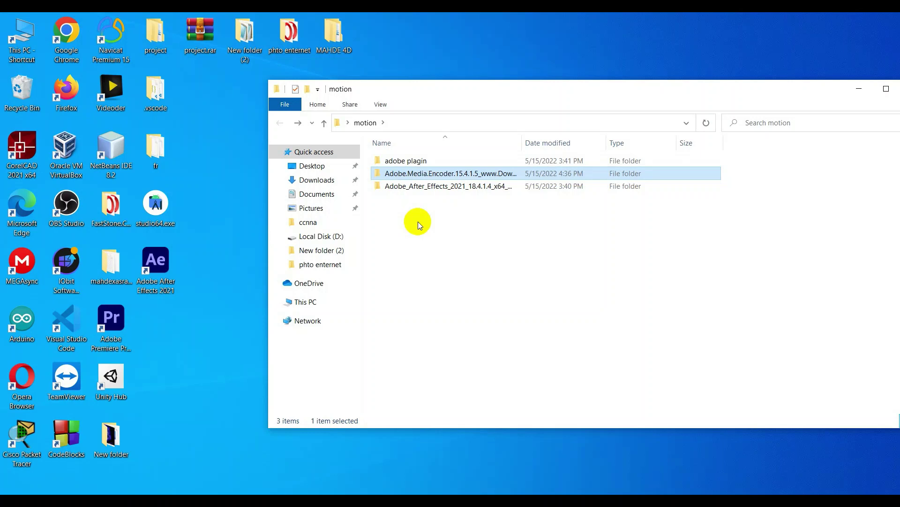
pyautogui.click(160, 273)
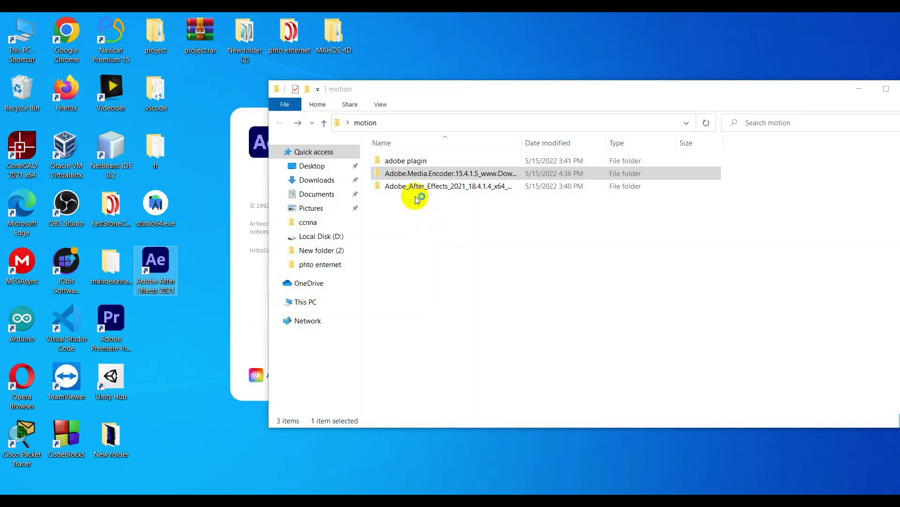
pyautogui.click(388, 172)
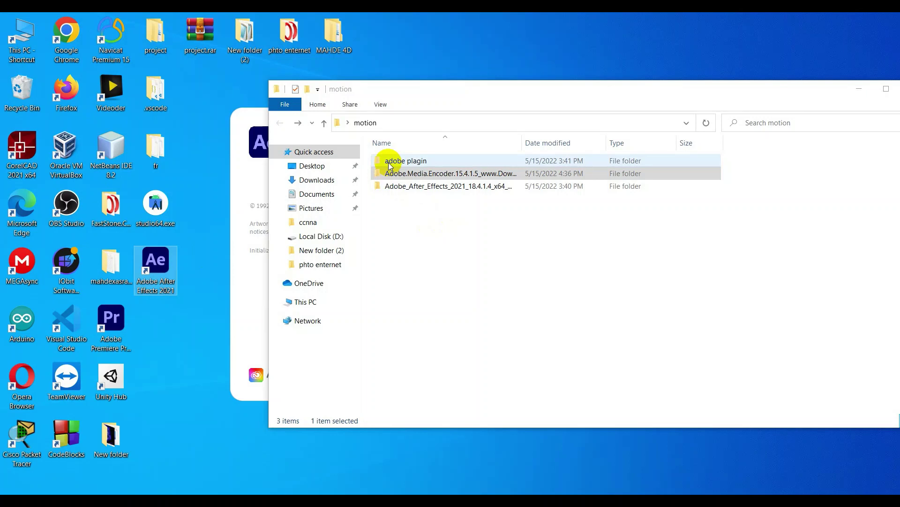
pyautogui.click(859, 90)
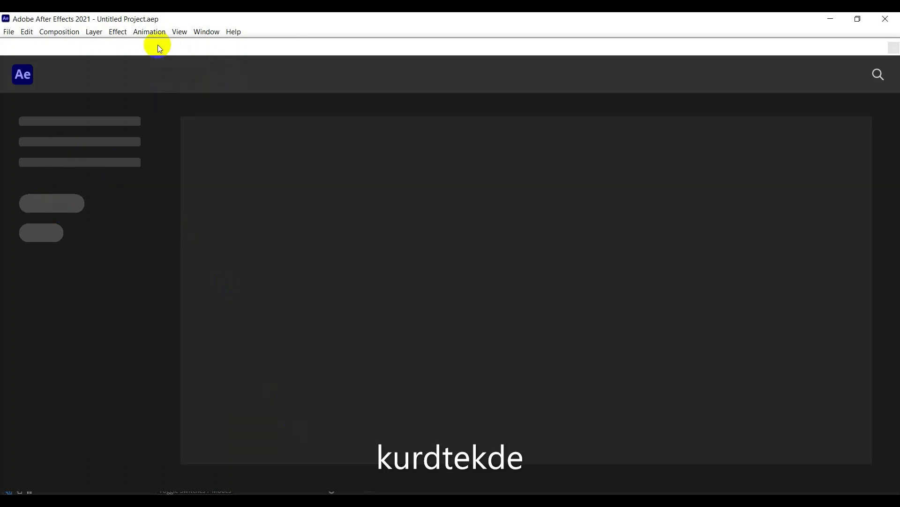
pyautogui.moveTo(158, 44); pyautogui.dragTo(170, 24)
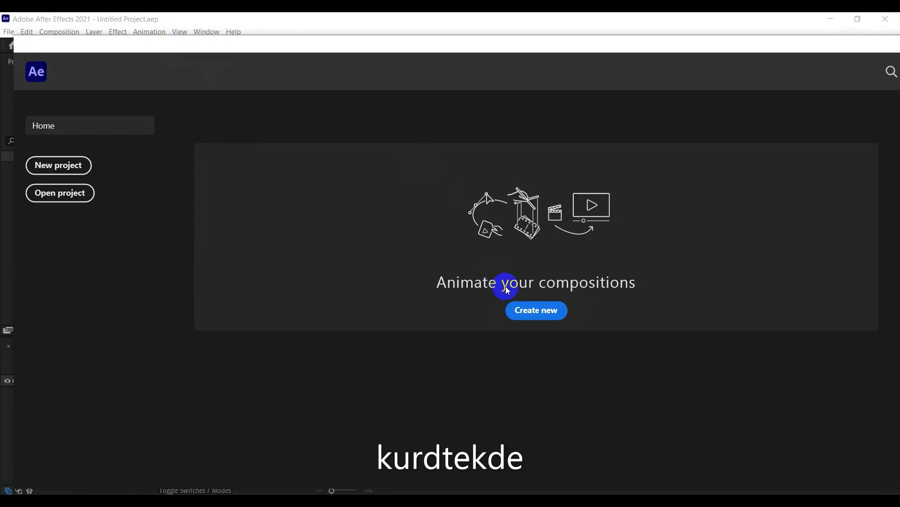
pyautogui.click(538, 318)
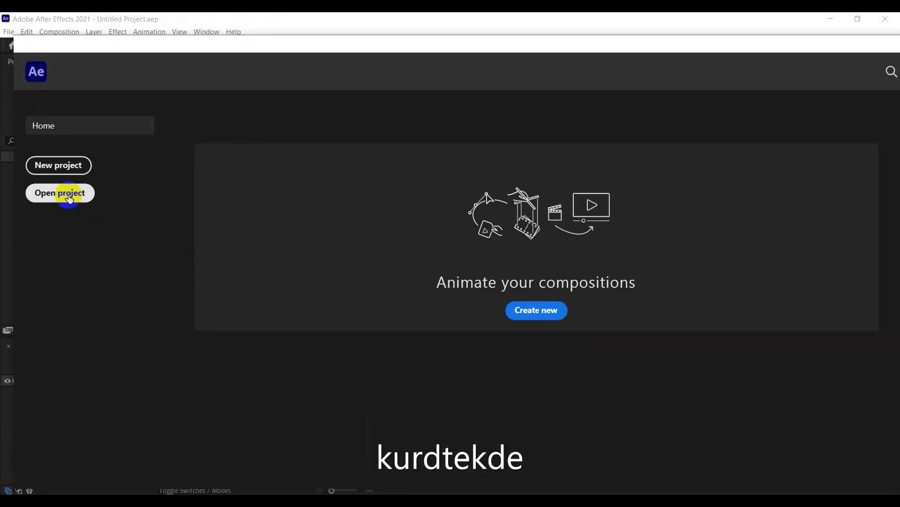
# Choose New project on the Home screen to get an empty untitled project.
pyautogui.click(64, 169)
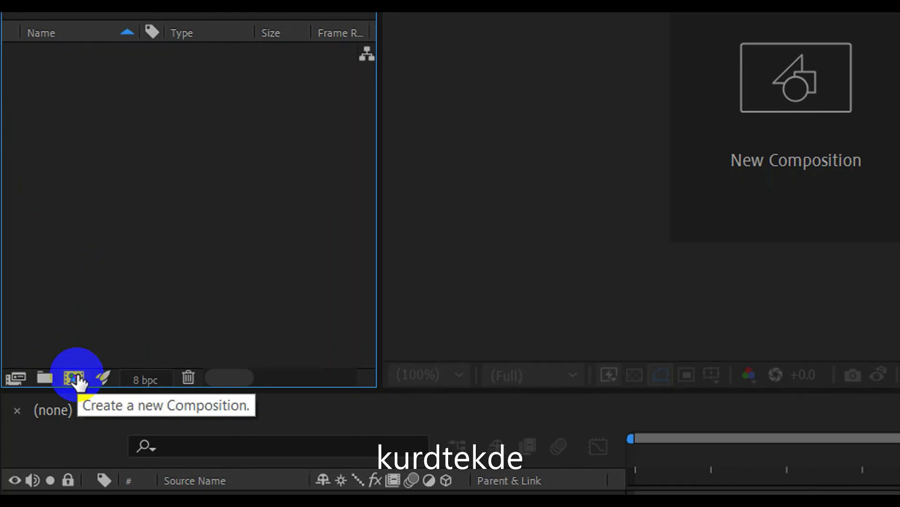
# Create a new HDTV 1080 29.97 composition and rename it from Comp 1 to 'com'.
pyautogui.click(75, 379)
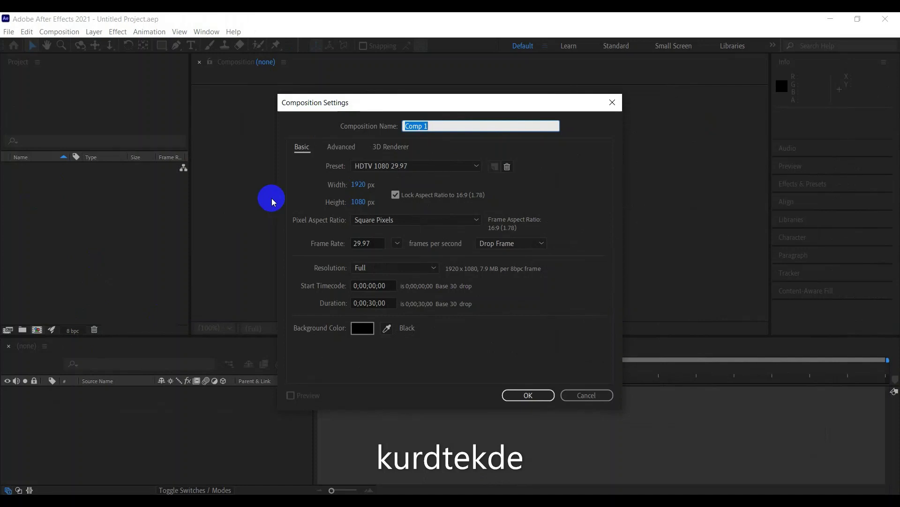
pyautogui.click(458, 125)
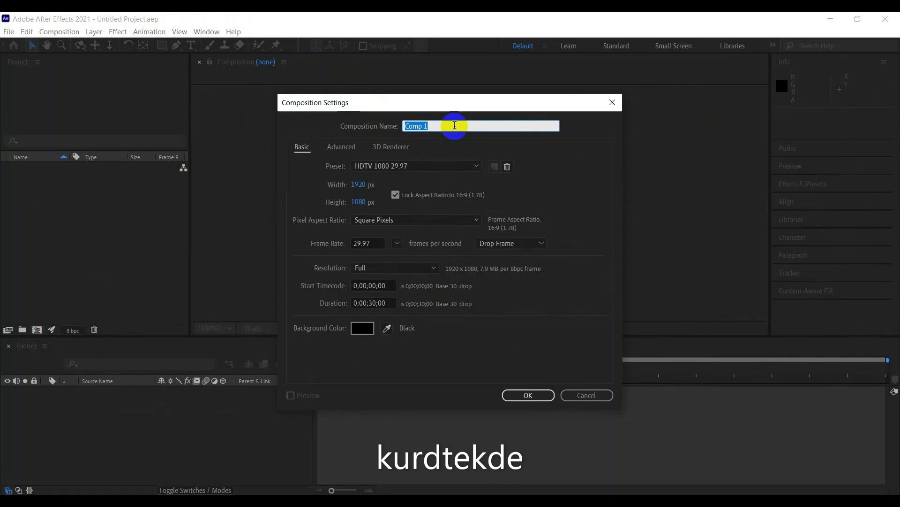
pyautogui.press('BackSpace')
pyautogui.write('co')
pyautogui.write('m')
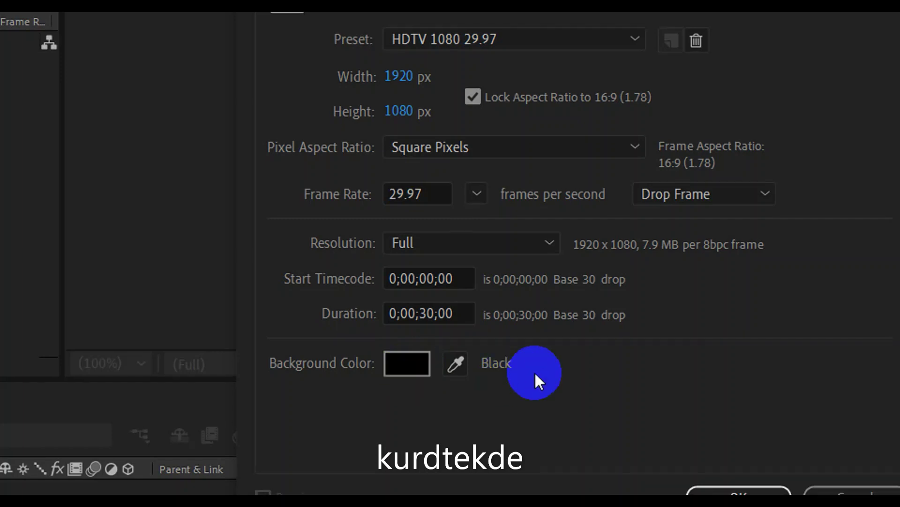
# Review drop-frame and resolution options, keep Full resolution, and cancel the composition.
pyautogui.click(675, 197)
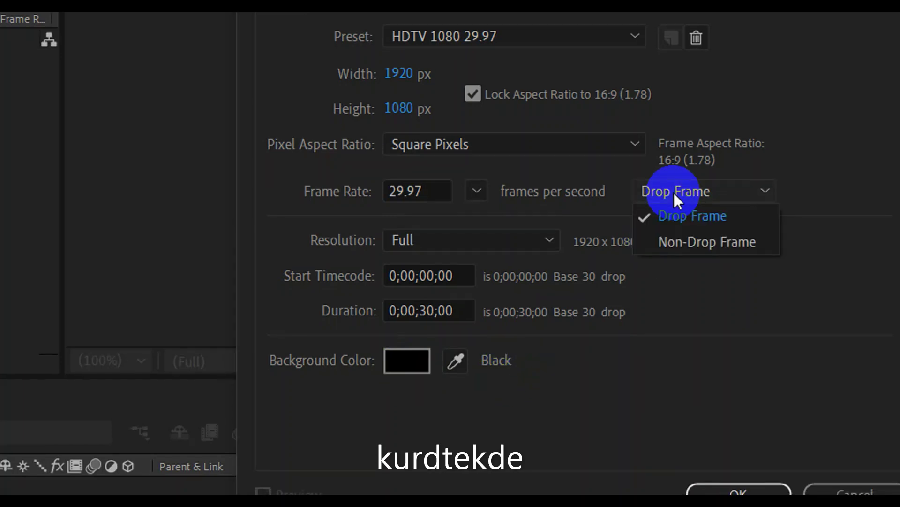
pyautogui.click(462, 237)
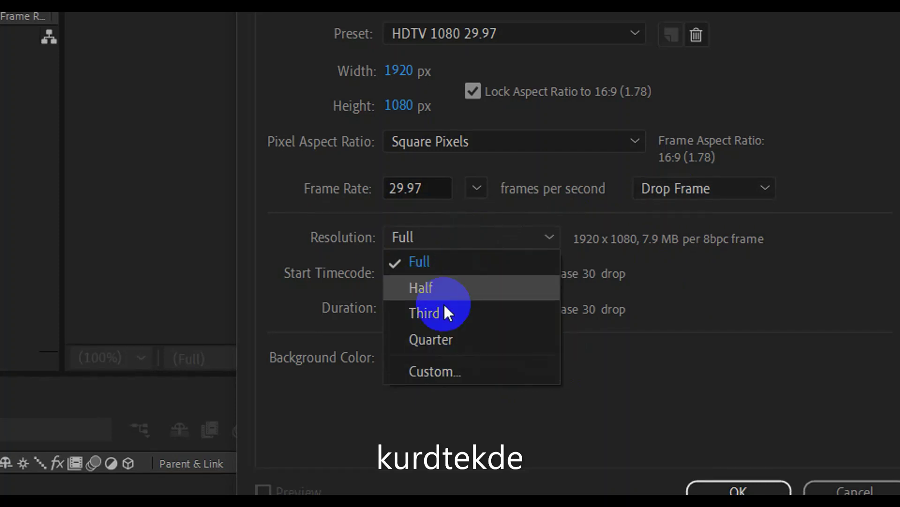
pyautogui.click(412, 254)
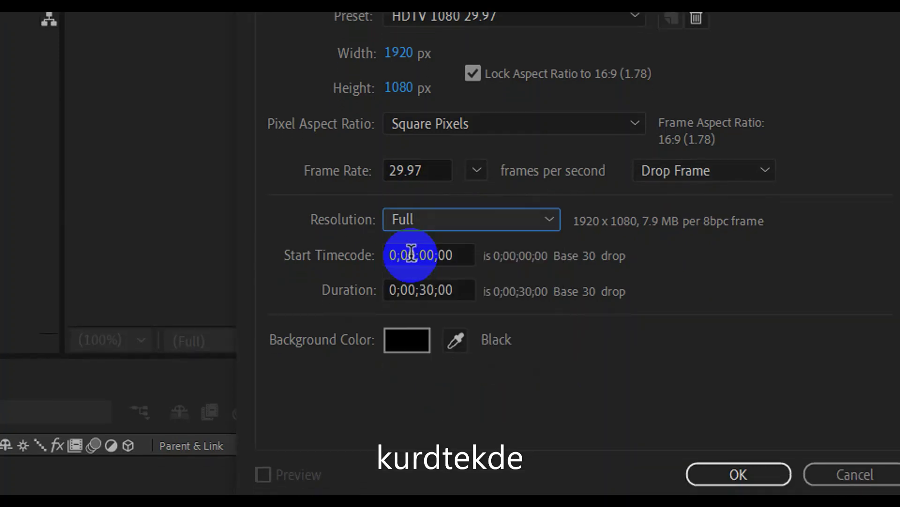
pyautogui.click(720, 378)
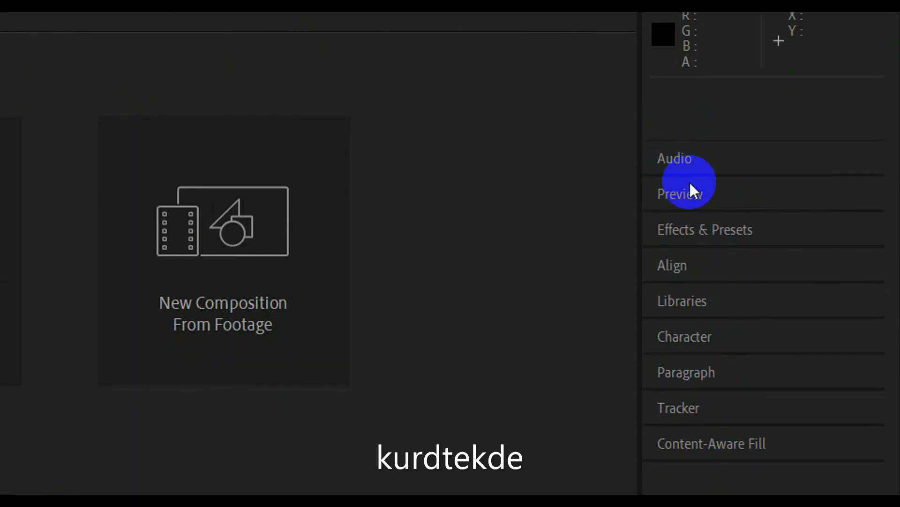
# Expand the Preview panel in the right-hand panel stack.
pyautogui.click(696, 204)
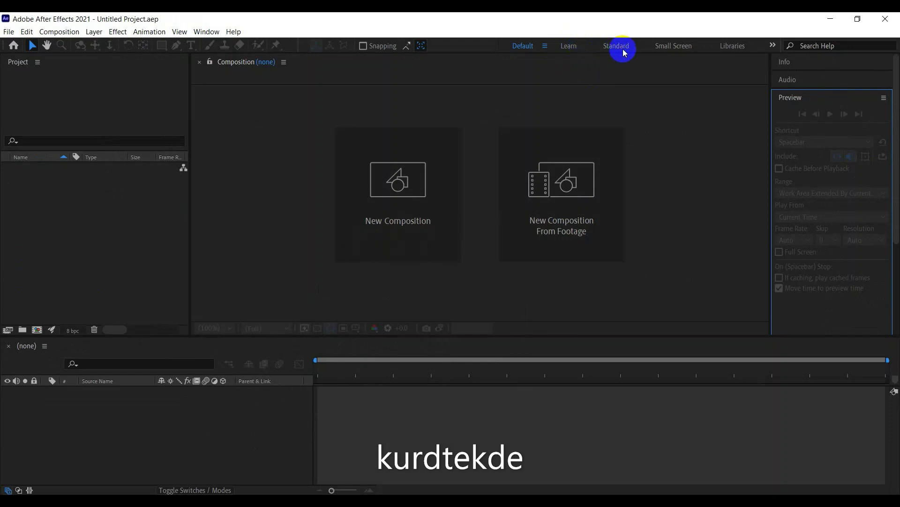
pyautogui.click(574, 47)
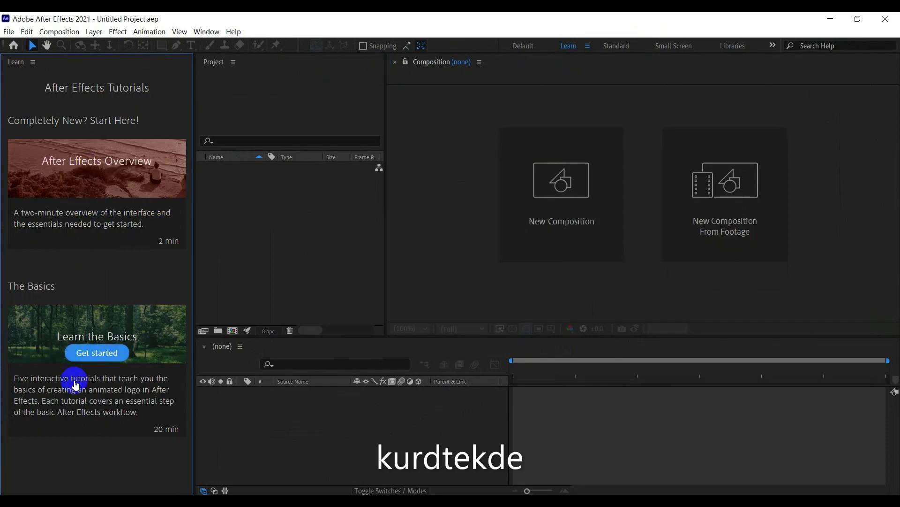
pyautogui.click(612, 47)
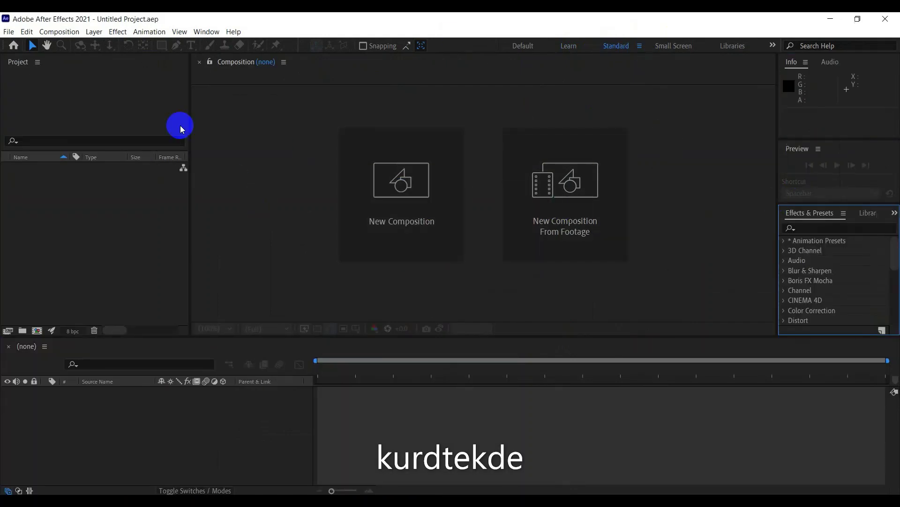
pyautogui.click(670, 47)
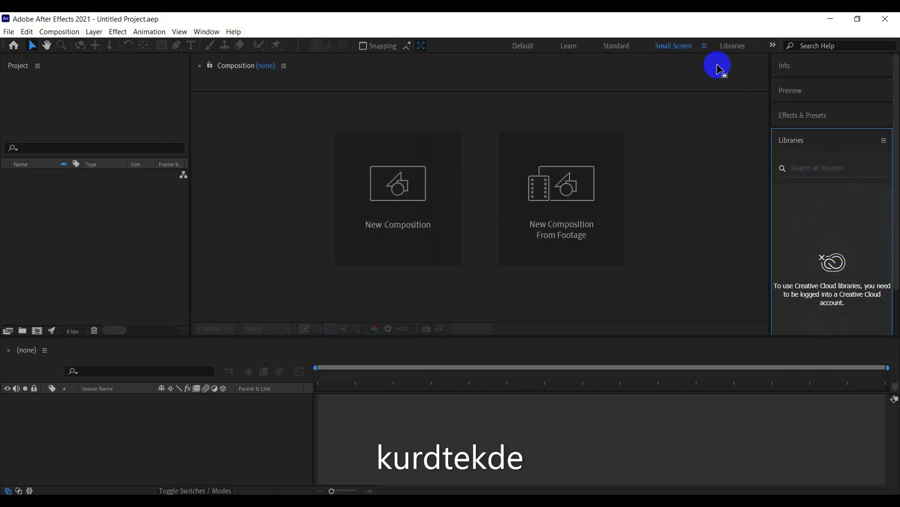
pyautogui.click(728, 48)
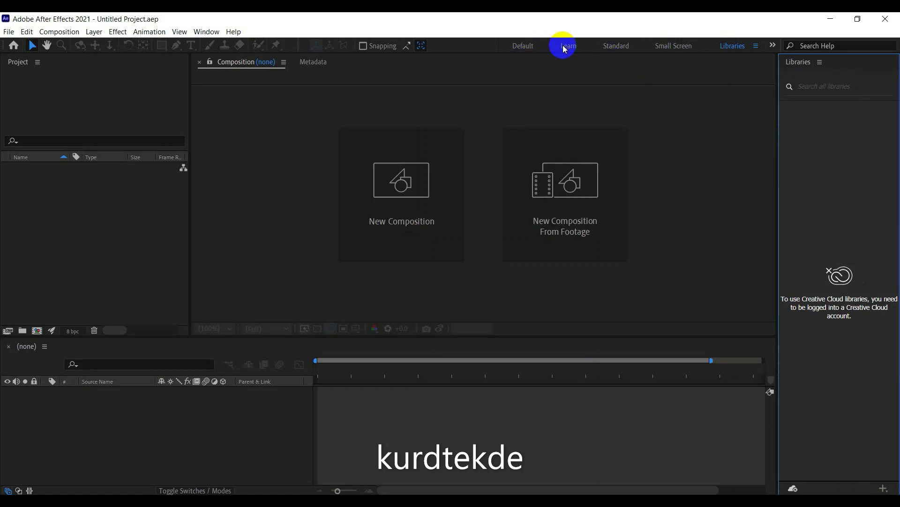
pyautogui.click(524, 46)
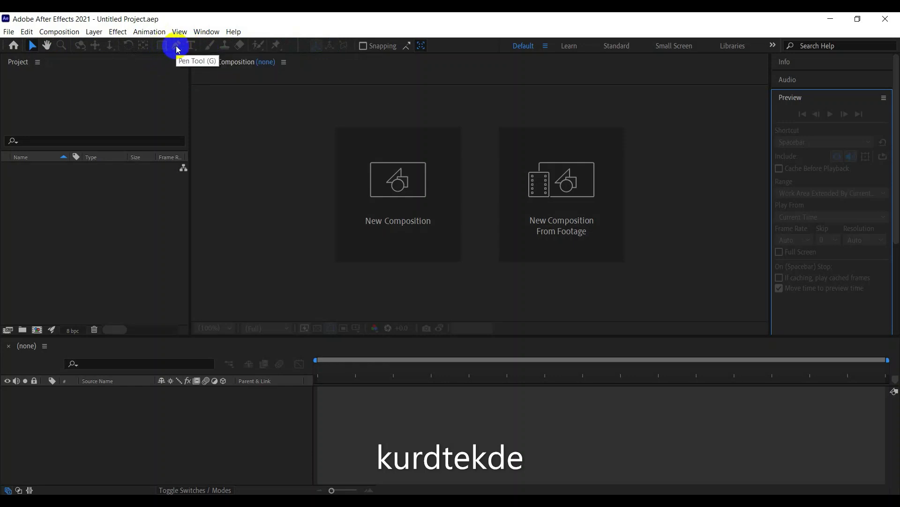
# Look through the Animation, View, File and Window menus, then dismiss the menu without choosing anything.
pyautogui.click(145, 32)
pyautogui.moveTo(180, 32)
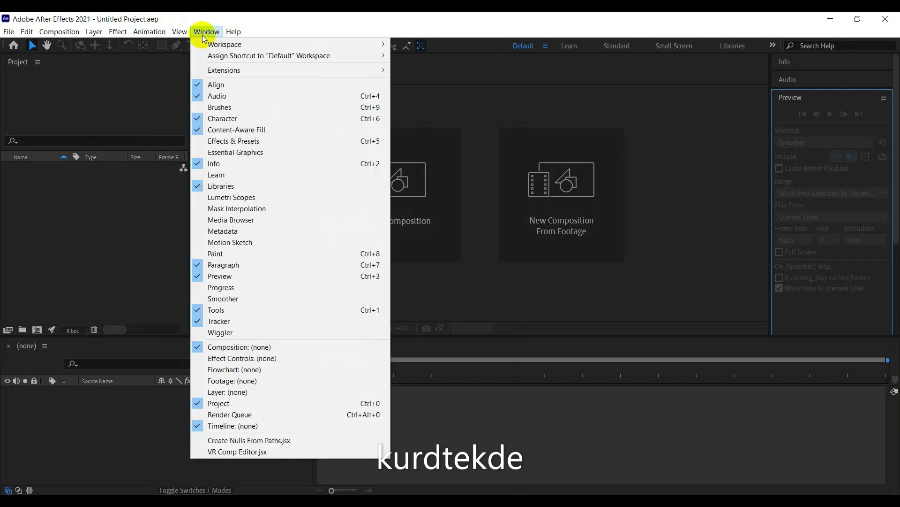
pyautogui.moveTo(7, 35)
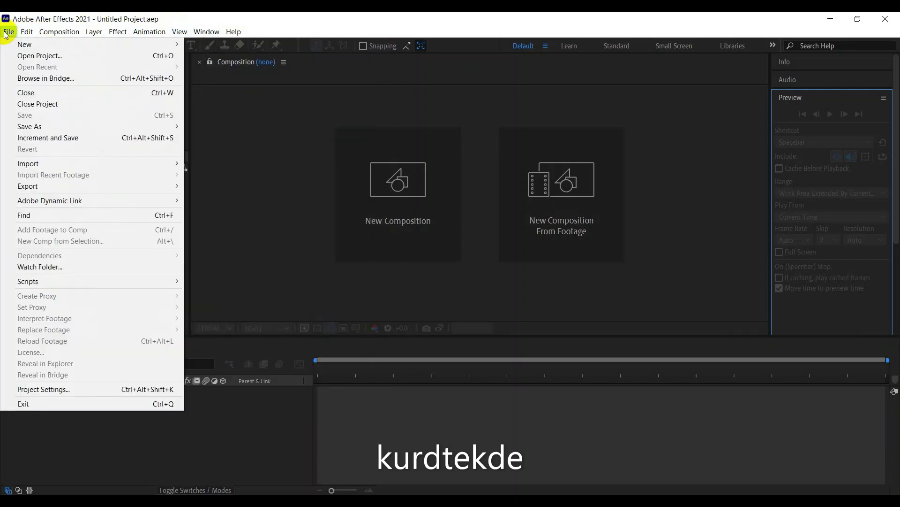
pyautogui.moveTo(33, 40)
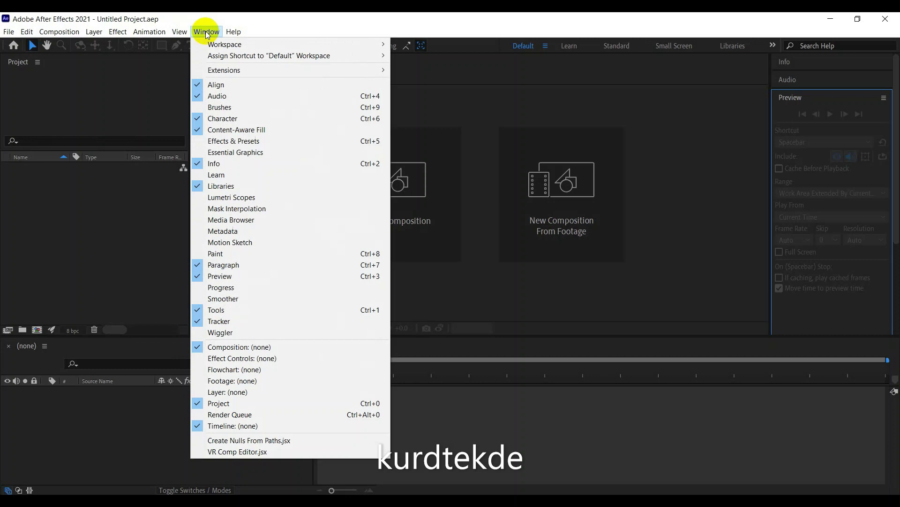
pyautogui.moveTo(239, 74)
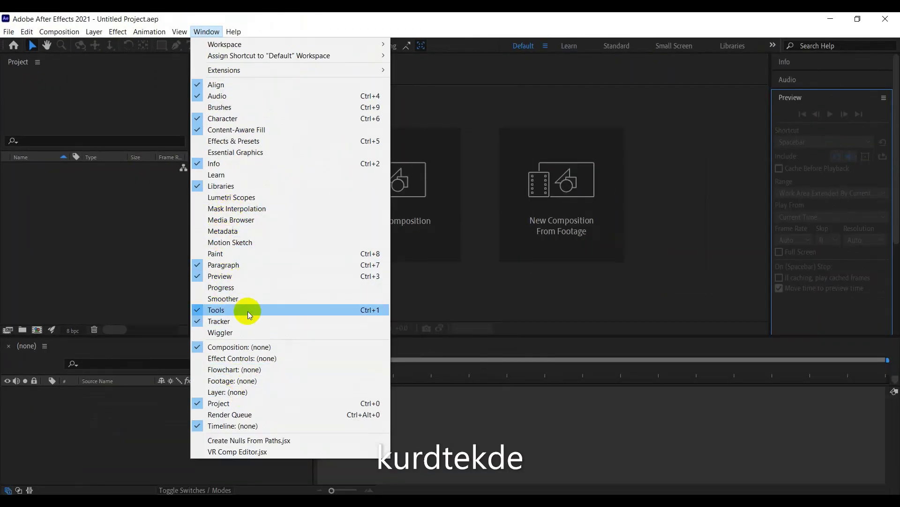
pyautogui.moveTo(233, 31)
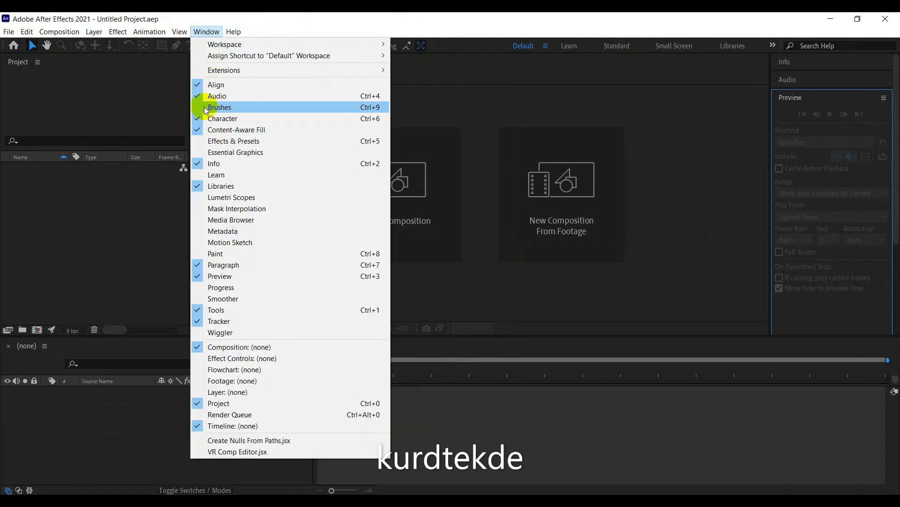
pyautogui.click(711, 163)
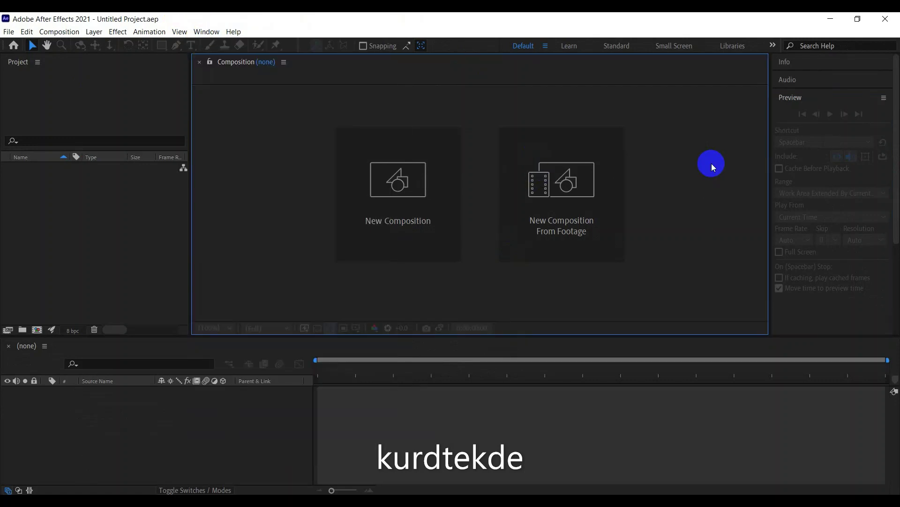
# Minimize After Effects and open the desktop folder motion › adobe plagin › New folder.
pyautogui.click(833, 19)
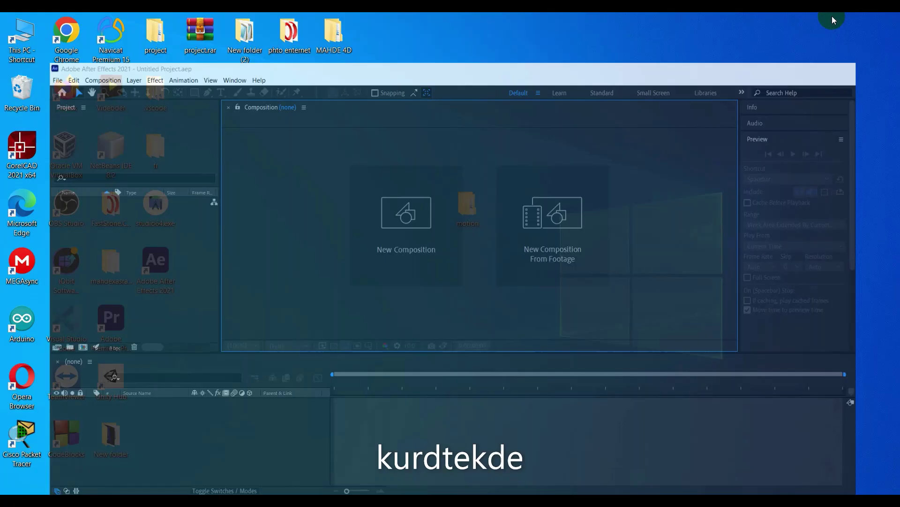
pyautogui.doubleClick(474, 212)
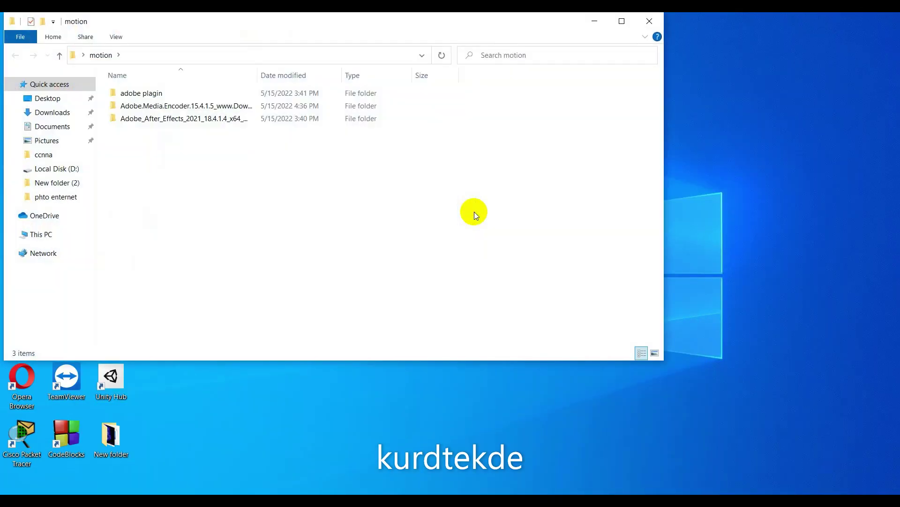
pyautogui.doubleClick(184, 97)
pyautogui.doubleClick(184, 97)
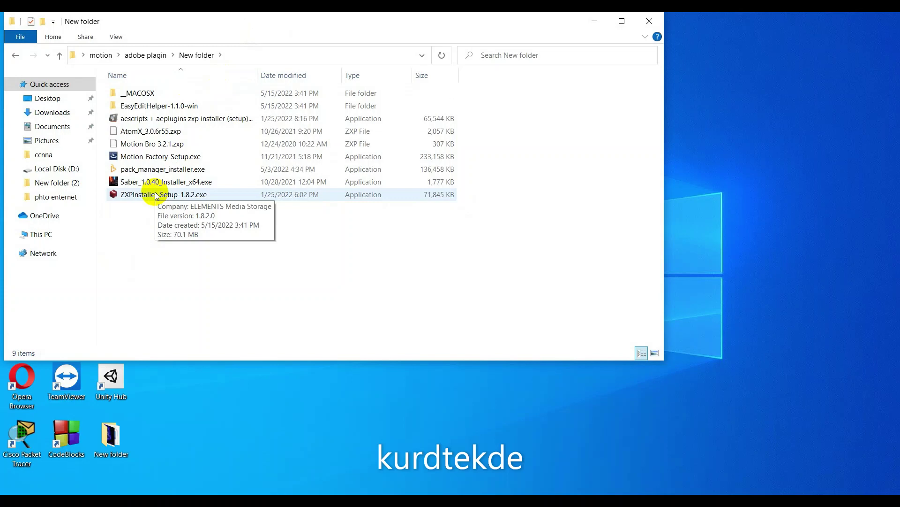
# Launch ZXPInstaller-Setup-1.8.2.exe, then close the ZXP Installer window again.
pyautogui.doubleClick(156, 195)
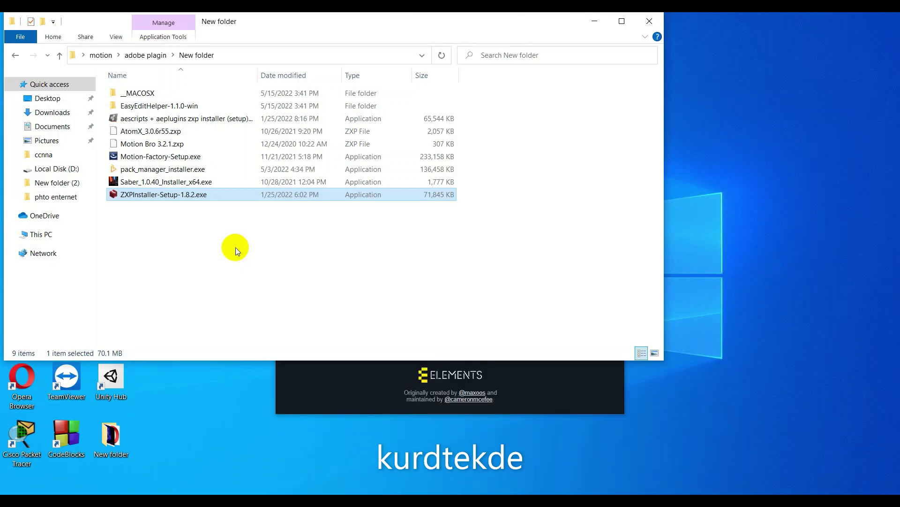
pyautogui.click(404, 379)
pyautogui.click(327, 412)
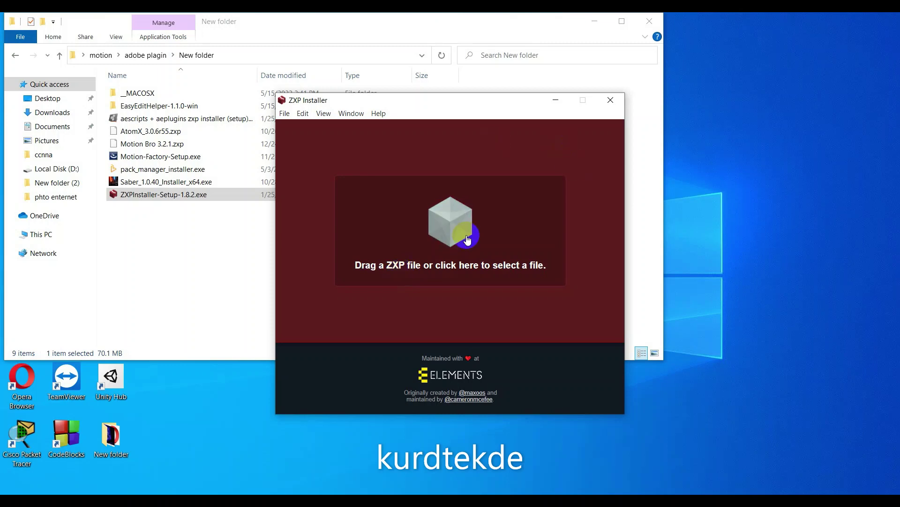
pyautogui.click(610, 100)
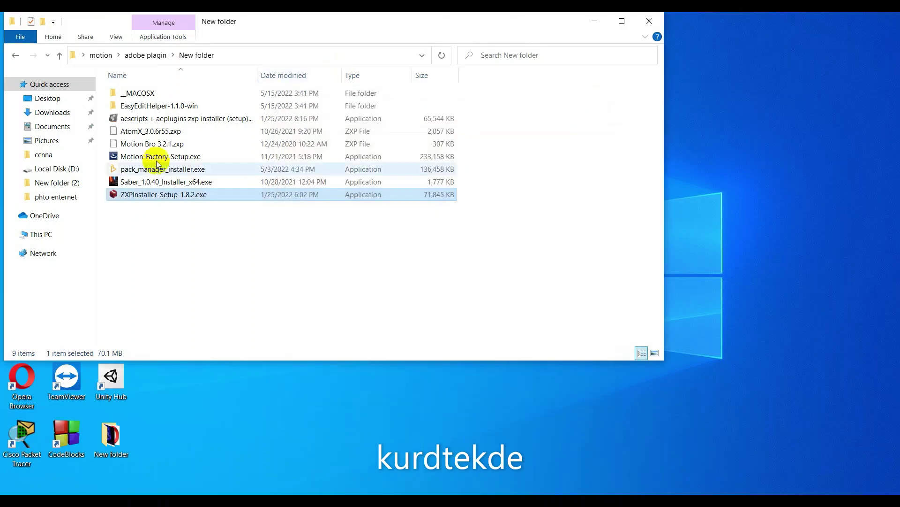
# Run the aescripts + aeplugins zxp installer setup, accept the license, install, and close it.
pyautogui.doubleClick(129, 120)
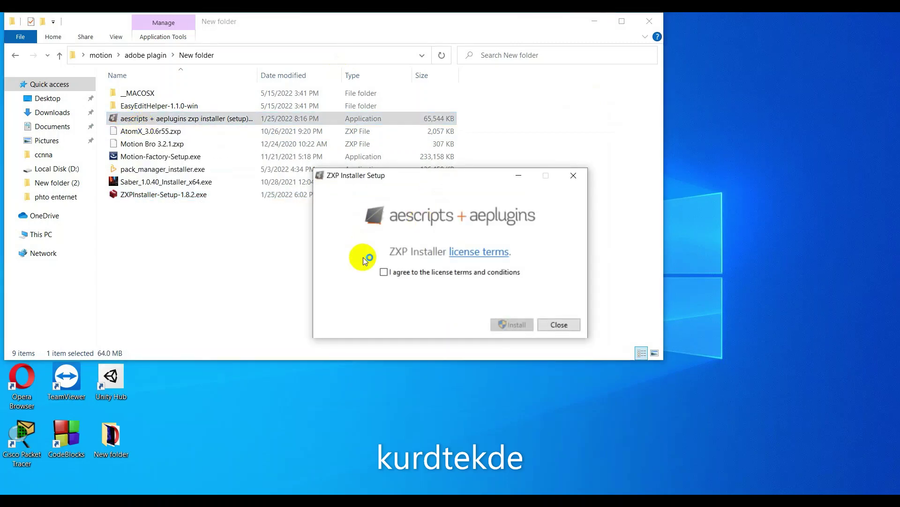
pyautogui.click(386, 273)
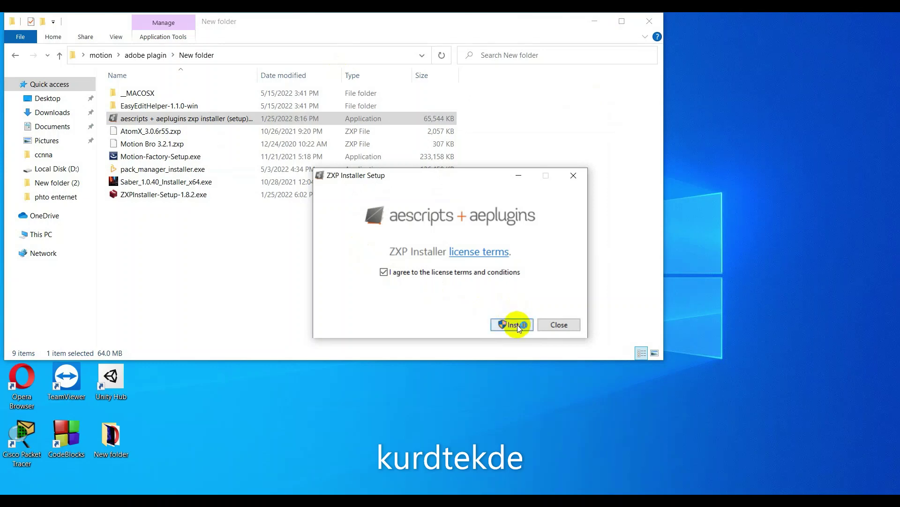
pyautogui.click(515, 324)
pyautogui.click(518, 326)
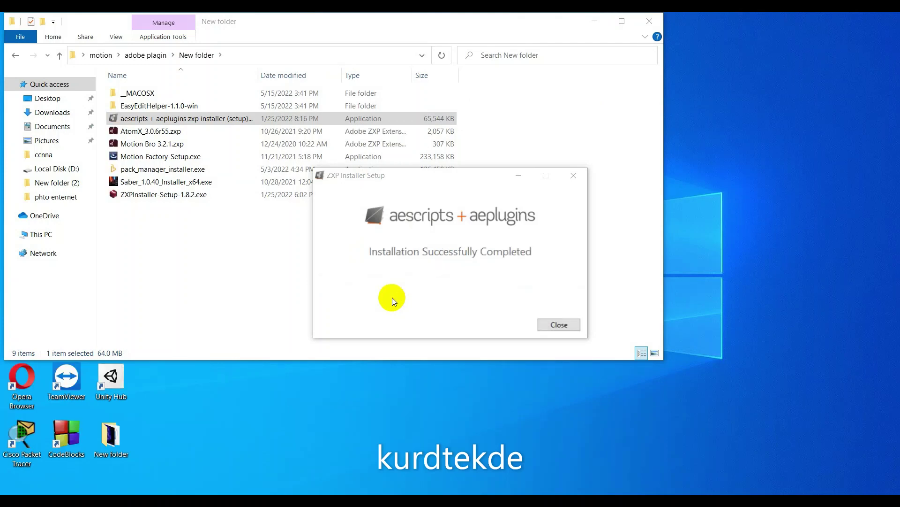
pyautogui.click(559, 324)
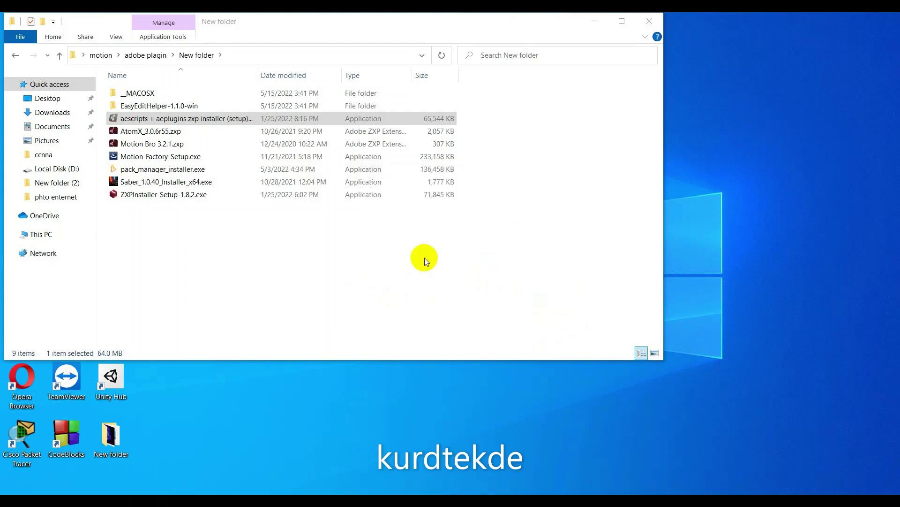
# Minimize File Explorer and start the ZXP Installer with extensions installed for all users.
pyautogui.click(592, 19)
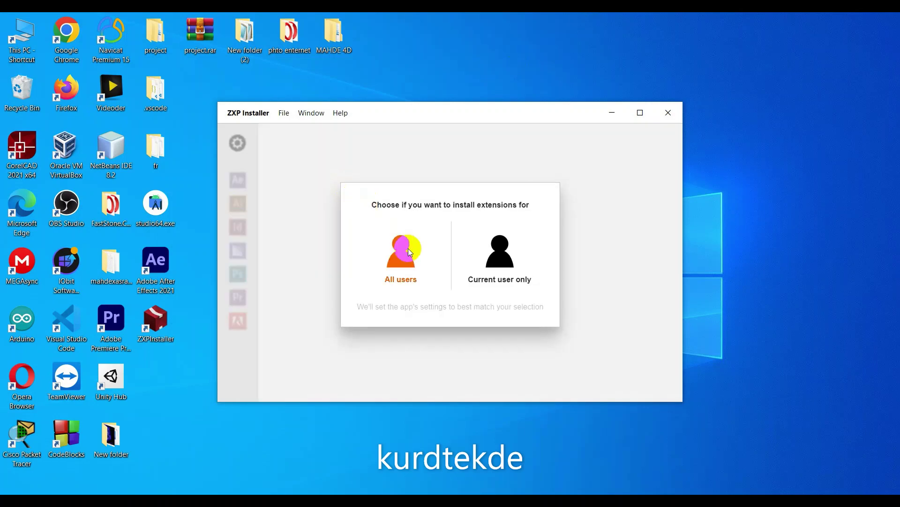
pyautogui.click(408, 250)
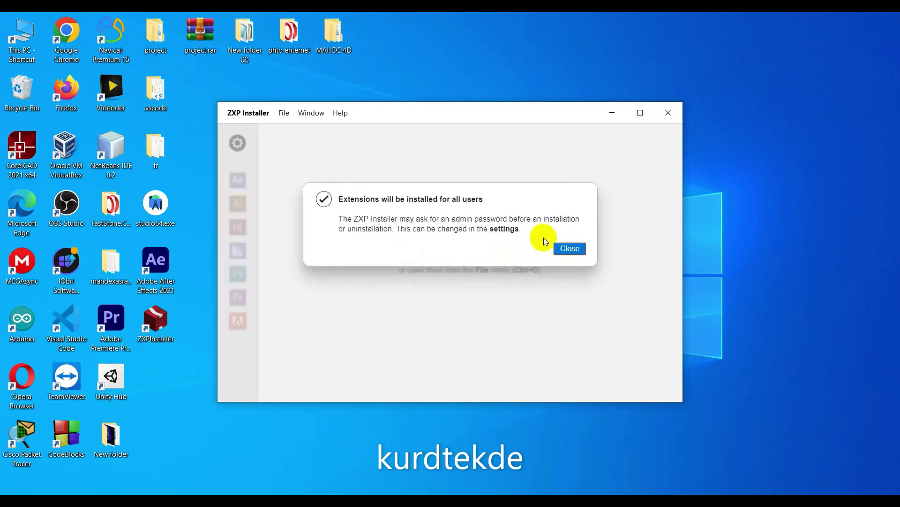
pyautogui.click(561, 249)
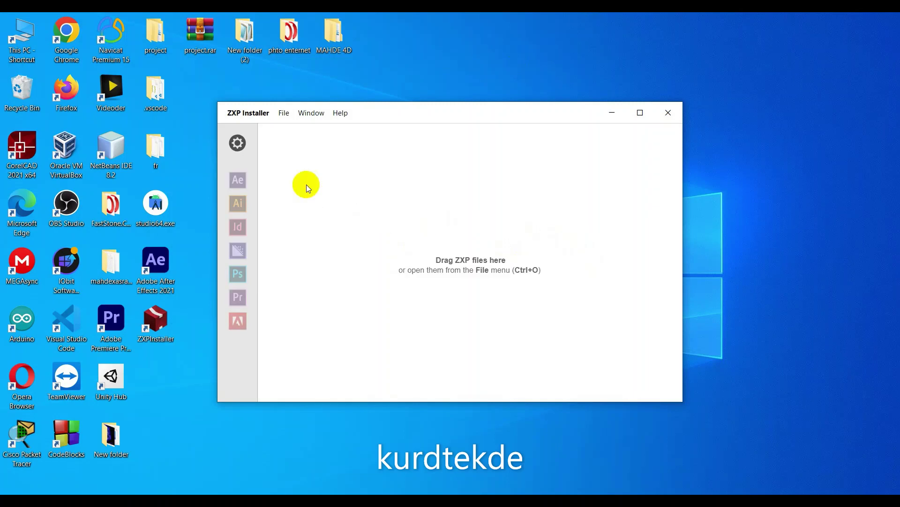
pyautogui.moveTo(240, 189)
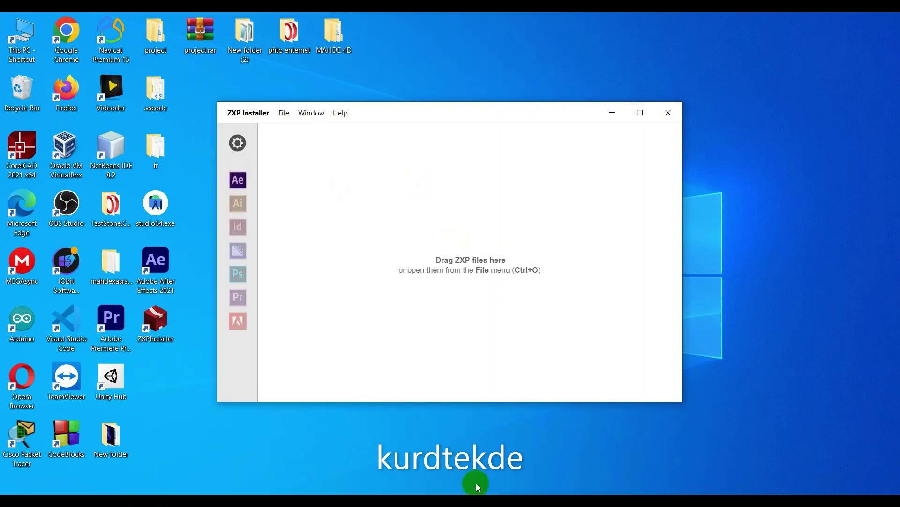
pyautogui.moveTo(243, 206)
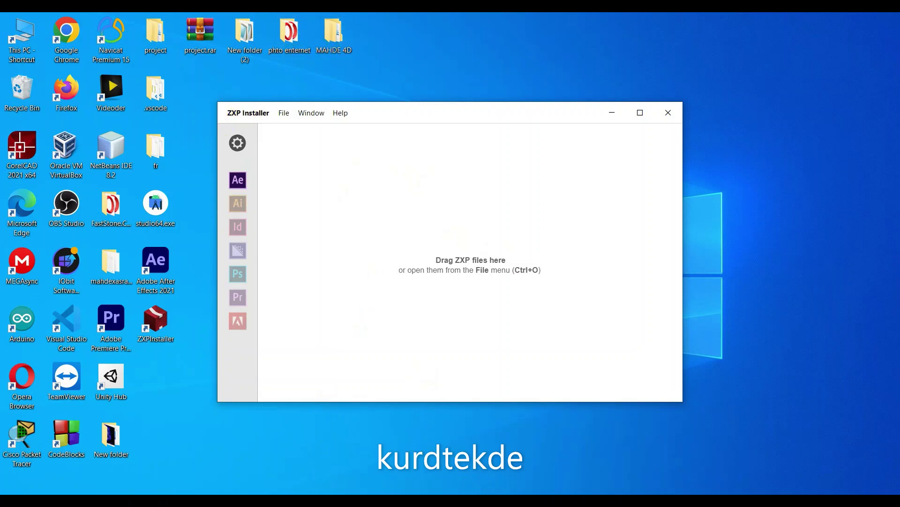
pyautogui.moveTo(331, 500)
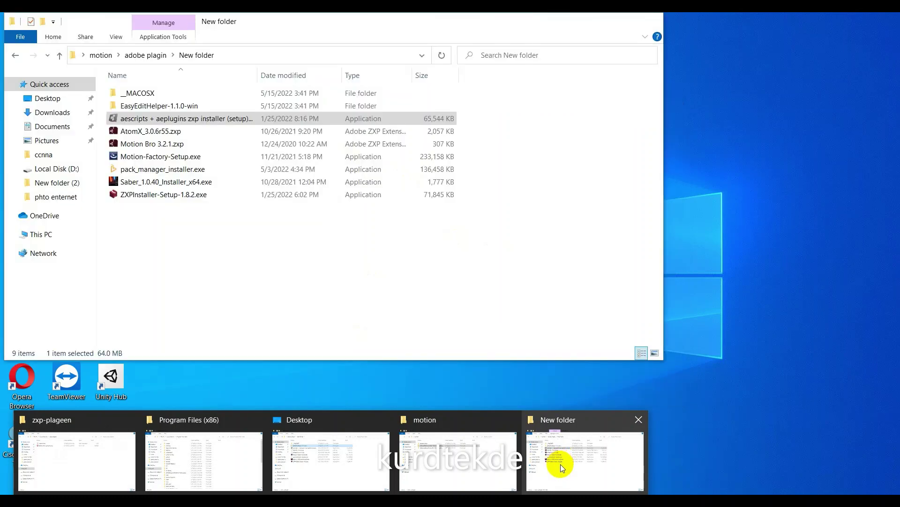
# Move New folder to the right and drag Motion-Factory-Setup.exe and Motion Bro 3.2.1.zxp toward the ZXP Installer.
pyautogui.click(561, 467)
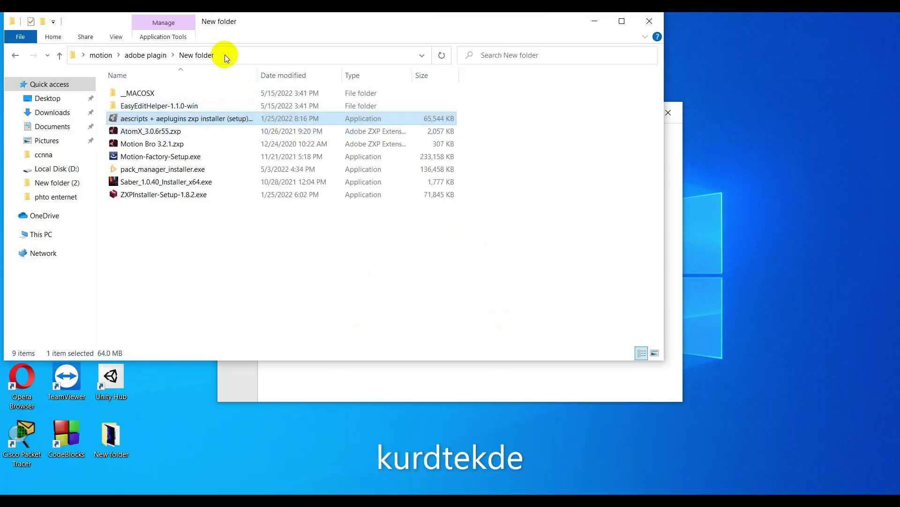
pyautogui.moveTo(253, 21); pyautogui.dragTo(672, 89)
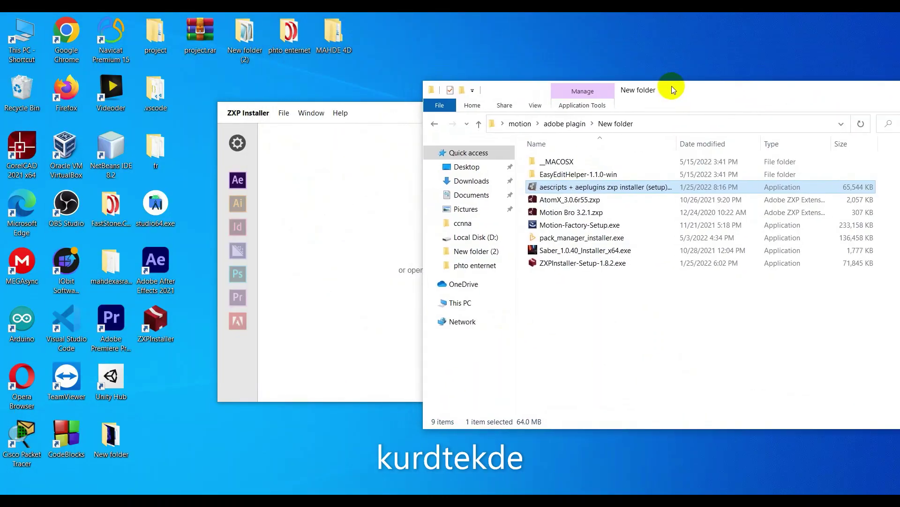
pyautogui.click(553, 229)
pyautogui.moveTo(552, 229); pyautogui.dragTo(343, 210)
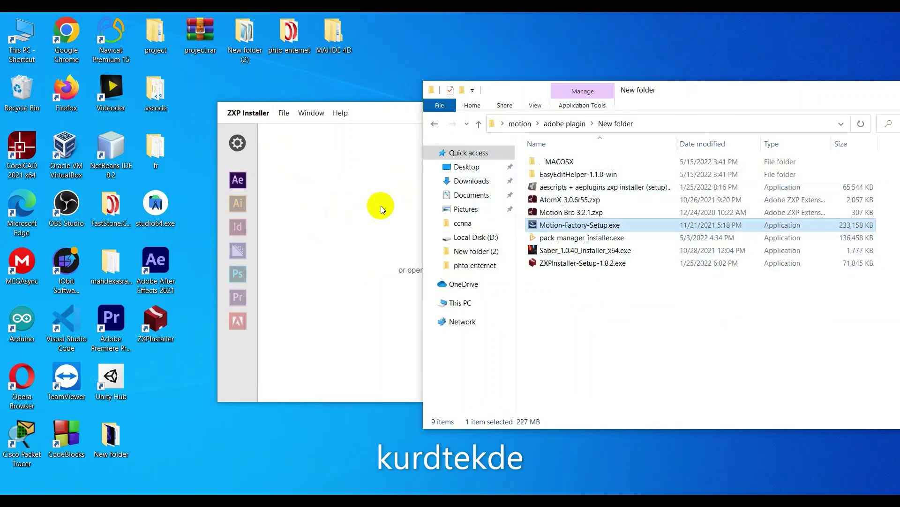
pyautogui.moveTo(539, 215)
pyautogui.mouseDown()
pyautogui.moveTo(491, 201)
pyautogui.moveTo(374, 219)
pyautogui.mouseUp()
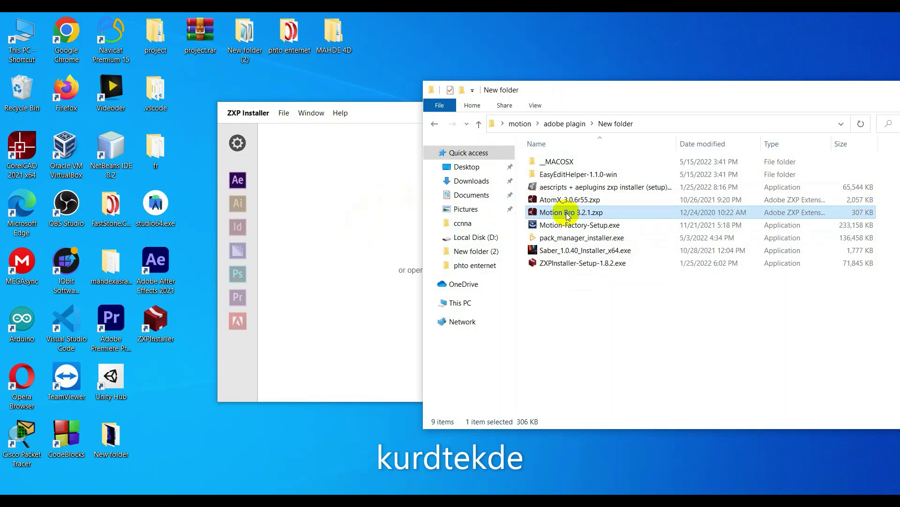
# Run Motion-Factory-Setup.exe through Next and Install, then Finish the wizard.
pyautogui.doubleClick(569, 225)
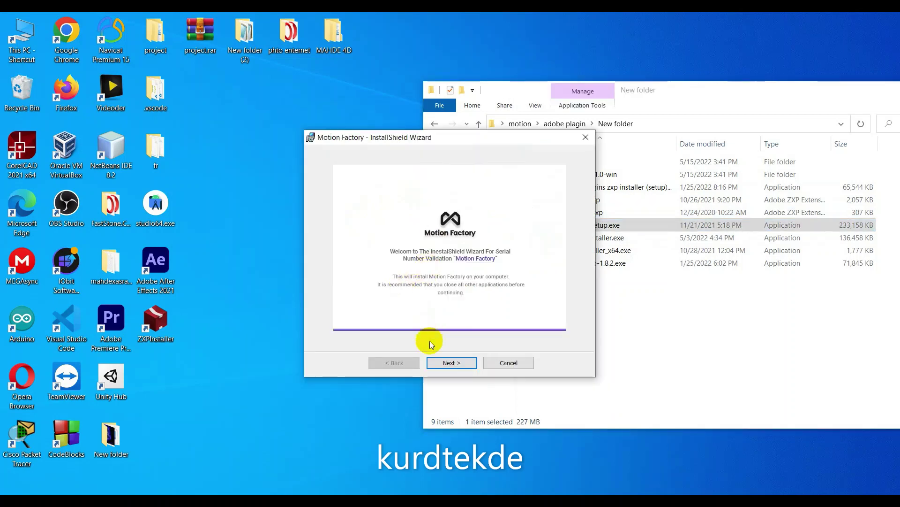
pyautogui.click(448, 363)
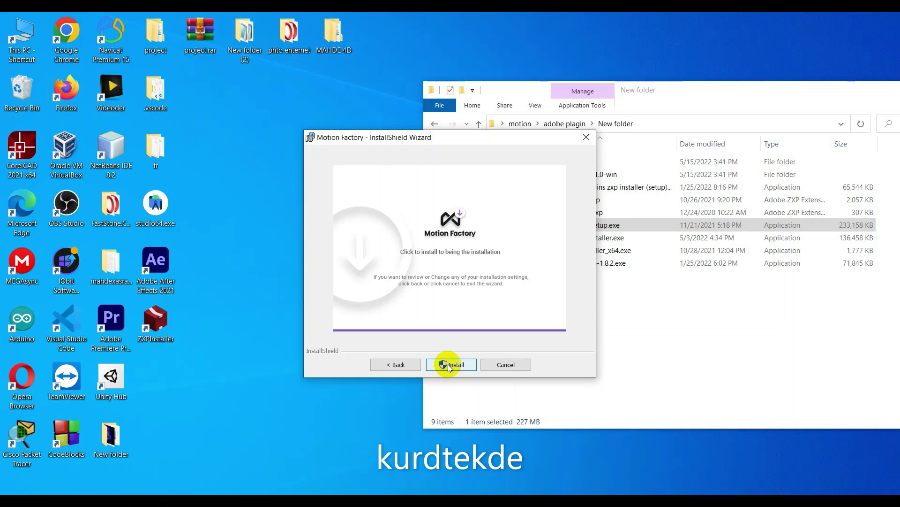
pyautogui.click(448, 364)
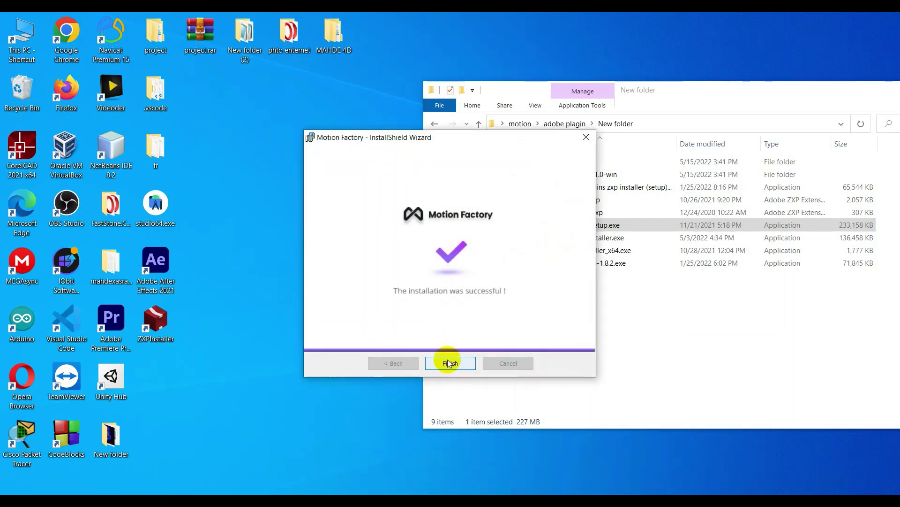
pyautogui.click(448, 360)
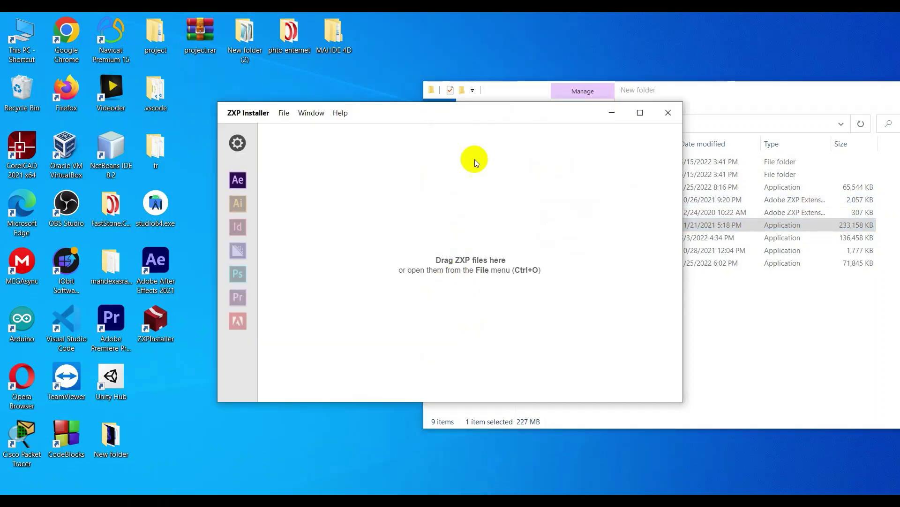
# Move the ZXP Installer to the left and launch pack_manager_installer.exe from New folder.
pyautogui.moveTo(438, 113); pyautogui.dragTo(199, 97)
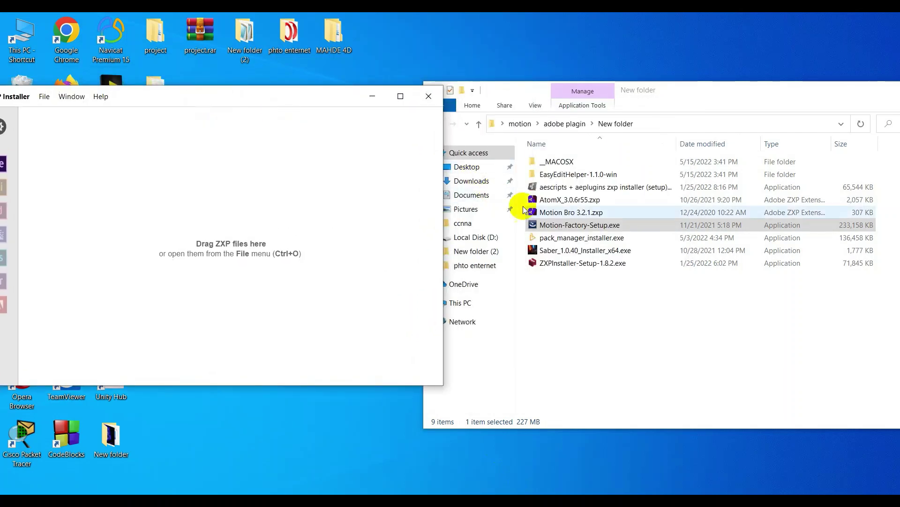
pyautogui.click(552, 199)
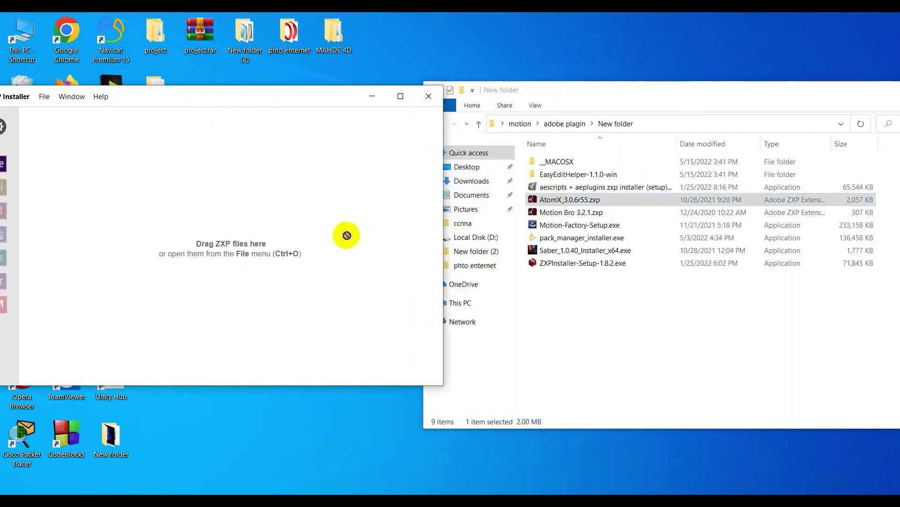
pyautogui.click(546, 203)
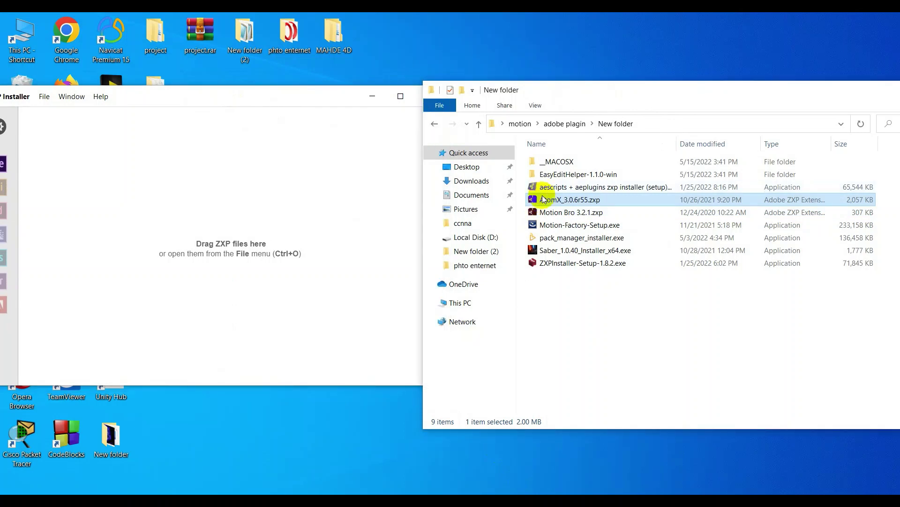
pyautogui.click(565, 242)
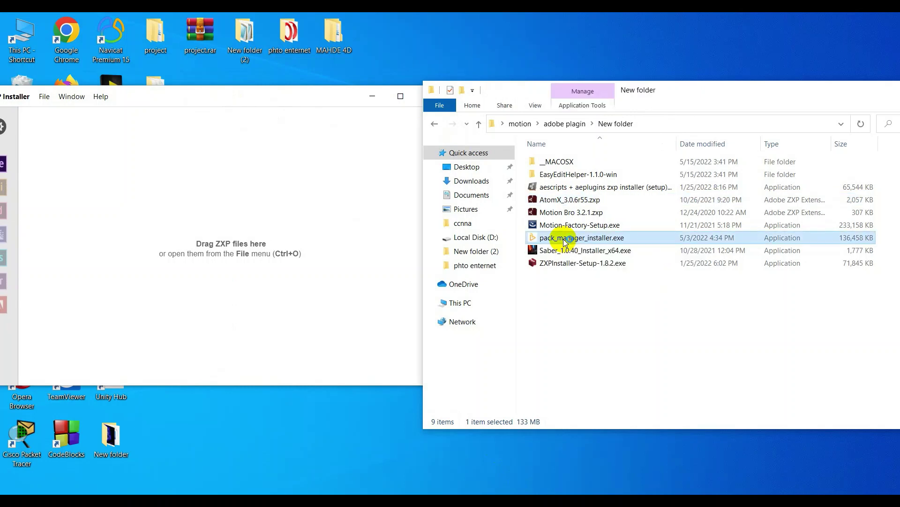
pyautogui.doubleClick(565, 241)
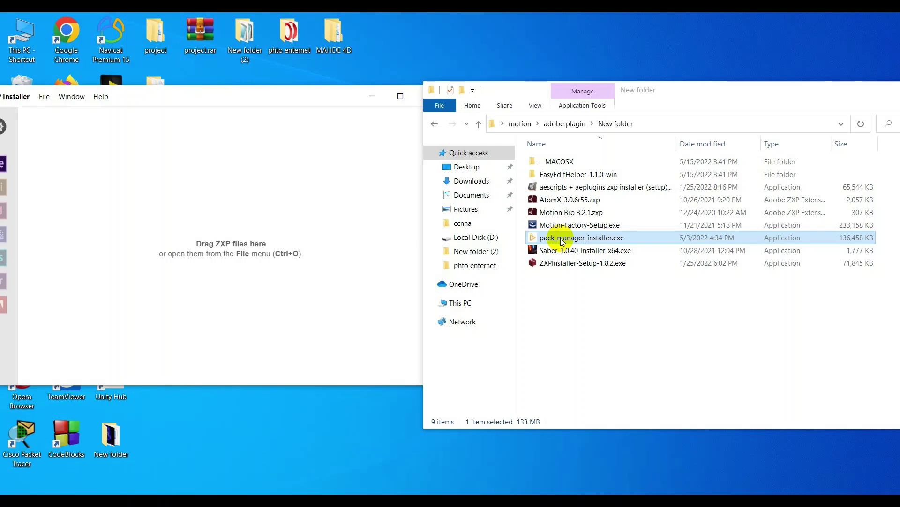
# Get past the AEJuice welcome page and its close-After-Effects warning by closing After Effects.
pyautogui.click(390, 343)
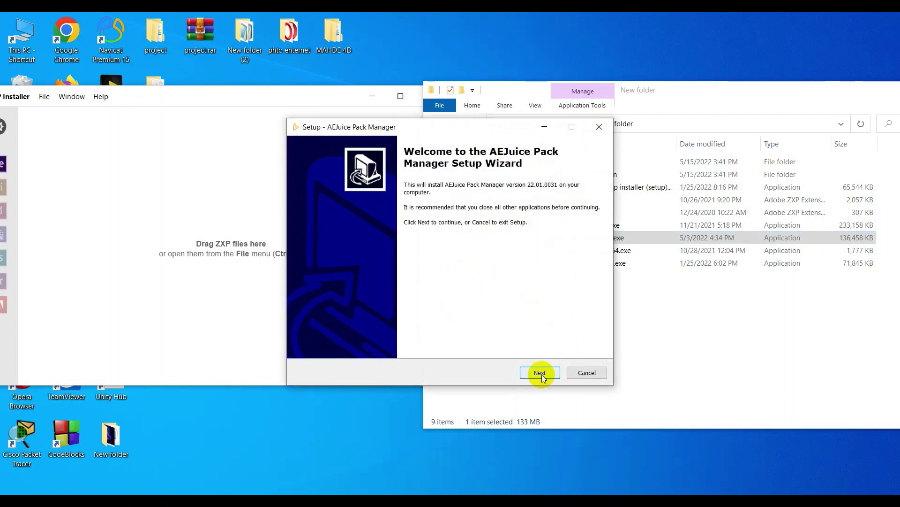
pyautogui.click(542, 372)
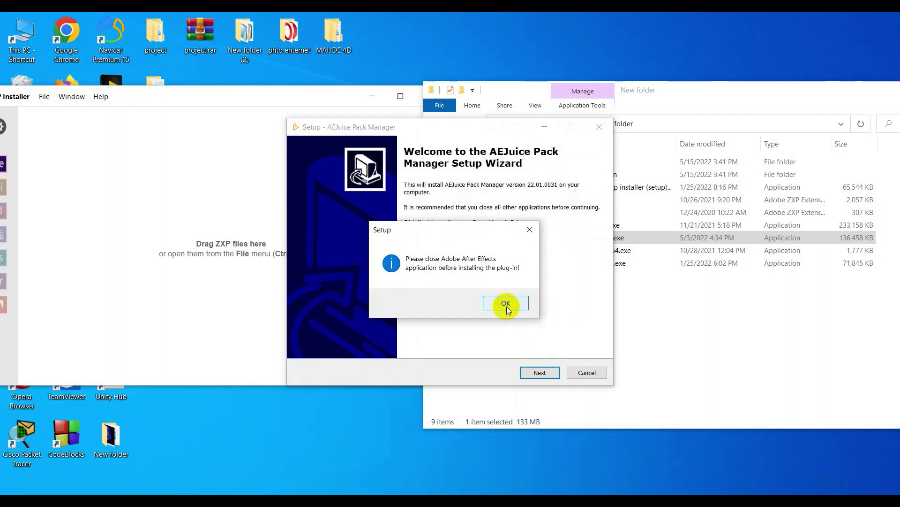
pyautogui.click(507, 306)
pyautogui.click(539, 372)
pyautogui.click(511, 306)
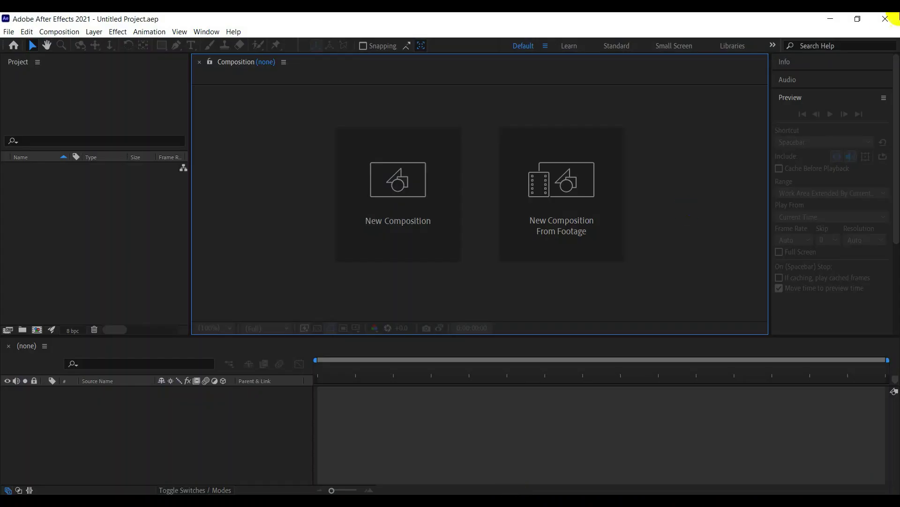
pyautogui.click(886, 19)
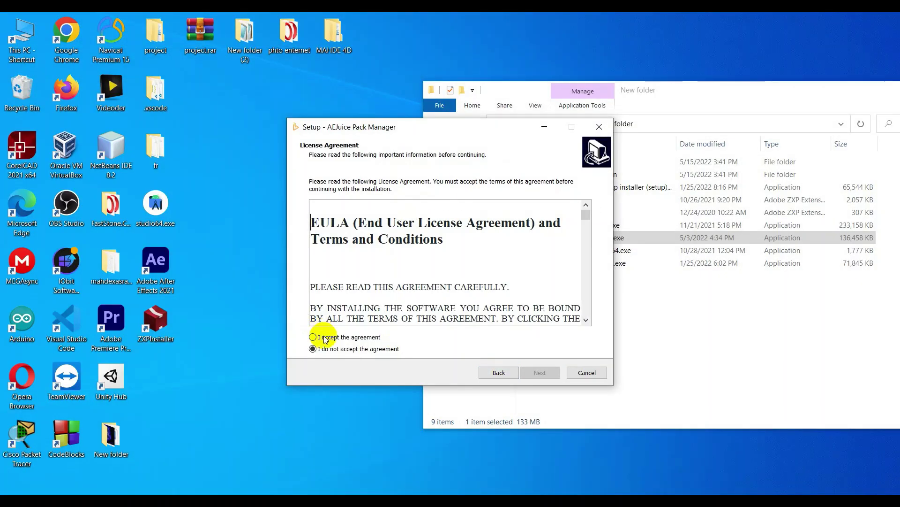
# Accept the agreement, target After Effects CC and Premiere Pro, install to Program Files, and finish.
pyautogui.click(325, 337)
pyautogui.click(541, 372)
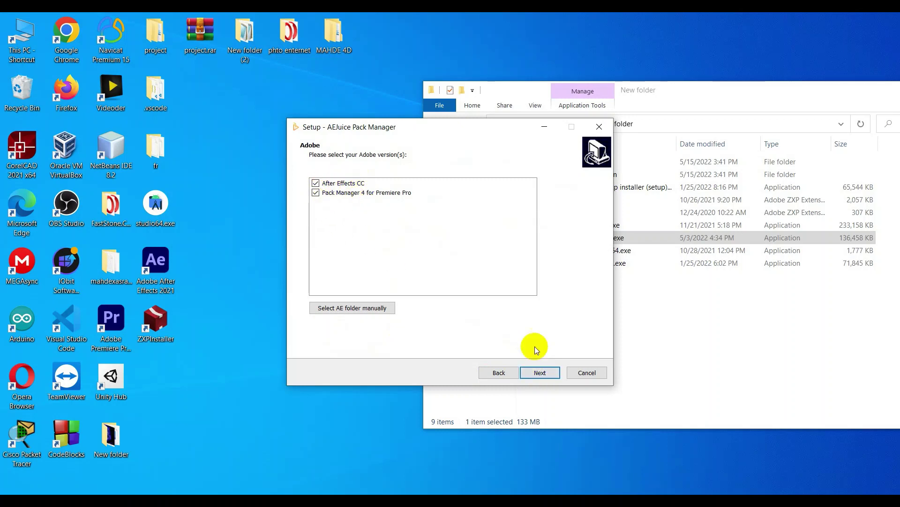
pyautogui.click(541, 373)
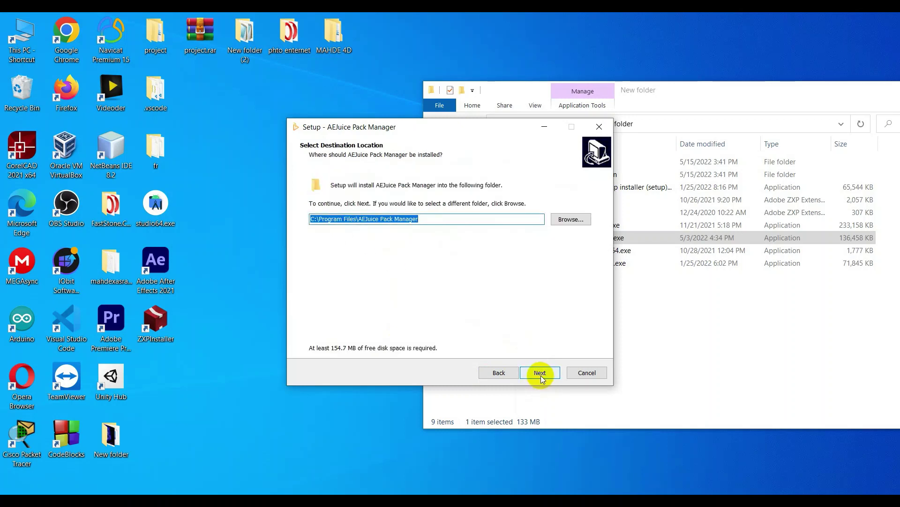
pyautogui.click(528, 373)
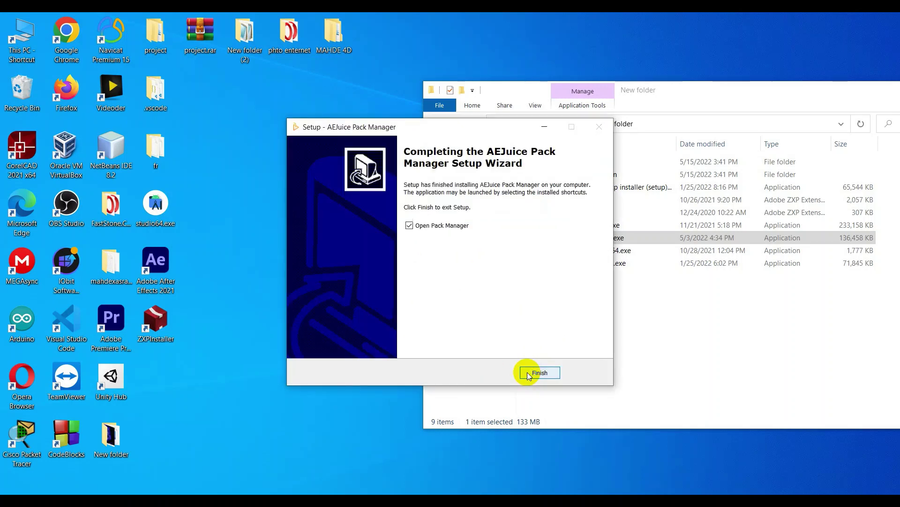
pyautogui.click(527, 373)
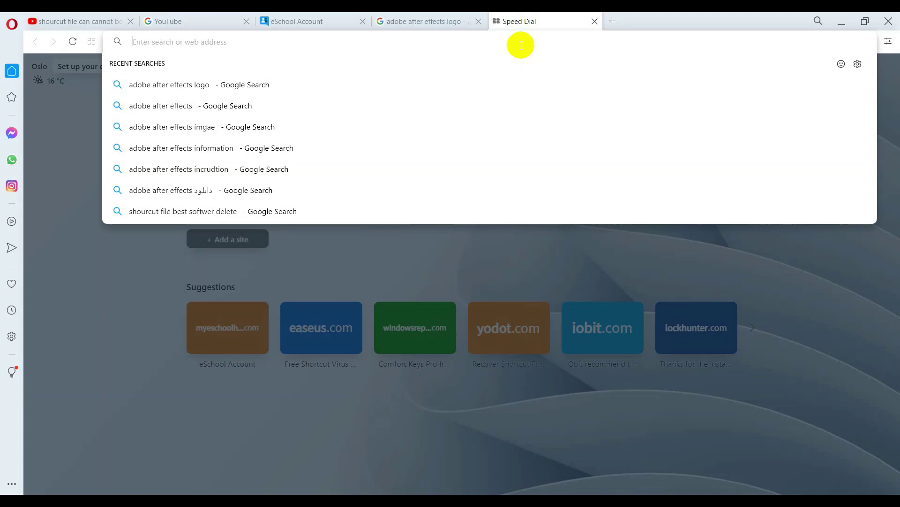
# Search Google for 'motion bro' and open the official motionbro.net site.
pyautogui.write('m')
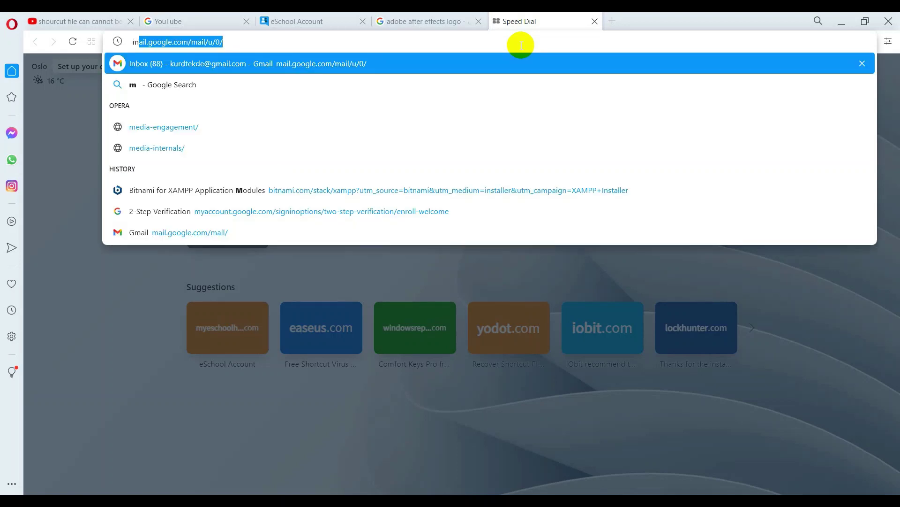
pyautogui.write('otin')
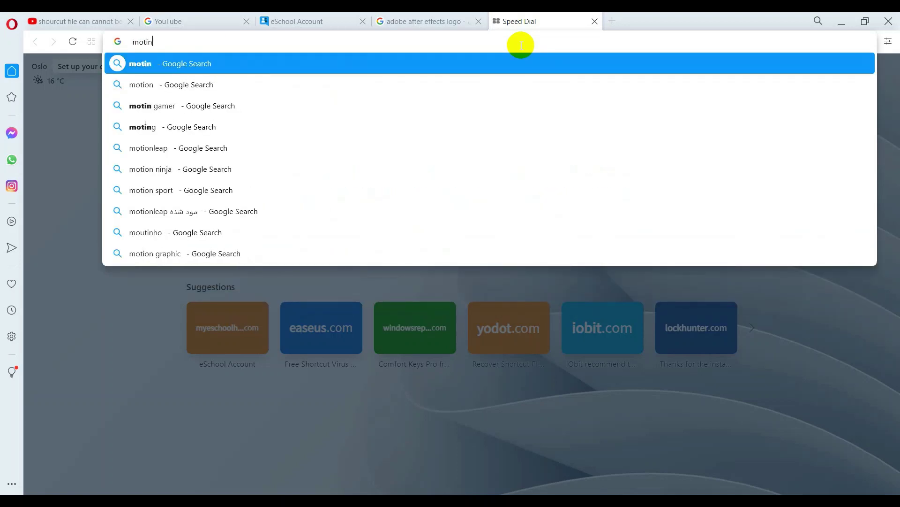
pyautogui.press('BackSpace')
pyautogui.write('on b')
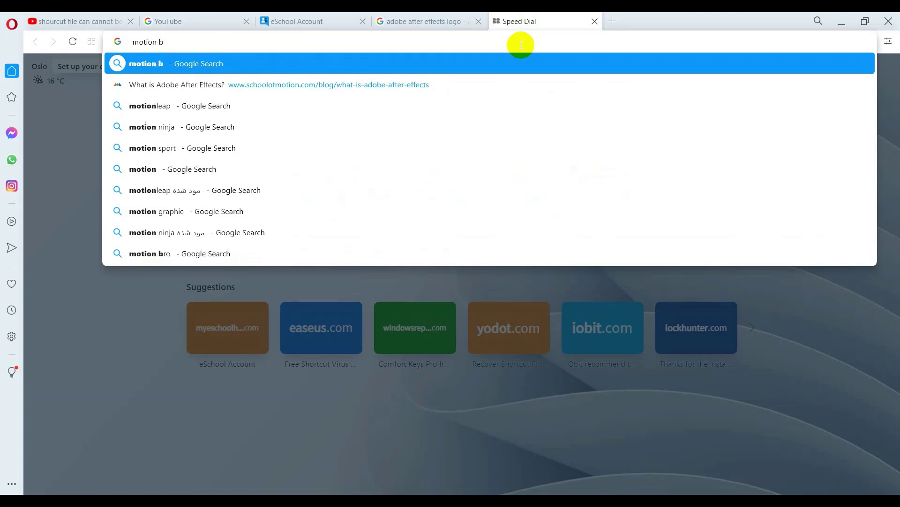
pyautogui.write('r')
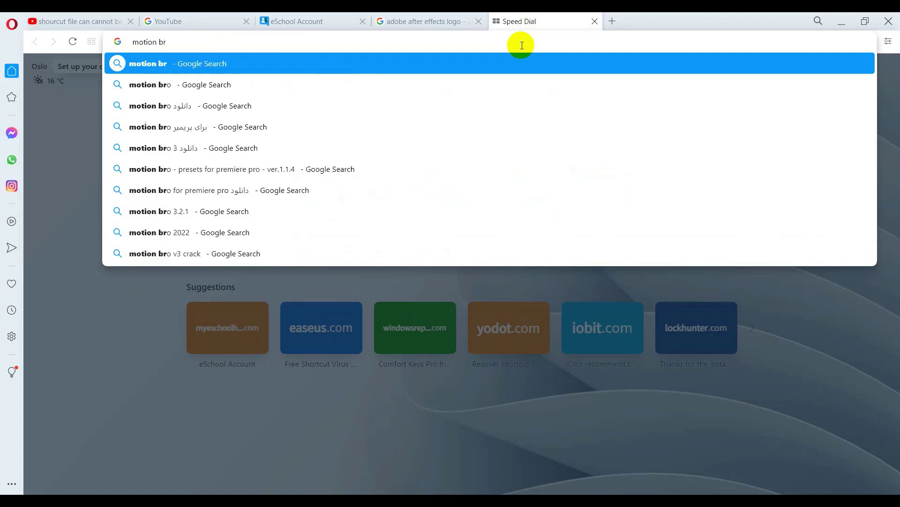
pyautogui.write('o')
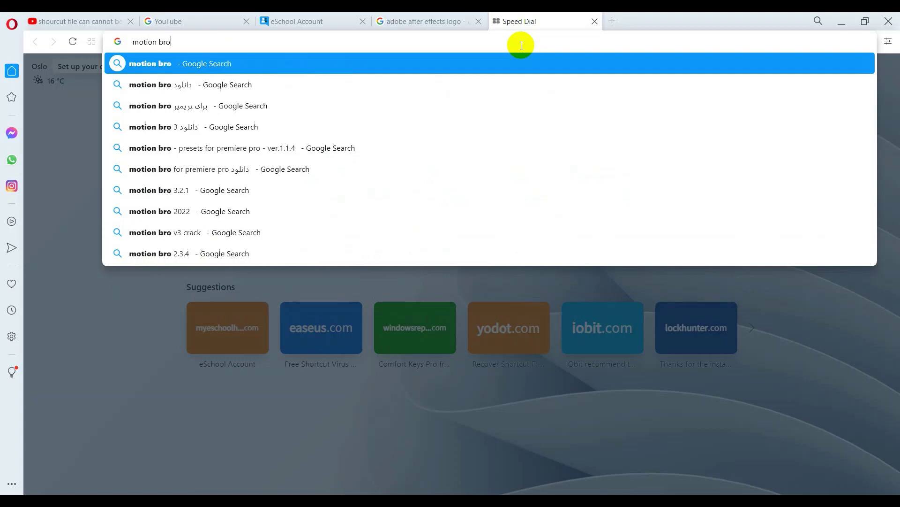
pyautogui.press('Return')
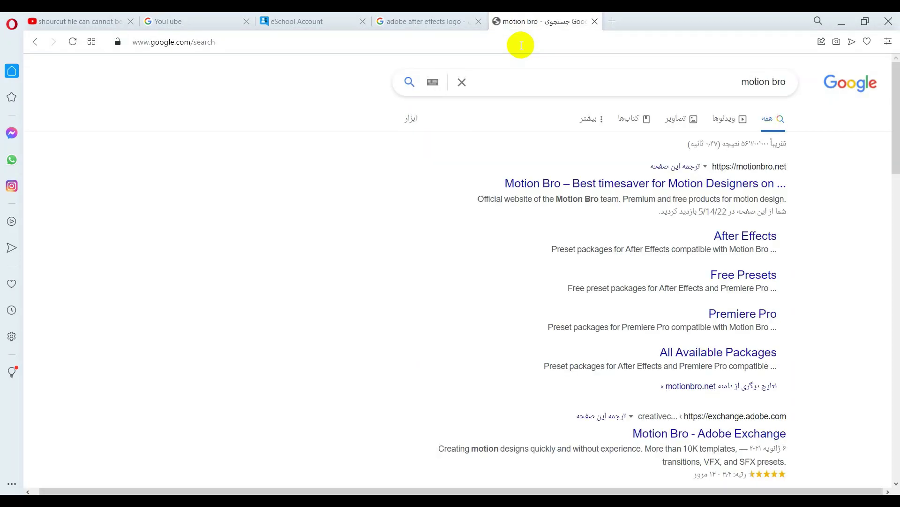
pyautogui.click(674, 187)
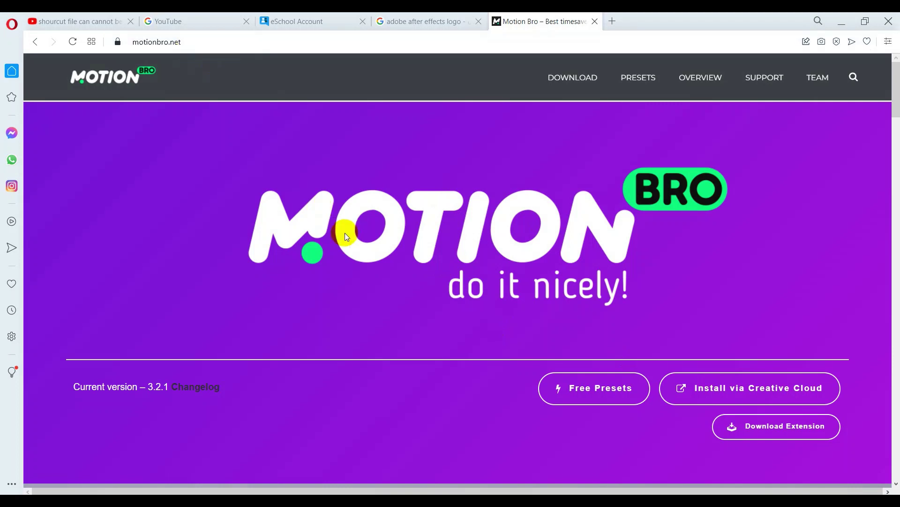
# Download Motion_Bro_Extension.zip from the site's download section and open the archive.
pyautogui.scroll(-1, 344, 232)
pyautogui.scroll(-3, 361, 251)
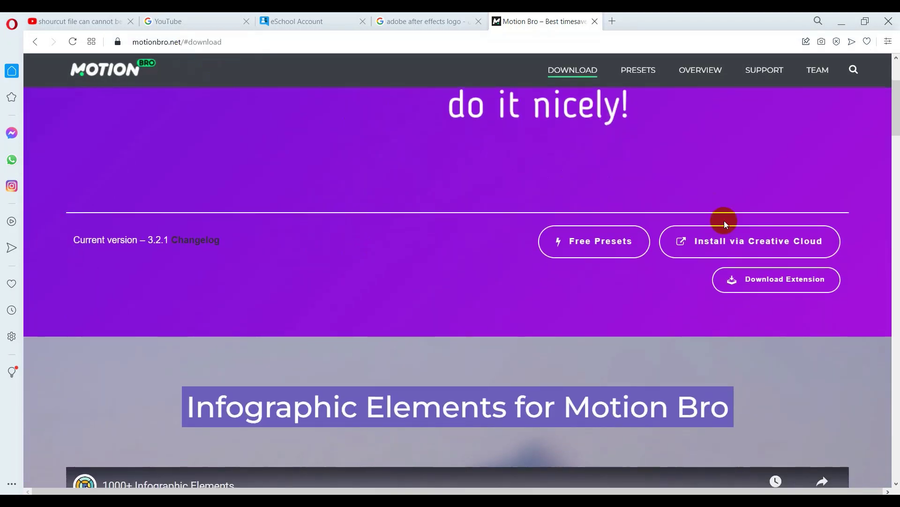
pyautogui.click(796, 294)
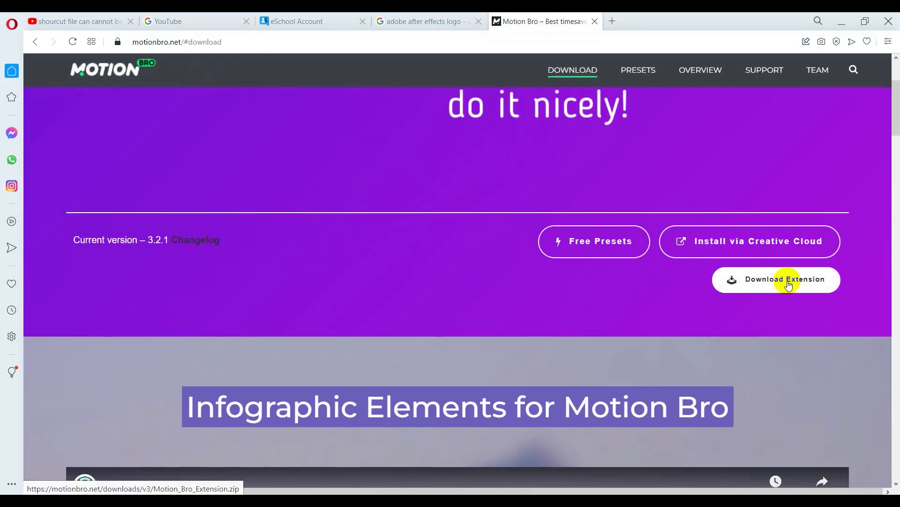
pyautogui.click(789, 284)
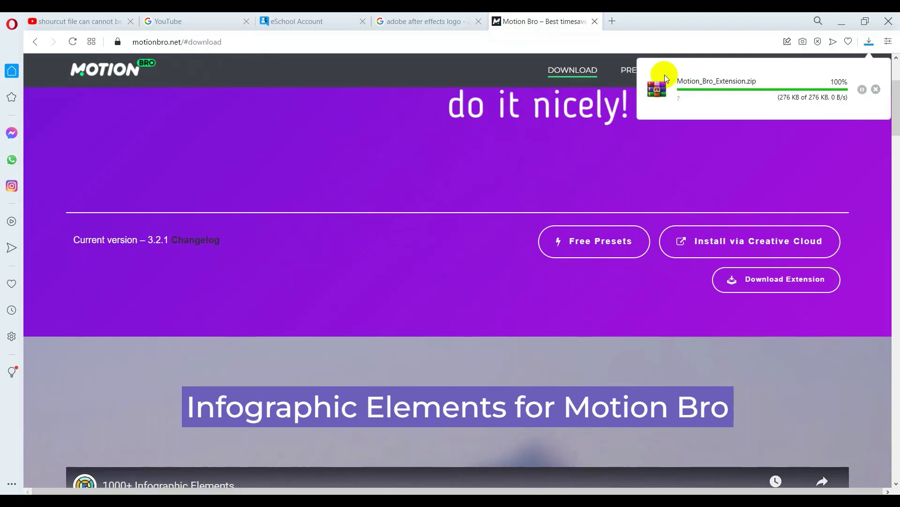
pyautogui.click(704, 99)
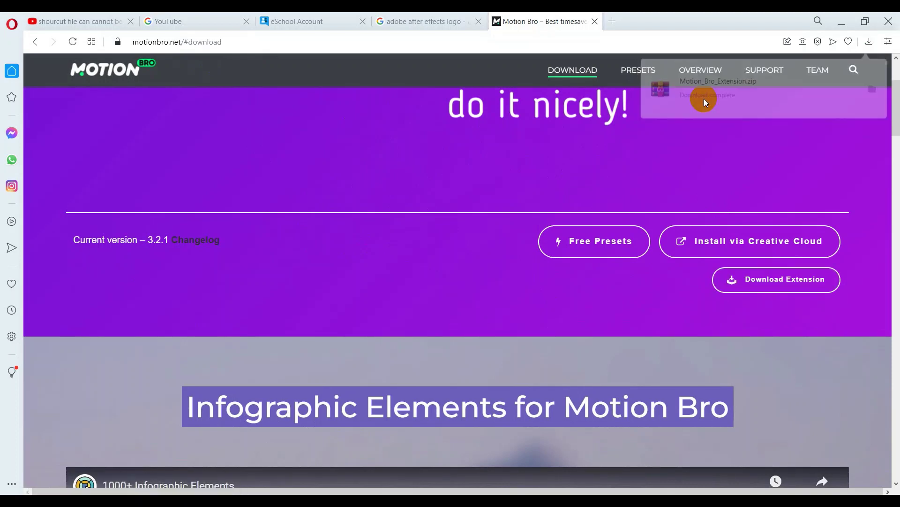
# Hide the browser and After Effects, drag Motion Bro 3.2.1.zxp to the desktop, and close WinRAR.
pyautogui.click(838, 23)
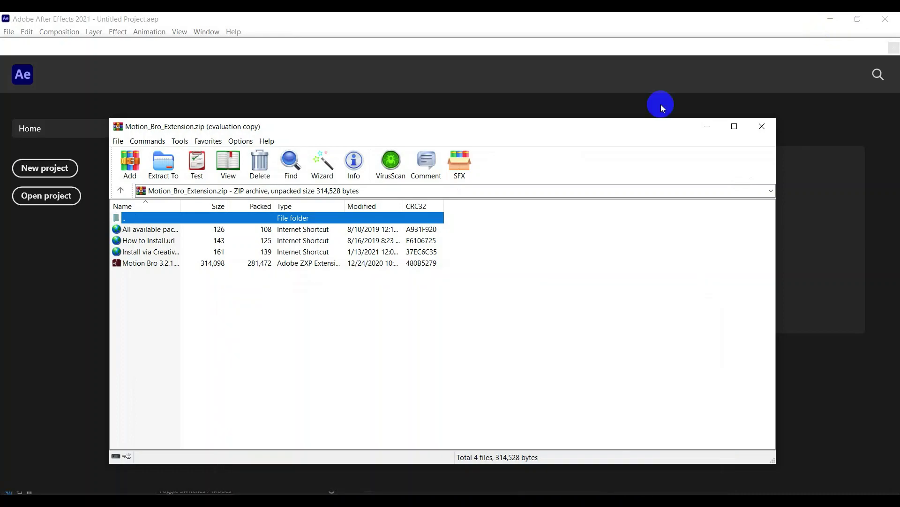
pyautogui.click(831, 21)
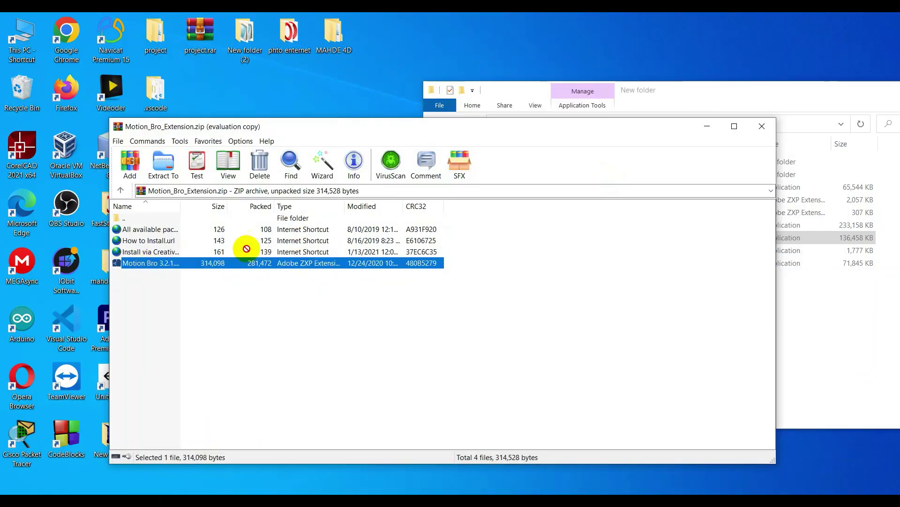
pyautogui.moveTo(143, 264); pyautogui.dragTo(380, 67)
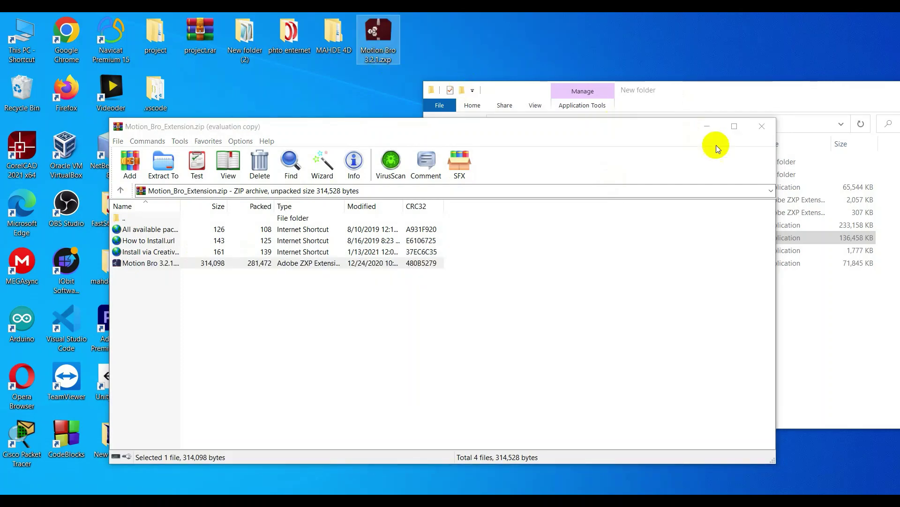
pyautogui.click(762, 126)
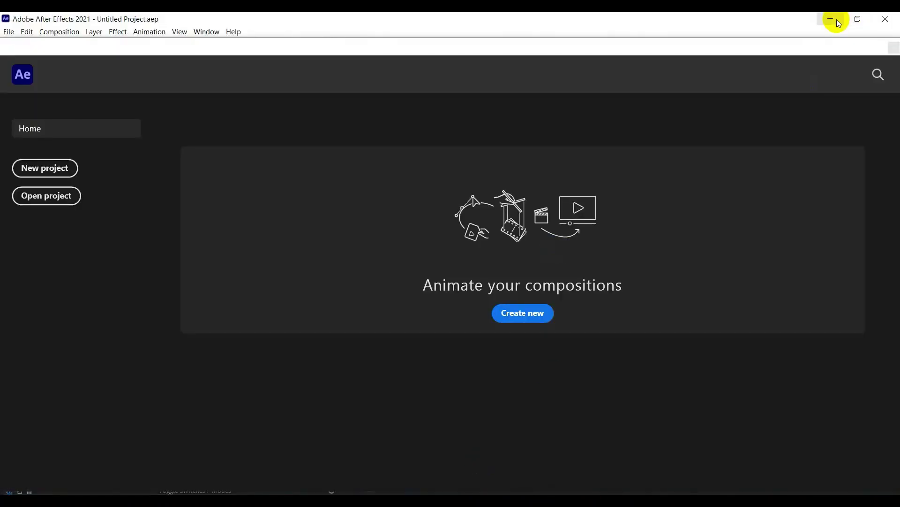
pyautogui.click(836, 21)
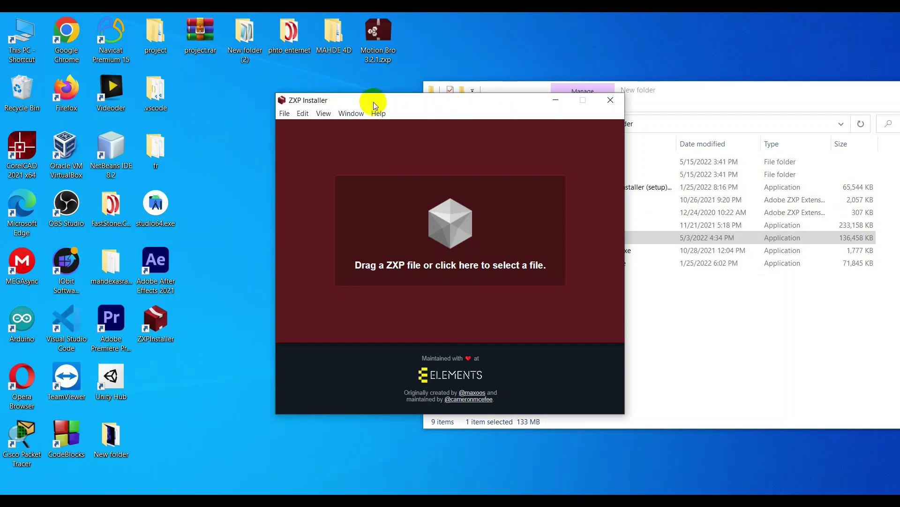
# Drop Motion Bro 3.2.1.zxp onto ZXP Installer, retry, then open it directly, hitting error -193.
pyautogui.moveTo(374, 103); pyautogui.dragTo(478, 135)
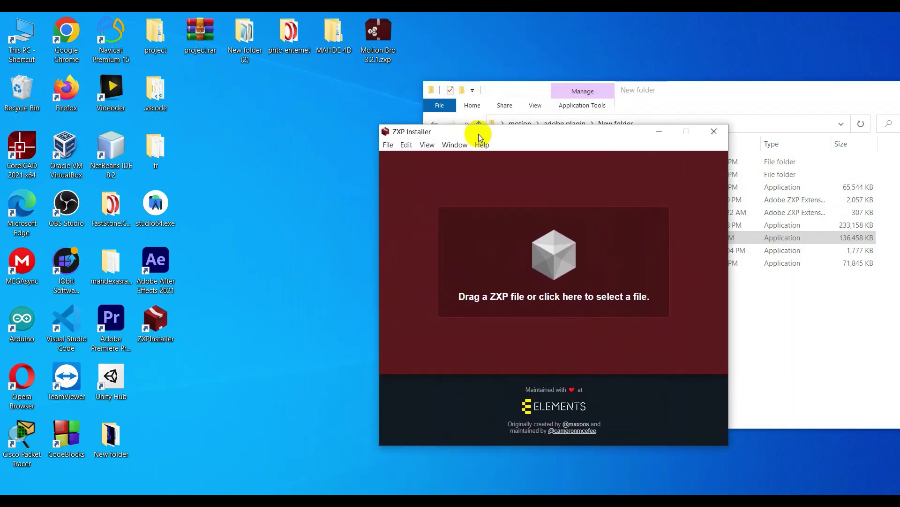
pyautogui.moveTo(378, 30); pyautogui.dragTo(526, 301)
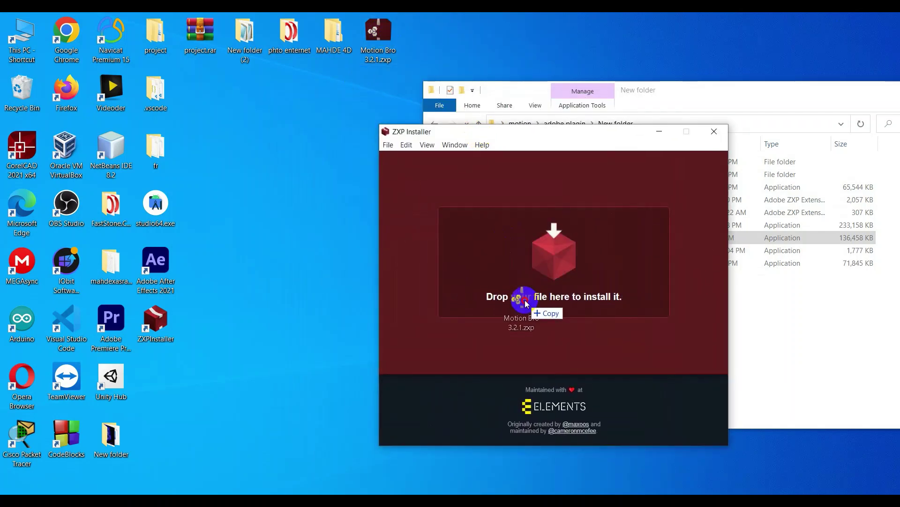
pyautogui.moveTo(527, 301); pyautogui.dragTo(546, 267)
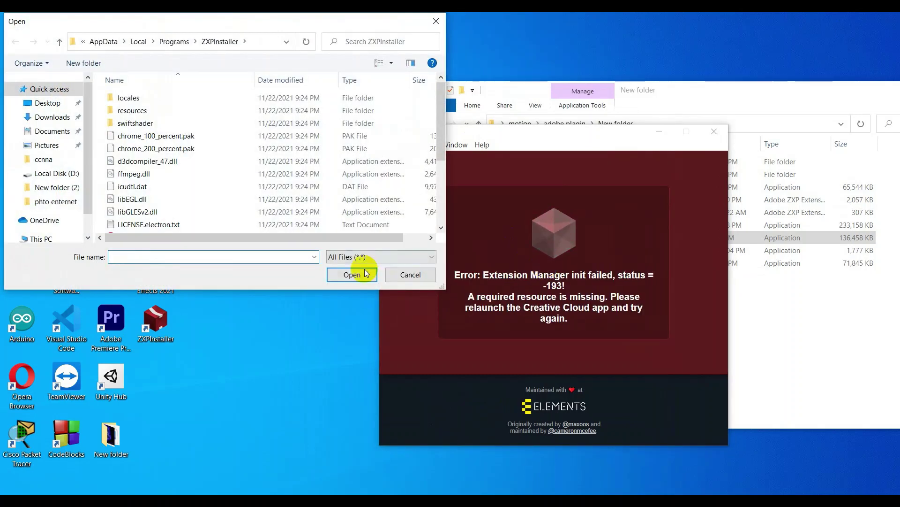
pyautogui.click(408, 275)
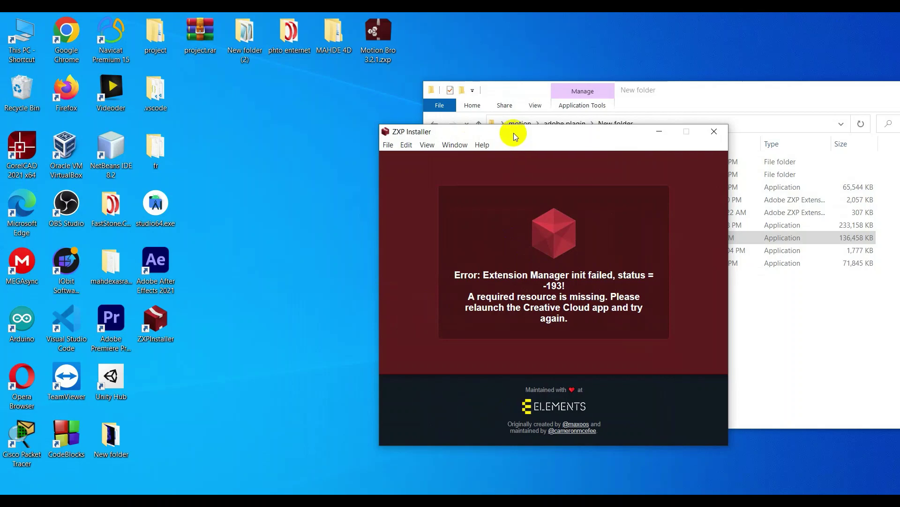
pyautogui.moveTo(516, 137); pyautogui.dragTo(301, 111)
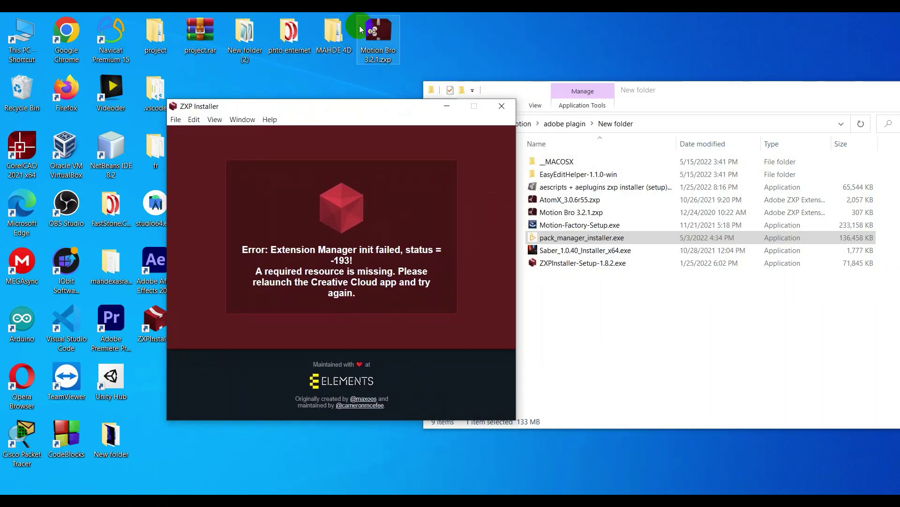
pyautogui.moveTo(378, 32); pyautogui.dragTo(356, 265)
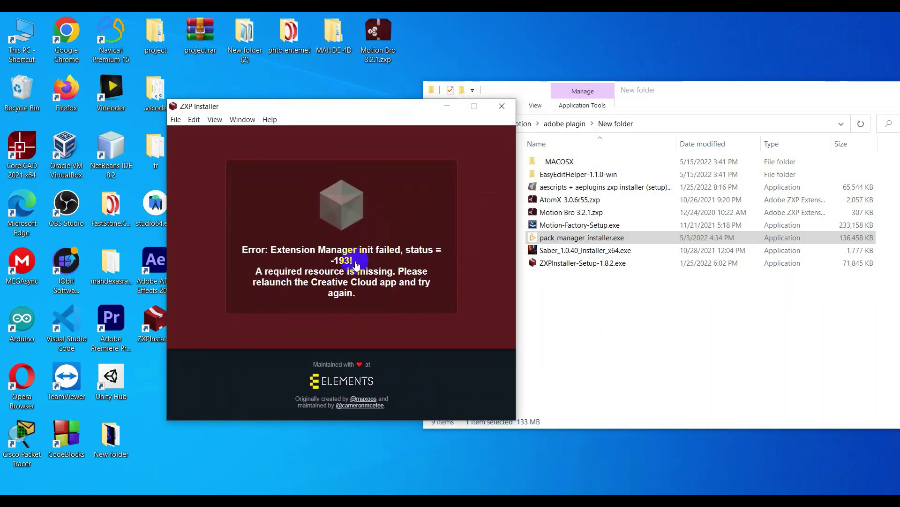
pyautogui.click(388, 28)
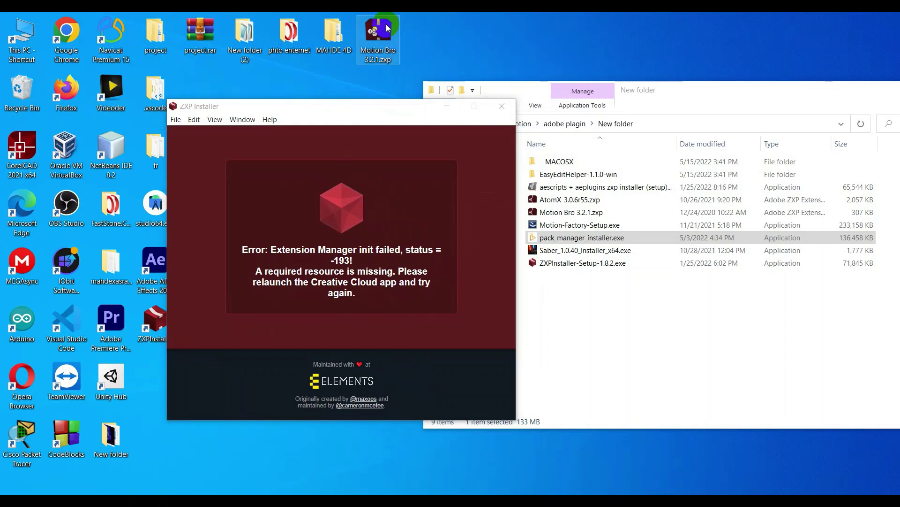
pyautogui.click(172, 146)
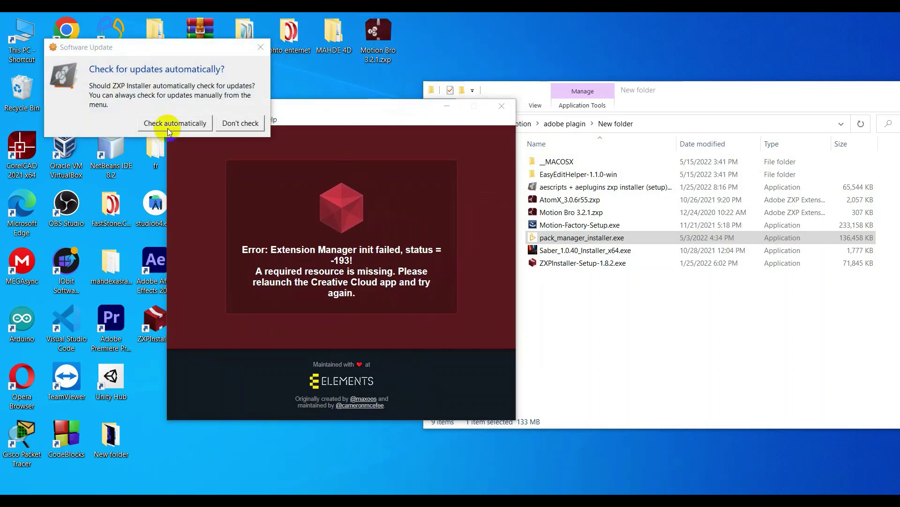
# Allow automatic update checks, close the old error window, and install Motion Bro 3.2.1 successfully.
pyautogui.click(167, 123)
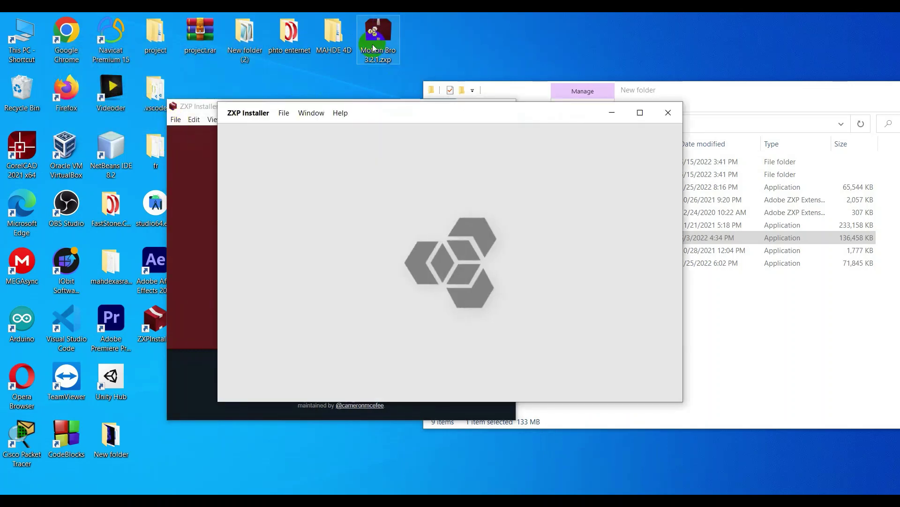
pyautogui.click(200, 108)
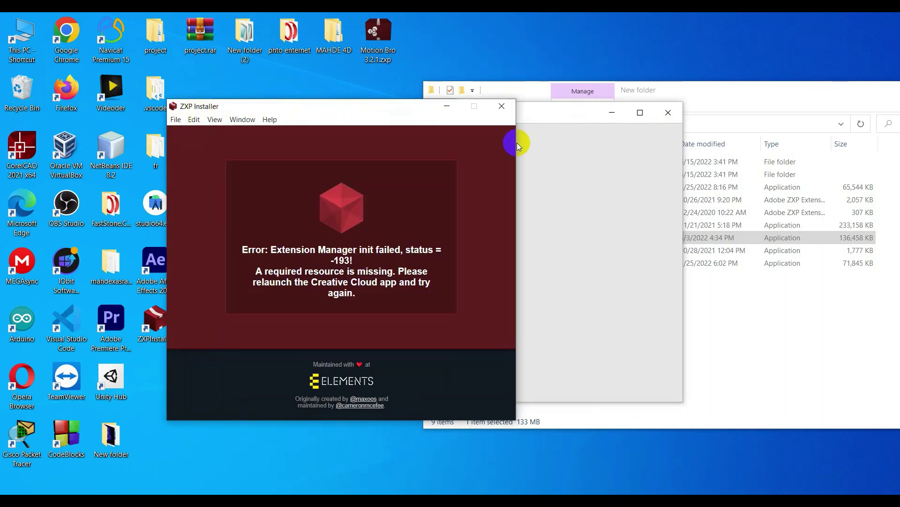
pyautogui.click(502, 114)
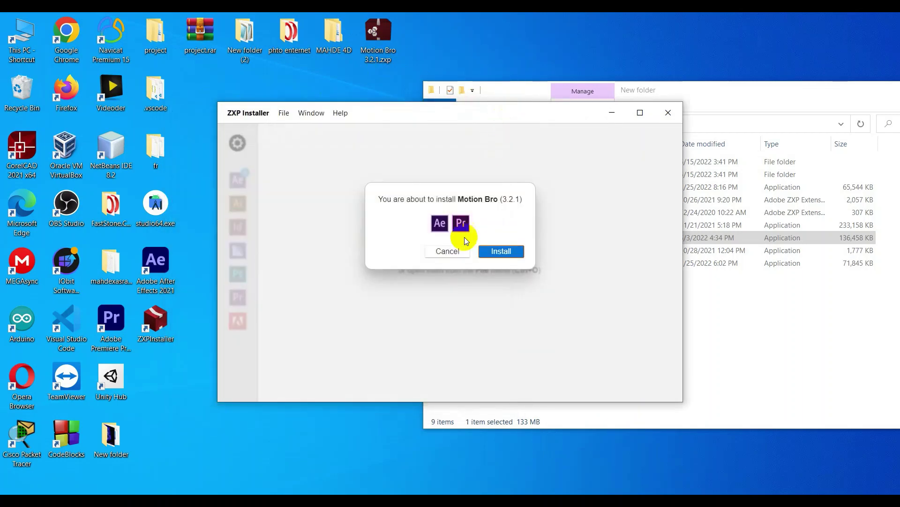
pyautogui.click(507, 253)
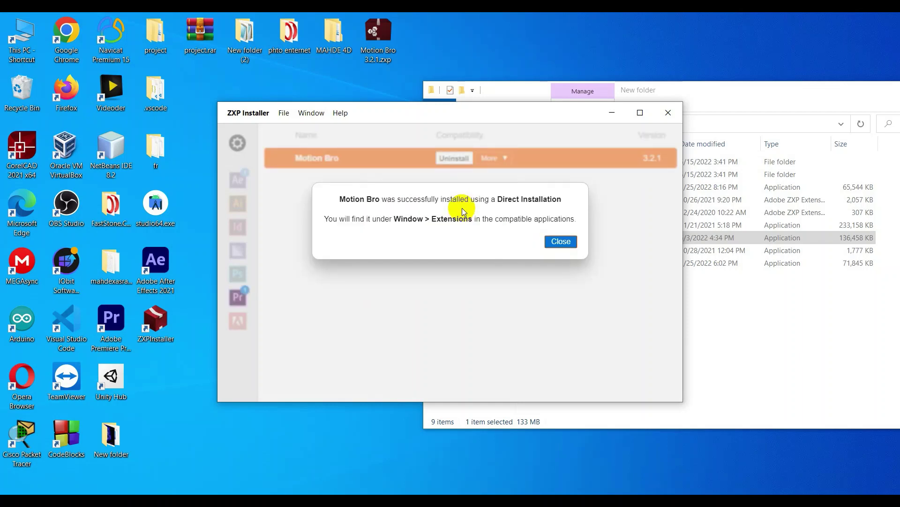
pyautogui.click(562, 243)
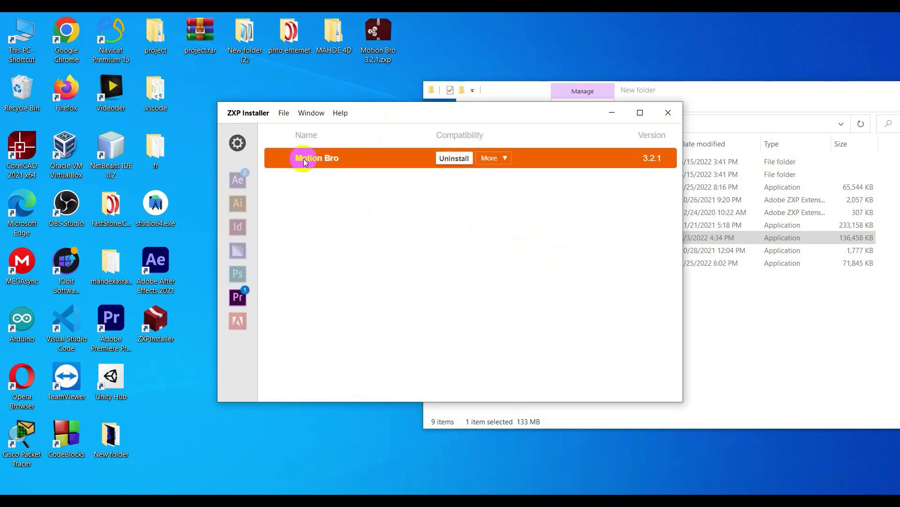
# Confirm Motion Bro 3.2.1 and pixflow.motionfactory 2.0.0 are listed under After Effects, then minimize the installer.
pyautogui.moveTo(243, 303)
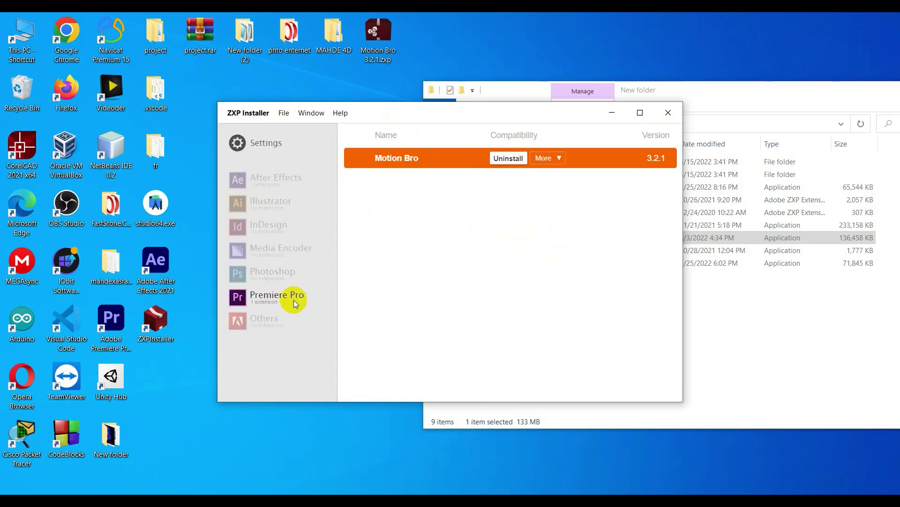
pyautogui.click(253, 181)
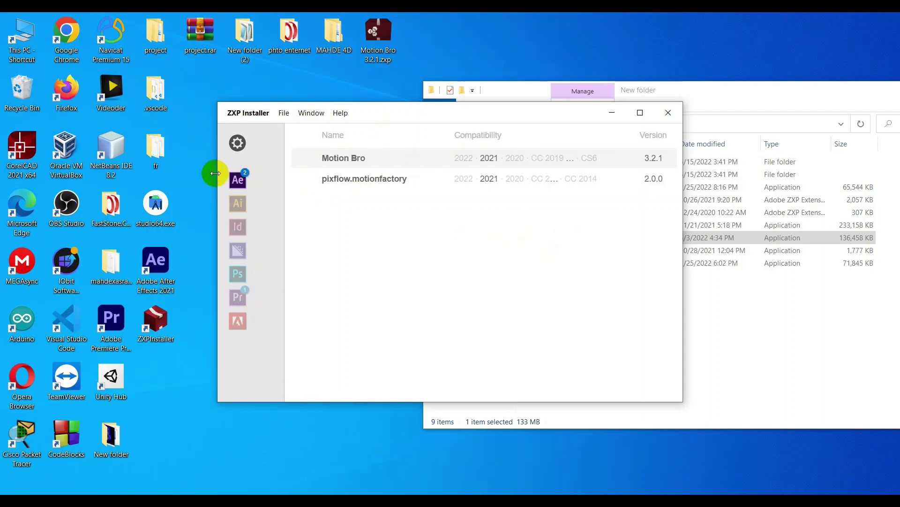
pyautogui.moveTo(239, 183)
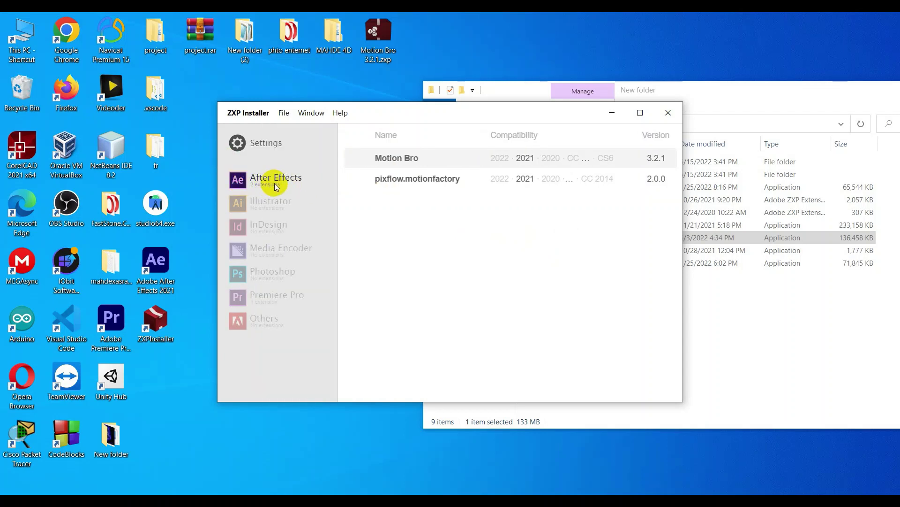
pyautogui.click(618, 117)
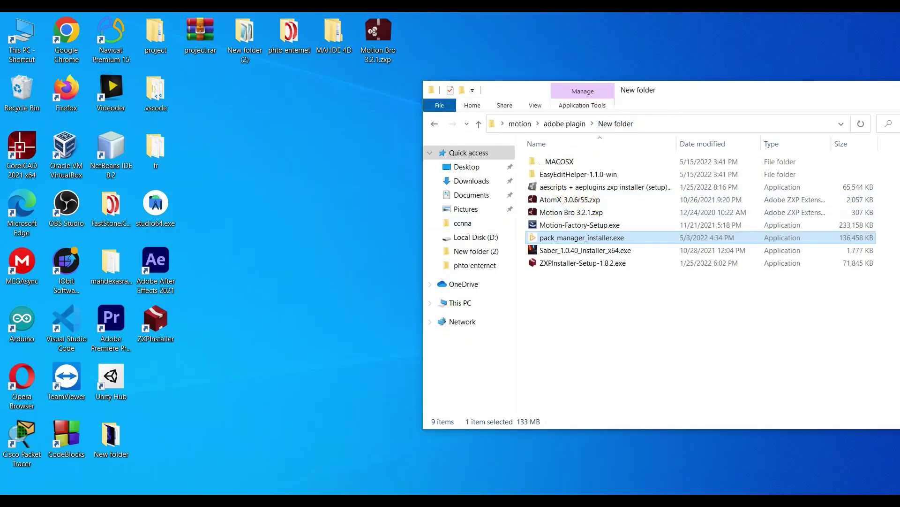
# Start a new After Effects project and enlarge the Project and AEJuice Pack Manager panels.
pyautogui.click(478, 450)
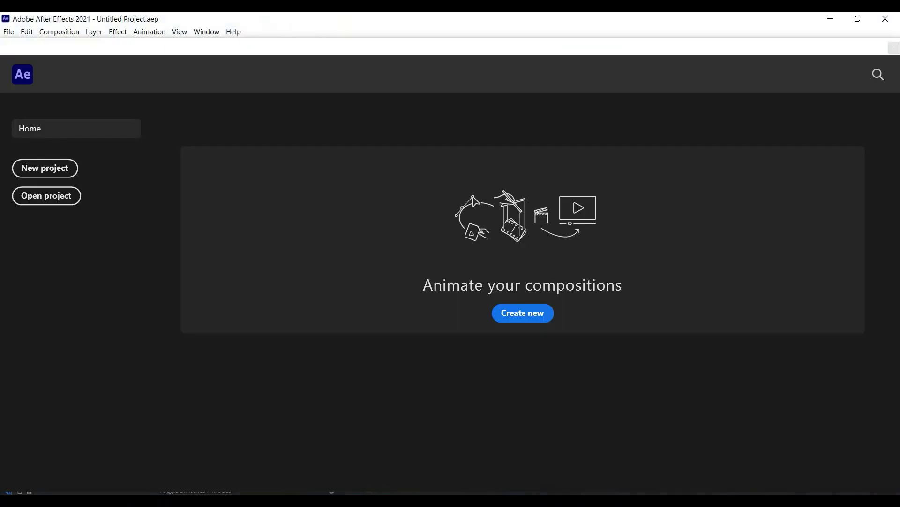
pyautogui.click(48, 167)
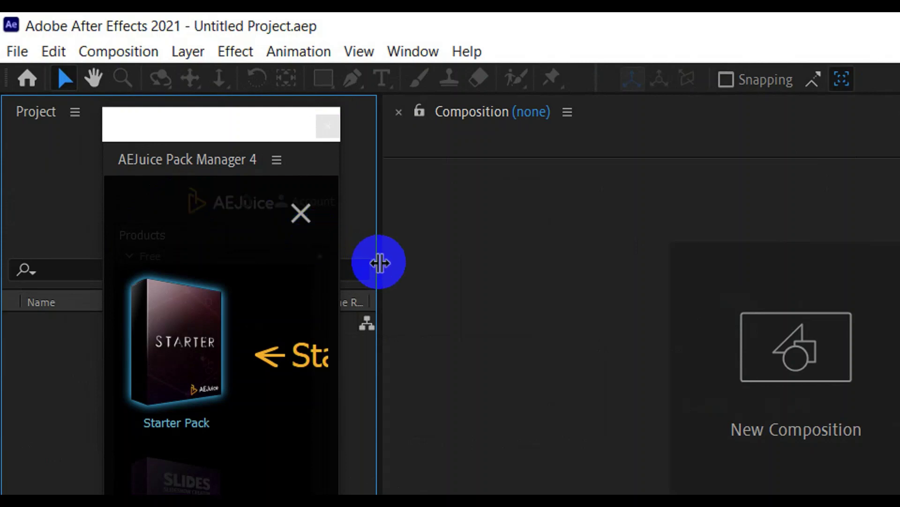
pyautogui.moveTo(381, 262); pyautogui.dragTo(723, 289)
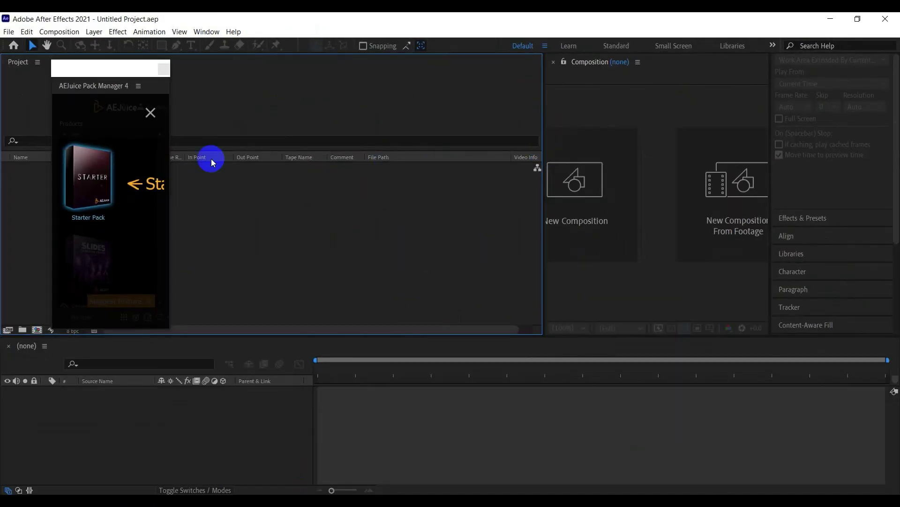
pyautogui.moveTo(170, 201); pyautogui.dragTo(544, 185)
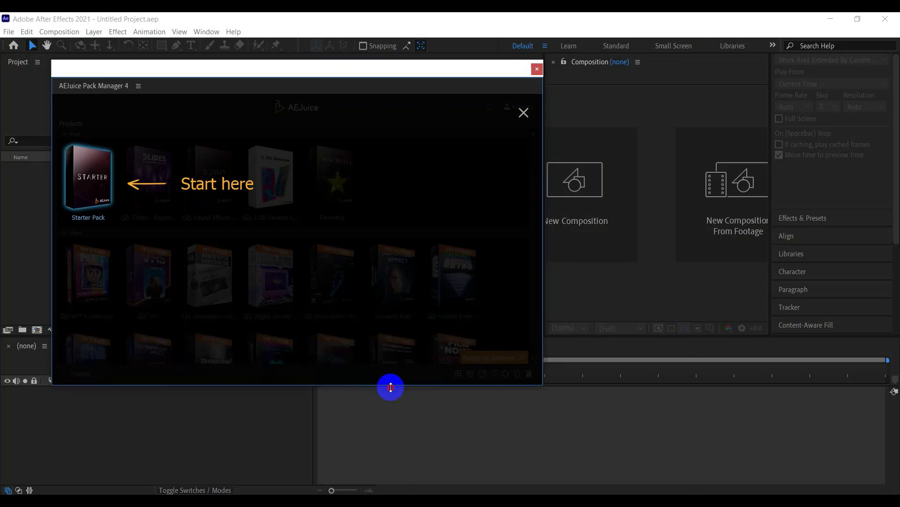
pyautogui.moveTo(380, 329); pyautogui.dragTo(396, 409)
# Open the Starter Pack, preview Explosion 02, and dismiss the import tutorial hint.
pyautogui.click(95, 188)
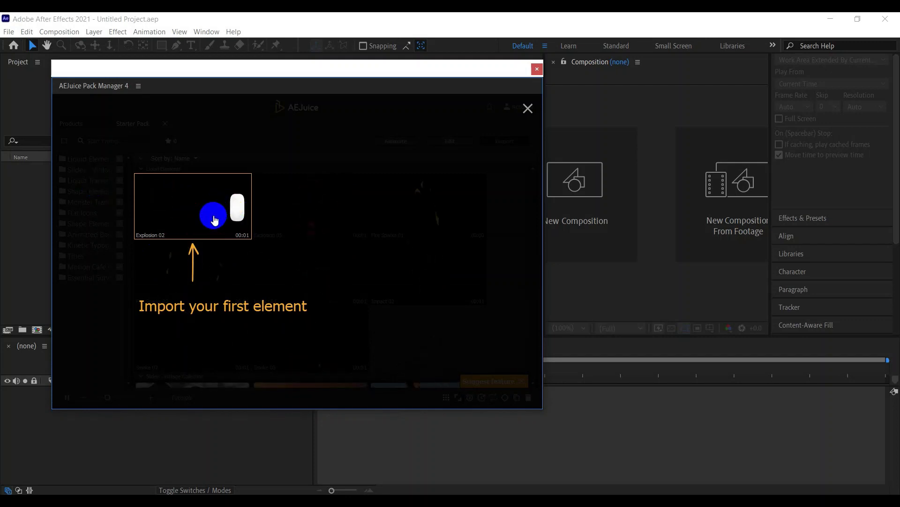
pyautogui.click(239, 206)
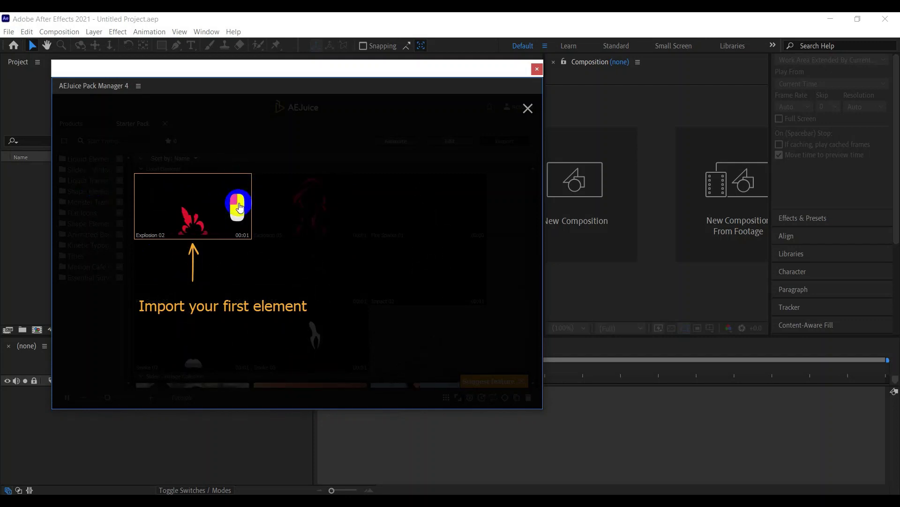
pyautogui.click(527, 108)
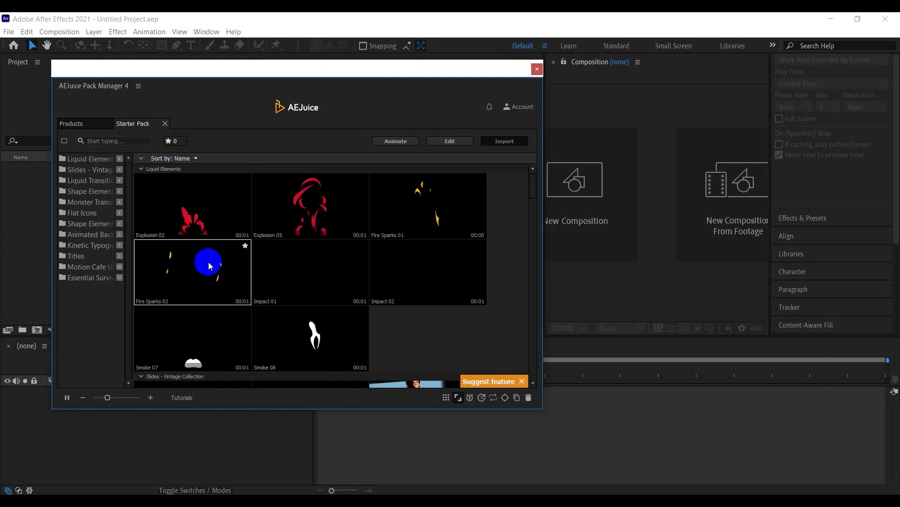
# Drag Explosion 02 from the Pack Manager into the Project panel and close the Try It Free popup.
pyautogui.moveTo(193, 75); pyautogui.dragTo(437, 89)
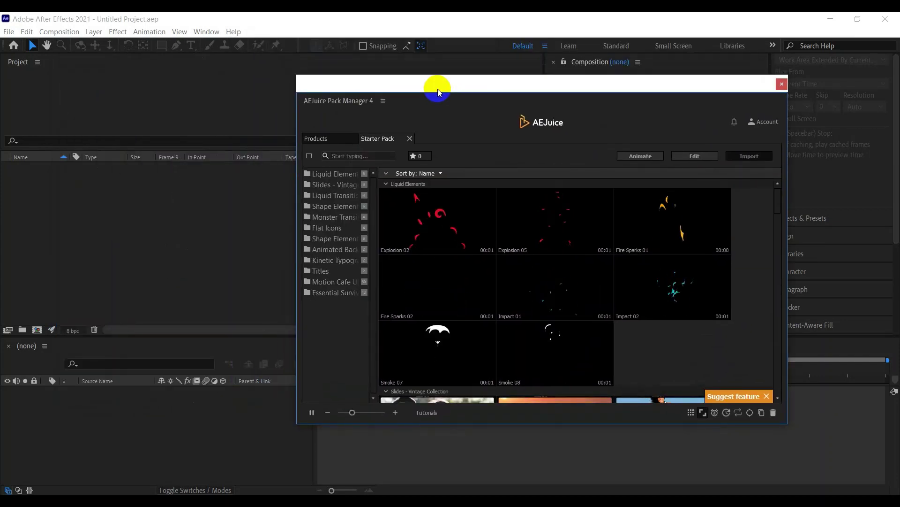
pyautogui.moveTo(428, 217)
pyautogui.mouseDown()
pyautogui.moveTo(308, 232)
pyautogui.moveTo(159, 228)
pyautogui.moveTo(160, 249)
pyautogui.mouseUp()
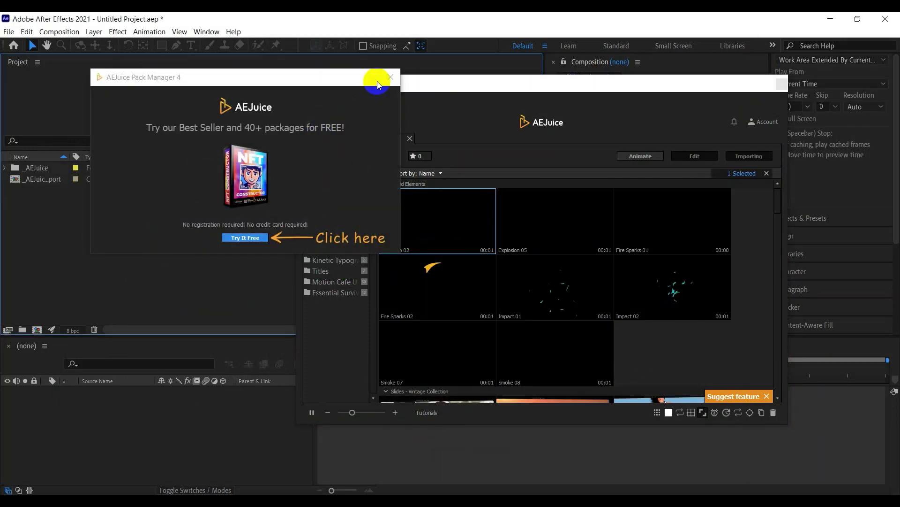
pyautogui.click(391, 77)
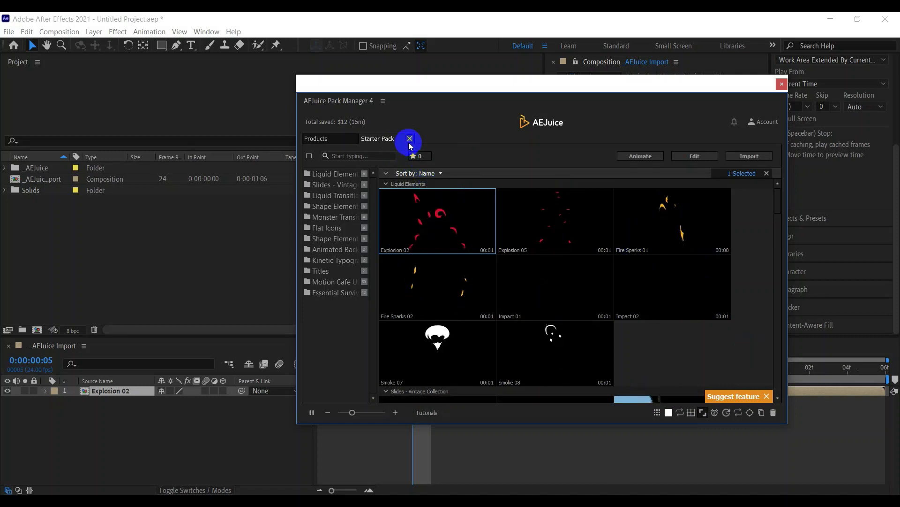
# Close the Starter Pack and dock the Pack Manager over the upper-left Project panel.
pyautogui.click(410, 139)
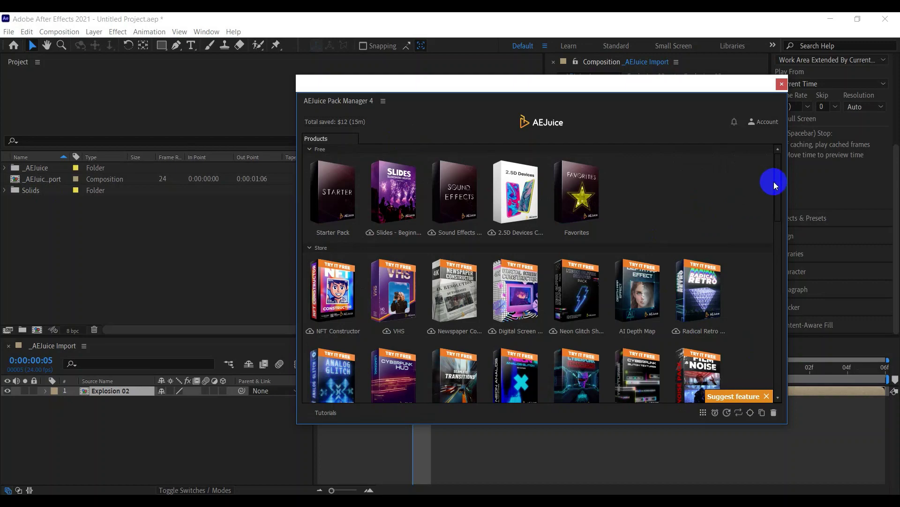
pyautogui.moveTo(777, 183)
pyautogui.mouseDown()
pyautogui.moveTo(764, 381)
pyautogui.moveTo(762, 162)
pyautogui.mouseUp()
pyautogui.moveTo(544, 88)
pyautogui.mouseDown()
pyautogui.moveTo(383, 97)
pyautogui.moveTo(268, 89)
pyautogui.mouseUp()
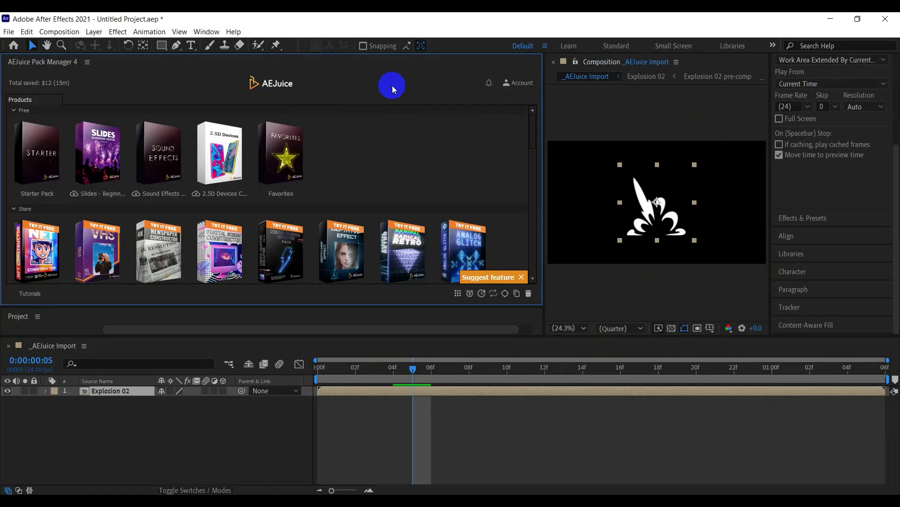
# Download the free Slides beginner pack and scroll the product list while it downloads.
pyautogui.click(78, 195)
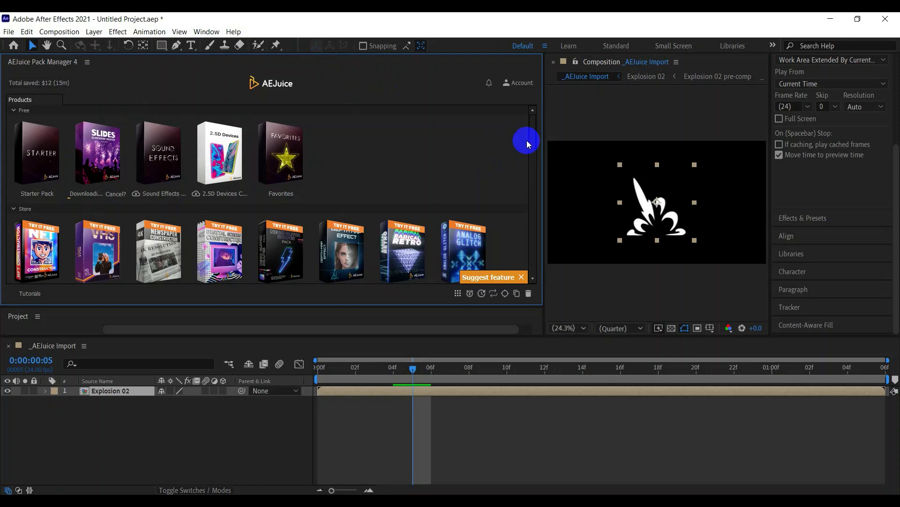
pyautogui.moveTo(532, 143); pyautogui.dragTo(541, 225)
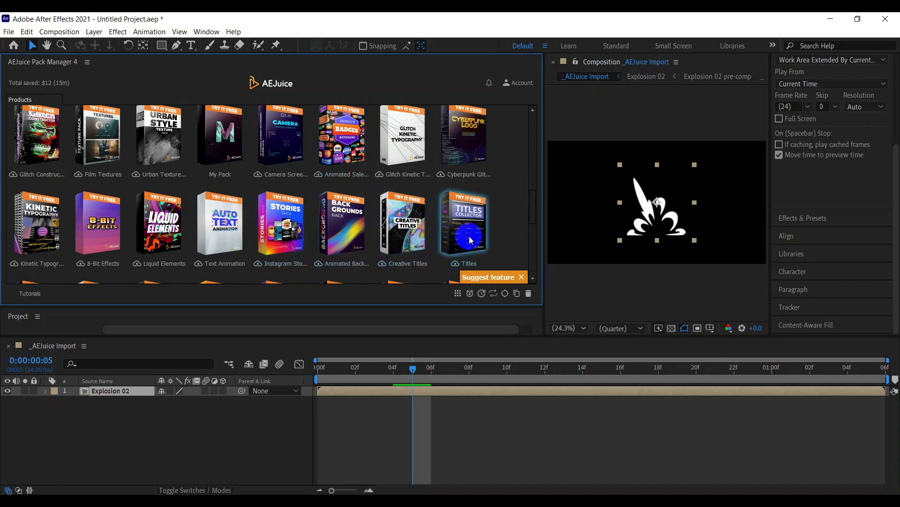
pyautogui.click(532, 154)
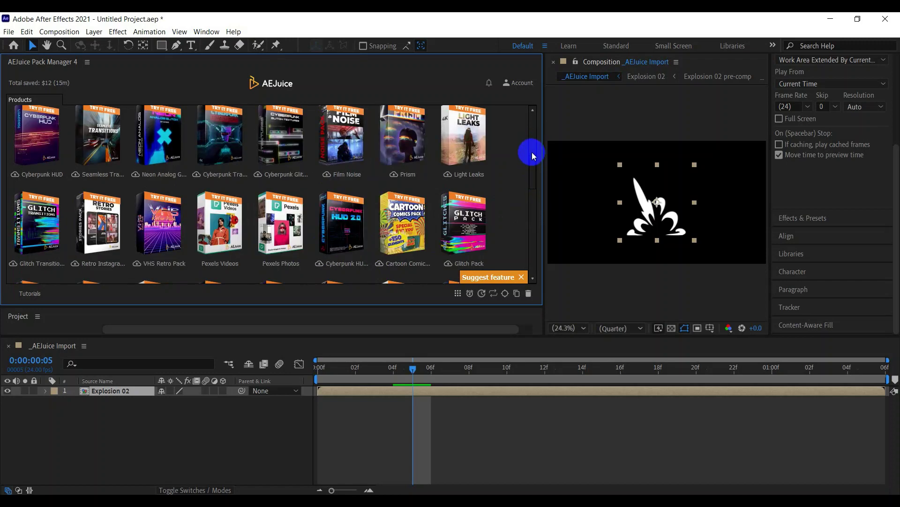
pyautogui.moveTo(537, 169)
pyautogui.mouseDown()
pyautogui.moveTo(542, 257)
pyautogui.moveTo(555, 101)
pyautogui.mouseUp()
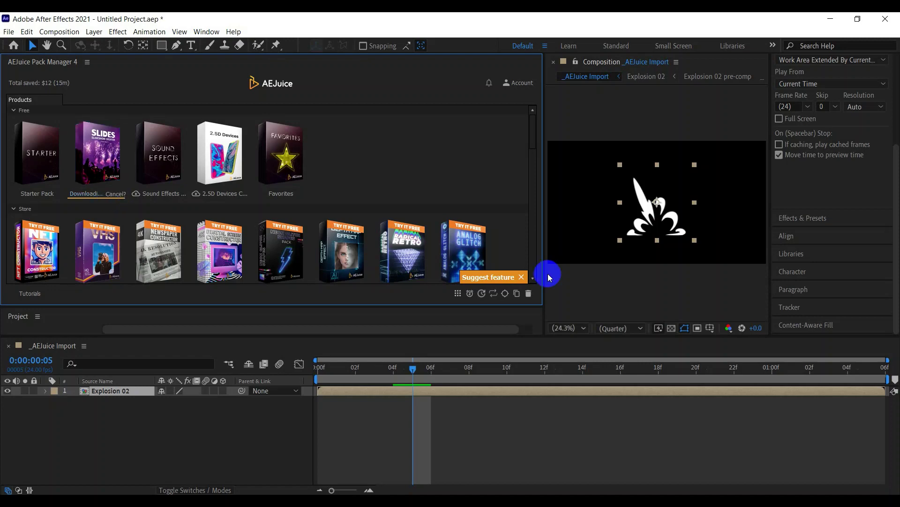
# Open the Slides - Beginner pack, scroll its Clock Hand and Simple Line previews, then close it.
pyautogui.click(98, 189)
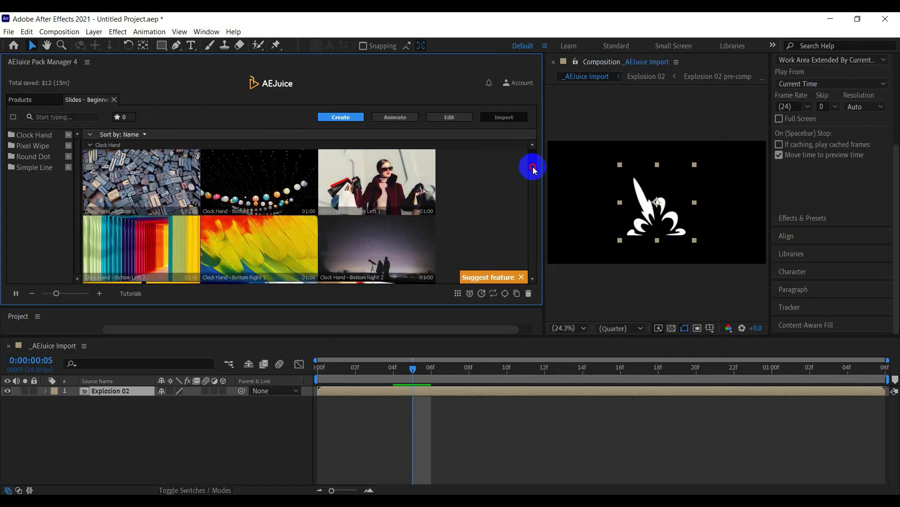
pyautogui.moveTo(533, 167); pyautogui.dragTo(537, 295)
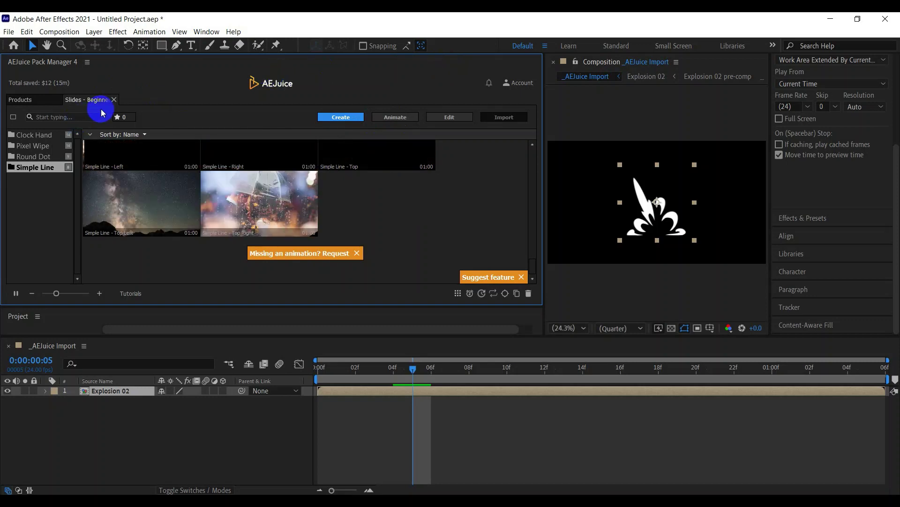
pyautogui.click(114, 100)
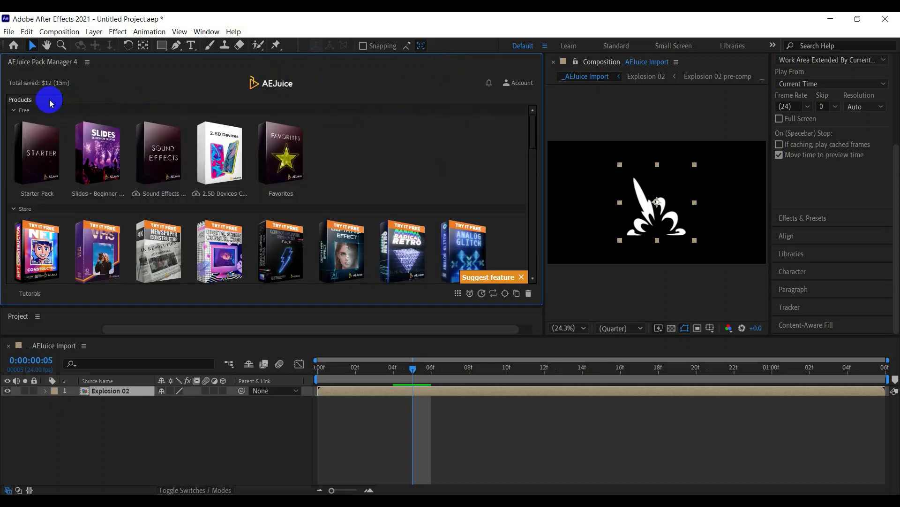
# Close the AEJuice Pack Manager panel from its options menu.
pyautogui.click(86, 62)
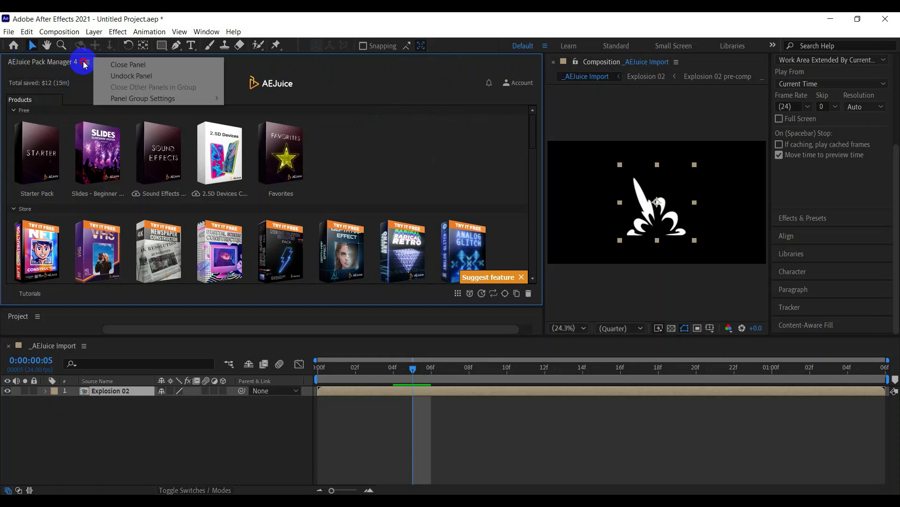
pyautogui.moveTo(125, 97)
pyautogui.click(127, 65)
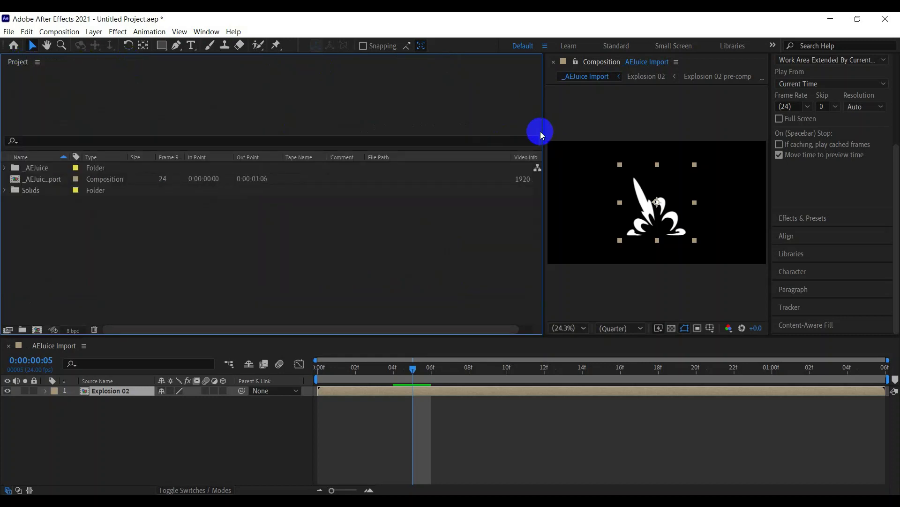
# Enlarge the composition viewer, then play and stop a preview of the composition.
pyautogui.moveTo(542, 130); pyautogui.dragTo(223, 170)
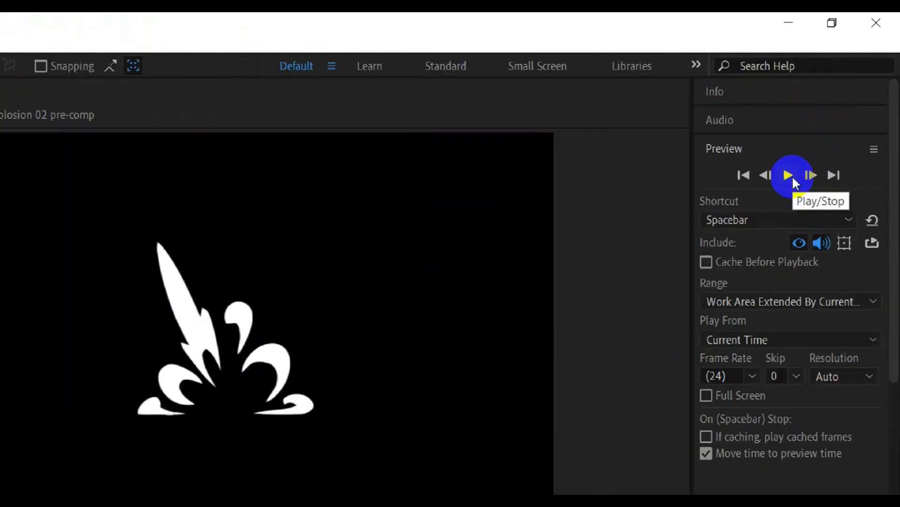
pyautogui.click(761, 216)
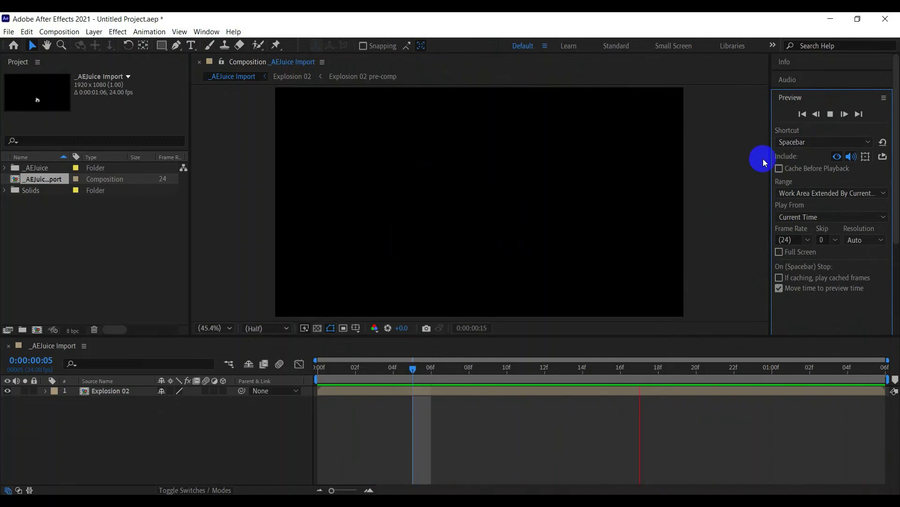
pyautogui.click(831, 115)
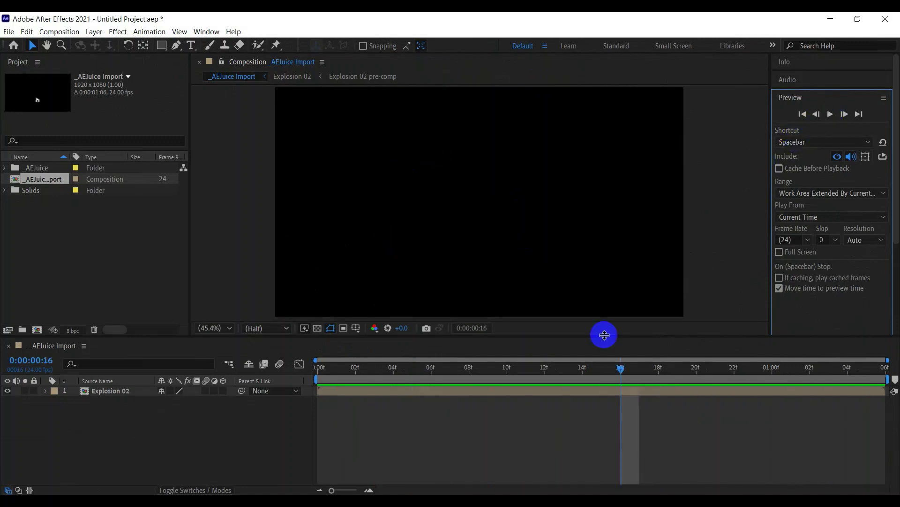
# Select and then deselect the Explosion 02 layer, and open the Window menu.
pyautogui.click(152, 396)
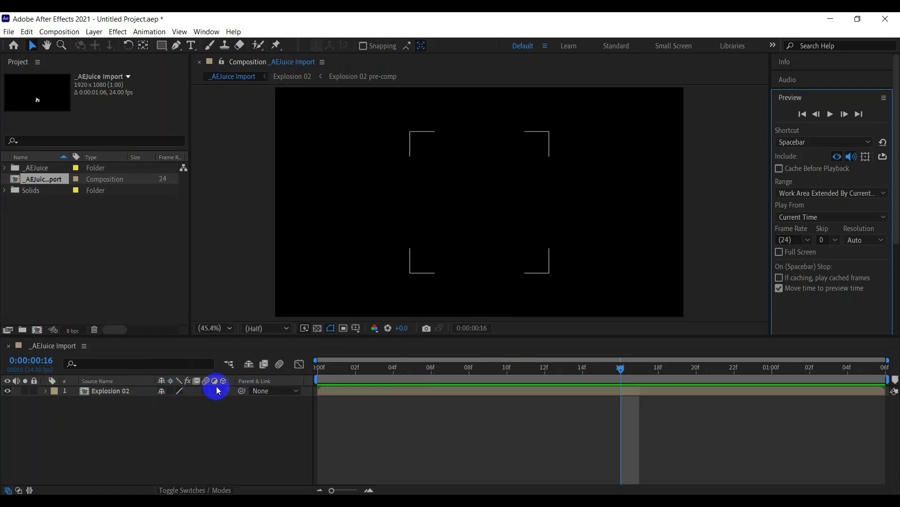
pyautogui.click(217, 390)
pyautogui.click(218, 391)
pyautogui.click(177, 130)
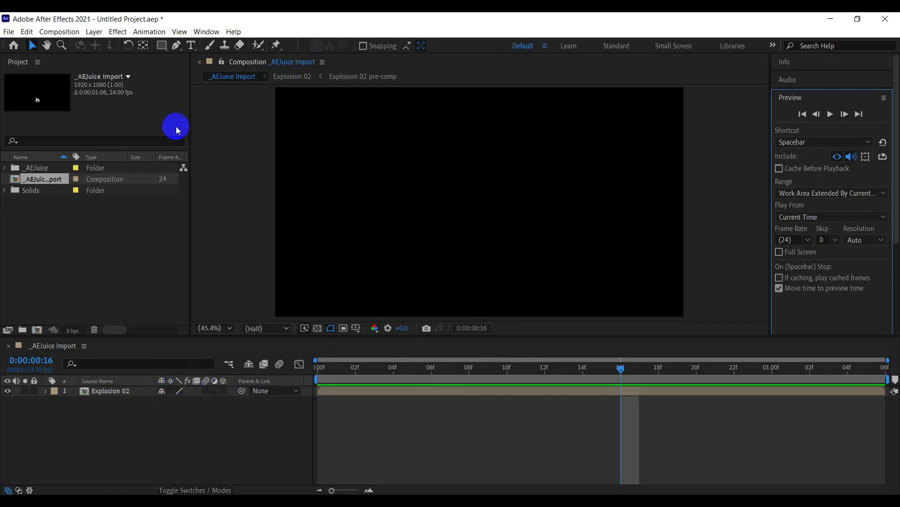
pyautogui.click(207, 32)
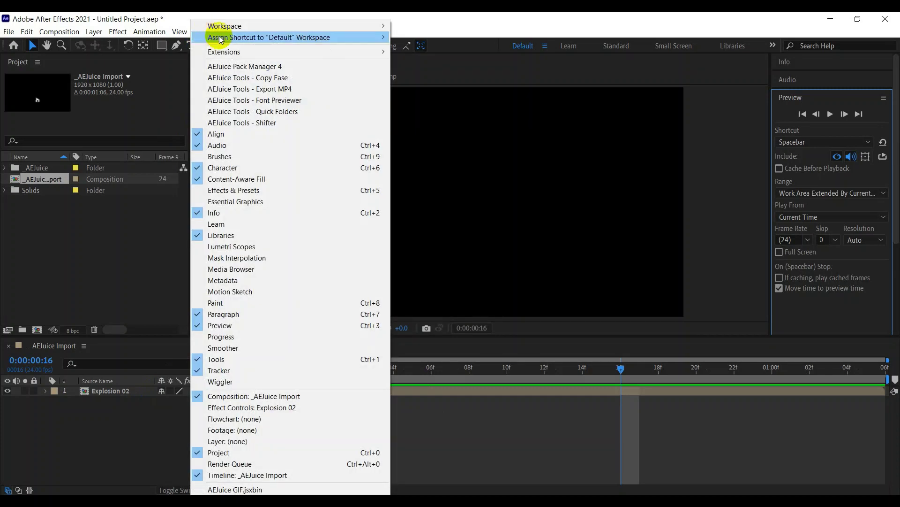
# Open Window > Extensions > Motion Factory Classic and enlarge its panel to reveal sign-up options.
pyautogui.moveTo(239, 52)
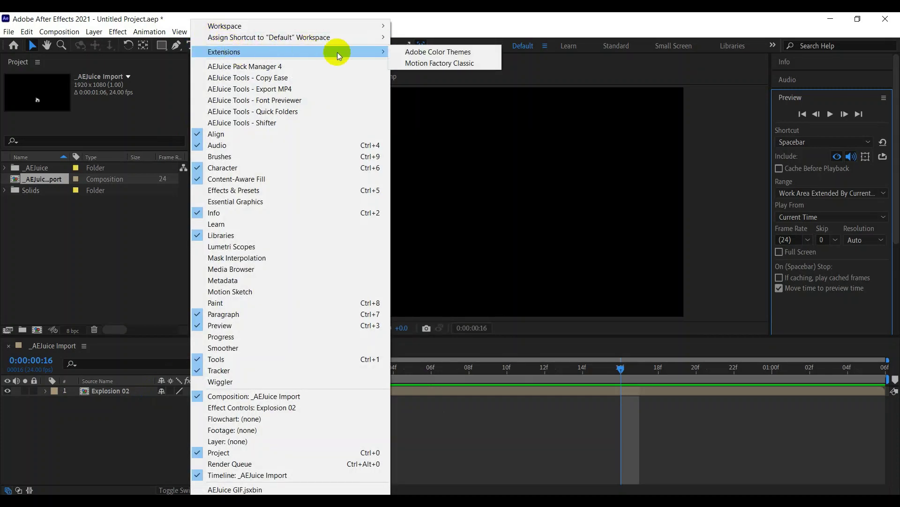
pyautogui.click(436, 68)
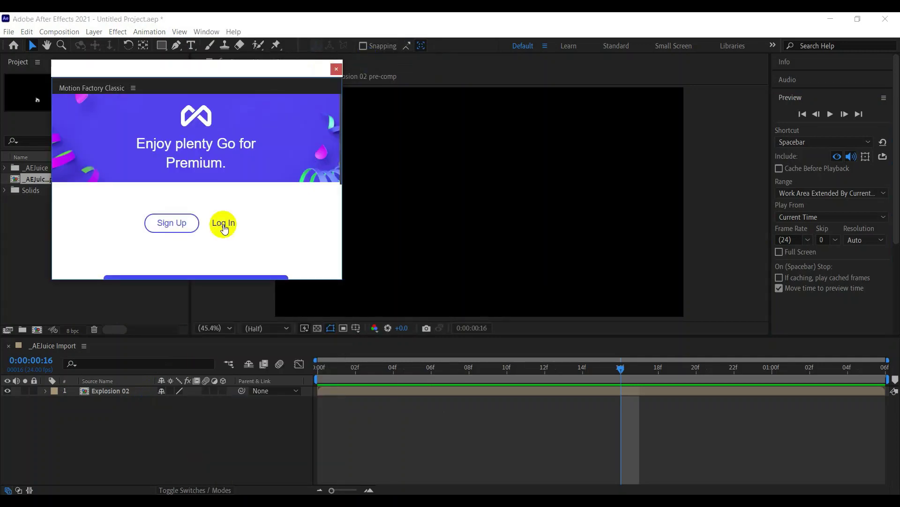
pyautogui.click(306, 283)
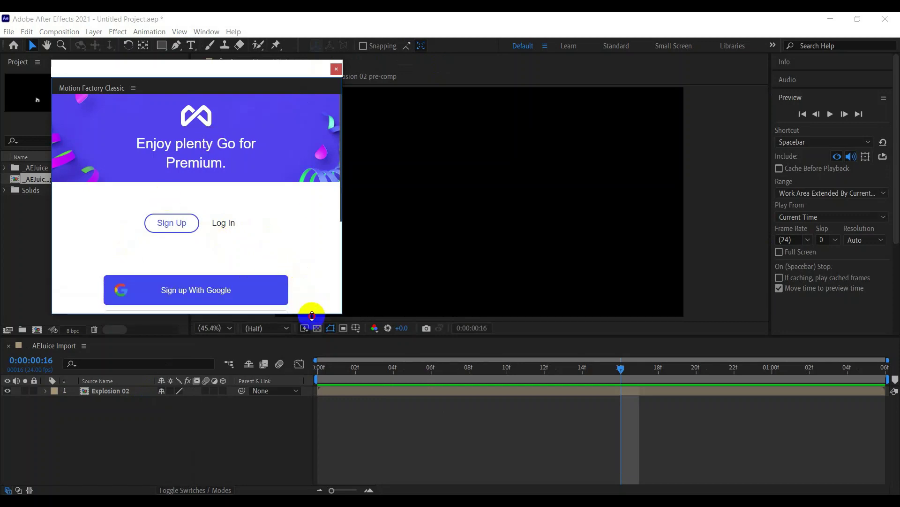
pyautogui.moveTo(302, 281)
pyautogui.mouseDown()
pyautogui.moveTo(308, 330)
pyautogui.moveTo(274, 400)
pyautogui.mouseUp()
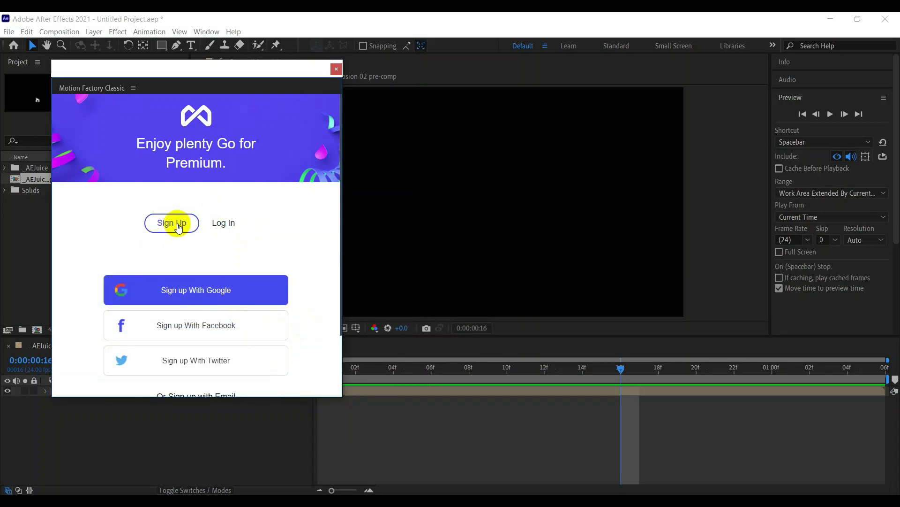
# Try Sign up With Google in Motion Factory Classic, then close the panel.
pyautogui.click(201, 285)
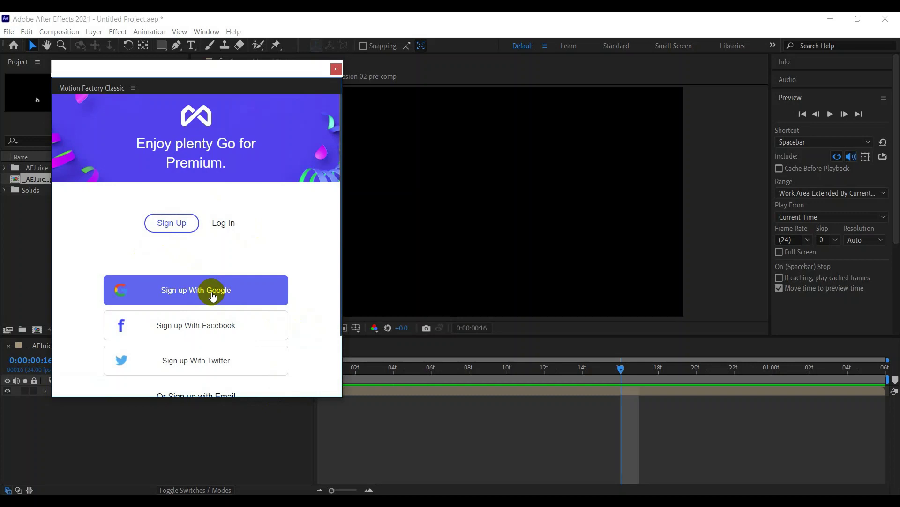
pyautogui.click(176, 291)
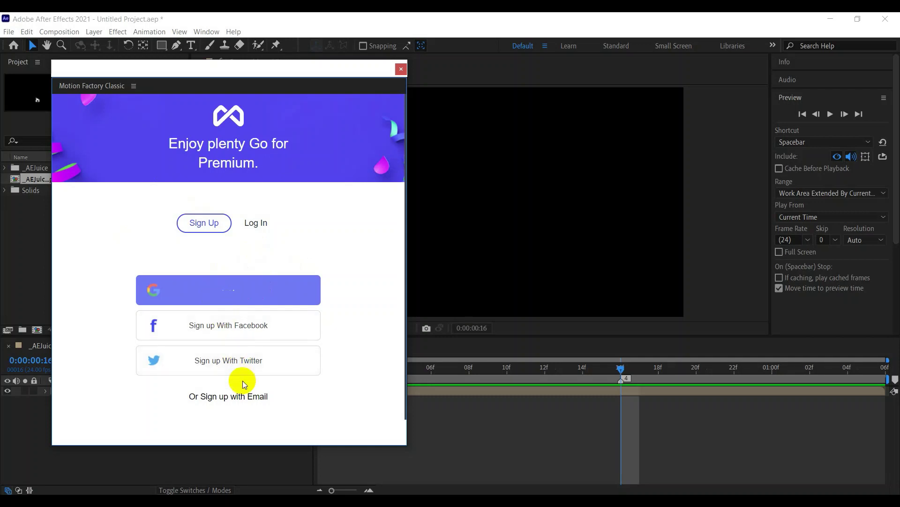
pyautogui.click(401, 69)
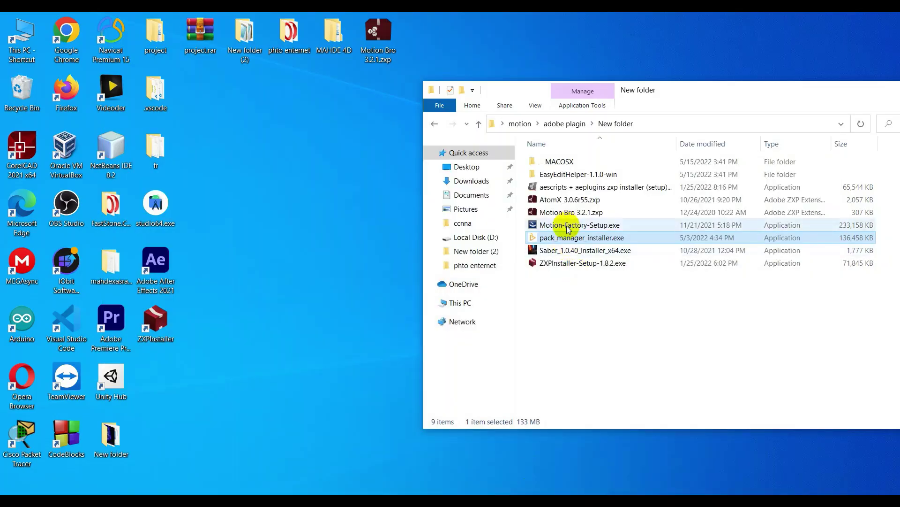
# Run EasyEditHelper Setup 1.1.0 from the EasyEditHelper-1.1.0-win folder and finish to launch the helper.
pyautogui.doubleClick(554, 174)
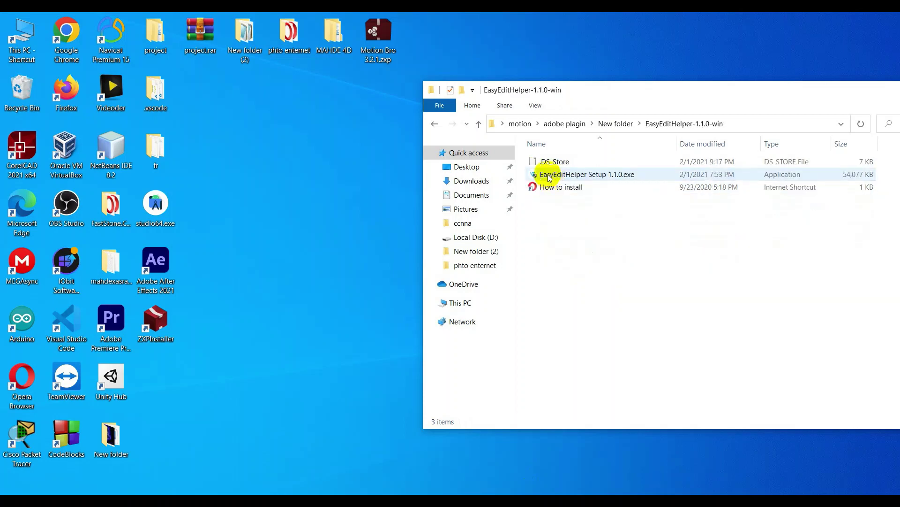
pyautogui.click(550, 177)
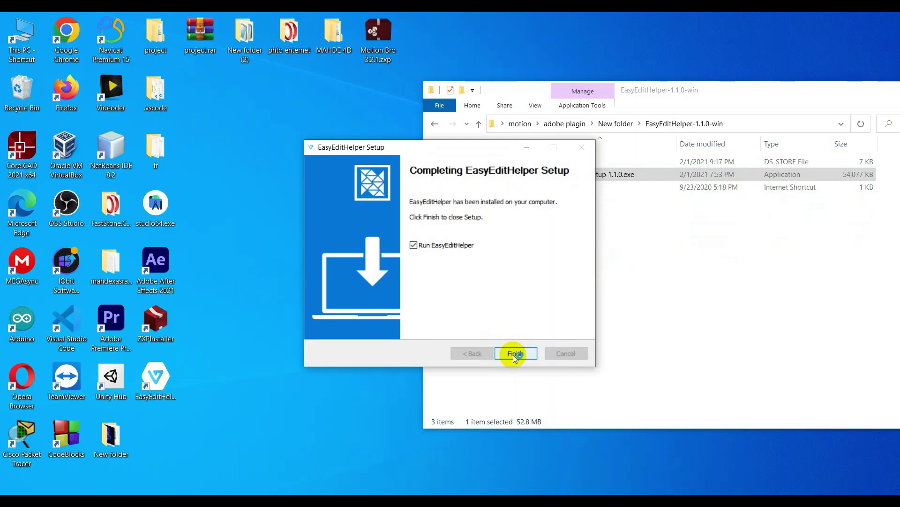
pyautogui.click(513, 353)
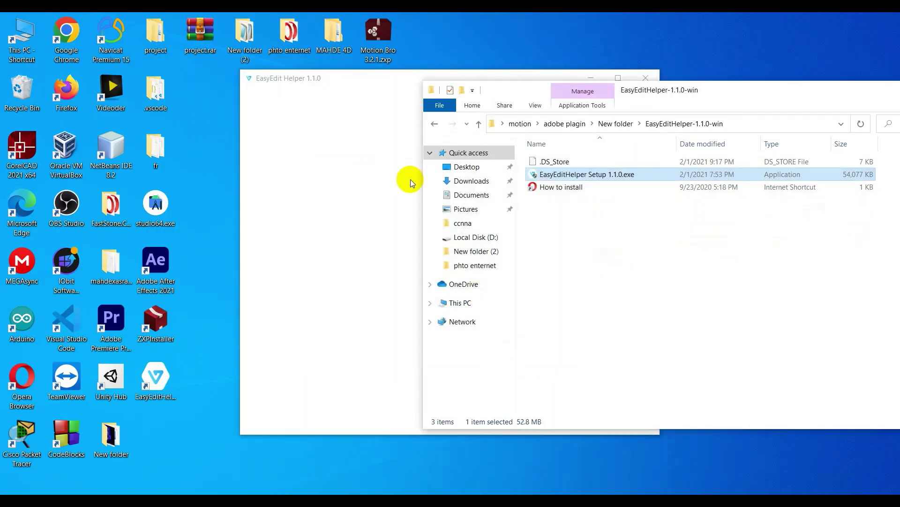
# Continue past the EasyEdit Helper welcome screen and install the EasyEdit Viewer + Assets extension.
pyautogui.click(332, 75)
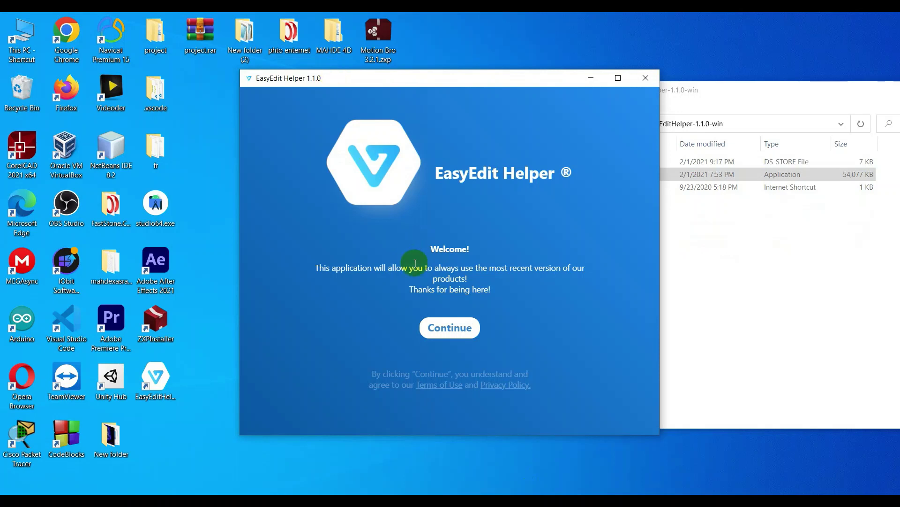
pyautogui.click(448, 327)
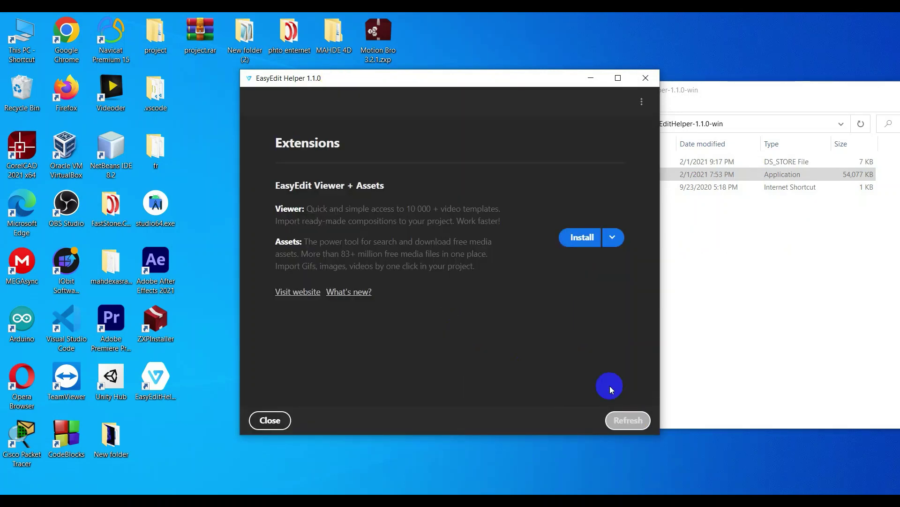
pyautogui.click(581, 240)
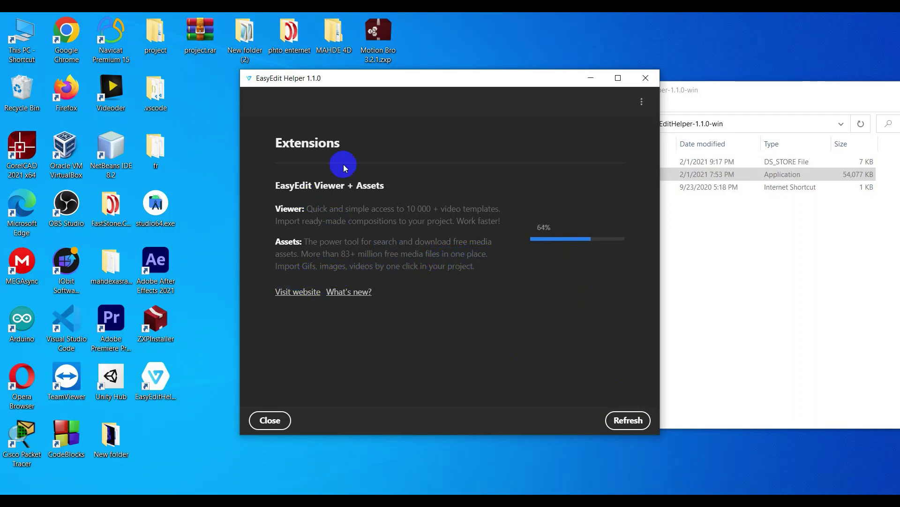
# Select the EasyEditHelper Setup 1.1.0 file and make its name editable to copy it.
pyautogui.click(691, 284)
pyautogui.click(559, 180)
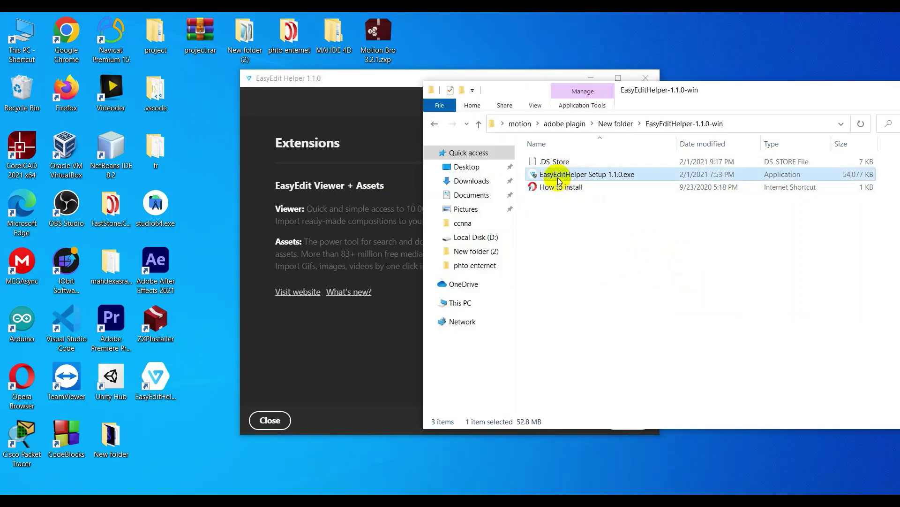
pyautogui.click(559, 180)
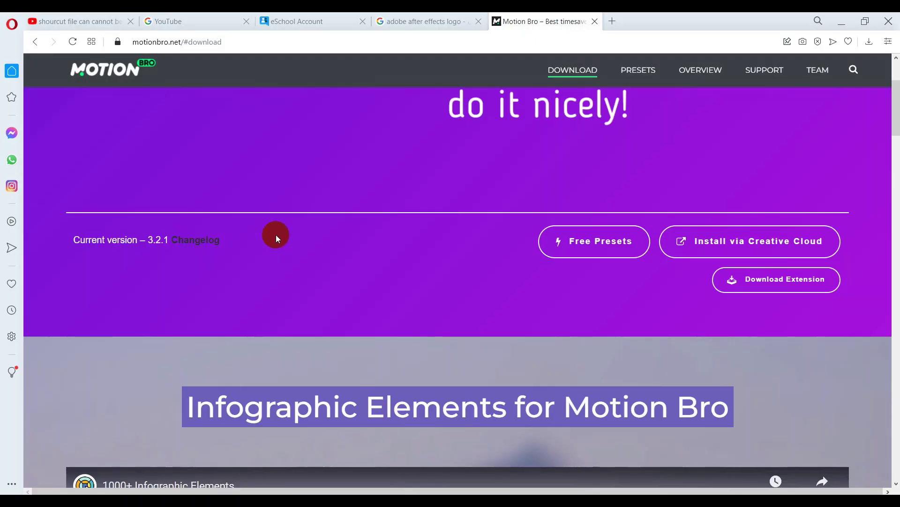
# Scroll motionbro.net down to the Presets section listing Glitch, Split and 3D Pan packs.
pyautogui.scroll(-7, 276, 237)
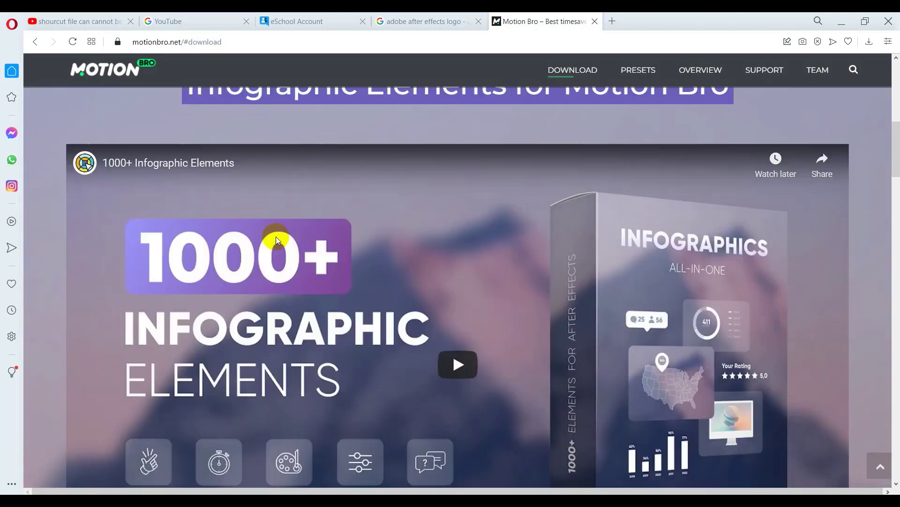
pyautogui.scroll(7, 275, 236)
pyautogui.scroll(-8, 381, 334)
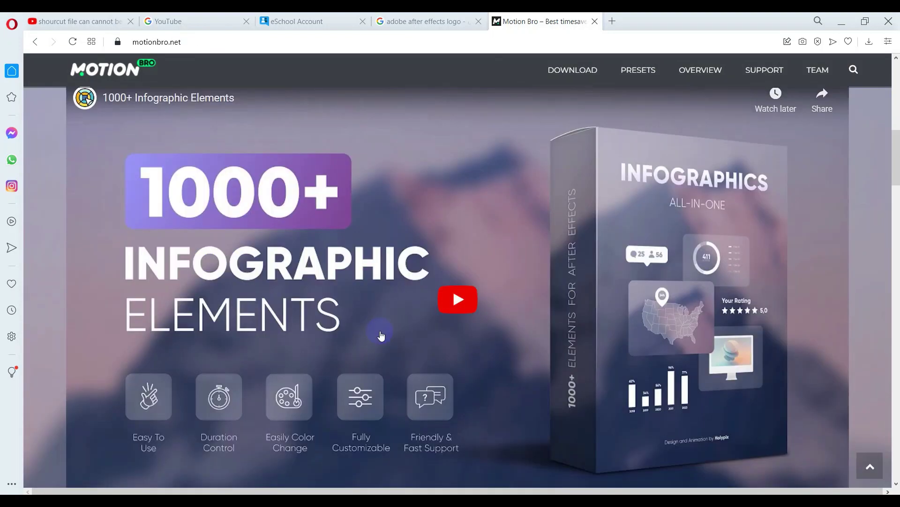
pyautogui.scroll(-8, 378, 331)
pyautogui.scroll(-10, 378, 332)
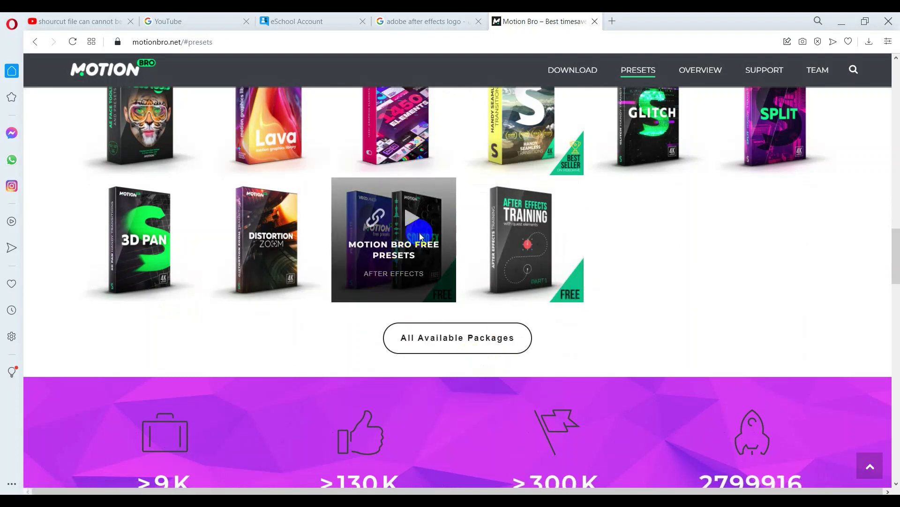
pyautogui.click(232, 39)
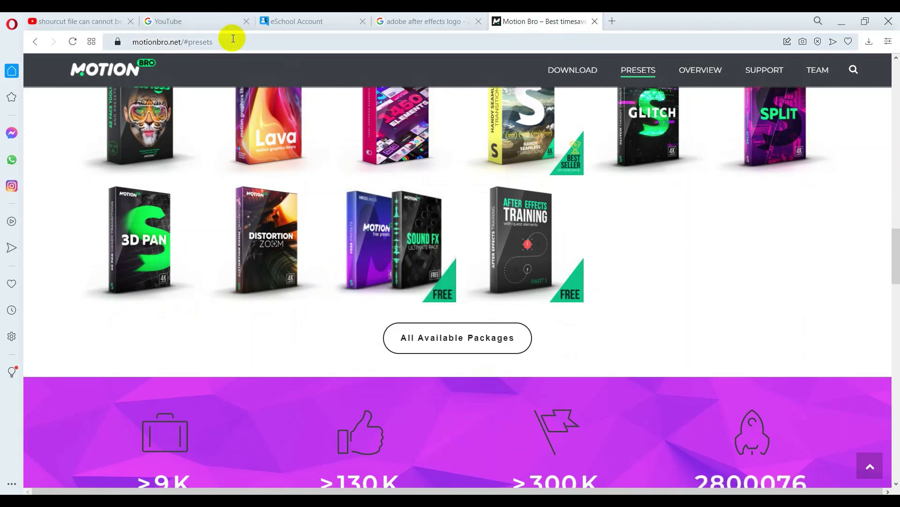
# Search the web for 'EasyEdit Helper Setup 1.1.0' and open the EasyEdit Change Log help article.
pyautogui.write('EasyEditHelper Setup 1.1.0')
pyautogui.press('Return')
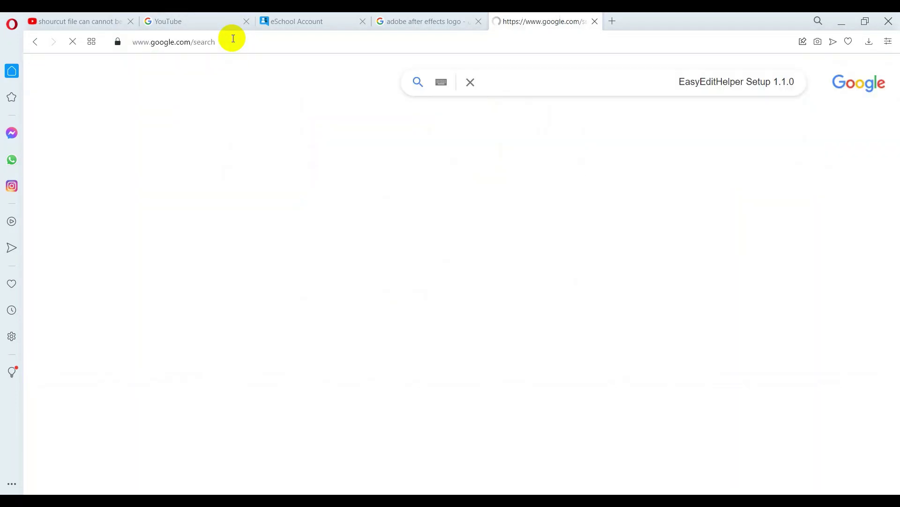
pyautogui.click(582, 167)
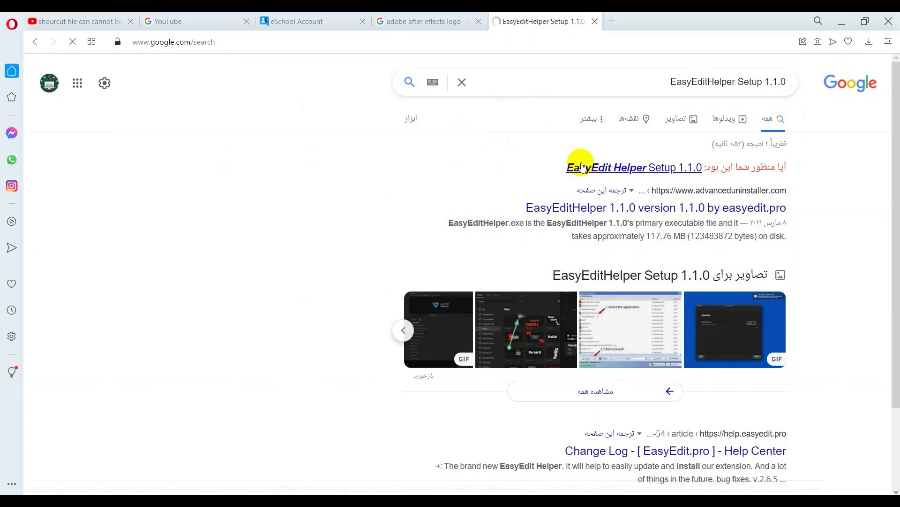
pyautogui.click(608, 189)
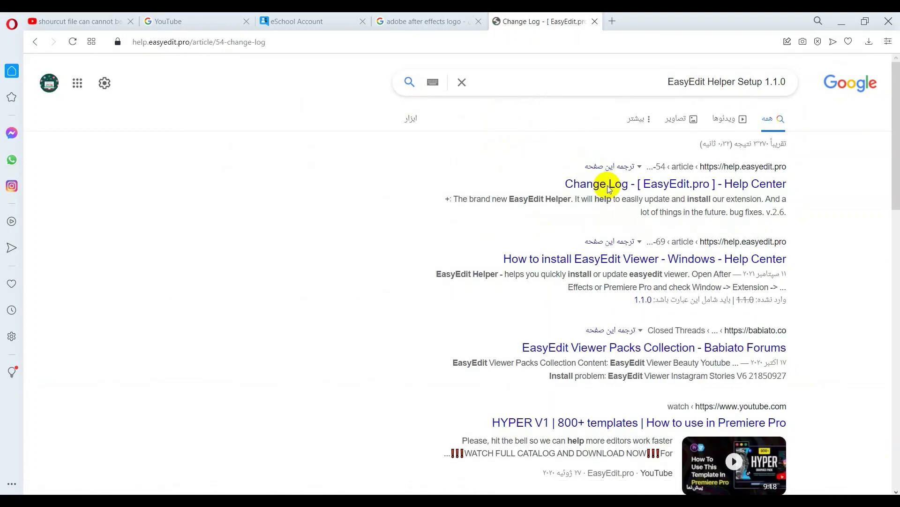
# Read the change log down to the July 2020 v.2.6.5 release, then minimize Opera.
pyautogui.scroll(-6, 608, 189)
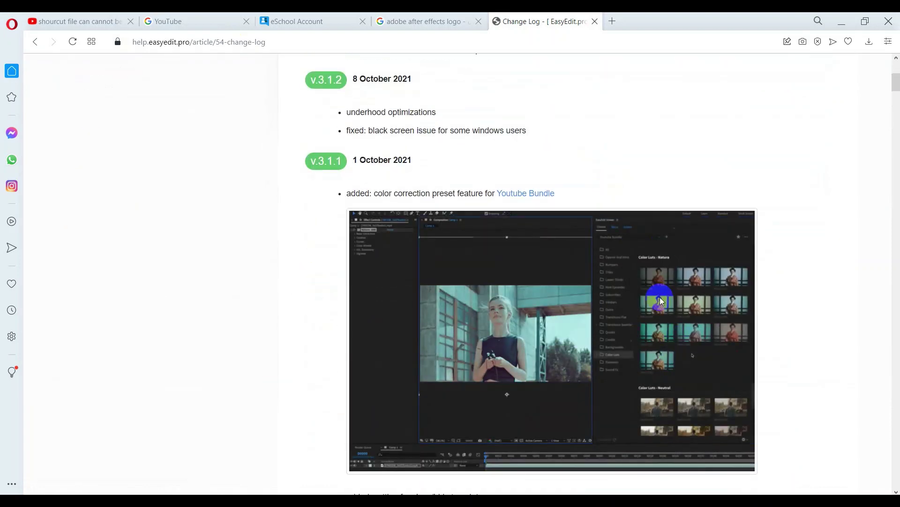
pyautogui.scroll(-2, 531, 274)
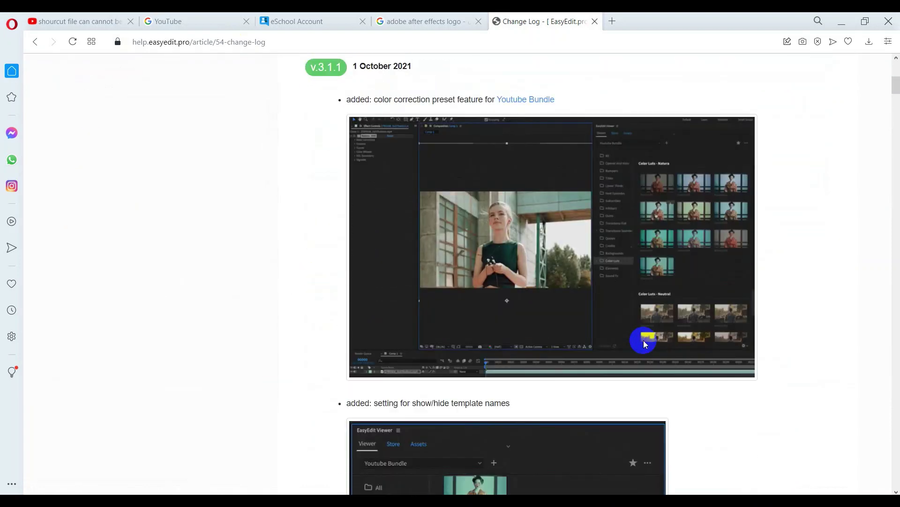
pyautogui.scroll(-1, 531, 275)
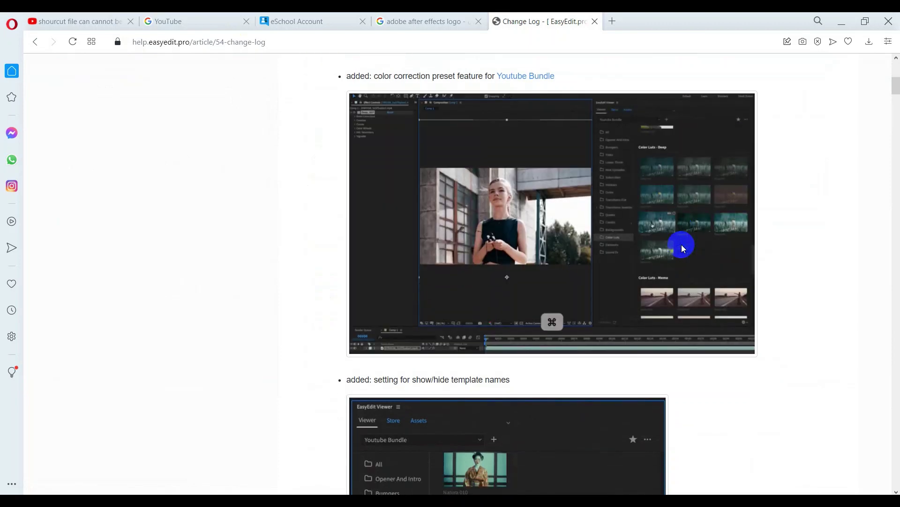
pyautogui.scroll(-4, 682, 244)
pyautogui.scroll(-4, 682, 244)
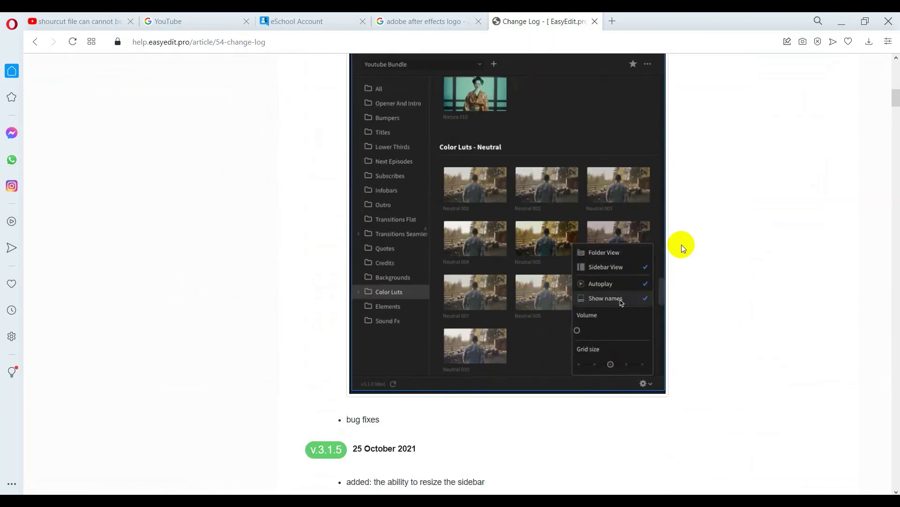
pyautogui.scroll(-2, 681, 244)
pyautogui.scroll(-8, 682, 244)
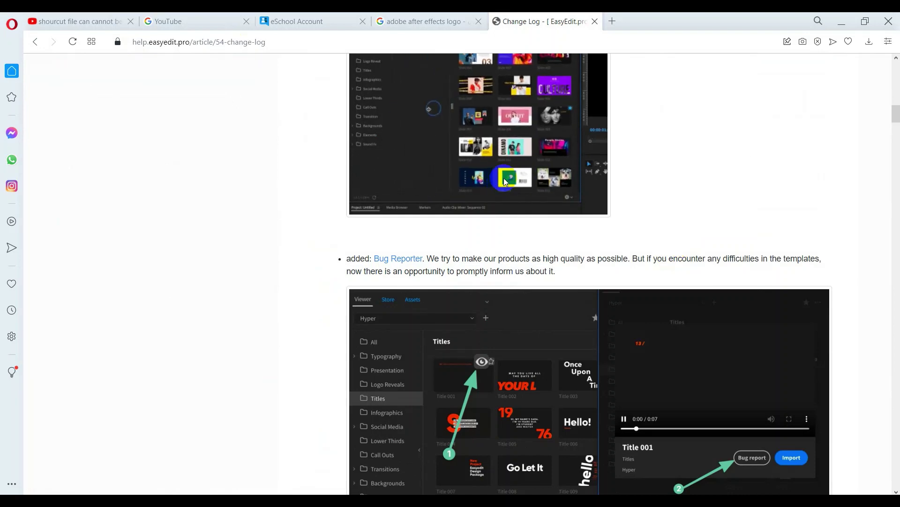
pyautogui.scroll(1, 505, 182)
pyautogui.scroll(2, 504, 181)
pyautogui.scroll(-5, 505, 180)
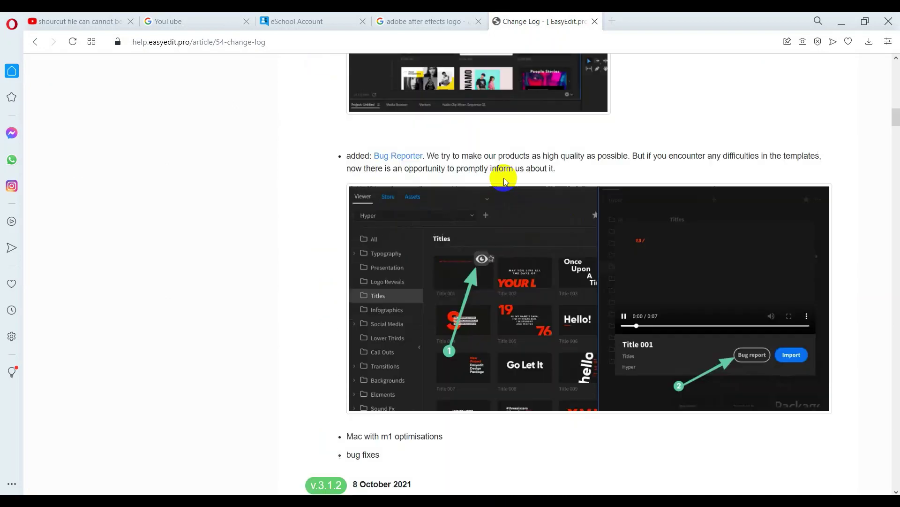
pyautogui.scroll(-3, 504, 180)
pyautogui.scroll(-8, 504, 178)
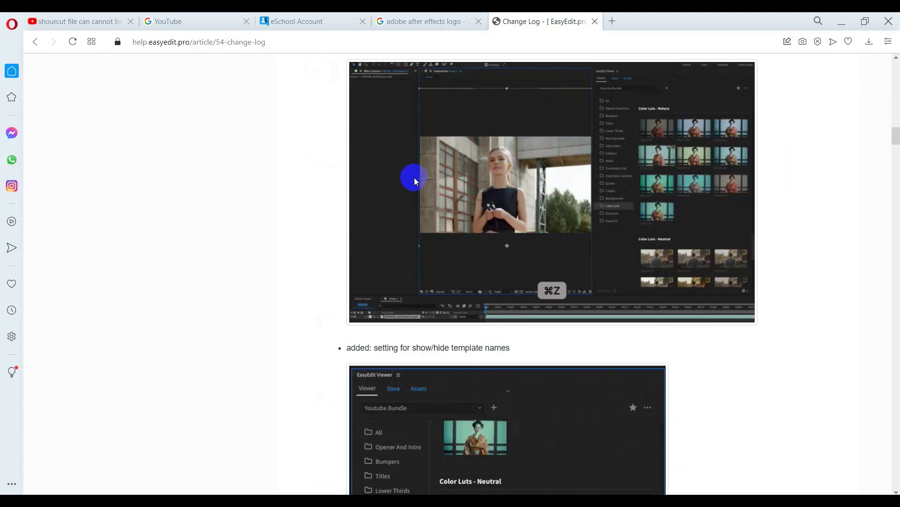
pyautogui.scroll(-7, 418, 180)
pyautogui.scroll(-8, 420, 182)
pyautogui.scroll(-8, 419, 183)
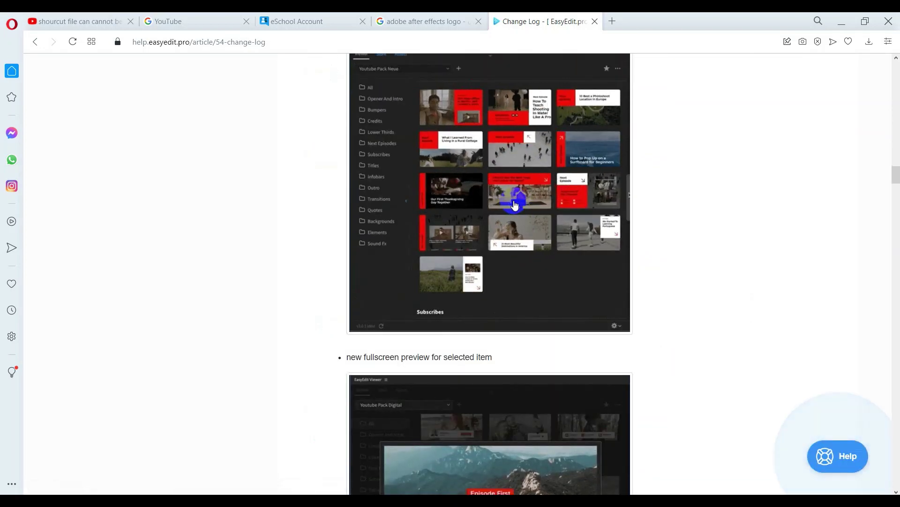
pyautogui.scroll(-8, 515, 205)
pyautogui.scroll(-7, 515, 205)
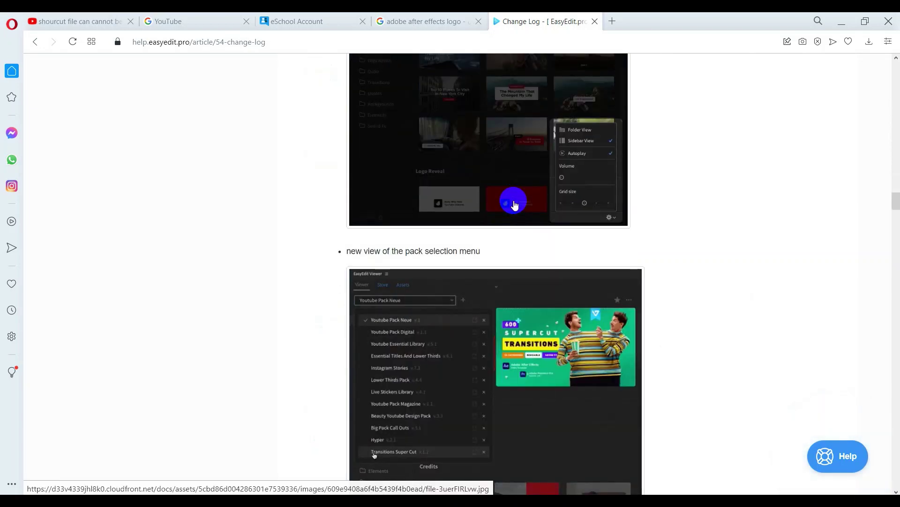
pyautogui.scroll(-7, 514, 205)
pyautogui.scroll(-8, 513, 200)
pyautogui.scroll(-6, 514, 205)
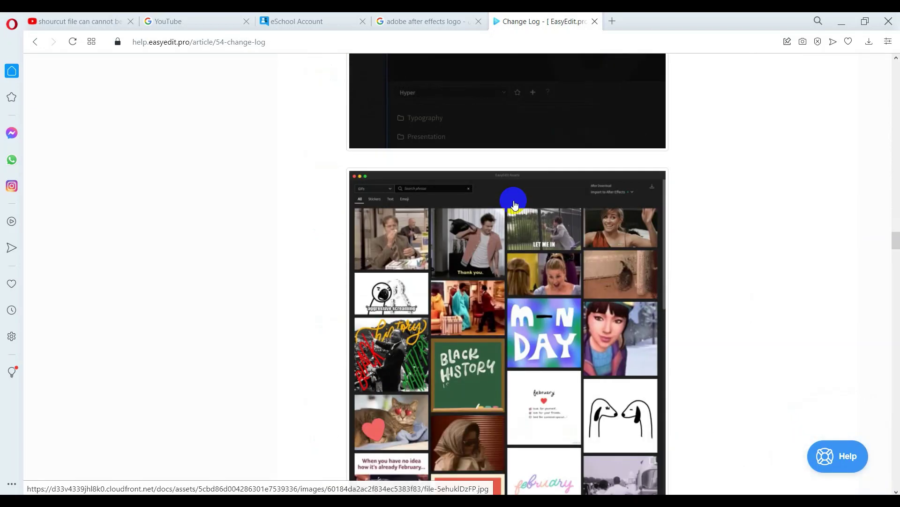
pyautogui.scroll(-6, 626, 376)
pyautogui.scroll(-6, 626, 376)
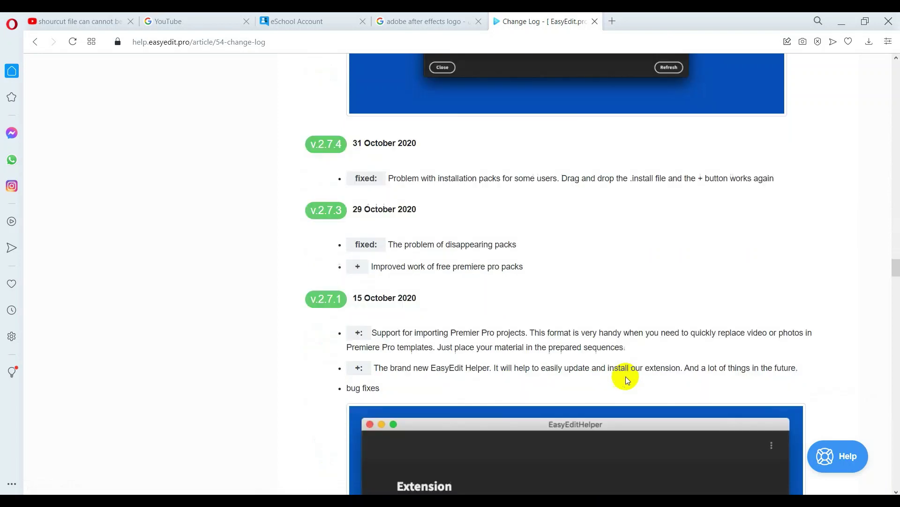
pyautogui.scroll(-6, 625, 377)
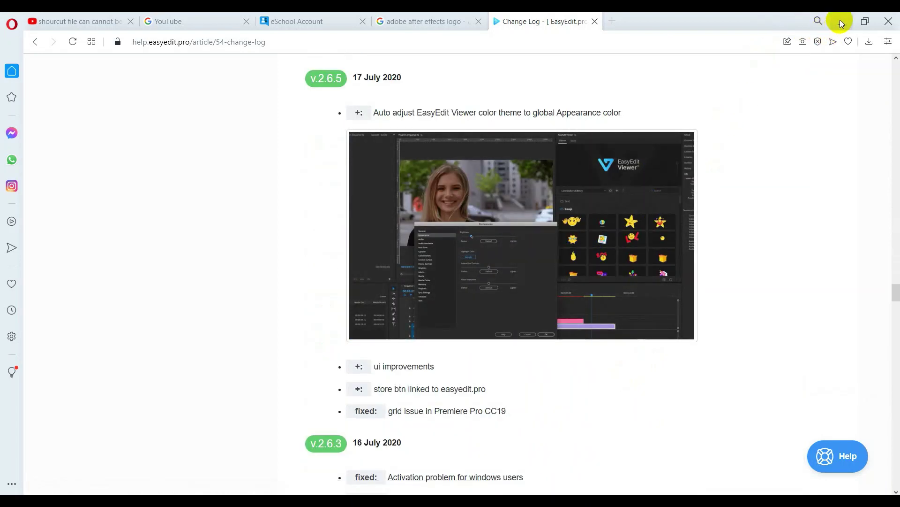
pyautogui.click(839, 19)
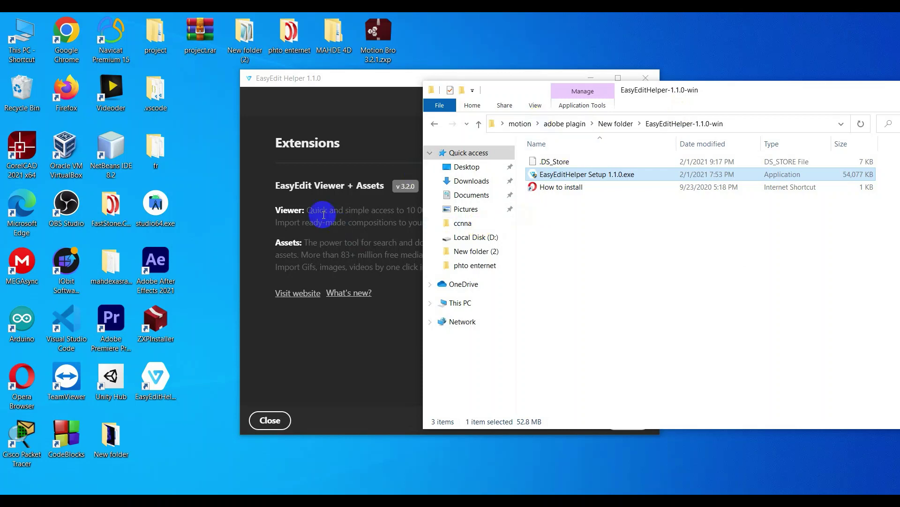
# Refresh EasyEdit Helper's extension list to confirm Viewer + Assets v3.2.0, then close the helper.
pyautogui.click(334, 337)
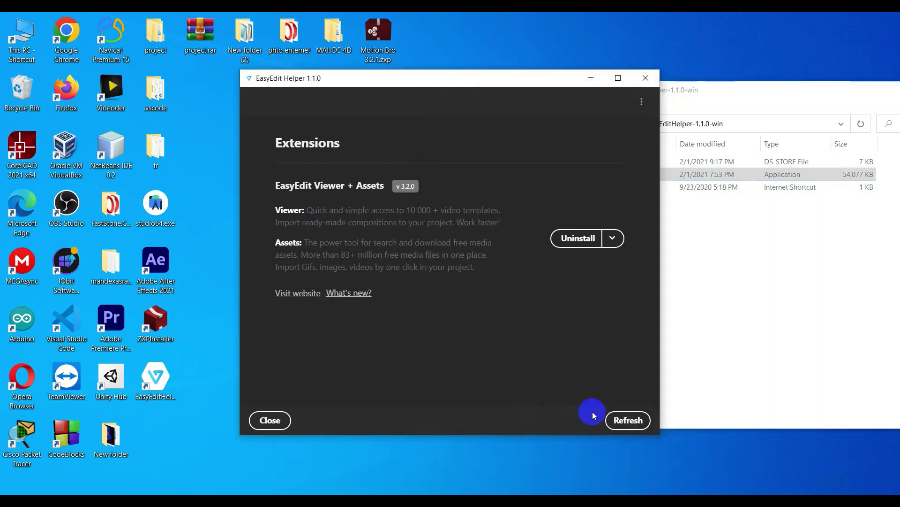
pyautogui.click(635, 420)
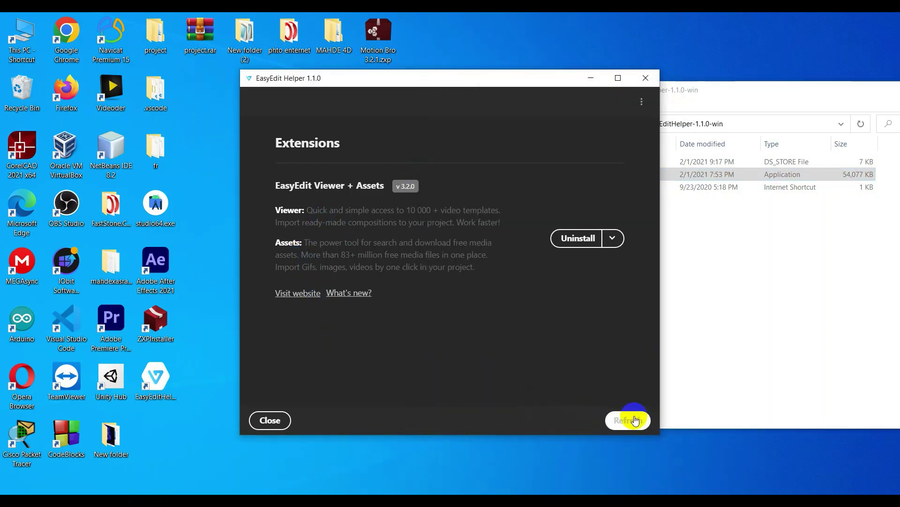
pyautogui.click(271, 420)
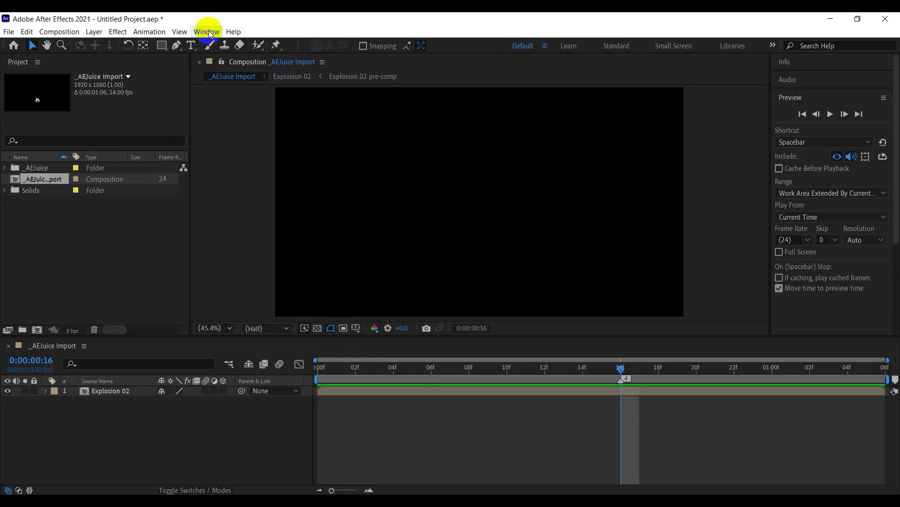
pyautogui.click(207, 31)
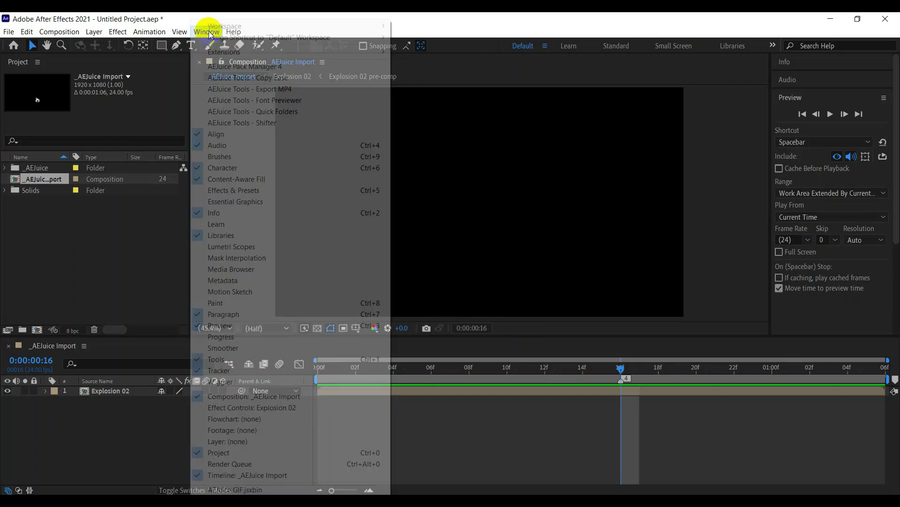
pyautogui.moveTo(229, 53)
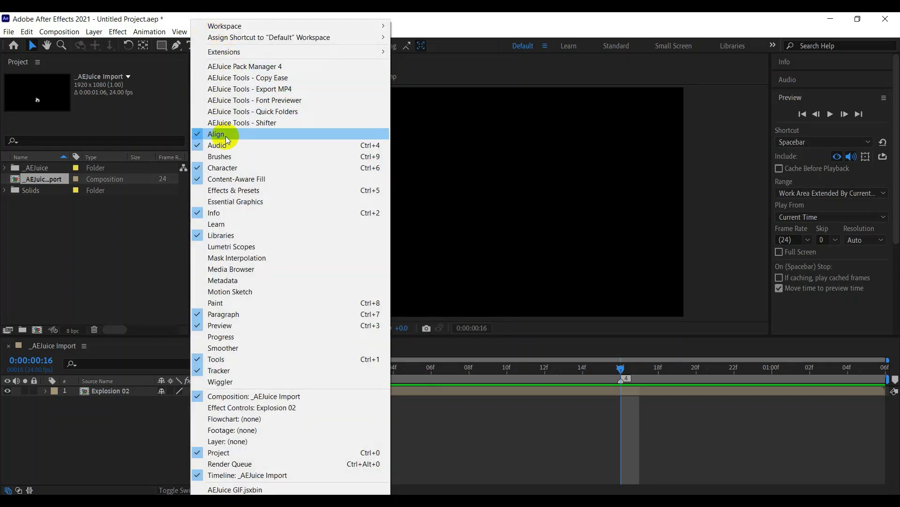
pyautogui.moveTo(10, 32)
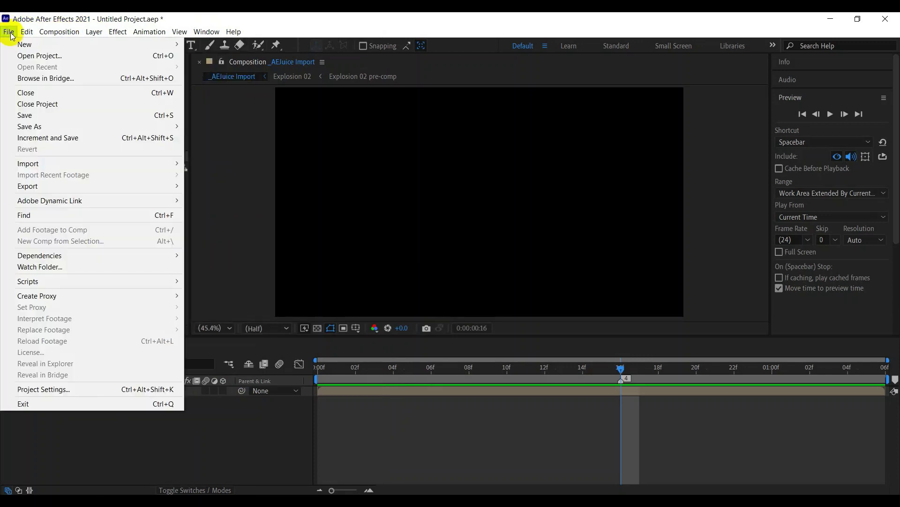
pyautogui.moveTo(206, 31)
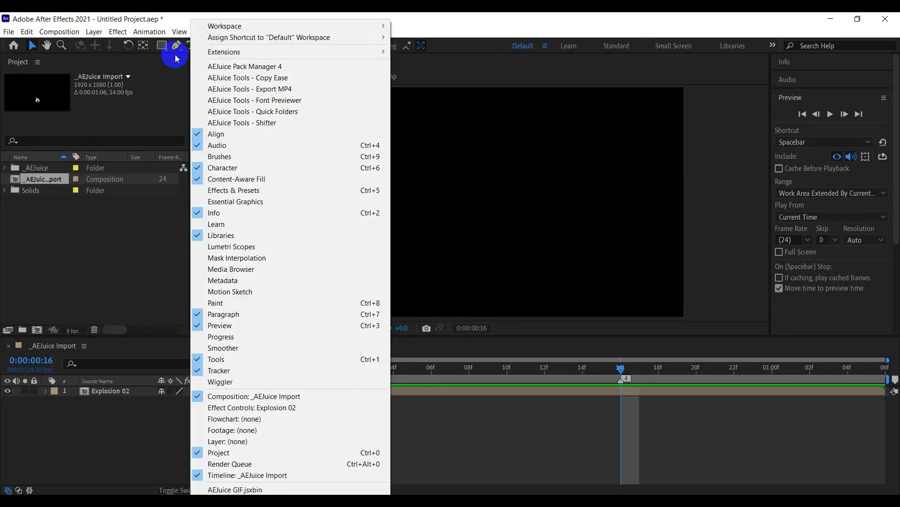
pyautogui.click(501, 77)
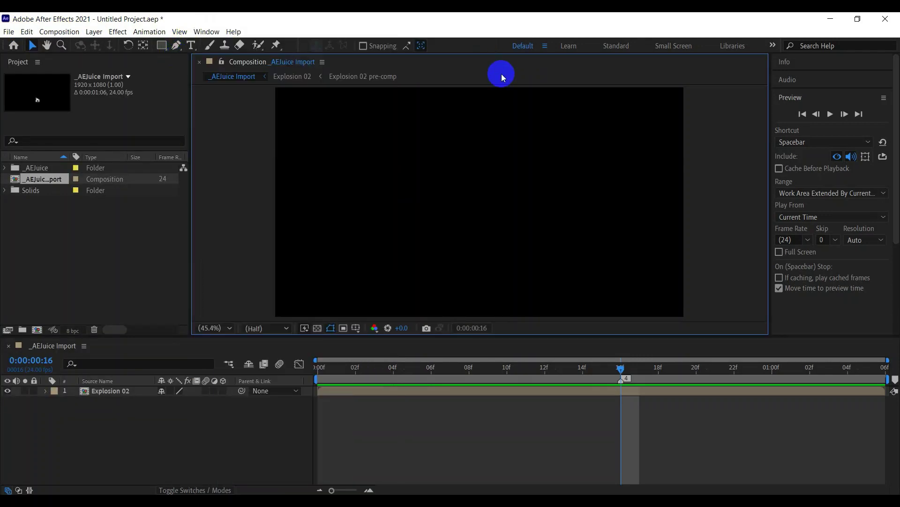
pyautogui.click(230, 33)
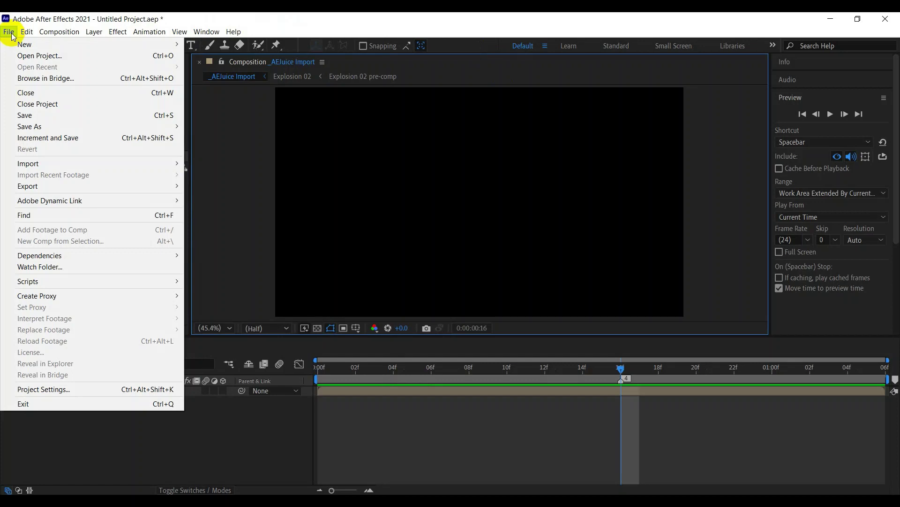
pyautogui.moveTo(59, 31)
pyautogui.moveTo(9, 36)
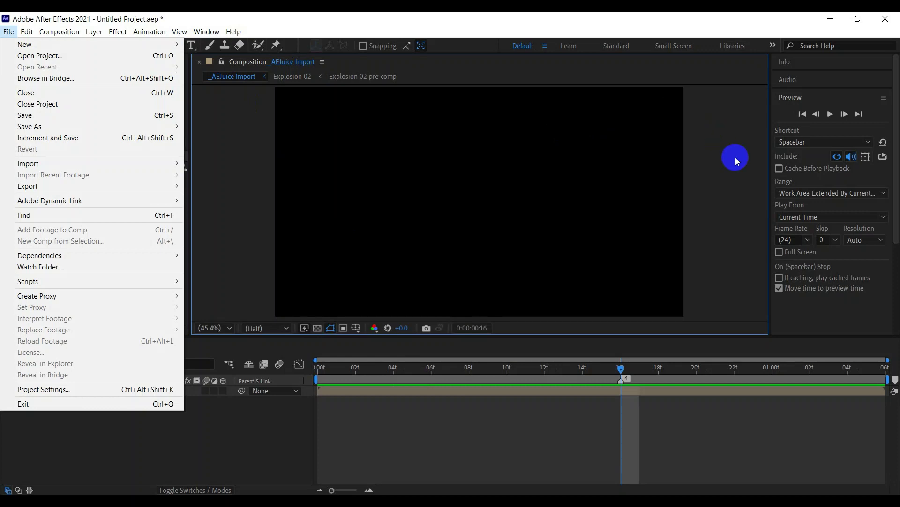
pyautogui.press('Escape')
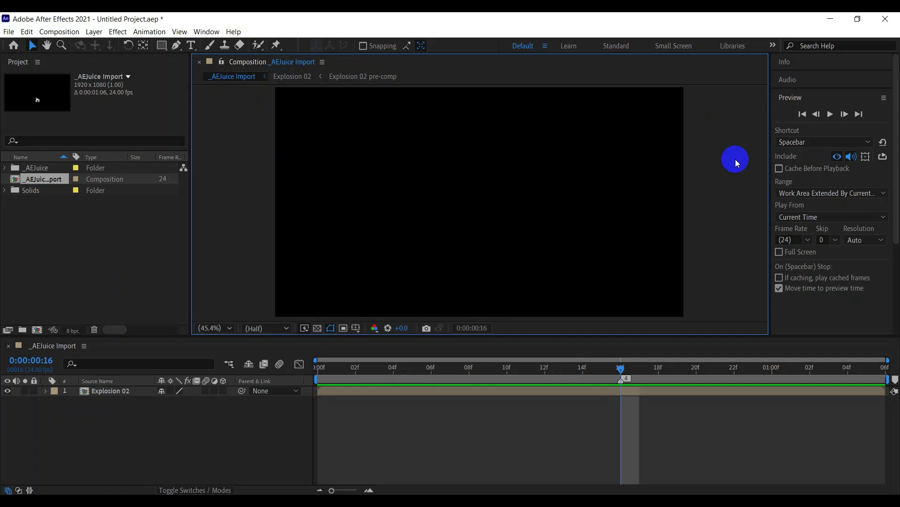
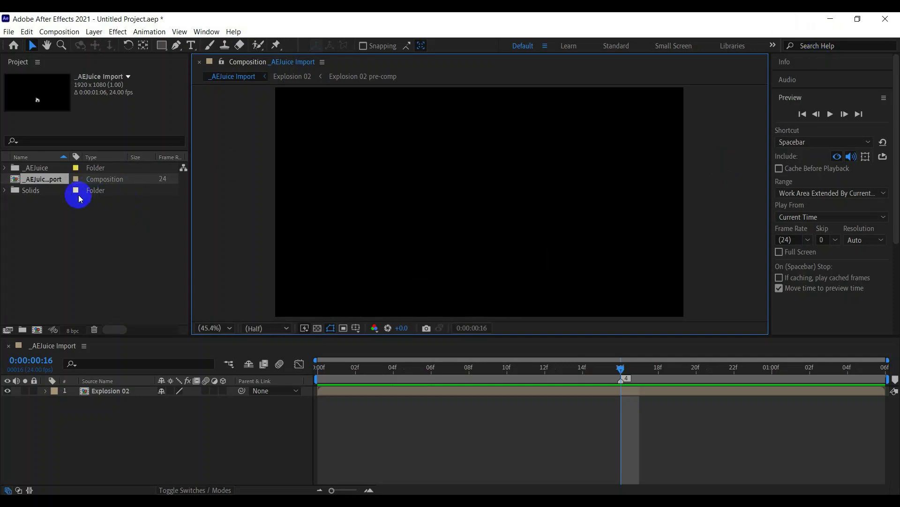
# Save the project to the Desktop as Untitled Project.aep.
pyautogui.click(9, 32)
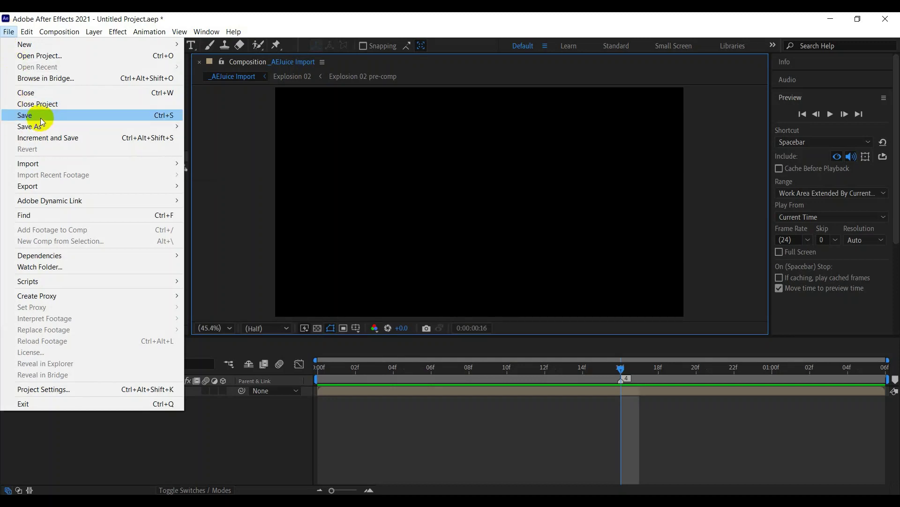
pyautogui.click(41, 119)
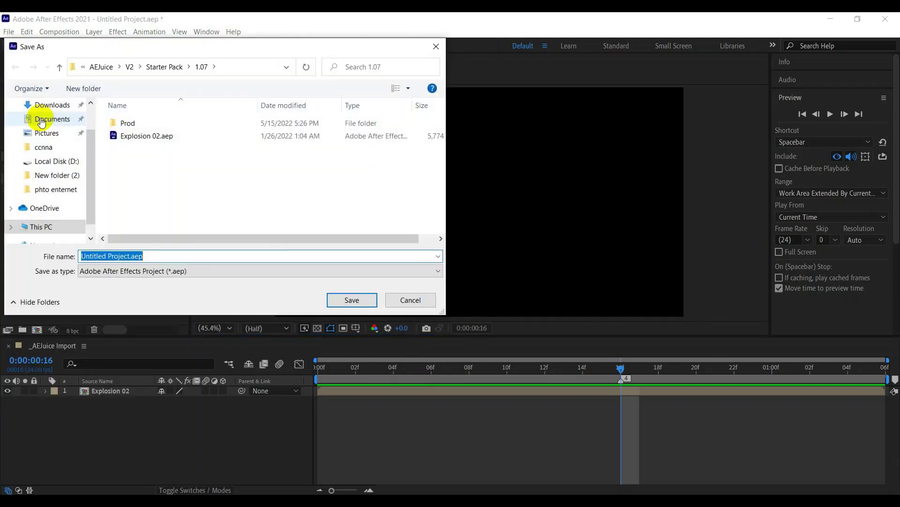
pyautogui.scroll(3, 89, 108)
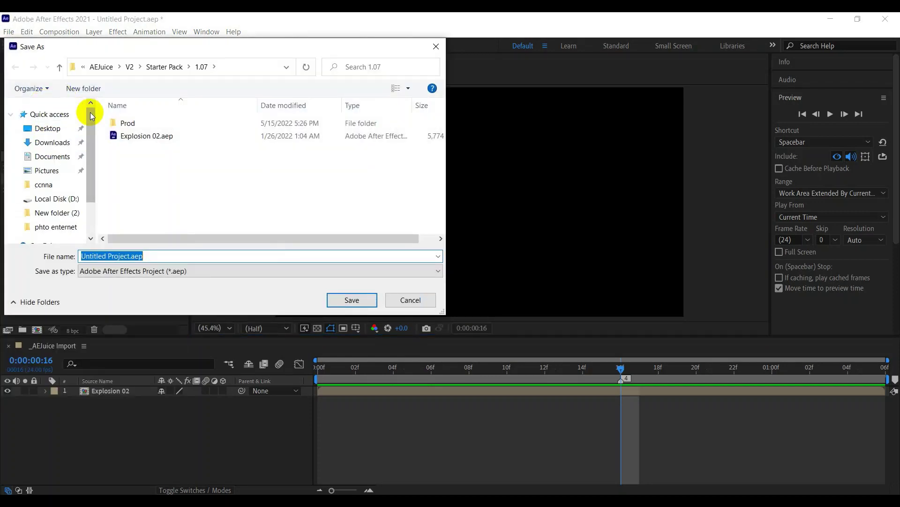
pyautogui.click(52, 127)
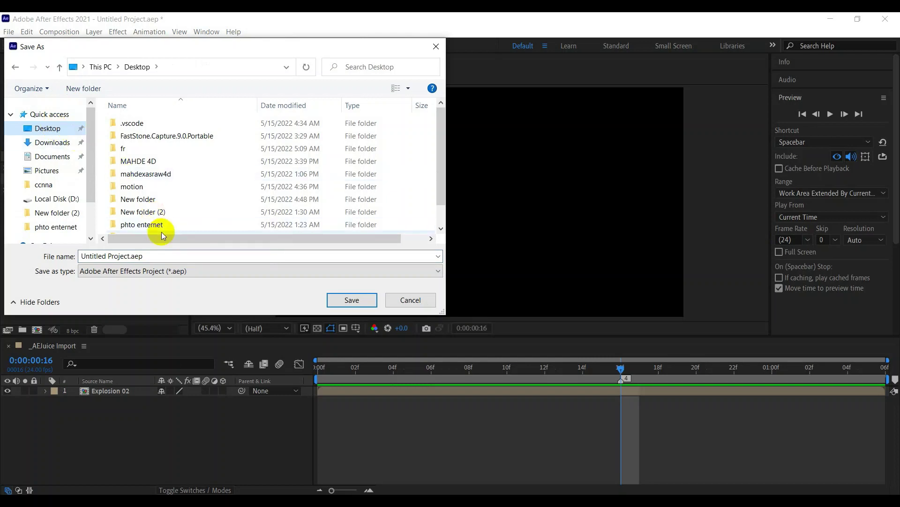
pyautogui.click(346, 300)
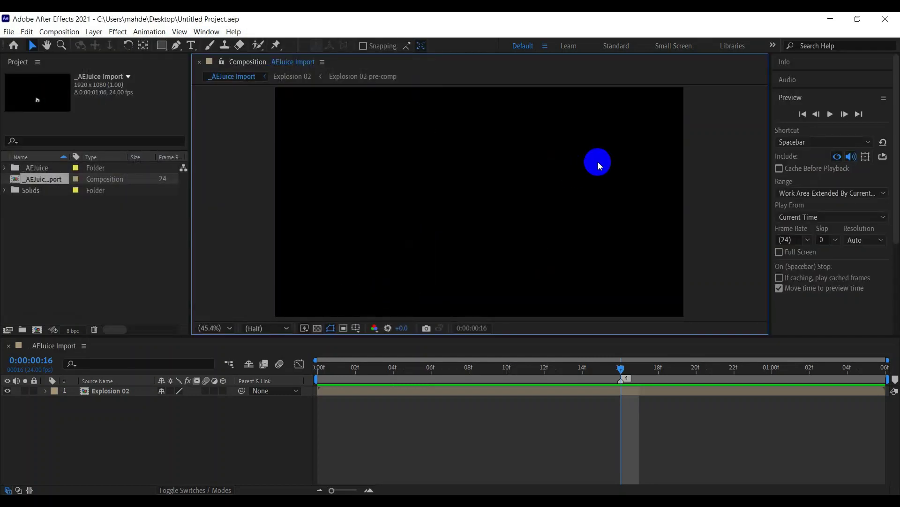
# Minimize After Effects and launch Adobe Media Encoder 2021 by searching 'adobe me' in Start.
pyautogui.click(833, 20)
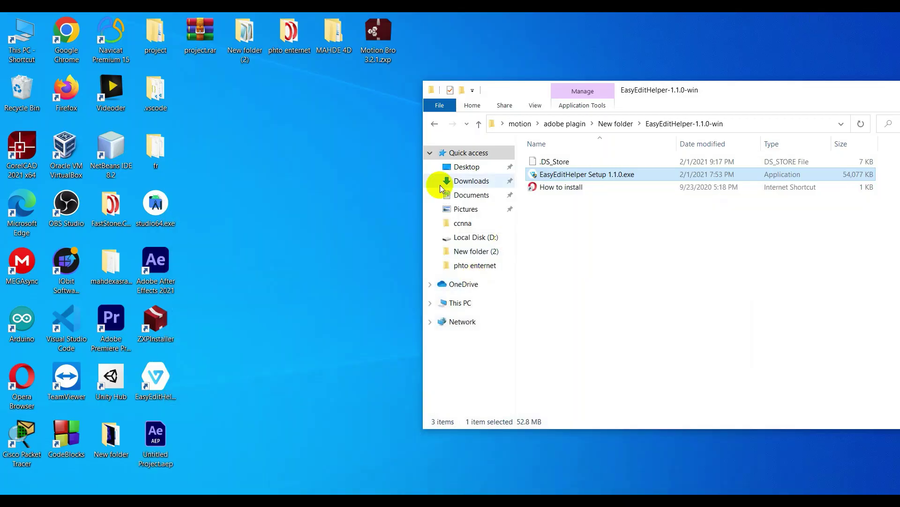
pyautogui.click(158, 468)
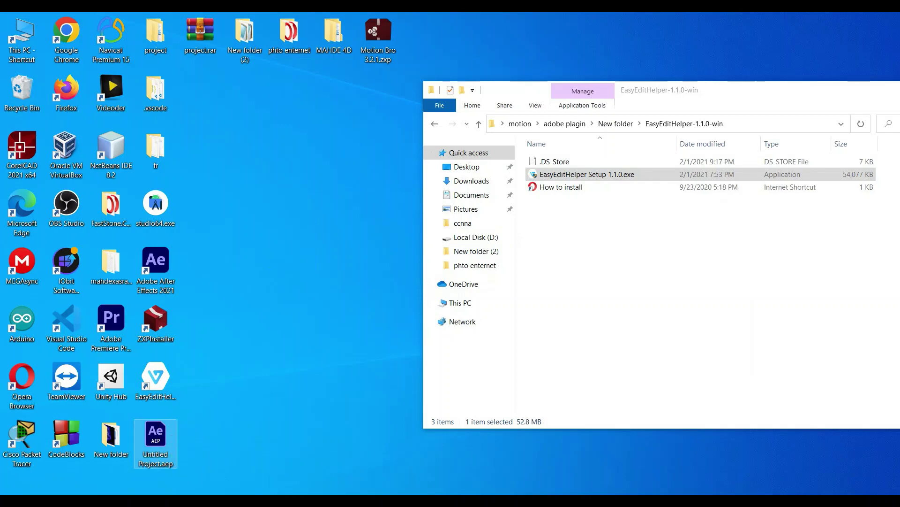
pyautogui.press('super+s')
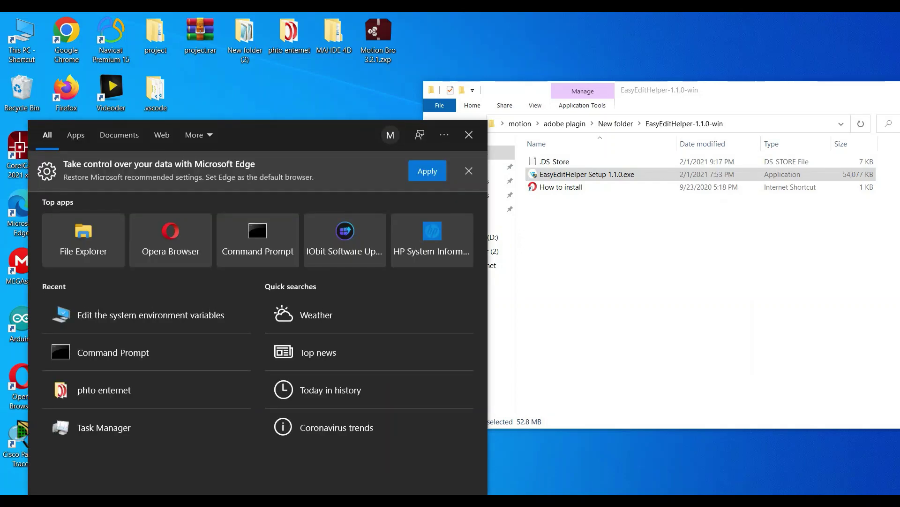
pyautogui.write('ado')
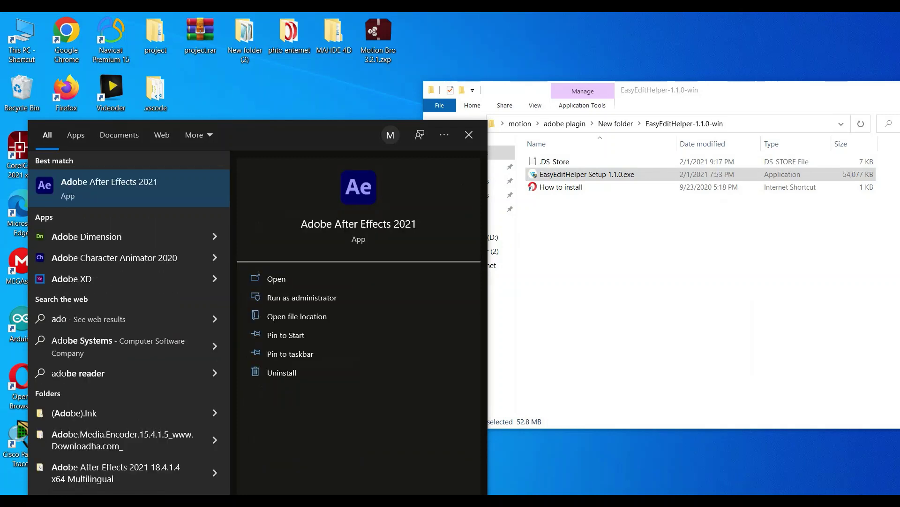
pyautogui.write('be')
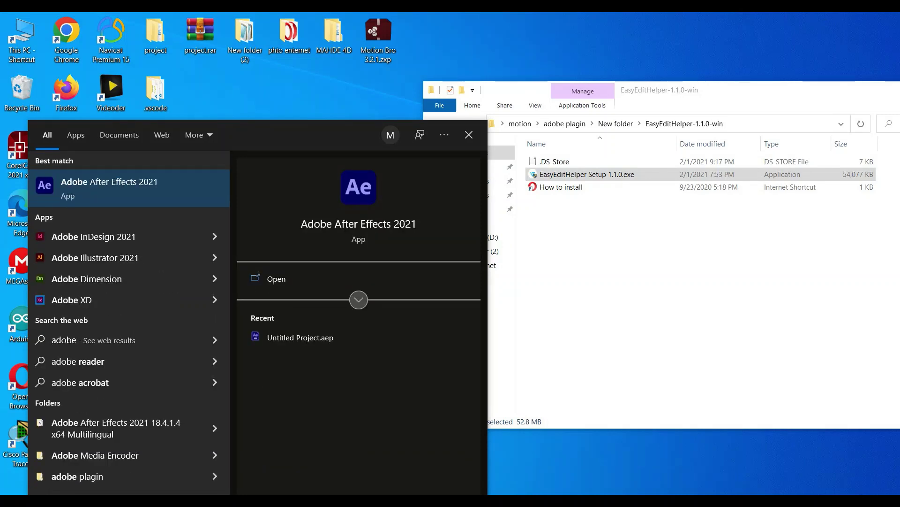
pyautogui.write(' e')
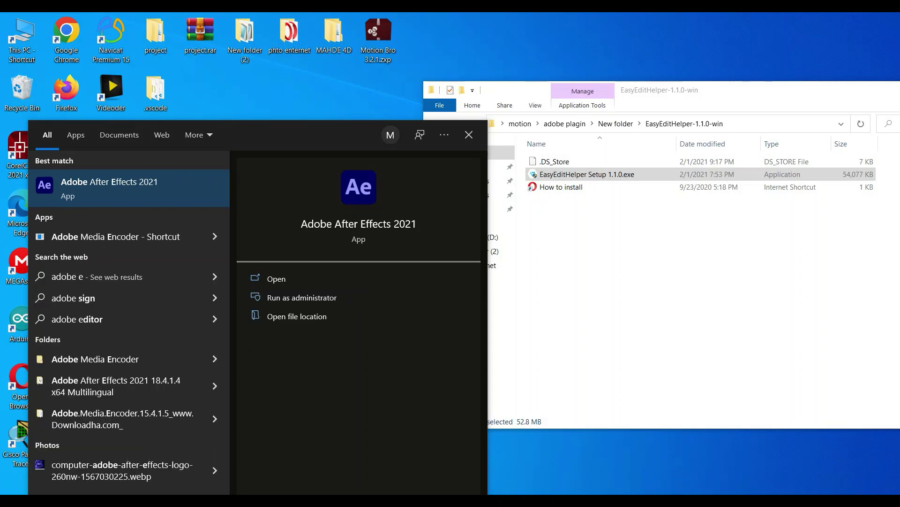
pyautogui.press('BackSpace')
pyautogui.press('BackSpace')
pyautogui.write('m')
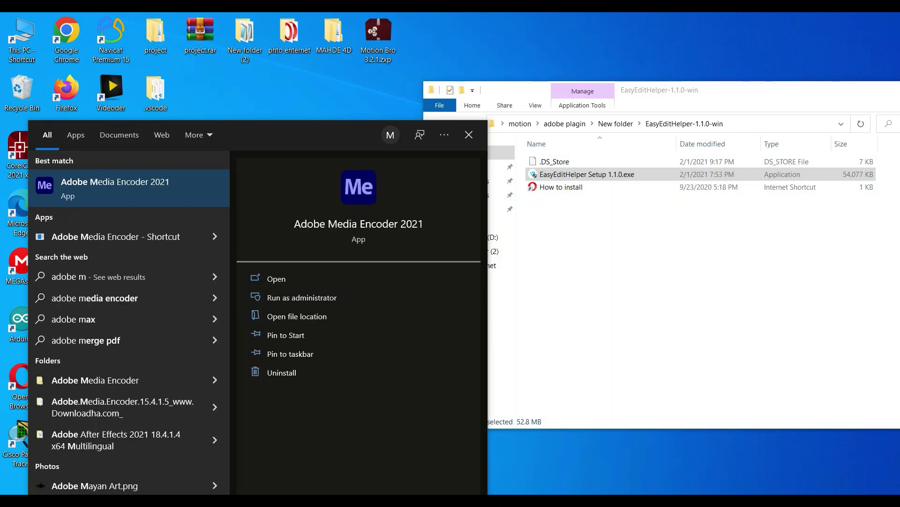
pyautogui.write('e')
pyautogui.press('Escape')
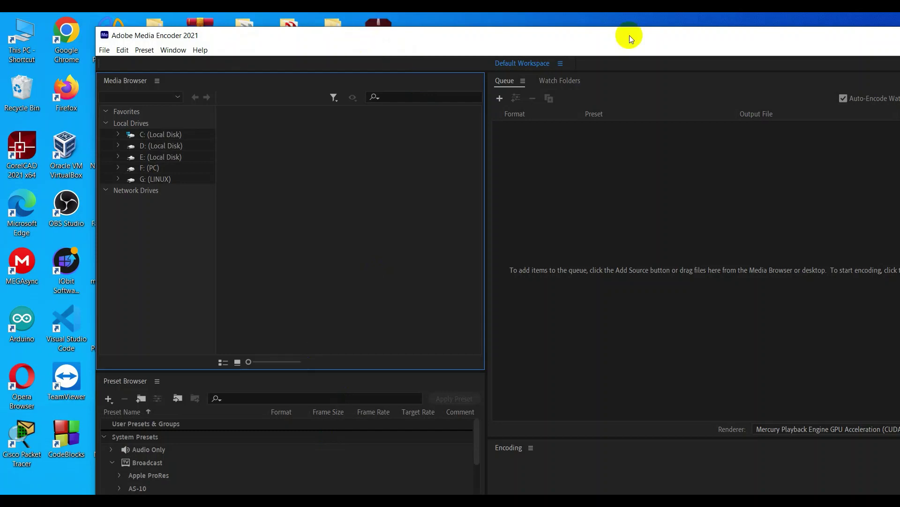
# Maximize the Adobe Media Encoder window.
pyautogui.moveTo(631, 38); pyautogui.dragTo(442, 56)
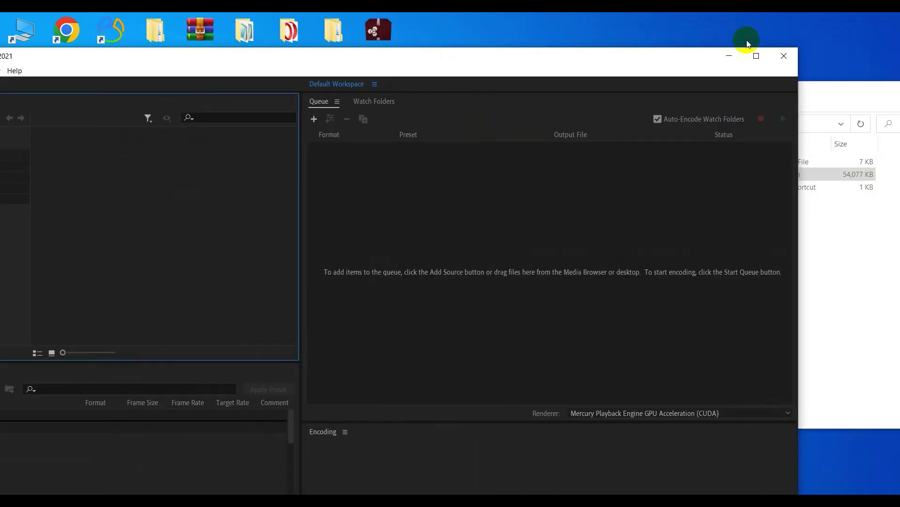
pyautogui.click(755, 56)
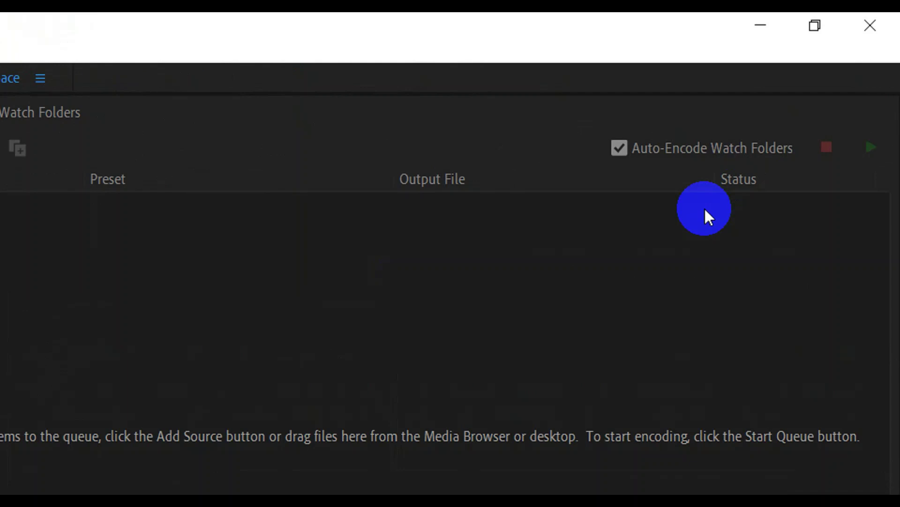
pyautogui.click(871, 149)
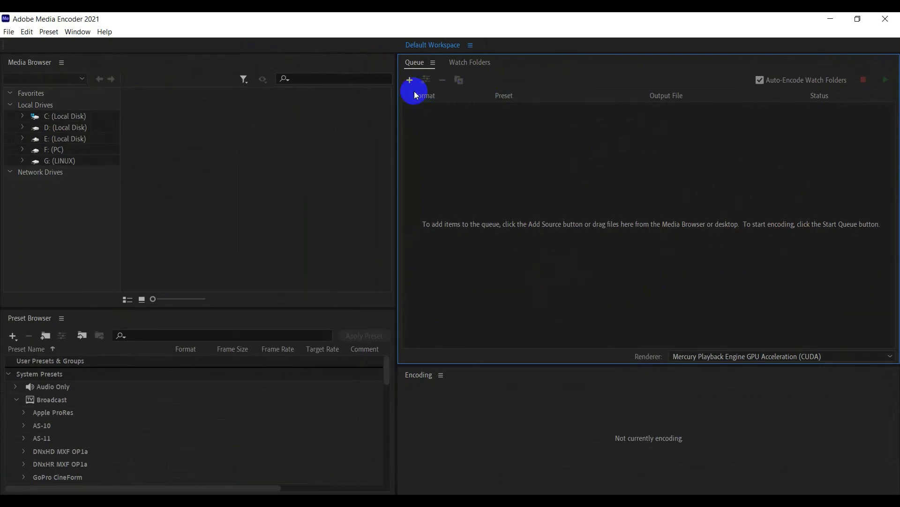
# Add the Desktop's Untitled Project.aep as a source and choose its _AEJuice Import composition.
pyautogui.click(409, 80)
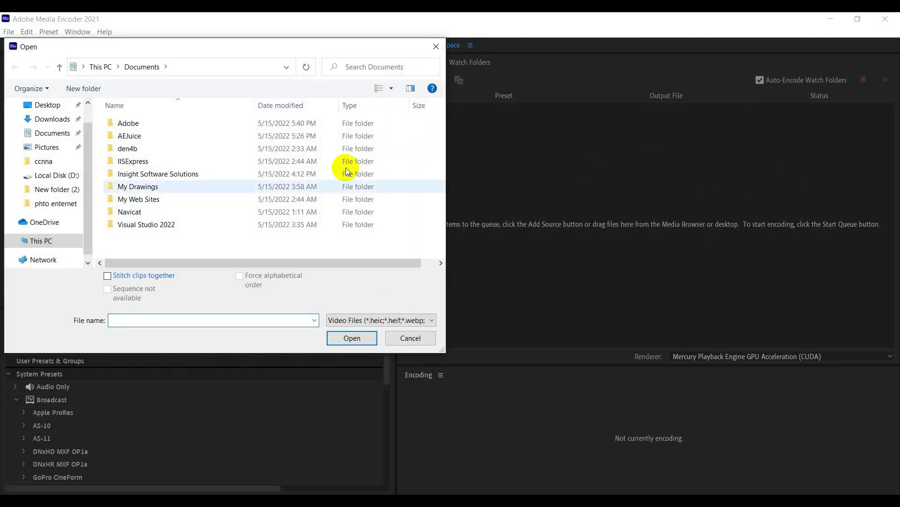
pyautogui.click(436, 47)
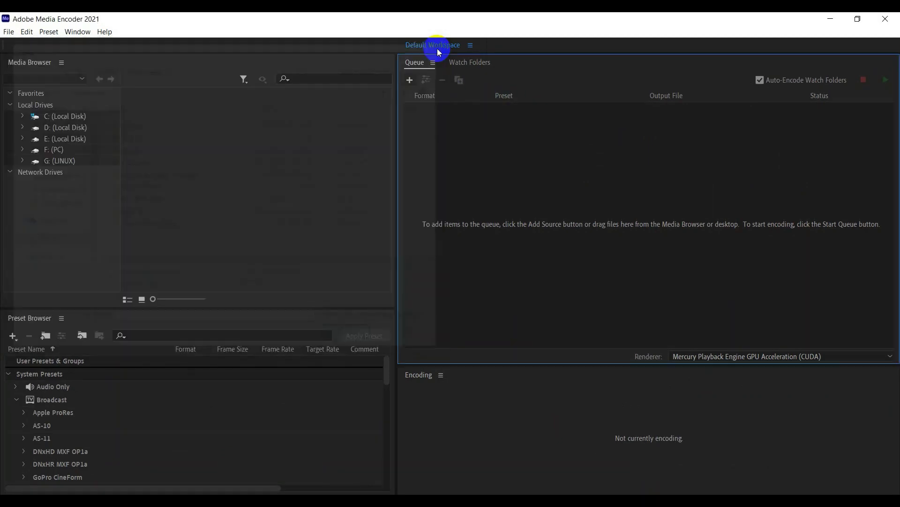
pyautogui.click(411, 81)
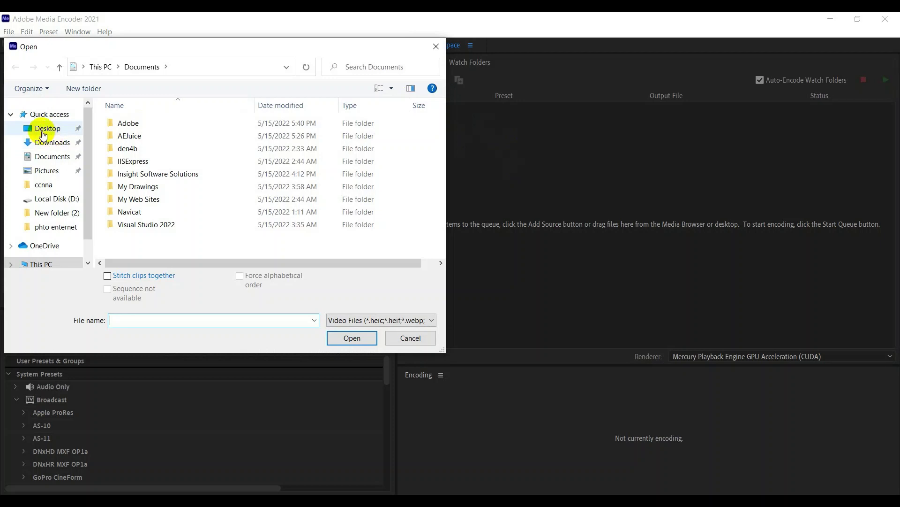
pyautogui.click(43, 131)
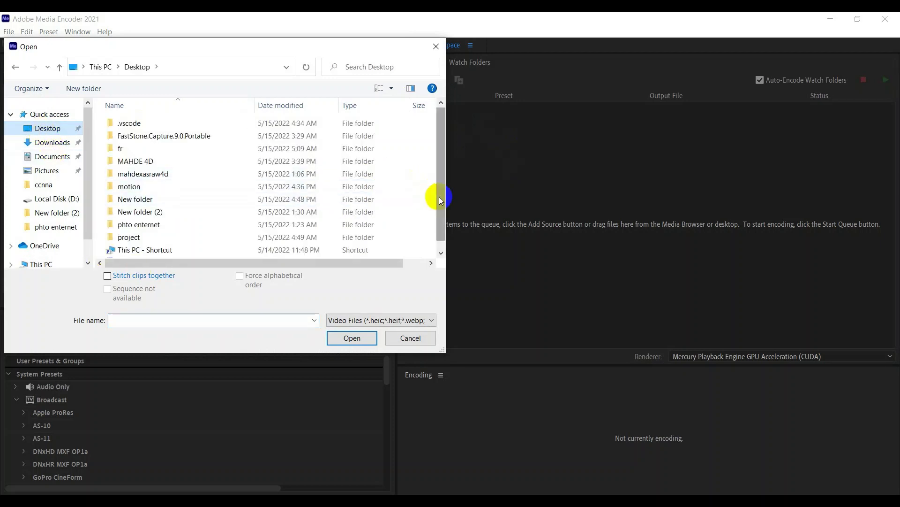
pyautogui.scroll(-1, 439, 196)
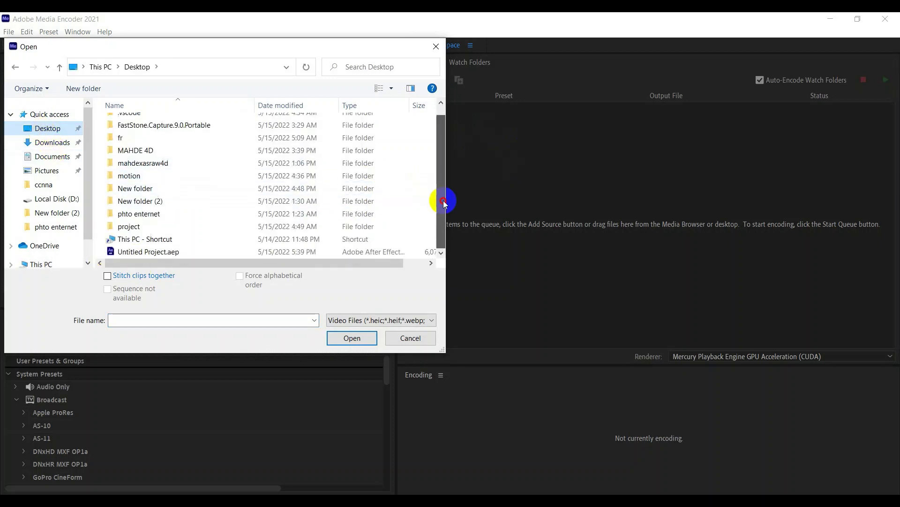
pyautogui.doubleClick(128, 255)
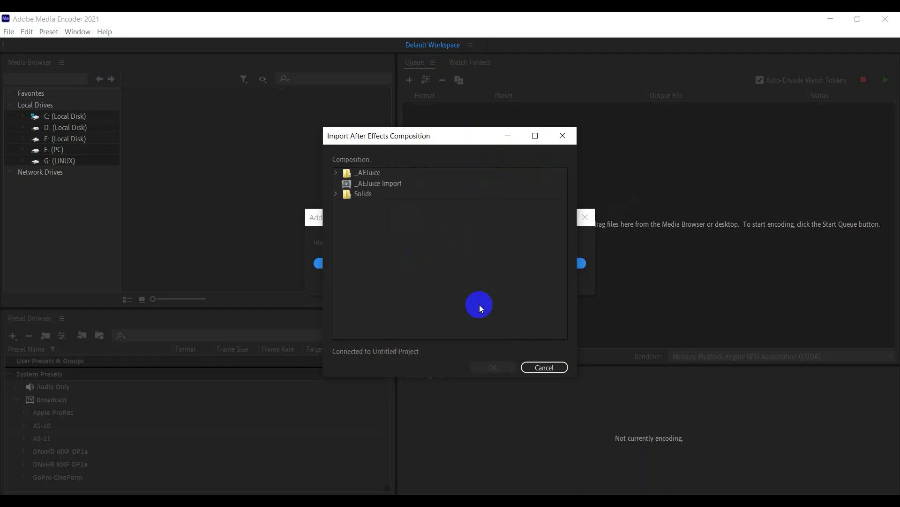
pyautogui.click(369, 184)
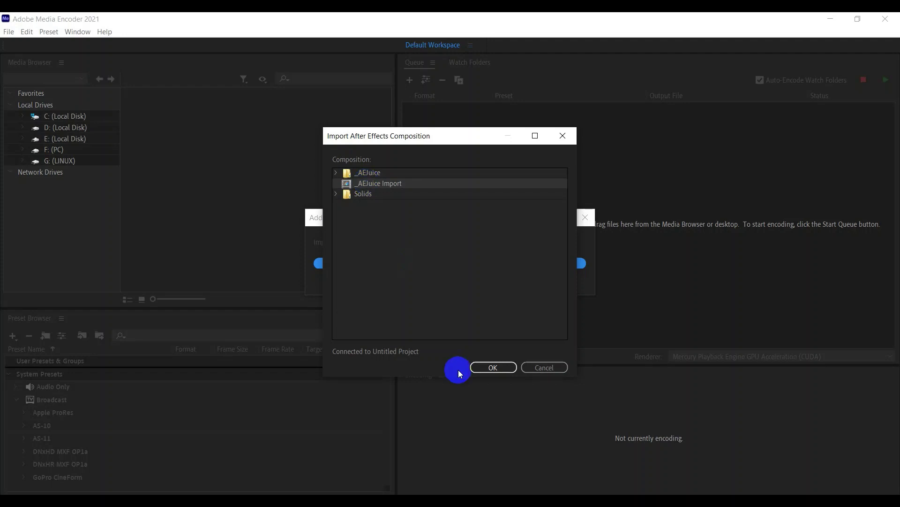
# Queue the _AEJuice Import composition with the H.264 High bitrate preset and start encoding.
pyautogui.click(485, 367)
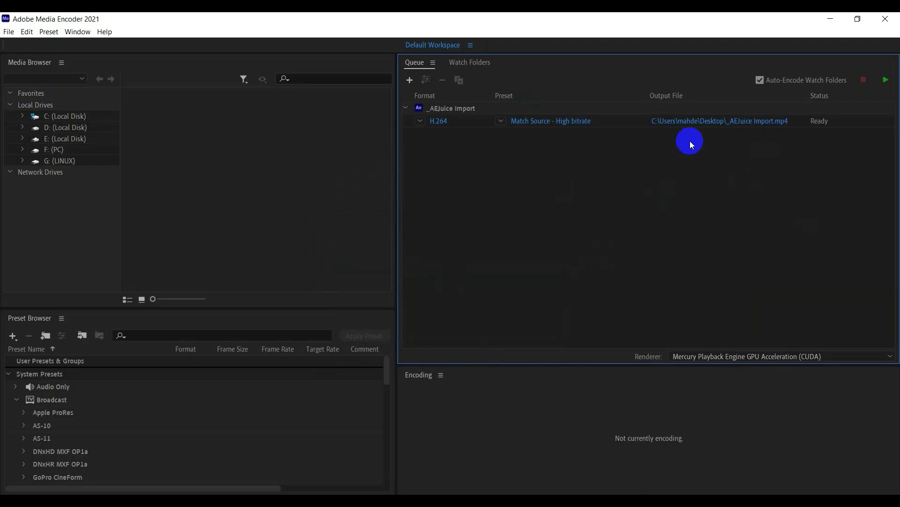
pyautogui.click(501, 123)
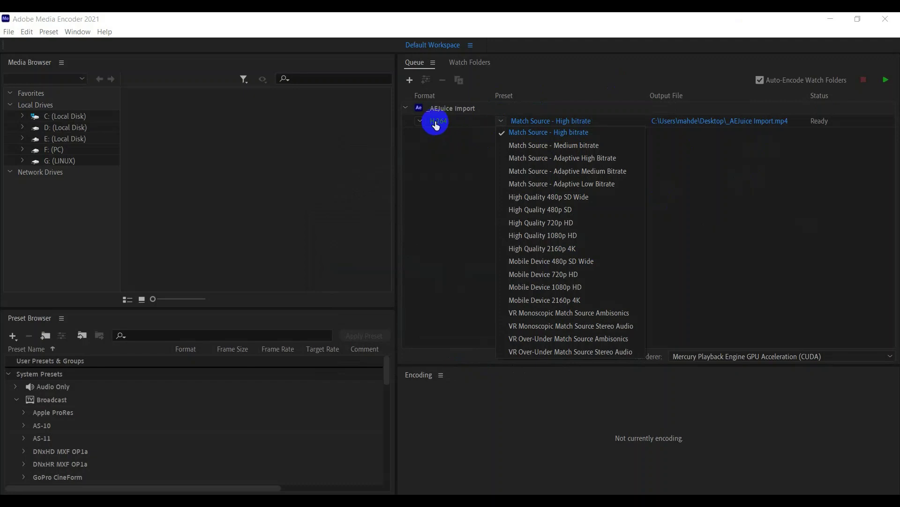
pyautogui.click(460, 140)
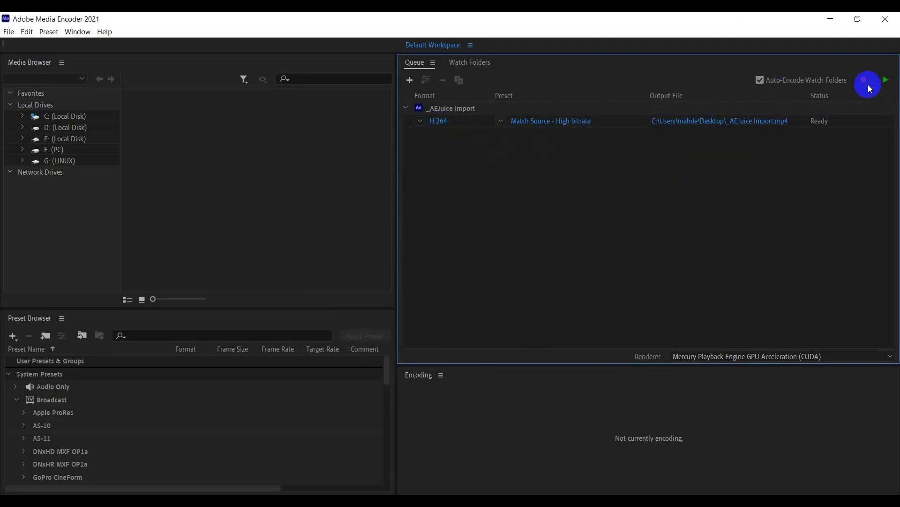
pyautogui.click(886, 80)
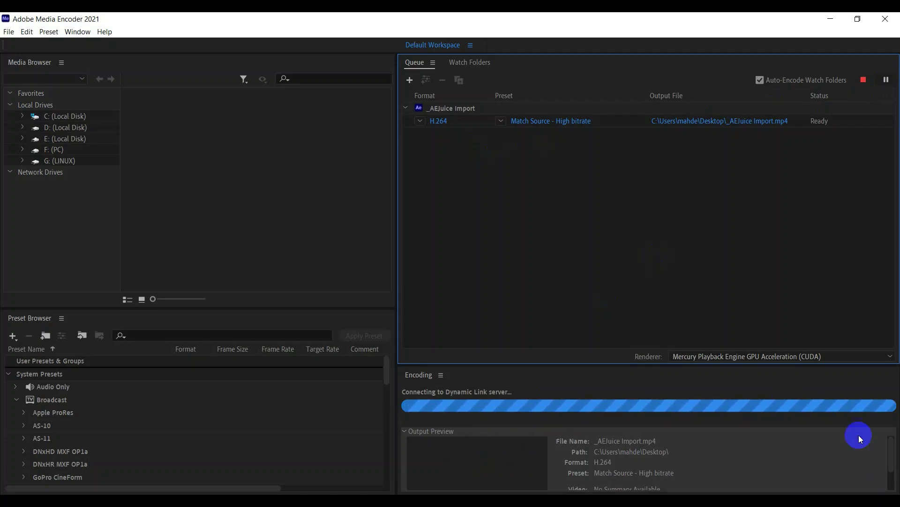
# Check the encoding log, then reveal the exported _AEJuice Import.mp4 in its Desktop folder.
pyautogui.click(891, 450)
pyautogui.moveTo(891, 450); pyautogui.dragTo(890, 468)
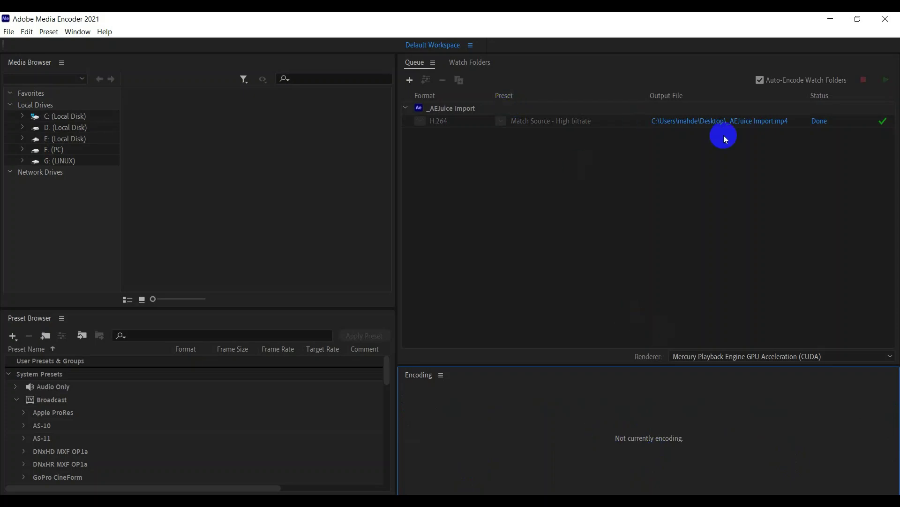
pyautogui.click(820, 121)
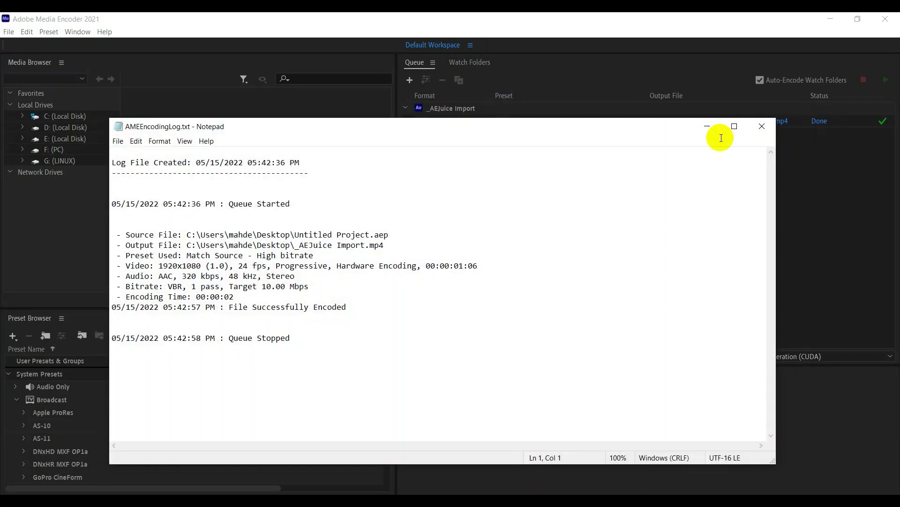
pyautogui.click(763, 128)
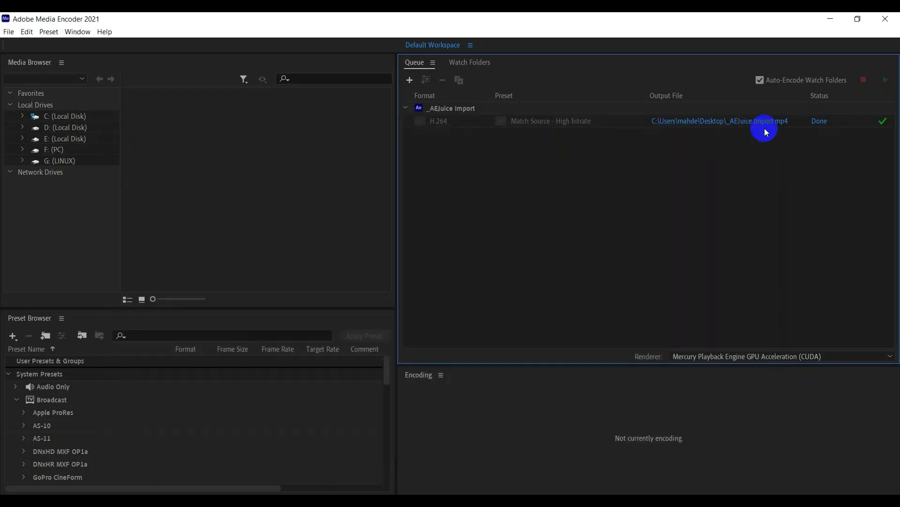
pyautogui.click(696, 121)
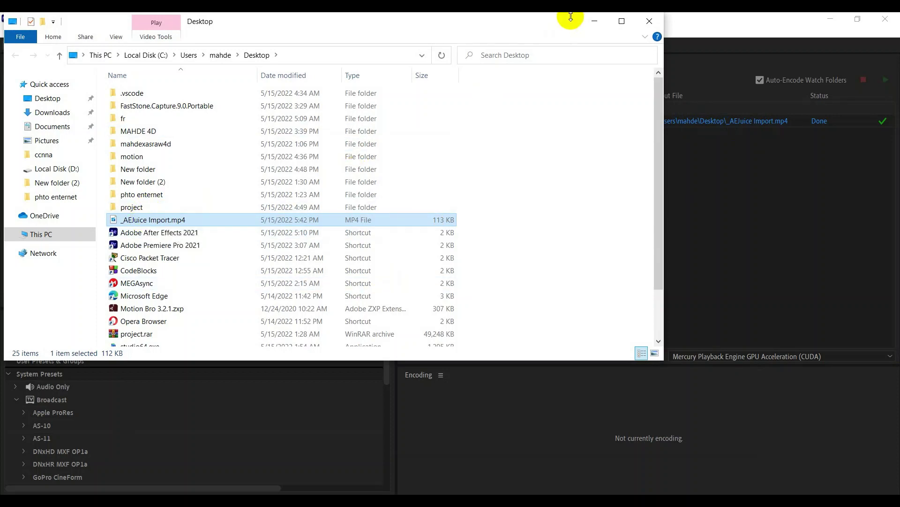
# Play _AEJuice Import.mp4 from the desktop, then delete the file.
pyautogui.click(594, 21)
pyautogui.click(830, 19)
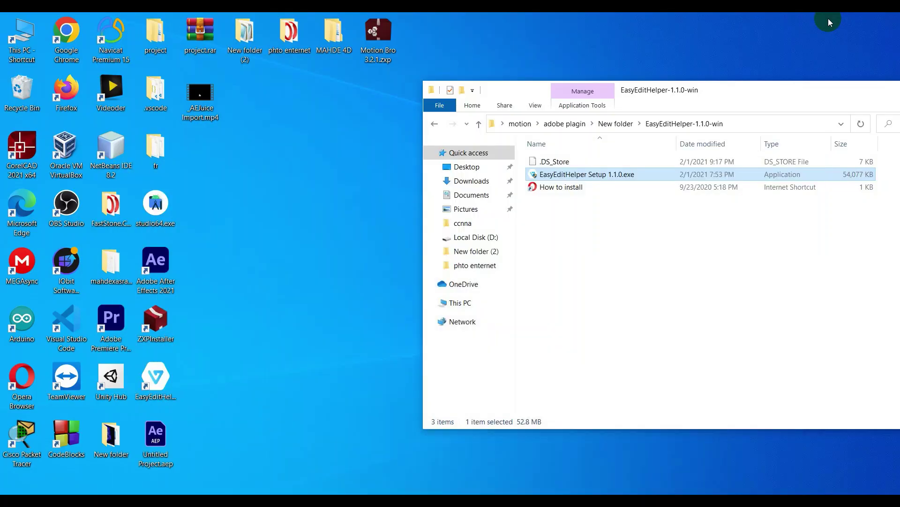
pyautogui.doubleClick(209, 97)
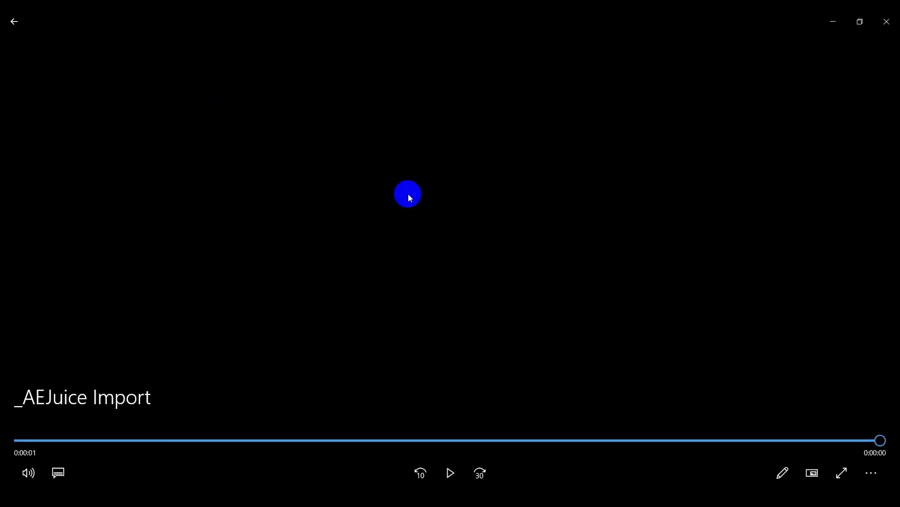
pyautogui.click(886, 22)
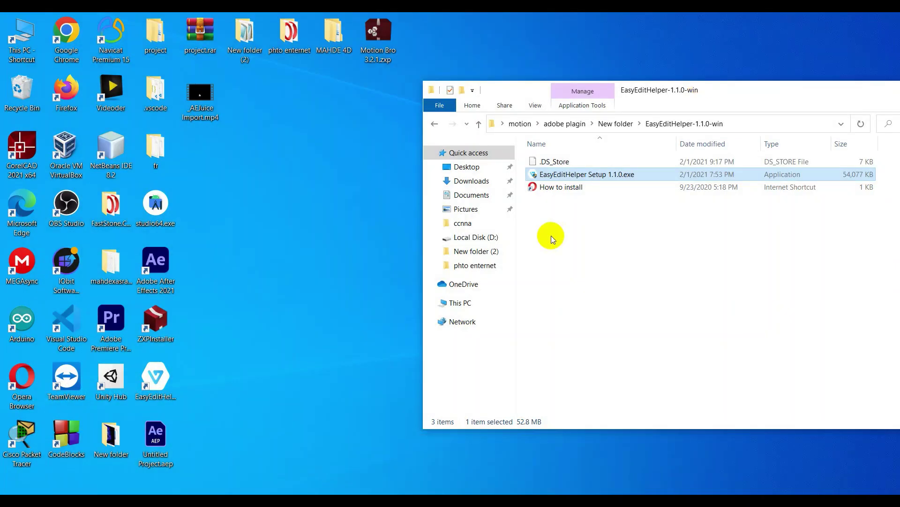
pyautogui.click(196, 103)
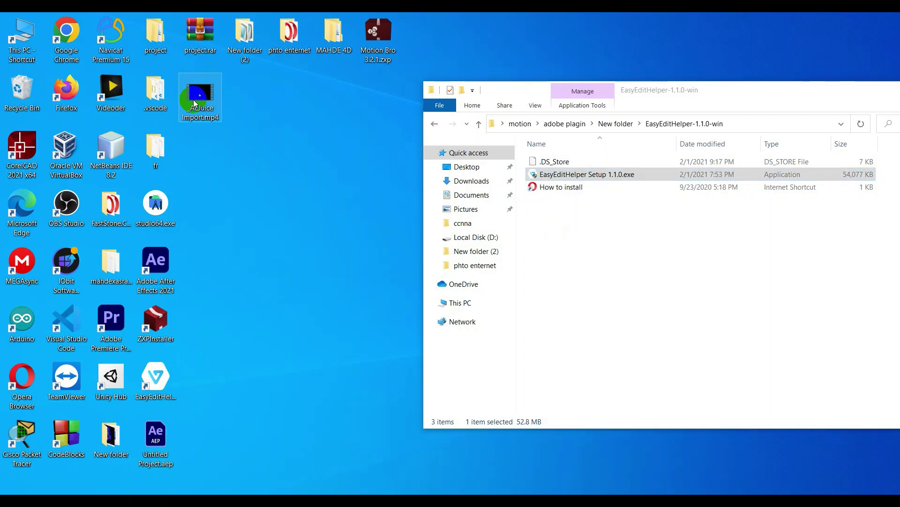
pyautogui.press('Delete')
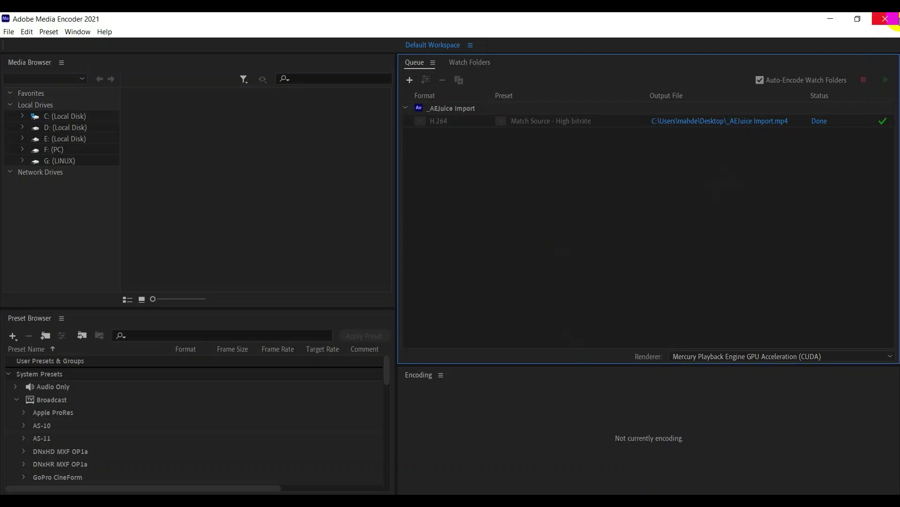
# Close Media Encoder, play Comp 1_1.mov in Movies & TV, then close the player.
pyautogui.click(886, 19)
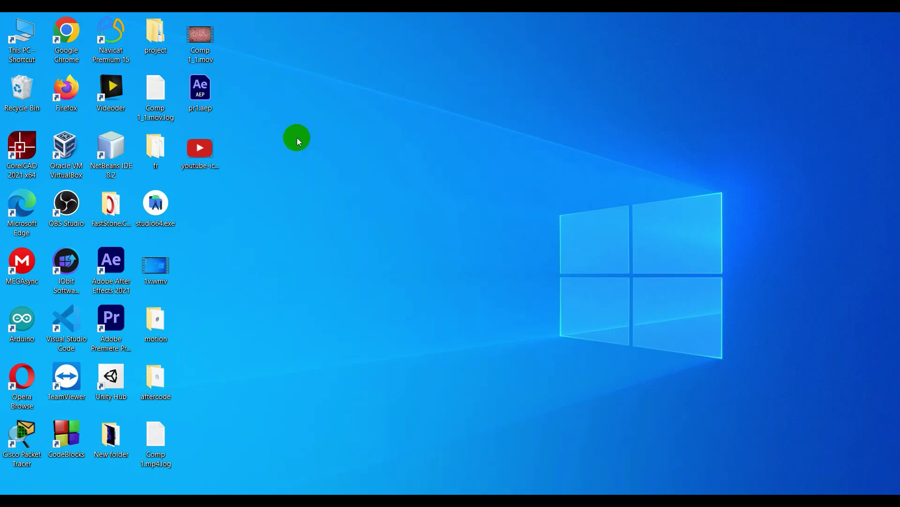
pyautogui.doubleClick(202, 40)
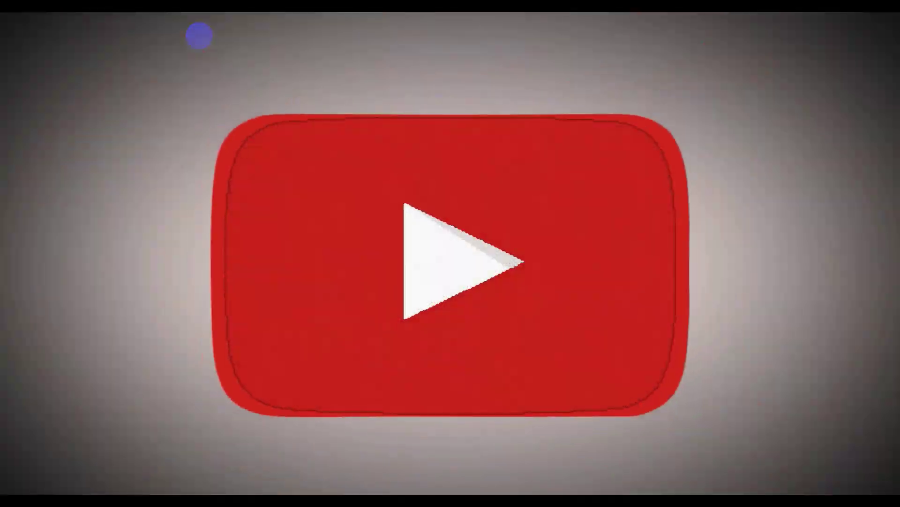
pyautogui.moveTo(634, 18)
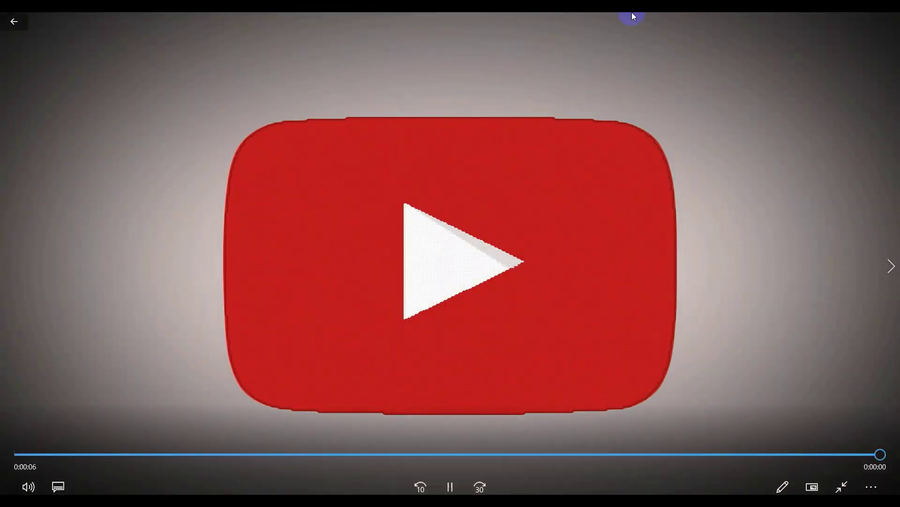
pyautogui.click(891, 18)
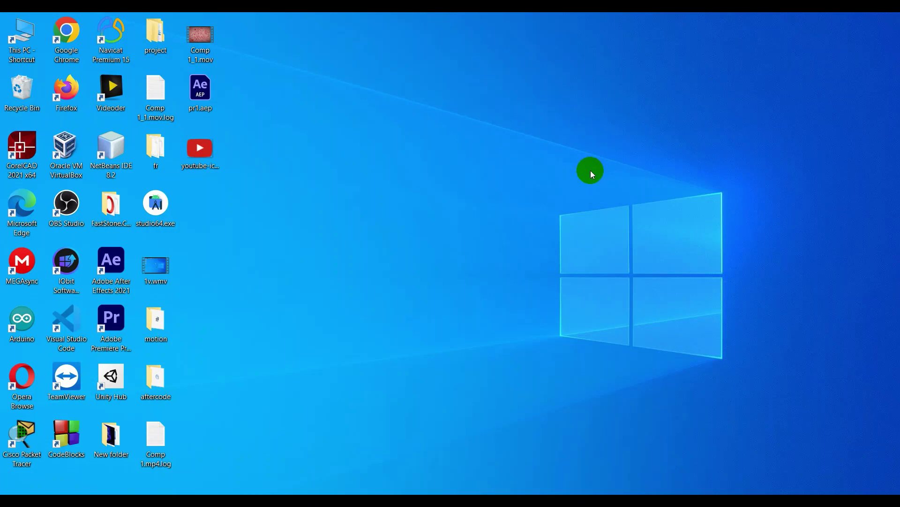
# Launch After Effects 2021, skip the Home screen, and start a new composition with Ctrl+N.
pyautogui.doubleClick(112, 270)
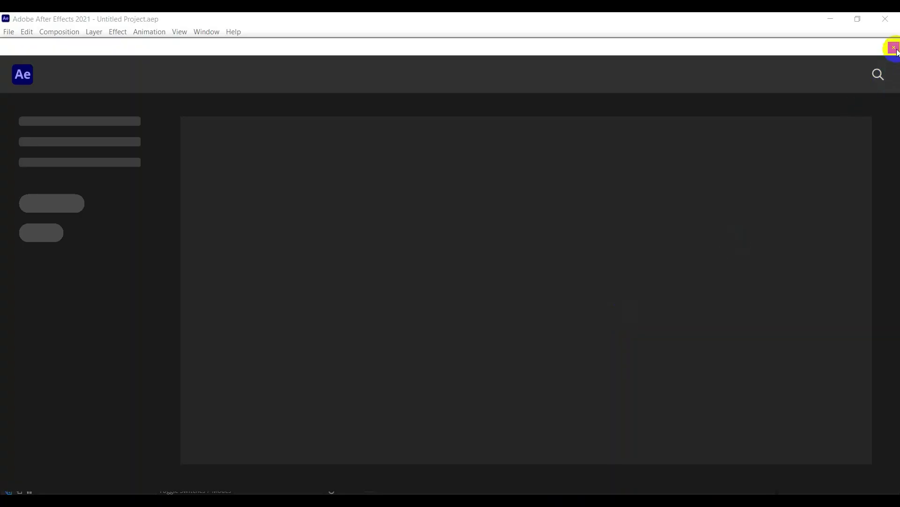
pyautogui.click(894, 48)
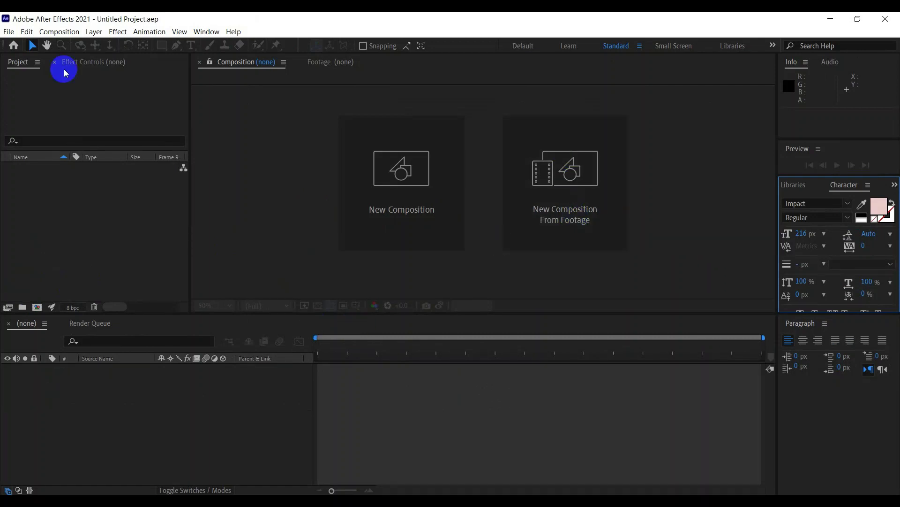
pyautogui.click(57, 35)
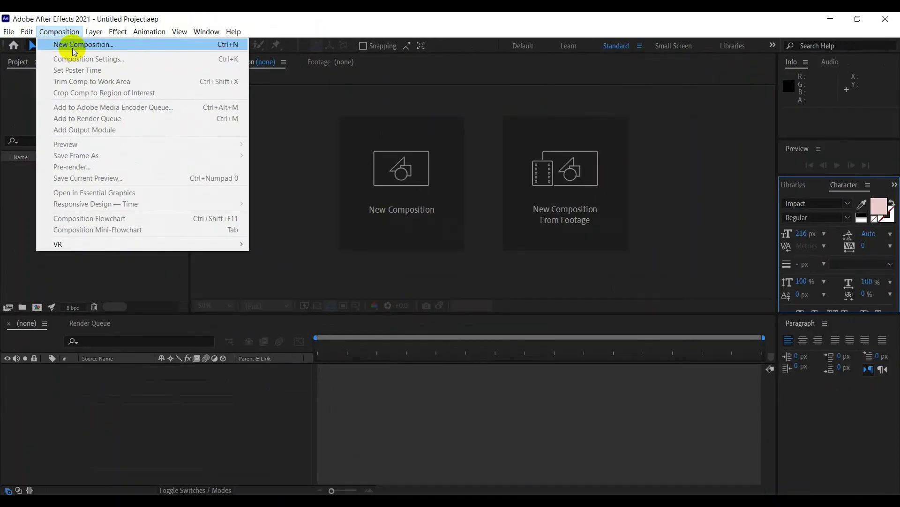
pyautogui.click(14, 195)
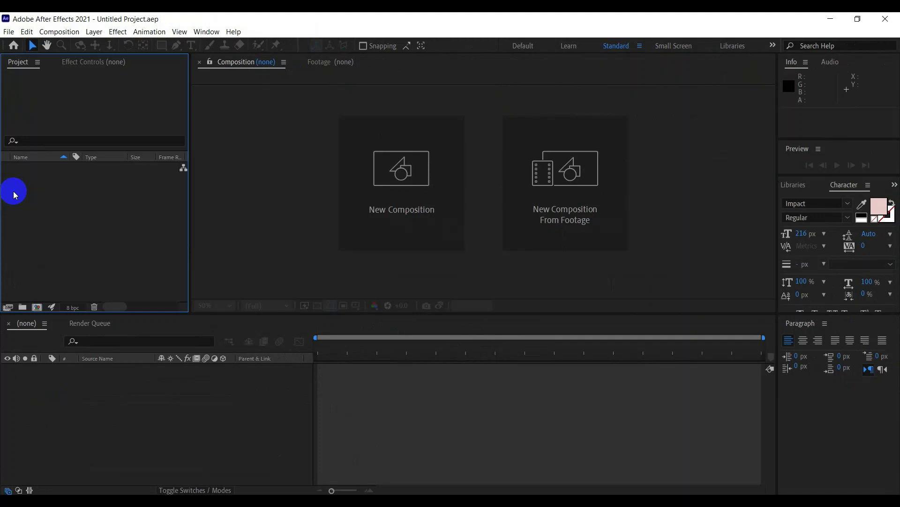
pyautogui.hotkey('ctrl', 'n')
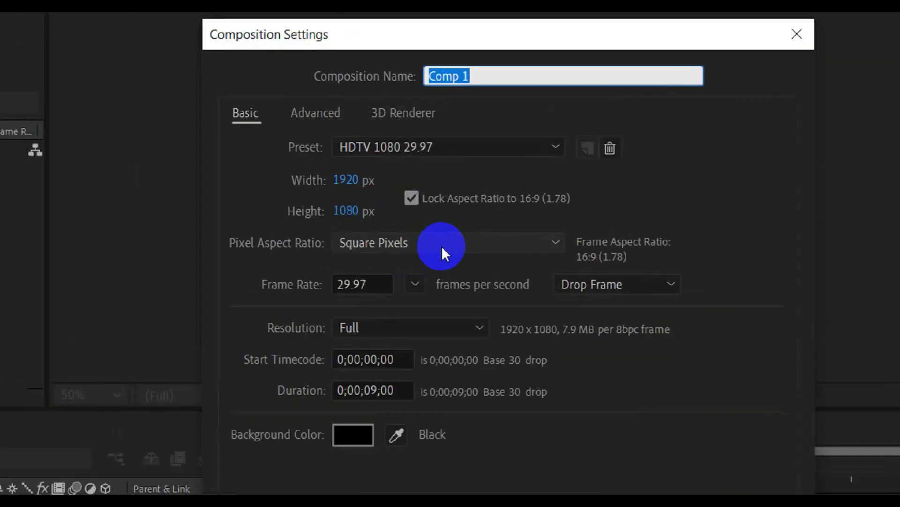
# Create Comp 1 using HDTV 1080 29.97 with a 0;00;09;00 duration.
pyautogui.click(426, 126)
pyautogui.moveTo(477, 129); pyautogui.dragTo(516, 130)
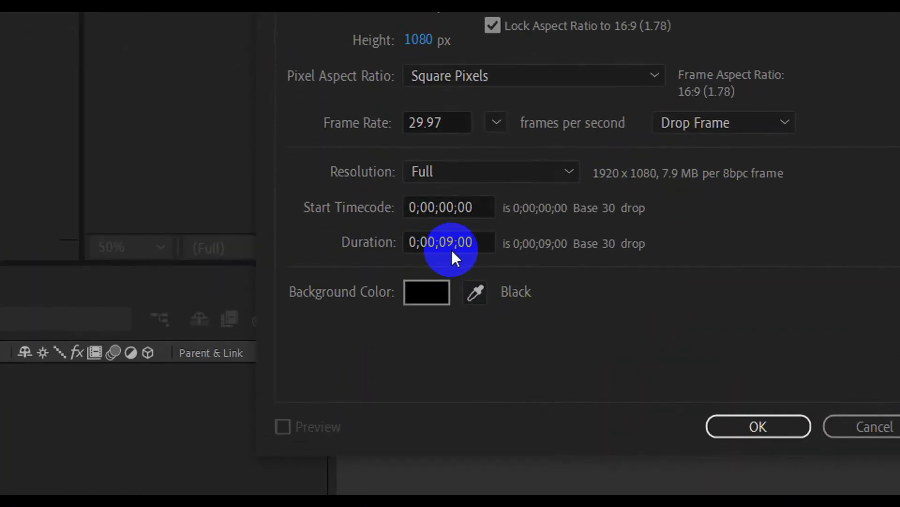
pyautogui.click(453, 241)
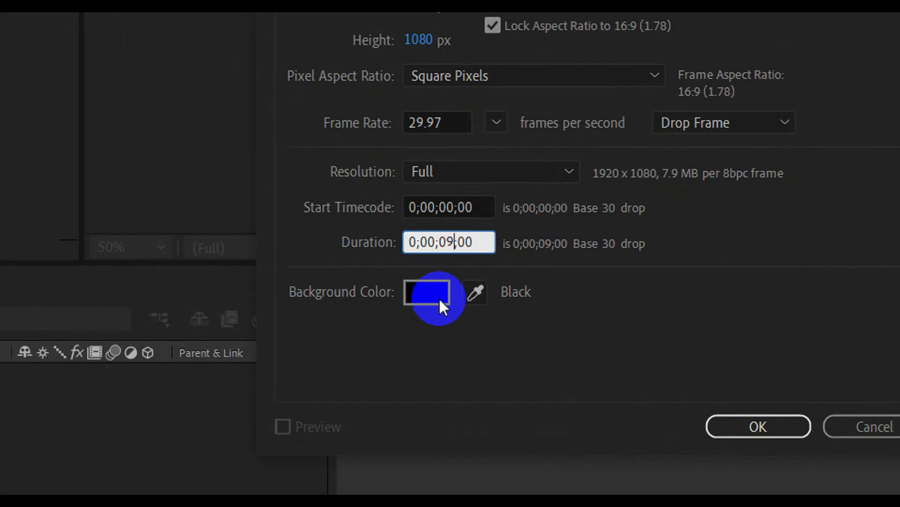
pyautogui.click(527, 397)
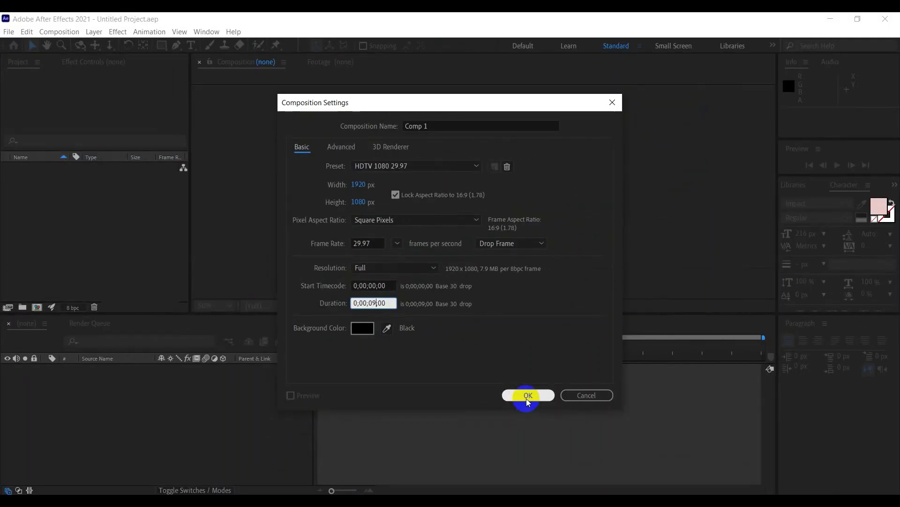
pyautogui.click(53, 176)
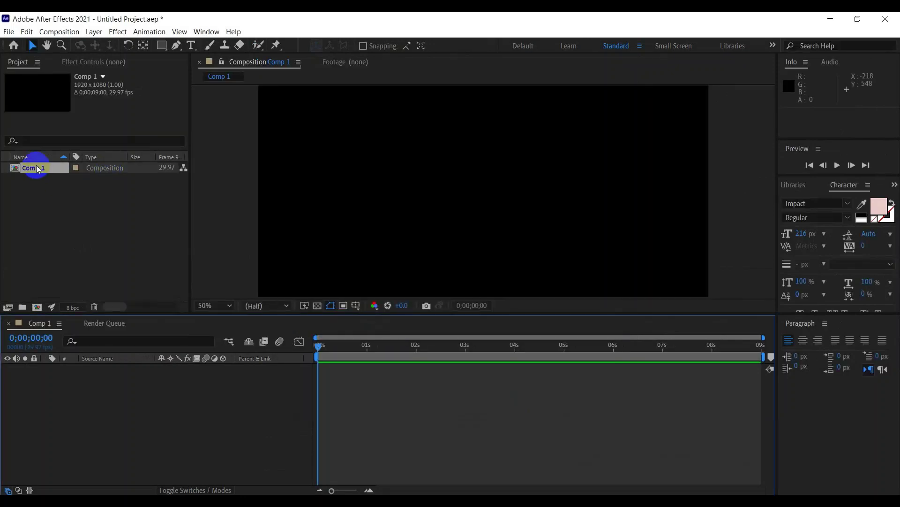
# Switch After Effects to the Default workspace with Comp 1 selected.
pyautogui.click(36, 169)
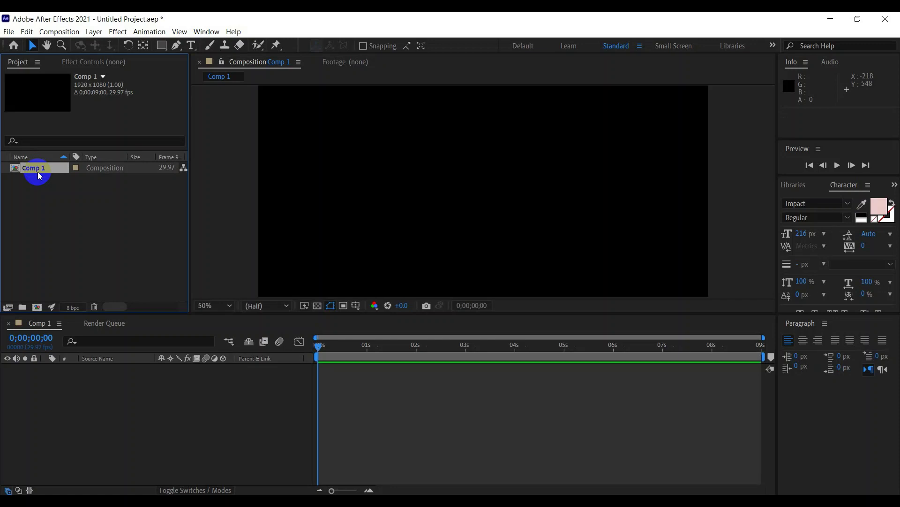
pyautogui.moveTo(38, 175); pyautogui.dragTo(73, 400)
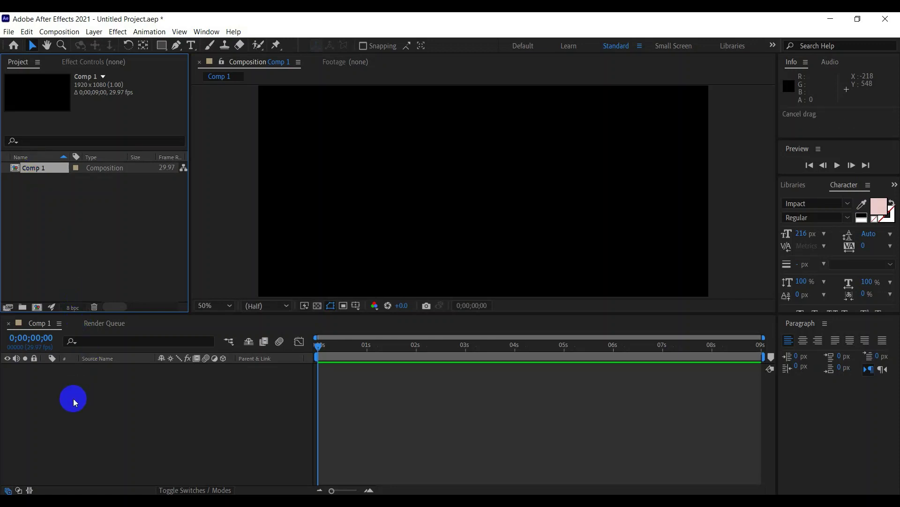
pyautogui.click(38, 176)
pyautogui.hotkey('shift', 'F10')
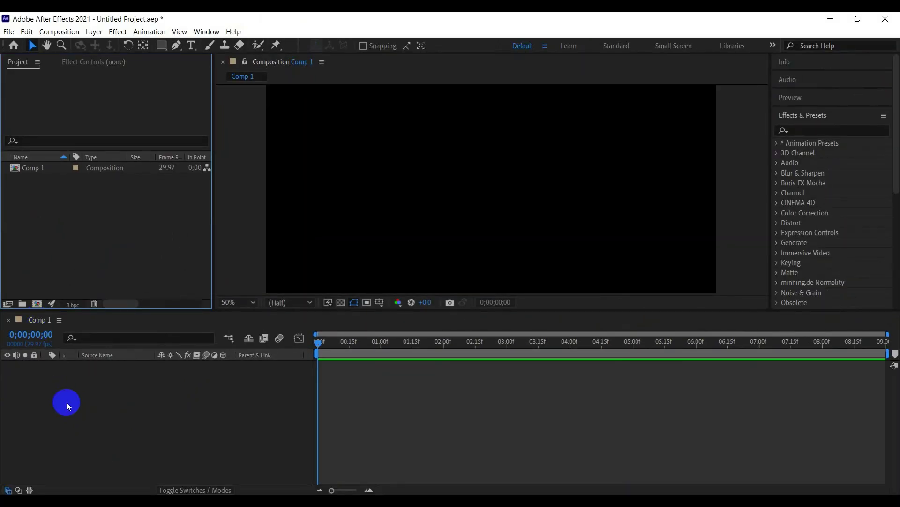
# Show the New layer submenu from the Timeline's context menu.
pyautogui.rightClick(66, 402)
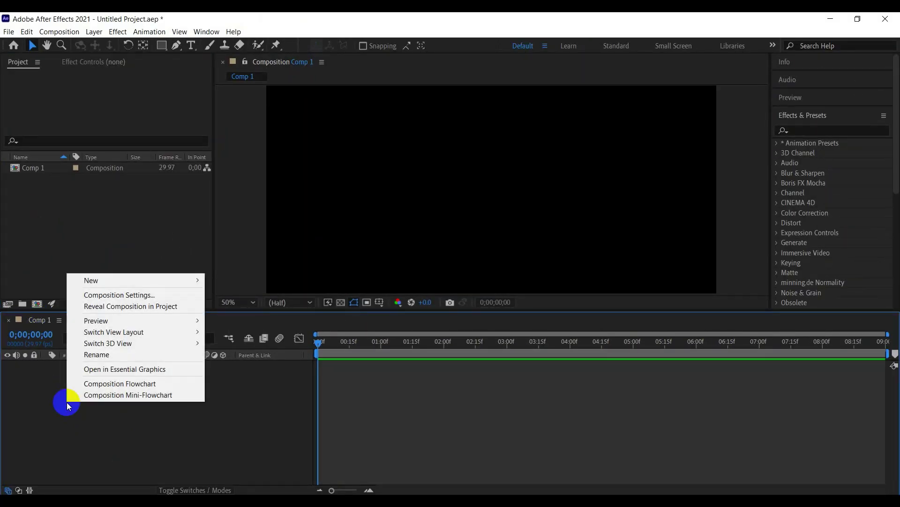
pyautogui.rightClick(44, 471)
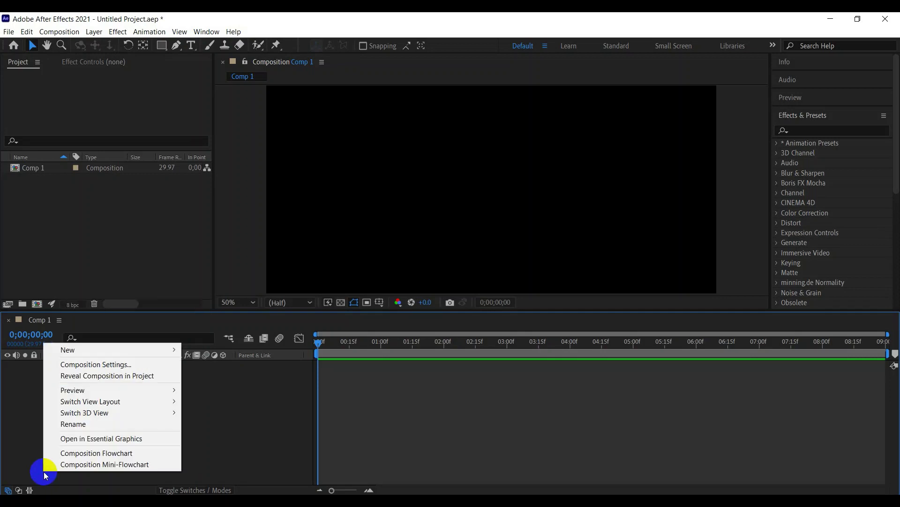
pyautogui.moveTo(91, 351)
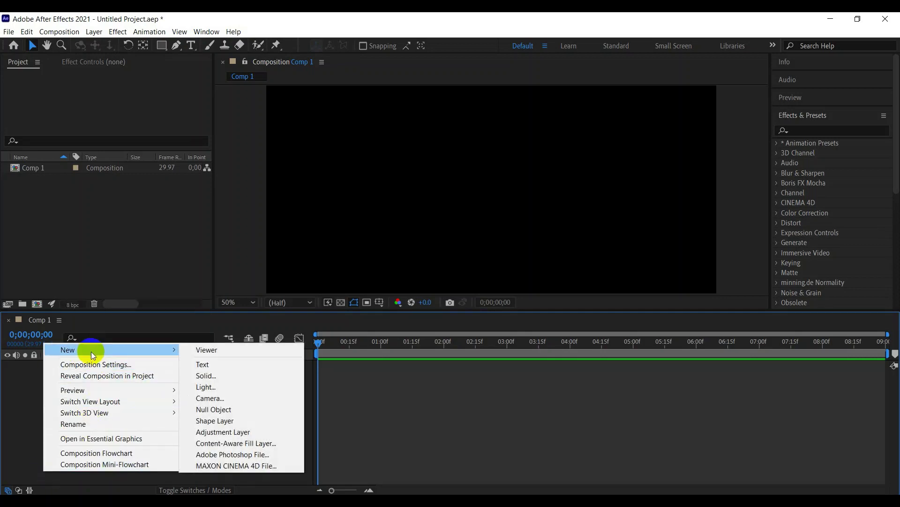
pyautogui.rightClick(38, 388)
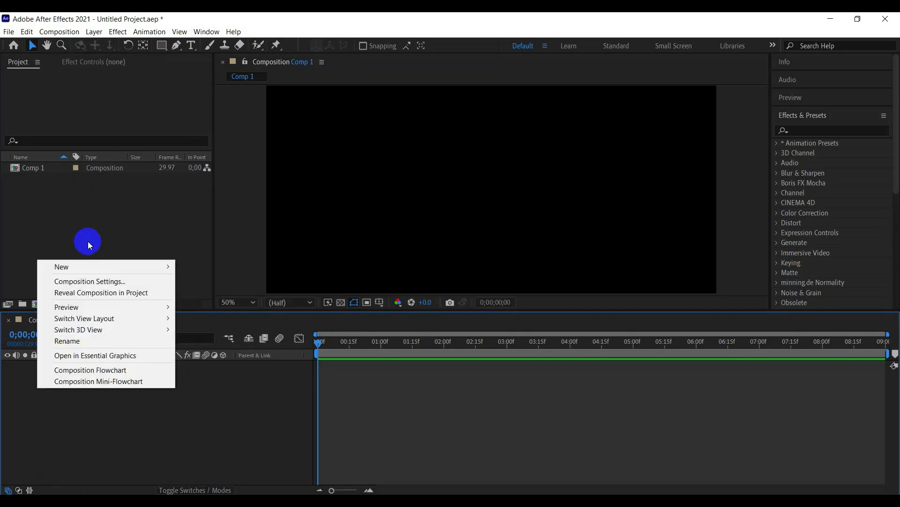
pyautogui.rightClick(187, 453)
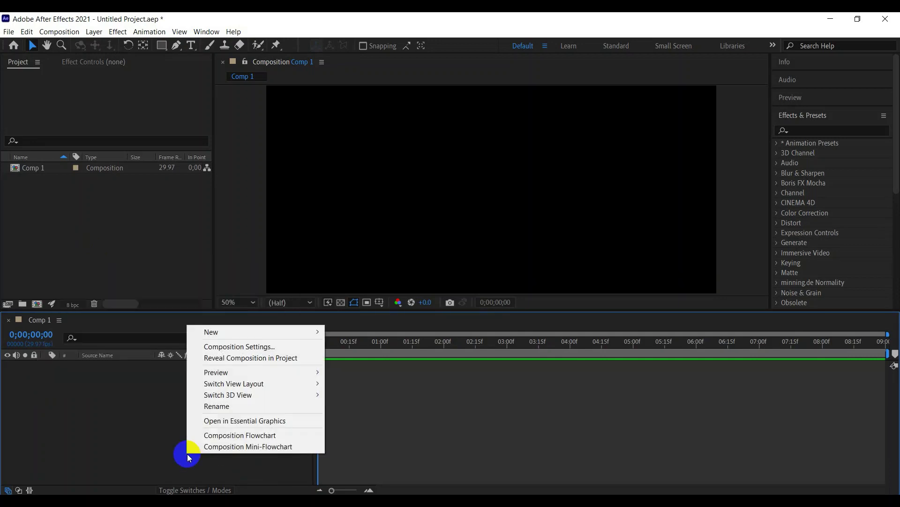
pyautogui.click(212, 334)
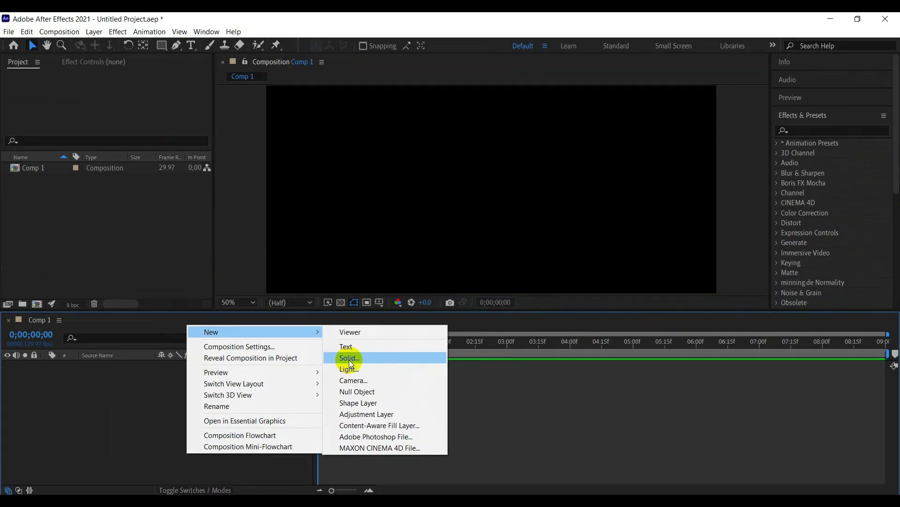
# Create a 1920×1080 solid named bg coloured pale pink #EDDCDC.
pyautogui.click(349, 359)
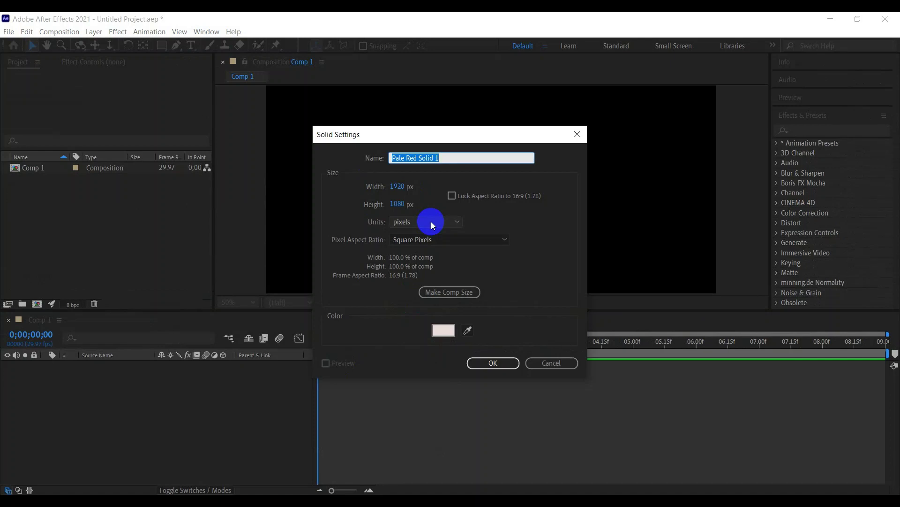
pyautogui.click(449, 156)
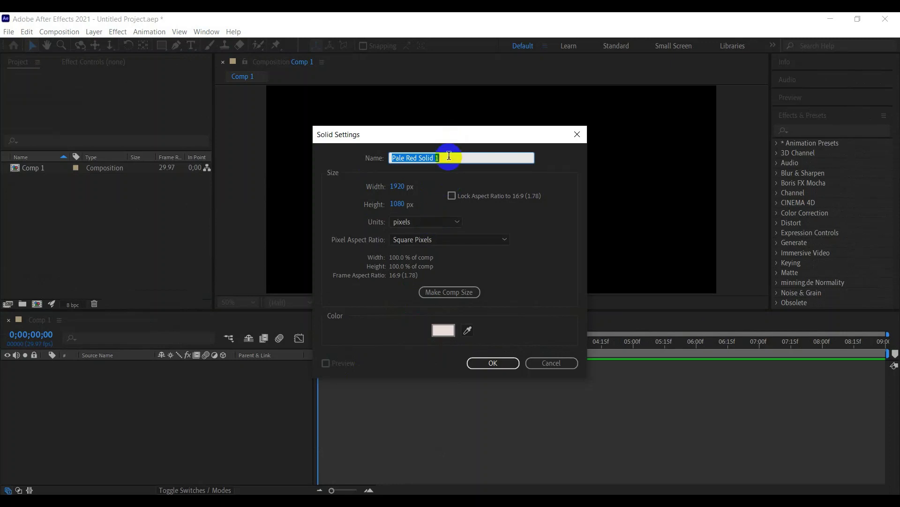
pyautogui.write('b')
pyautogui.write('g')
pyautogui.click(403, 156)
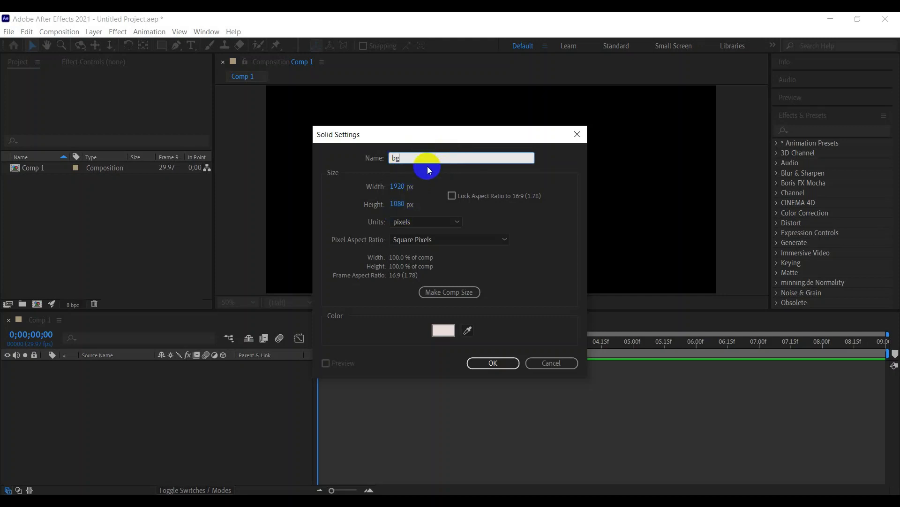
pyautogui.click(440, 333)
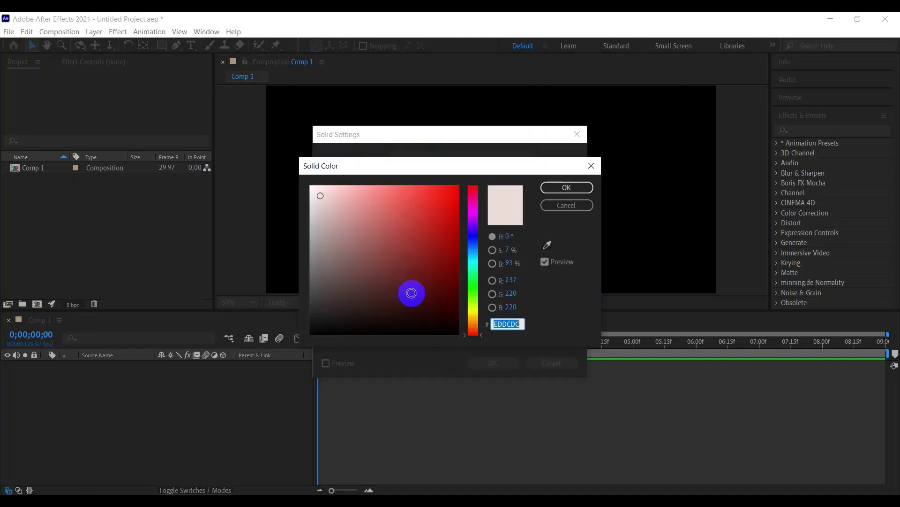
pyautogui.click(563, 186)
pyautogui.click(498, 363)
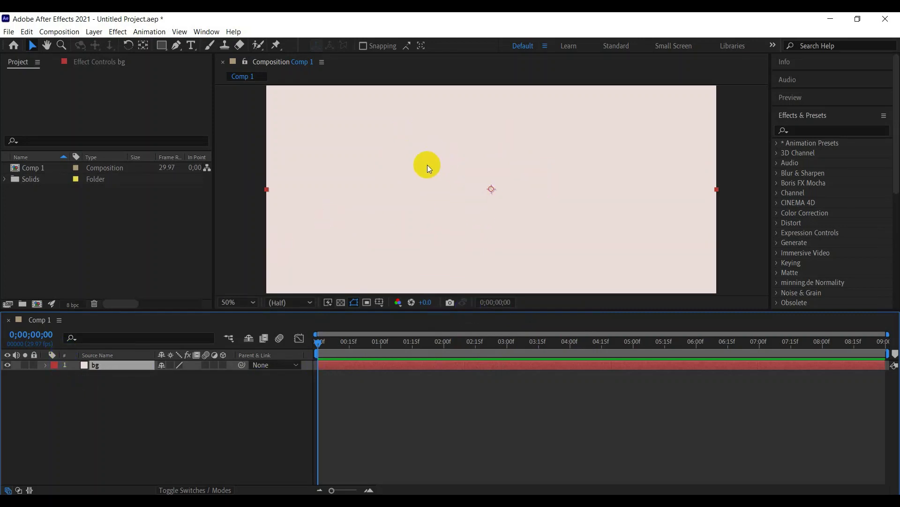
# Add an elliptical Mask 1 that fills the bg solid's frame, using the Ellipse Tool.
pyautogui.click(175, 108)
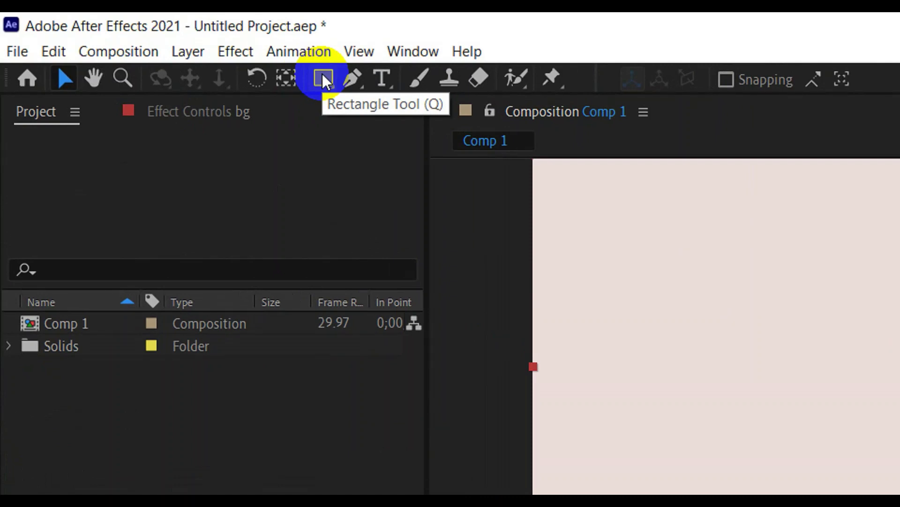
pyautogui.click(322, 74)
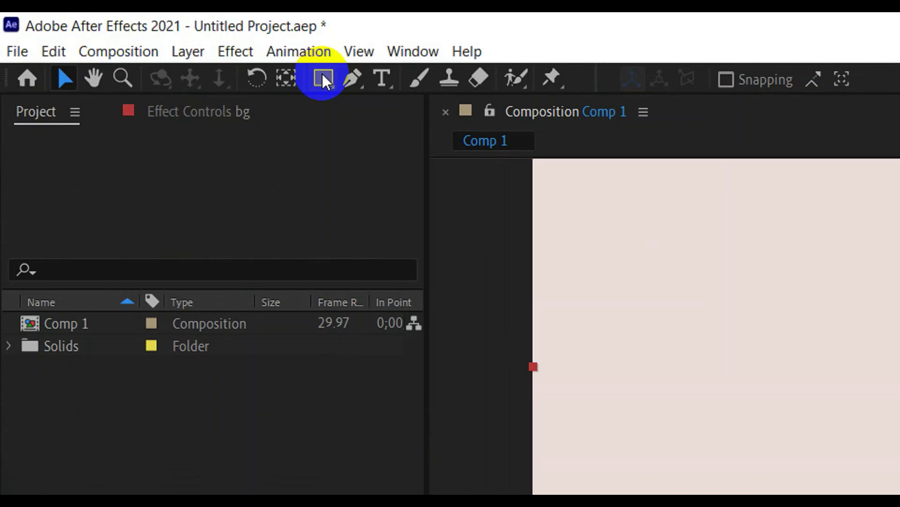
pyautogui.click(322, 74)
pyautogui.press('v')
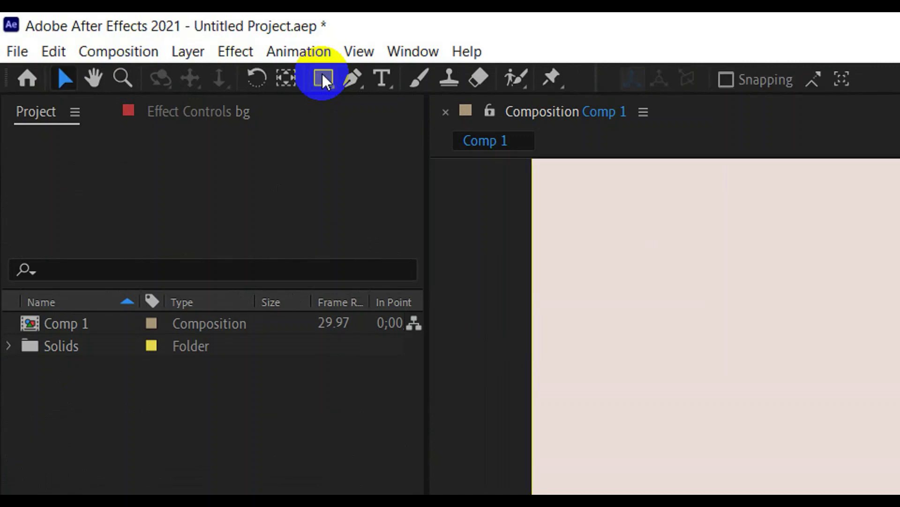
pyautogui.moveTo(322, 74); pyautogui.dragTo(412, 135)
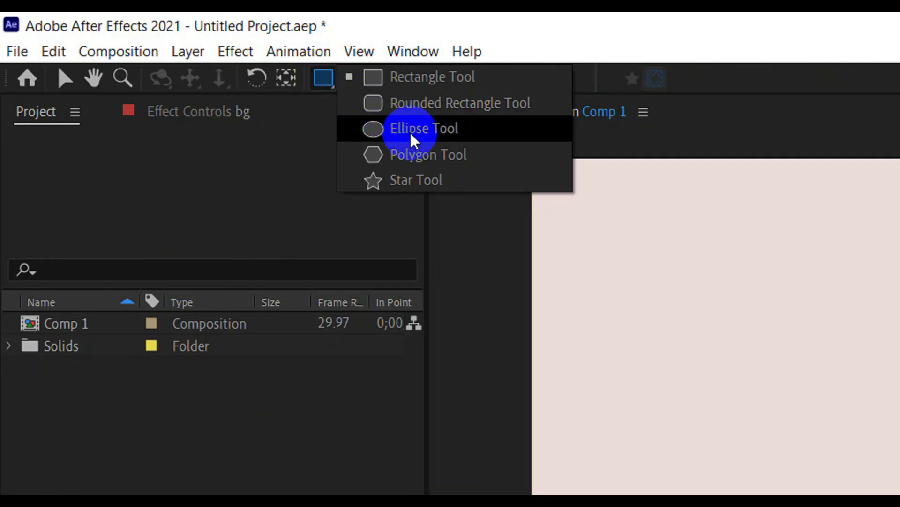
pyautogui.moveTo(411, 136); pyautogui.dragTo(411, 138)
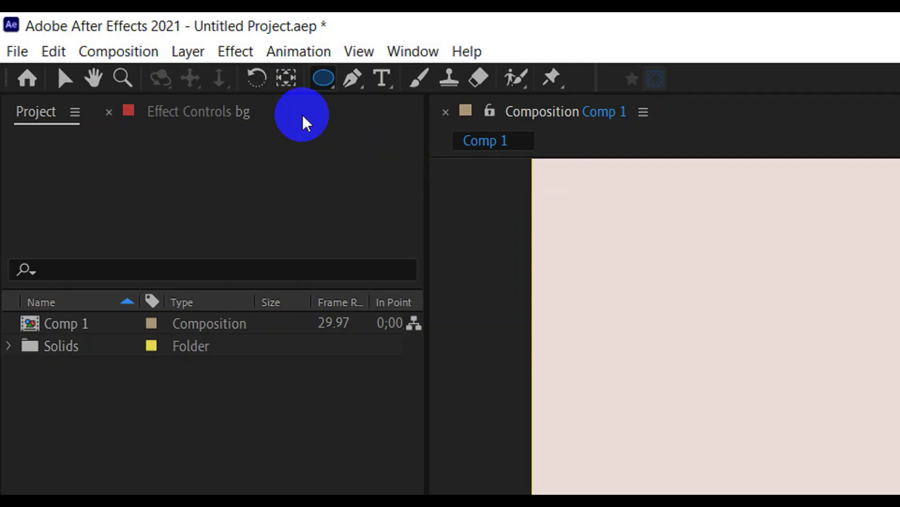
pyautogui.doubleClick(324, 77)
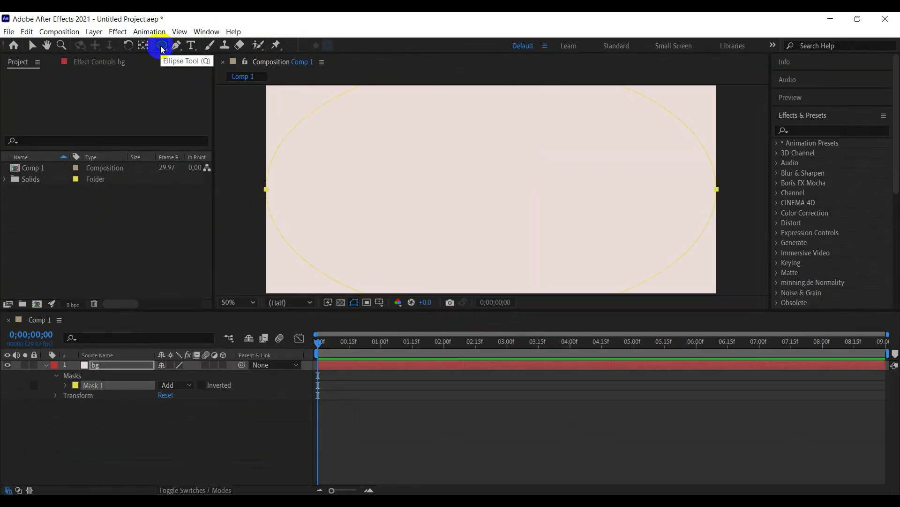
pyautogui.press('v')
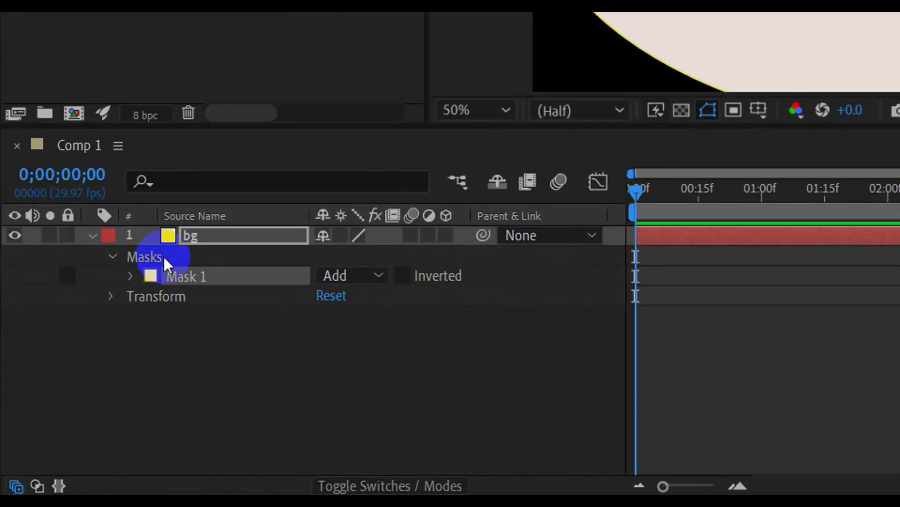
# Set Mask 1's feather on the bg layer to 175 pixels.
pyautogui.click(131, 275)
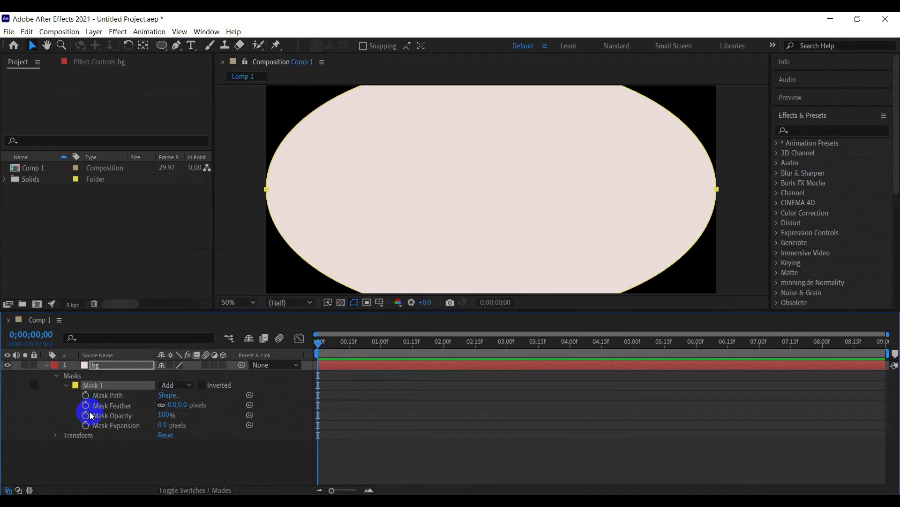
pyautogui.click(85, 405)
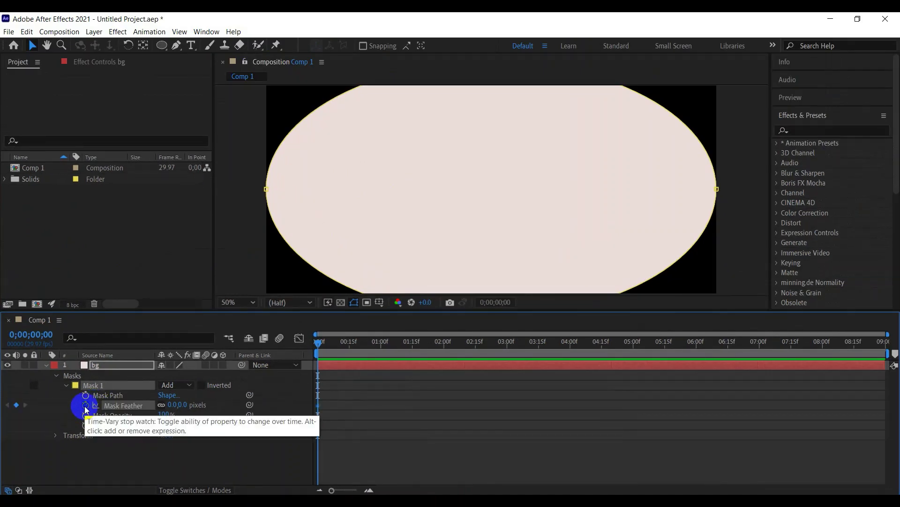
pyautogui.click(85, 407)
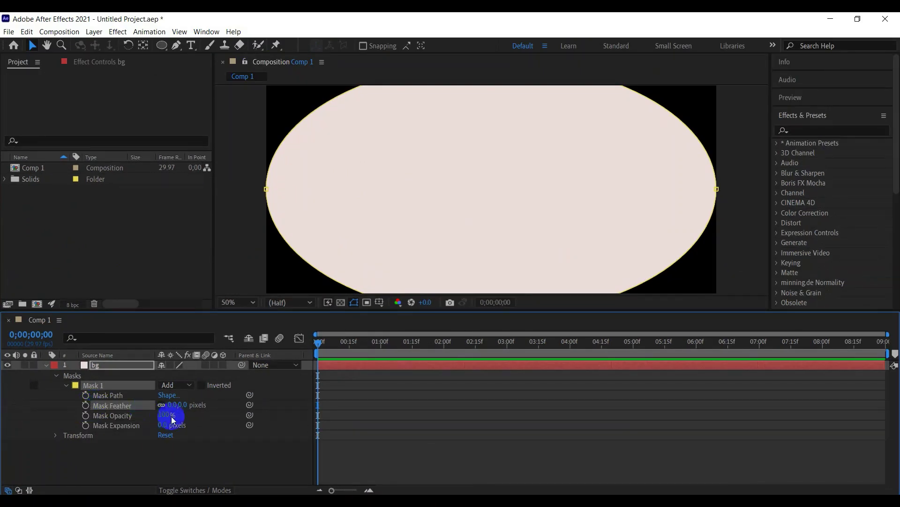
pyautogui.click(171, 405)
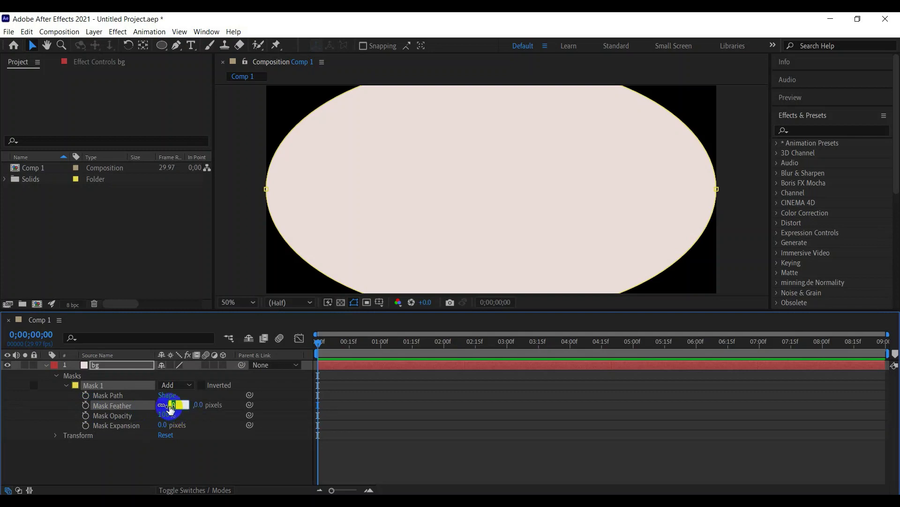
pyautogui.write('175')
pyautogui.press('Return')
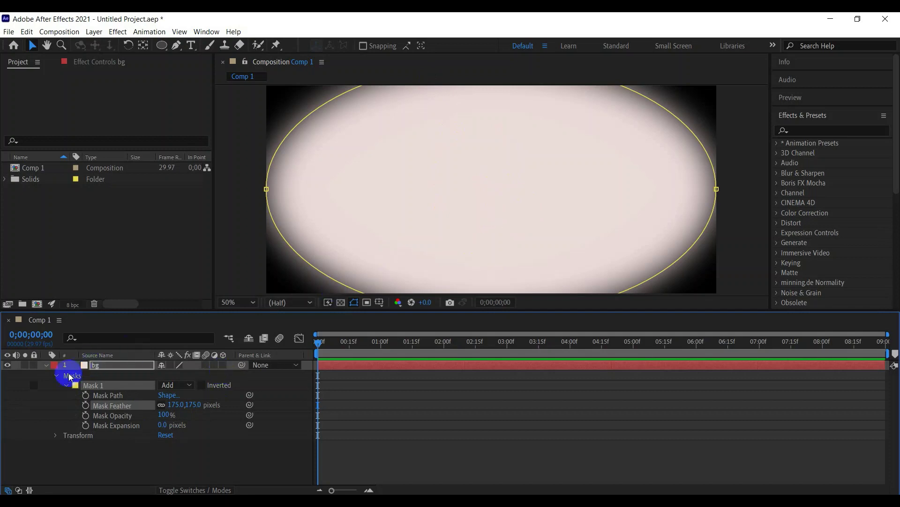
pyautogui.click(57, 376)
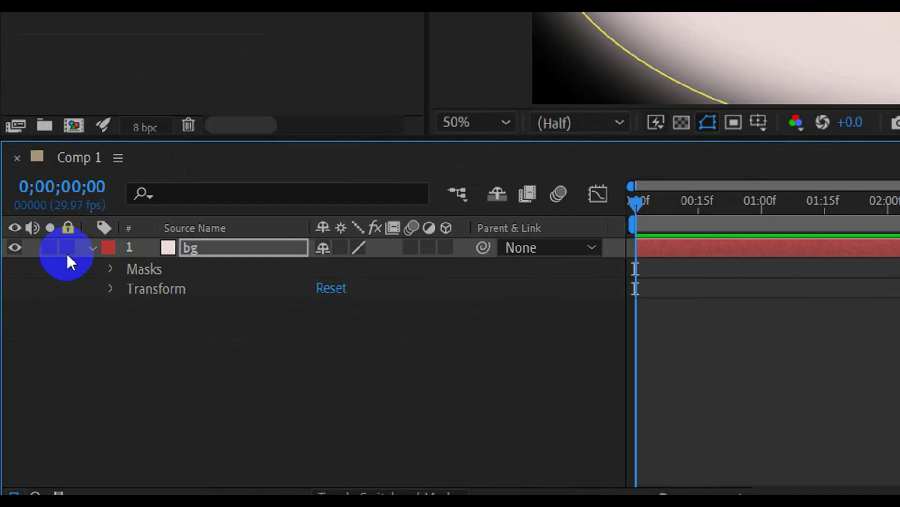
# Lock the bg layer and change its label colour.
pyautogui.click(67, 253)
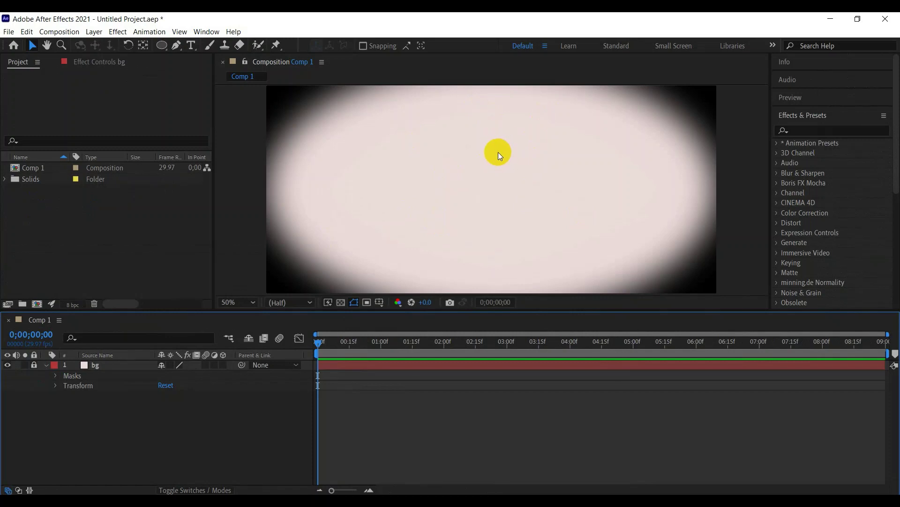
pyautogui.click(53, 365)
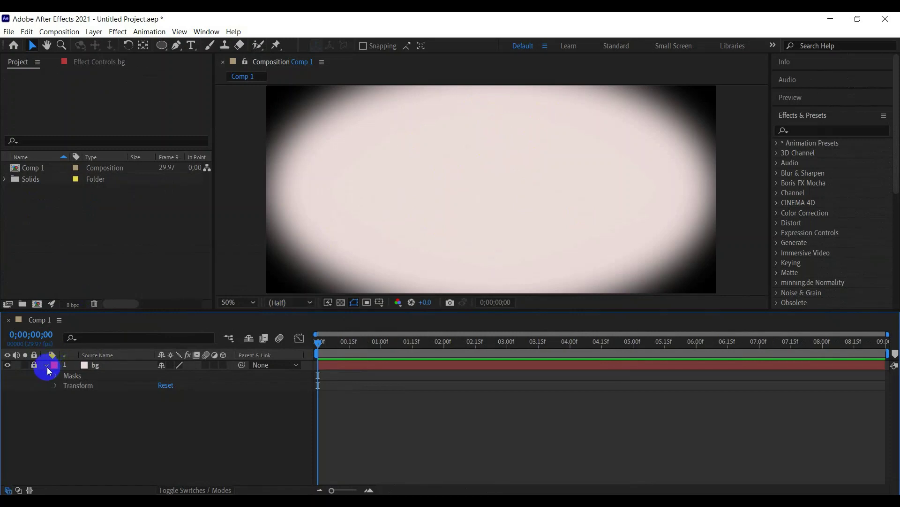
pyautogui.click(48, 368)
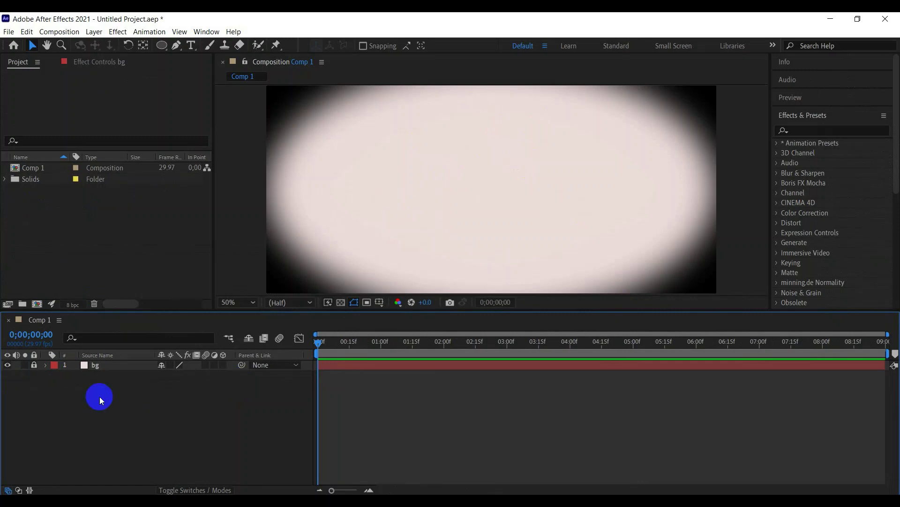
# Import youtube-icon-logo.png from the Desktop folder into the Project panel.
pyautogui.doubleClick(59, 252)
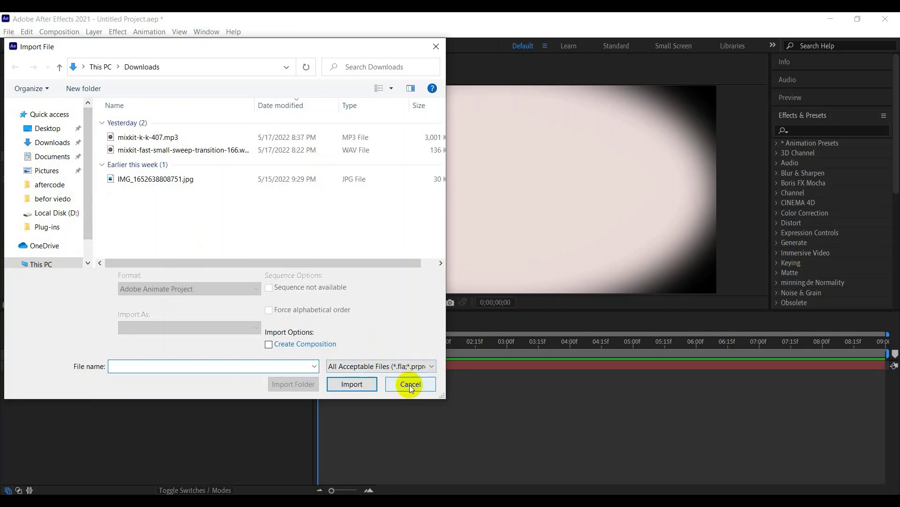
pyautogui.click(409, 385)
pyautogui.doubleClick(93, 230)
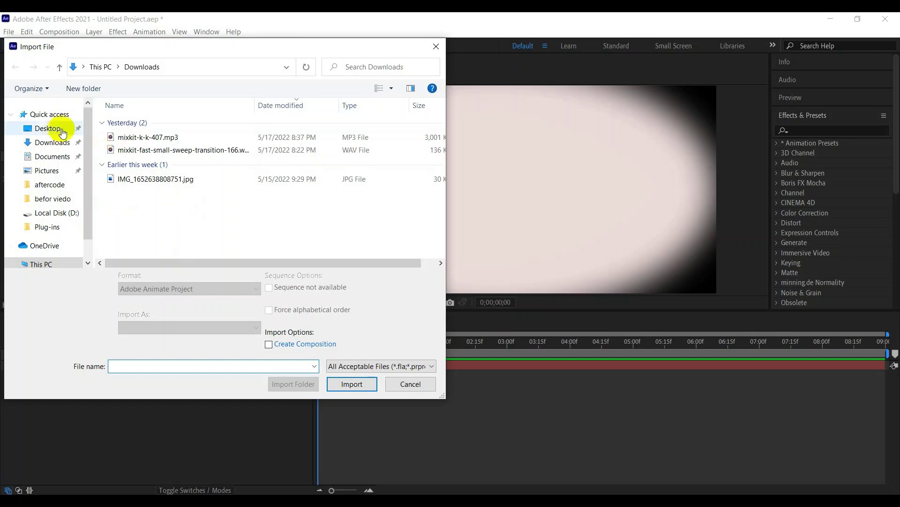
pyautogui.click(48, 128)
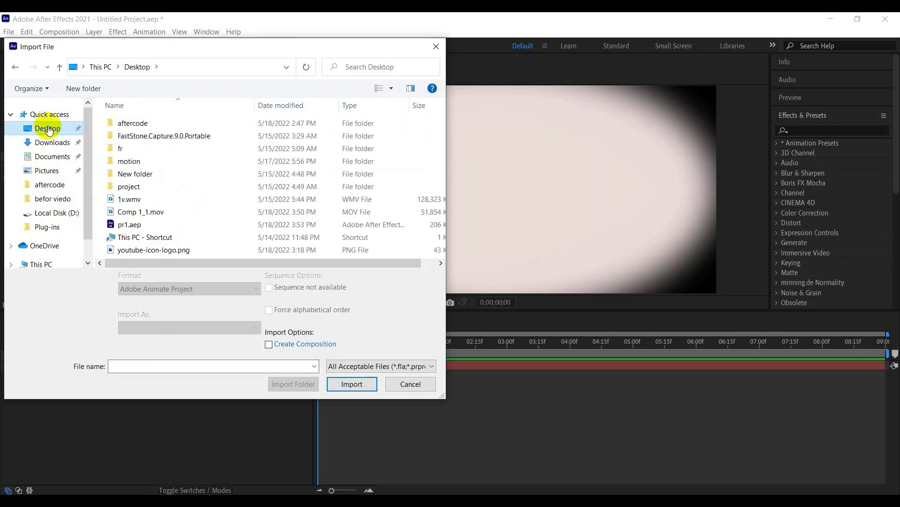
pyautogui.click(187, 251)
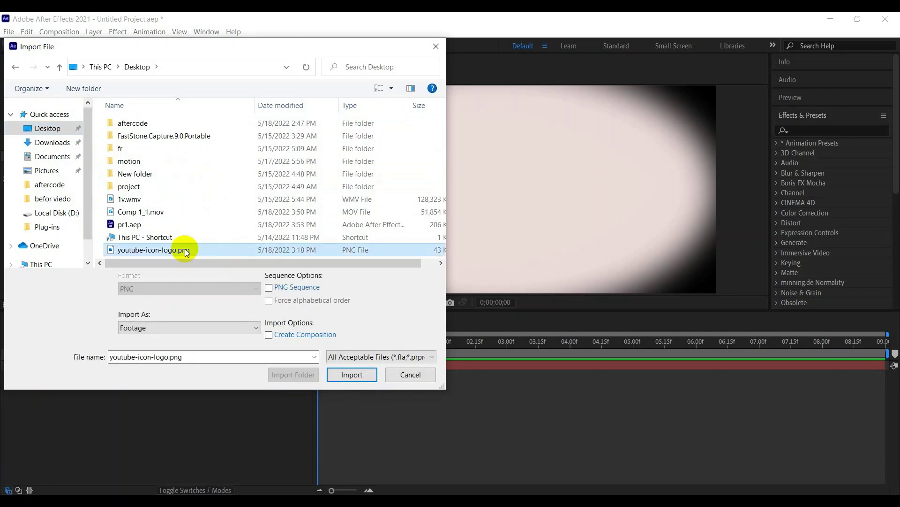
pyautogui.doubleClick(187, 251)
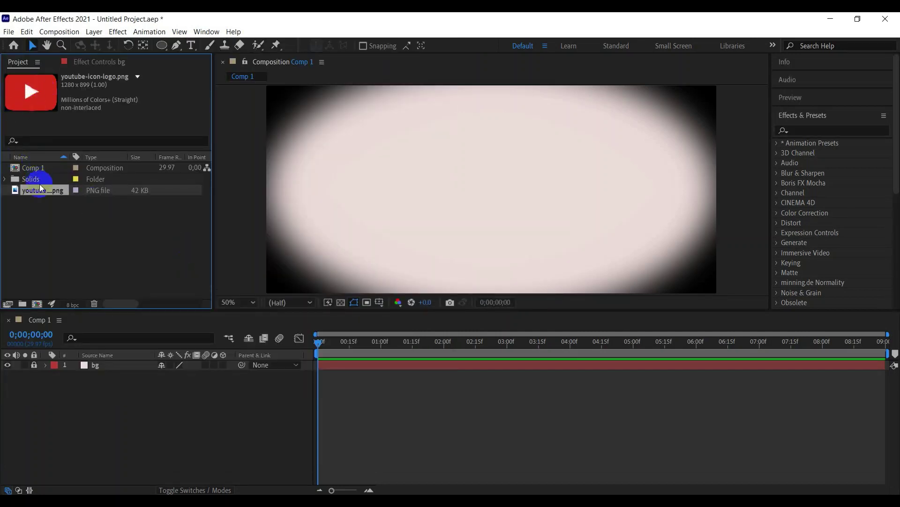
# Drop youtube-icon-logo.png into Comp 1 above bg and scale it down inside the vignette.
pyautogui.moveTo(41, 193); pyautogui.dragTo(116, 366)
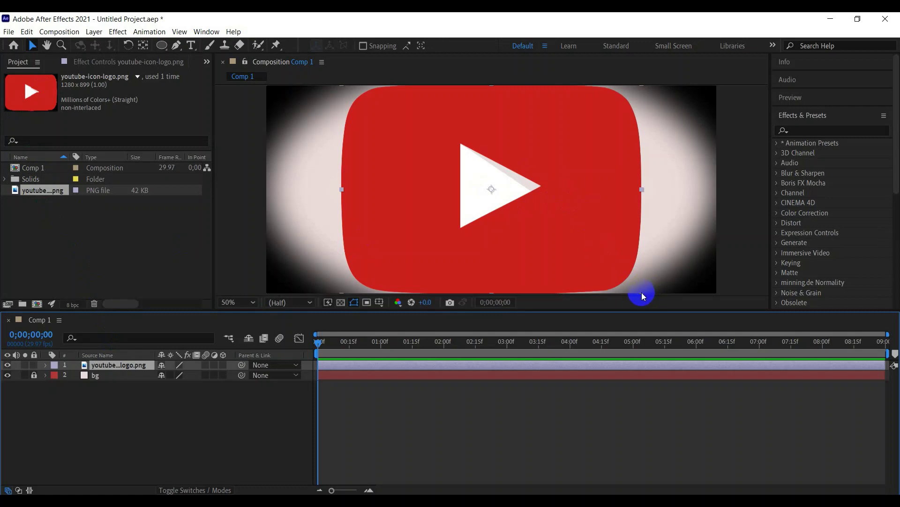
pyautogui.moveTo(642, 294); pyautogui.dragTo(598, 251)
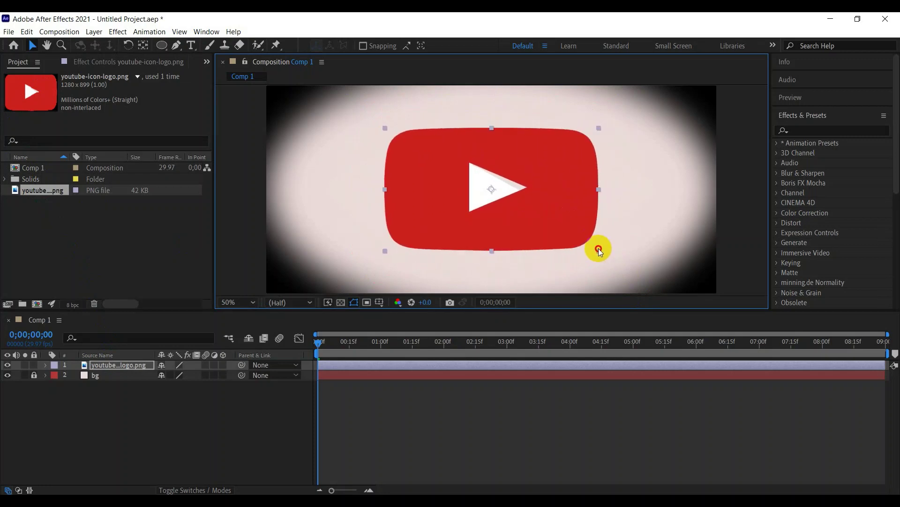
pyautogui.click(458, 303)
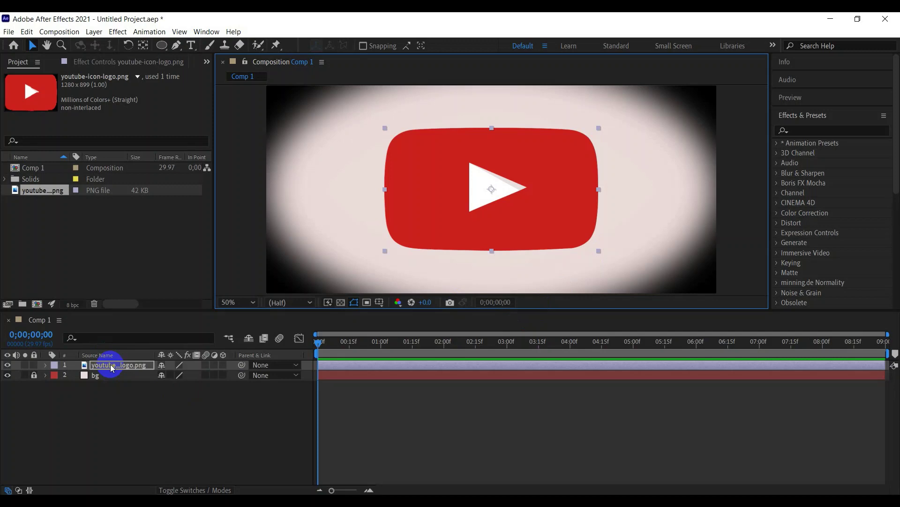
pyautogui.rightClick(112, 367)
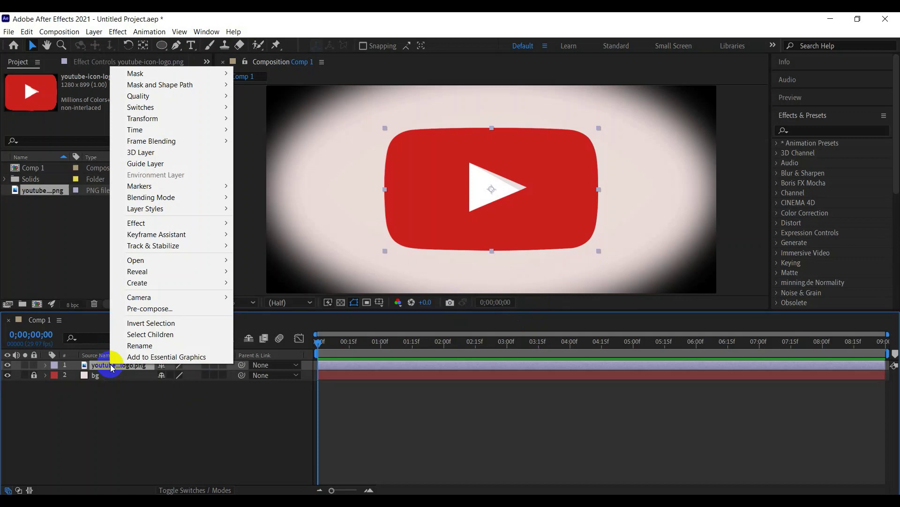
pyautogui.click(97, 409)
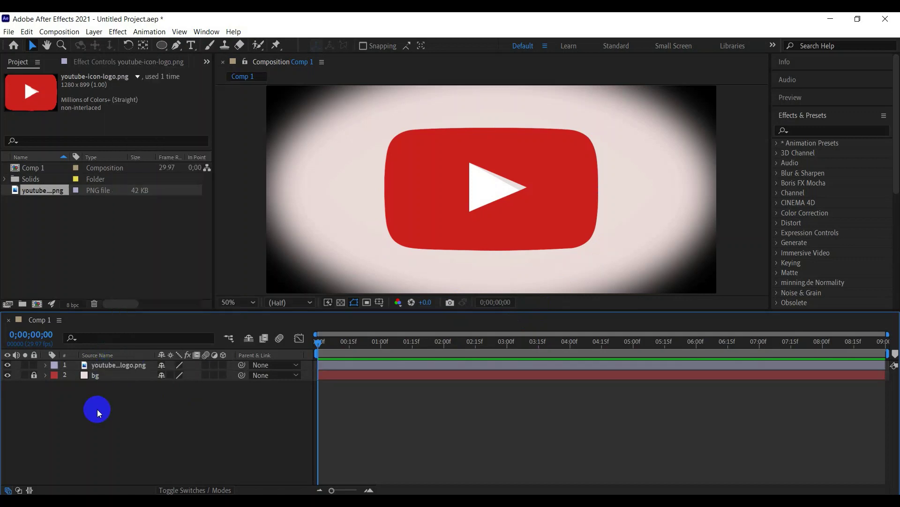
# Pre-compose the logo layer as 'logo', moving all attributes into the new composition.
pyautogui.click(96, 367)
pyautogui.rightClick(96, 367)
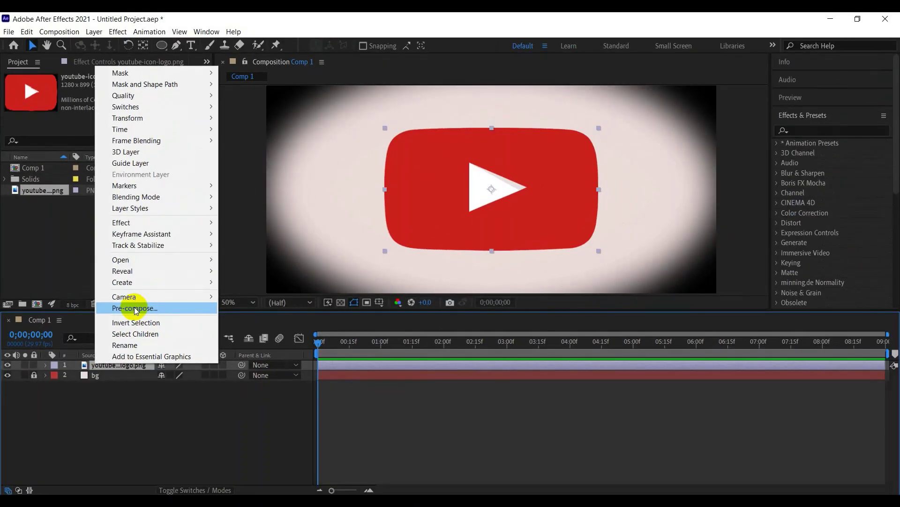
pyautogui.click(136, 308)
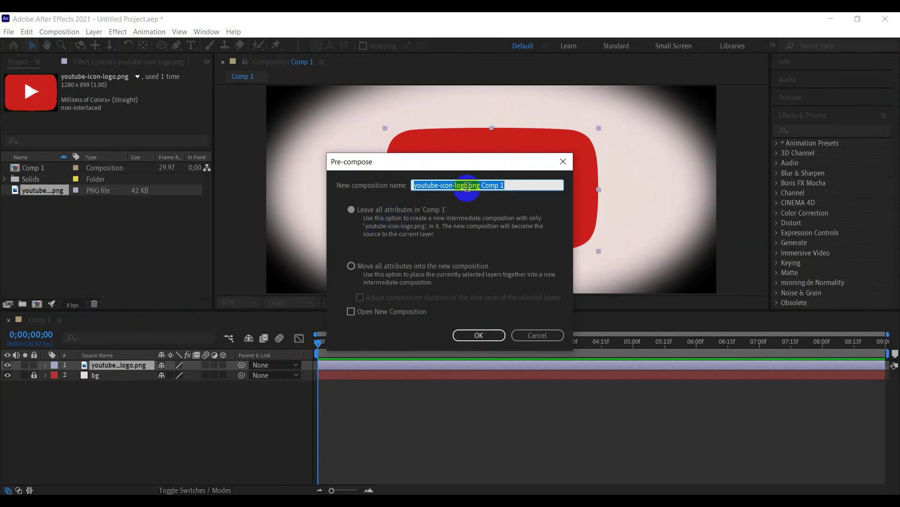
pyautogui.write('lo')
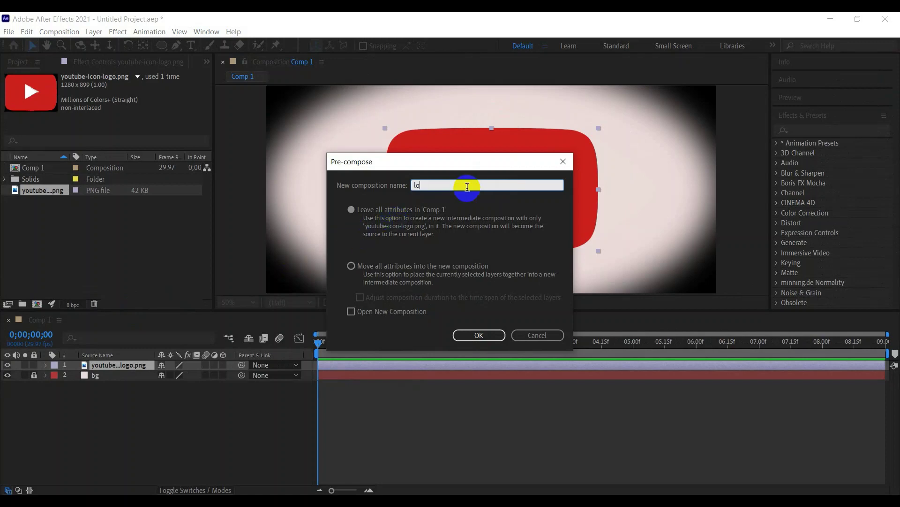
pyautogui.write('g')
pyautogui.write('o')
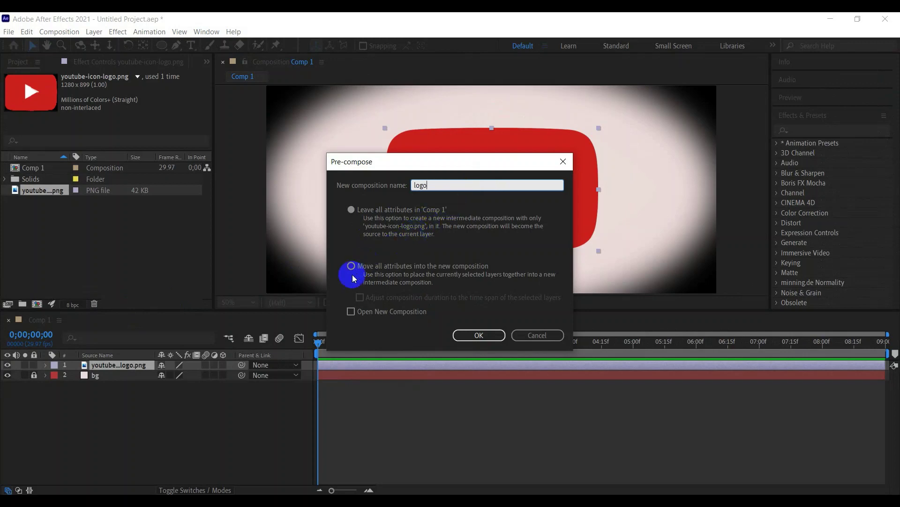
pyautogui.click(350, 274)
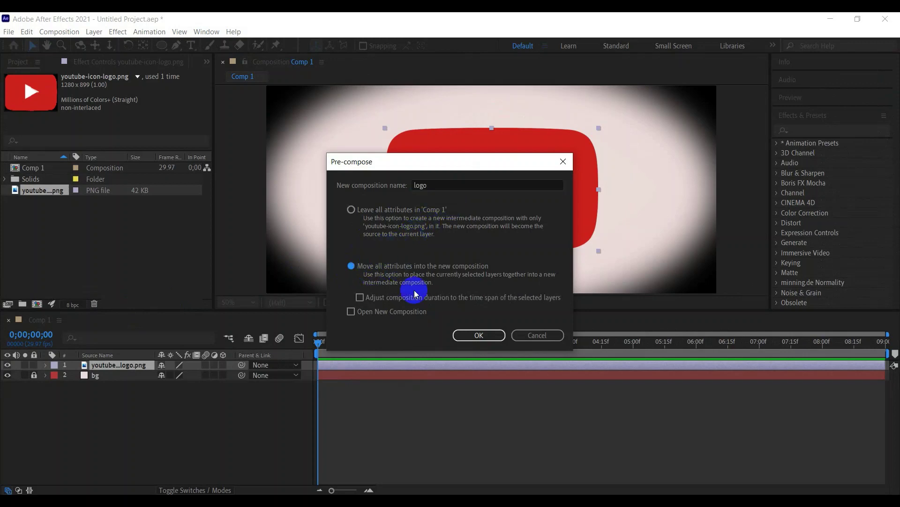
pyautogui.click(483, 337)
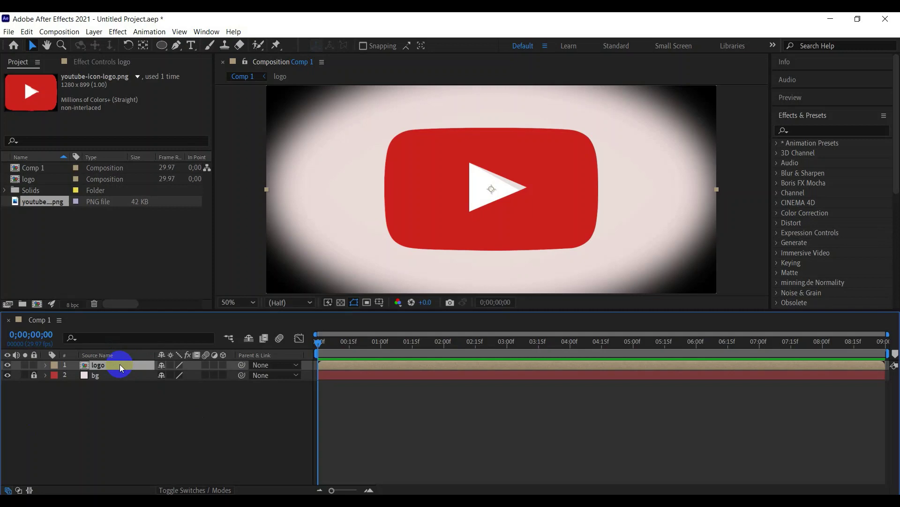
# Duplicate the logo pre-comp layer with Ctrl+D and turn off layer 2's visibility.
pyautogui.hotkey('ctrl', 'd')
pyautogui.click(107, 364)
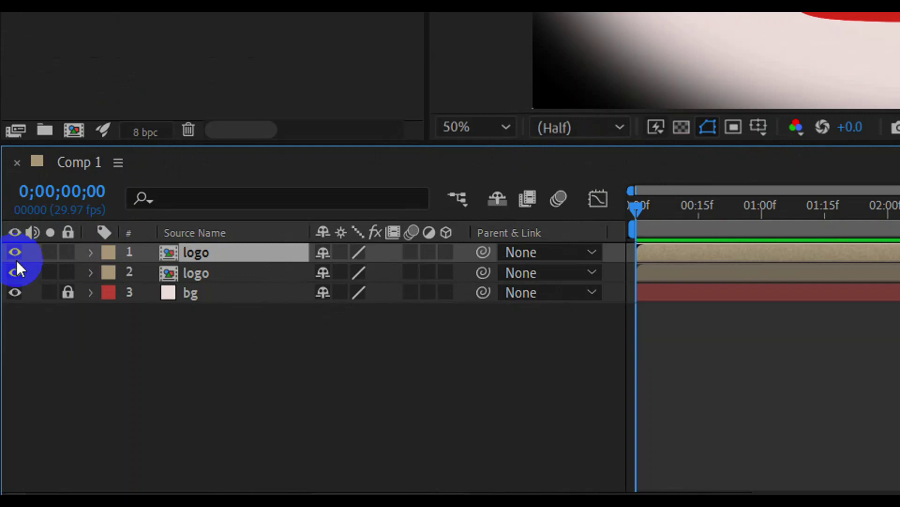
pyautogui.click(12, 274)
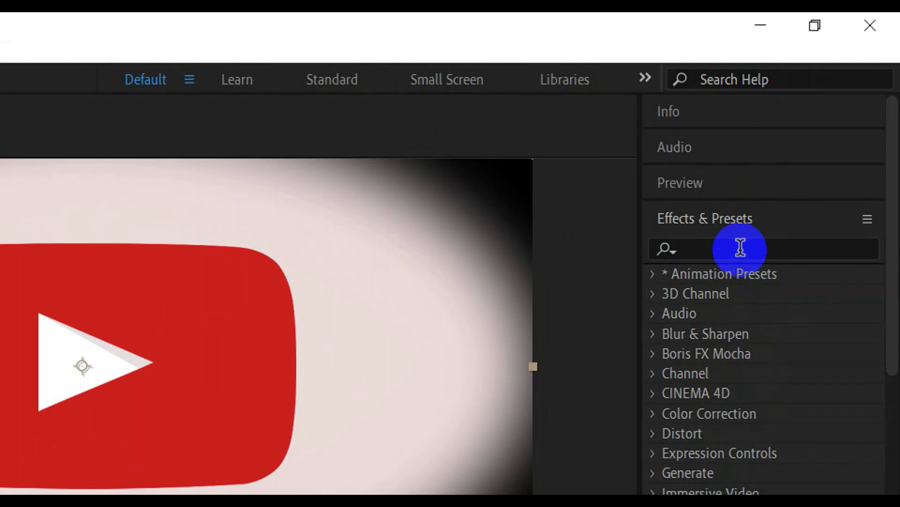
# Search 'cc ba' in Effects & Presets and apply CC Ball Action to the top logo layer.
pyautogui.click(741, 248)
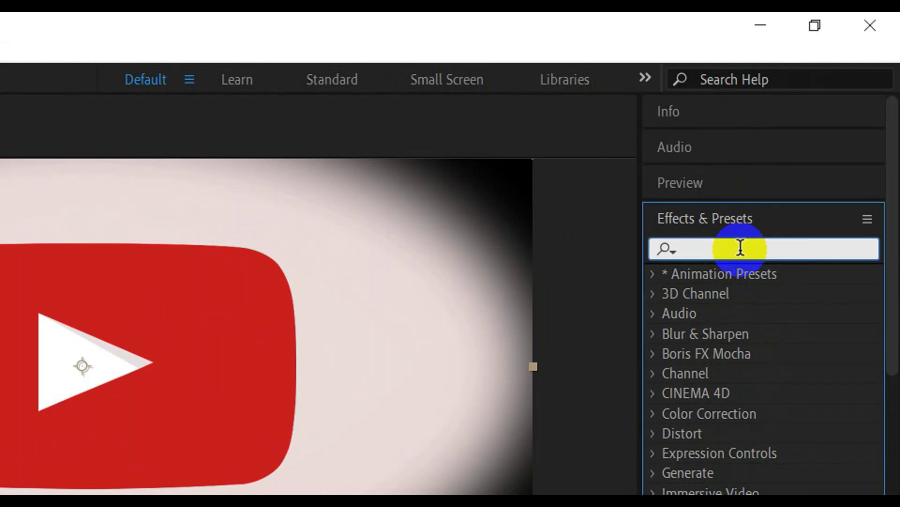
pyautogui.write('cc')
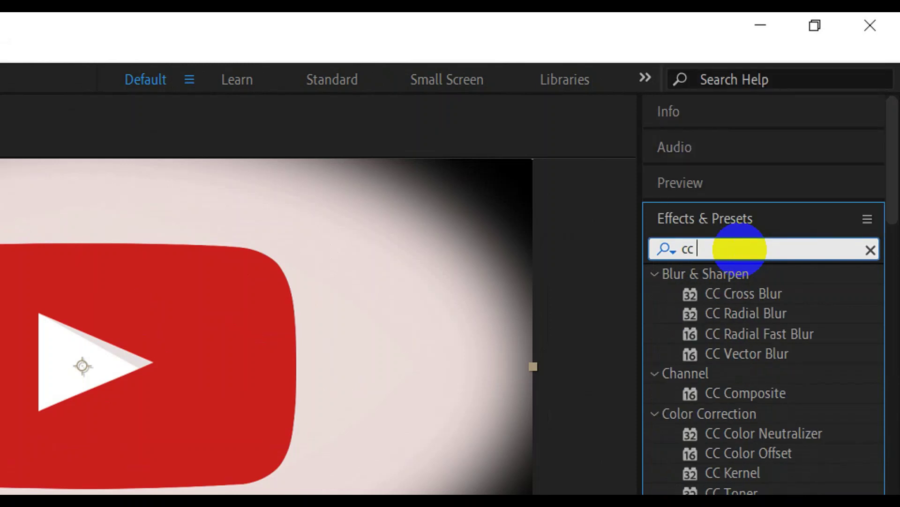
pyautogui.write(' b')
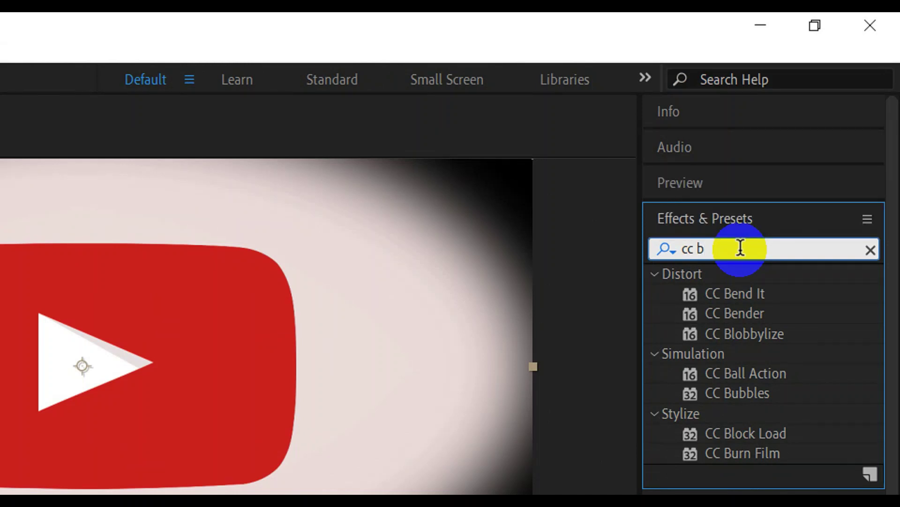
pyautogui.write('a')
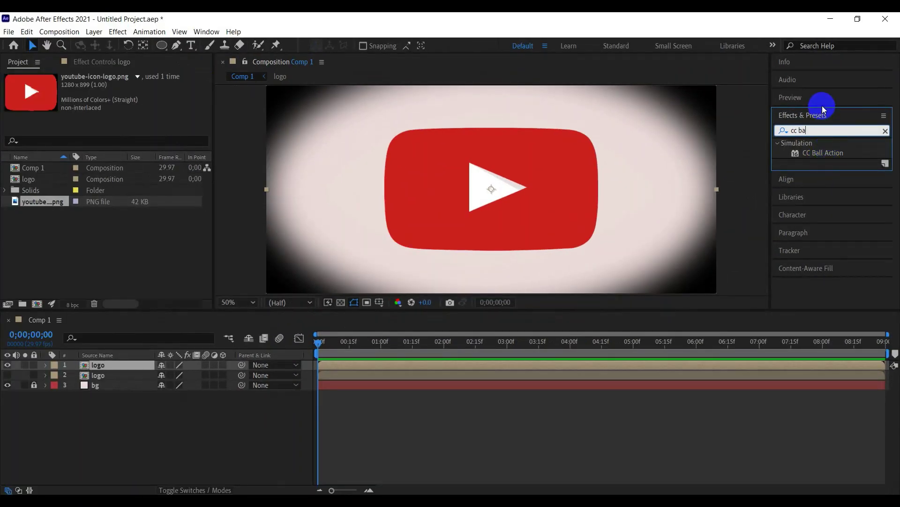
pyautogui.moveTo(816, 157)
pyautogui.mouseDown()
pyautogui.moveTo(122, 218)
pyautogui.moveTo(125, 365)
pyautogui.mouseUp()
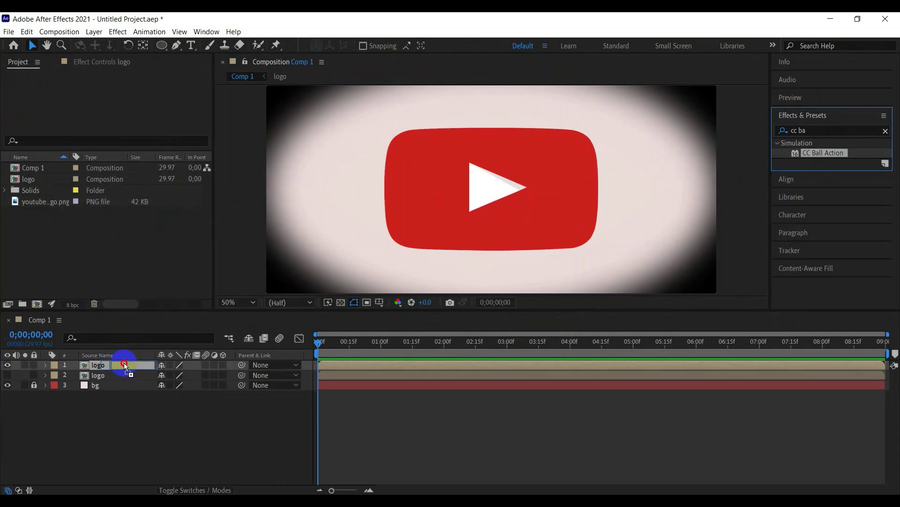
pyautogui.moveTo(125, 366); pyautogui.dragTo(125, 366)
pyautogui.click(472, 216)
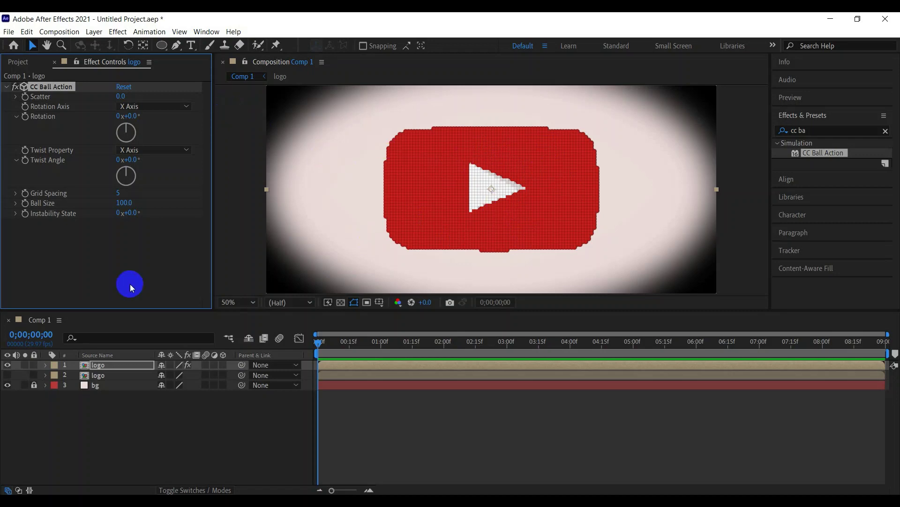
# Move the playhead to 0;00;01;22 and set a keyframe for Scatter.
pyautogui.click(569, 183)
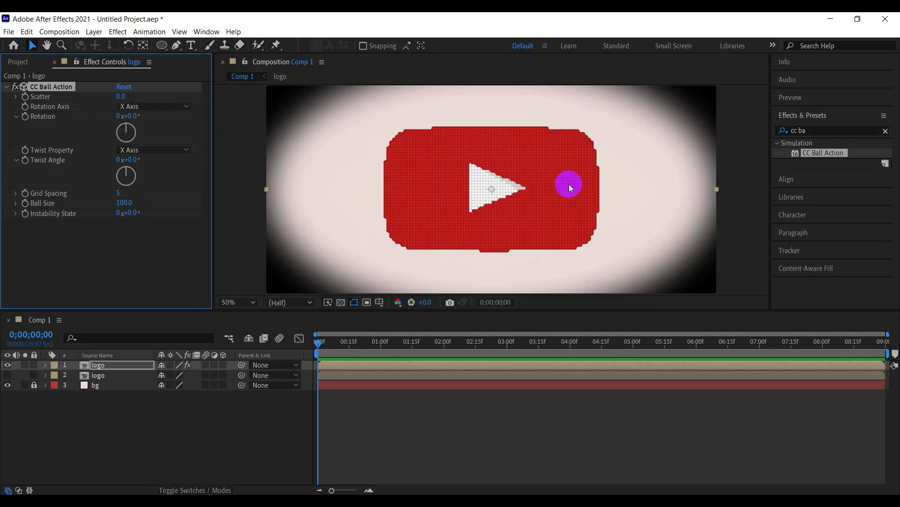
pyautogui.click(493, 190)
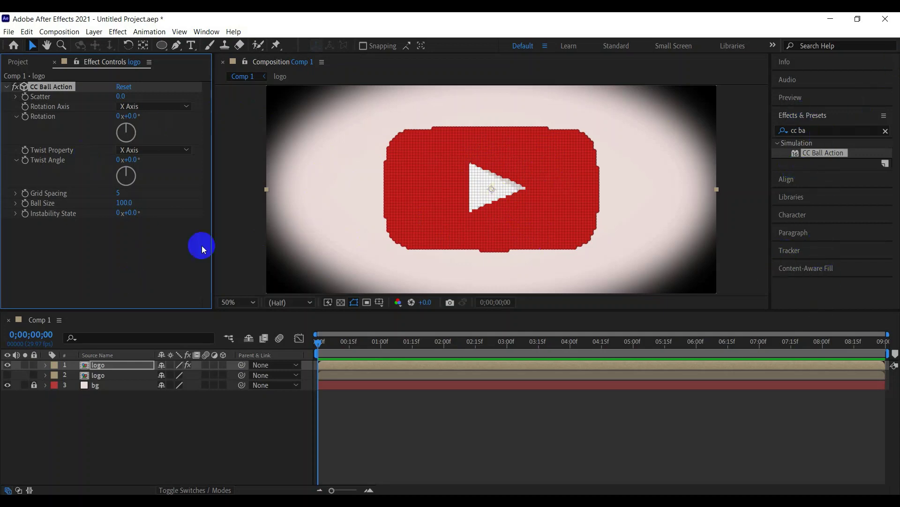
pyautogui.click(318, 345)
pyautogui.moveTo(318, 344)
pyautogui.mouseDown()
pyautogui.moveTo(430, 378)
pyautogui.moveTo(484, 361)
pyautogui.mouseUp()
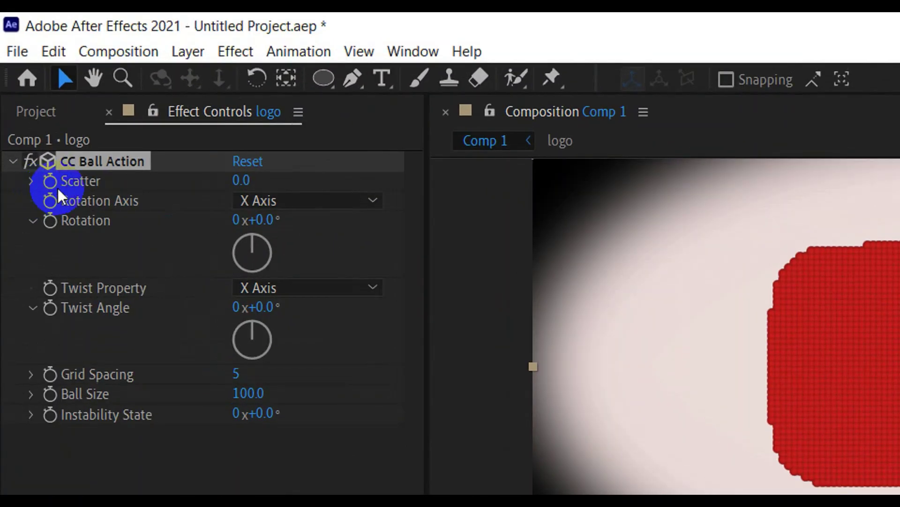
pyautogui.click(49, 182)
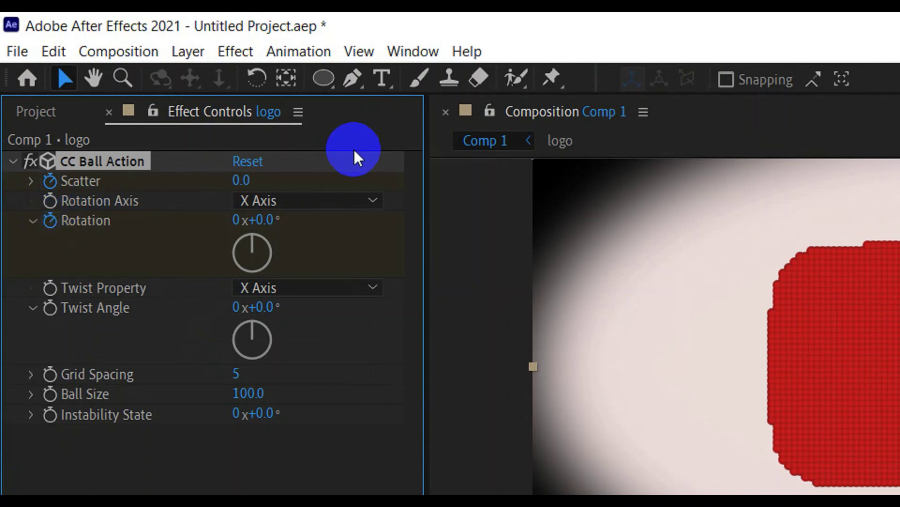
# Set Rotation Axis to Z Axis and bring the playhead back to the start.
pyautogui.click(351, 202)
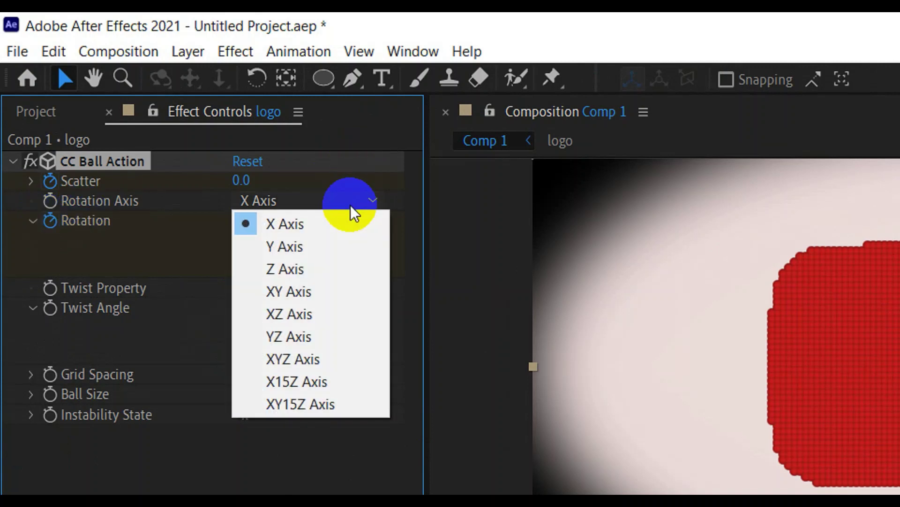
pyautogui.click(306, 269)
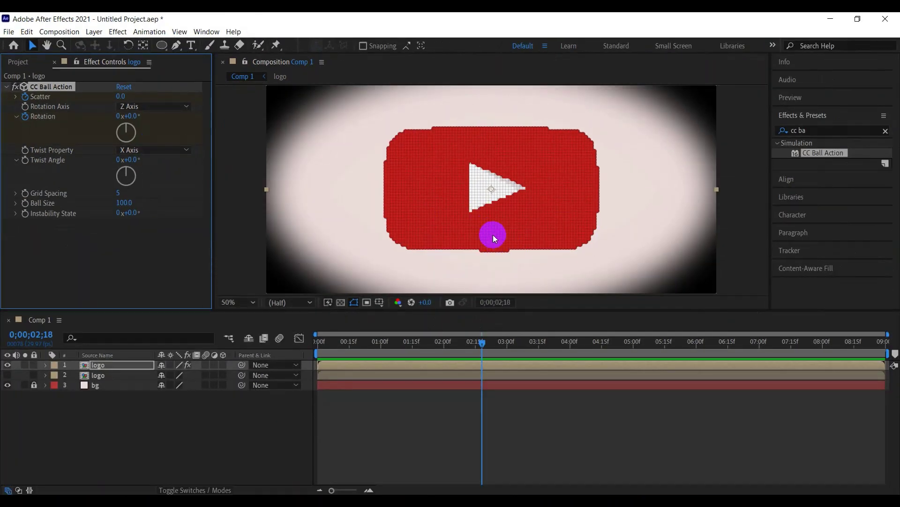
pyautogui.click(488, 348)
pyautogui.moveTo(483, 342); pyautogui.dragTo(444, 344)
pyautogui.click(404, 353)
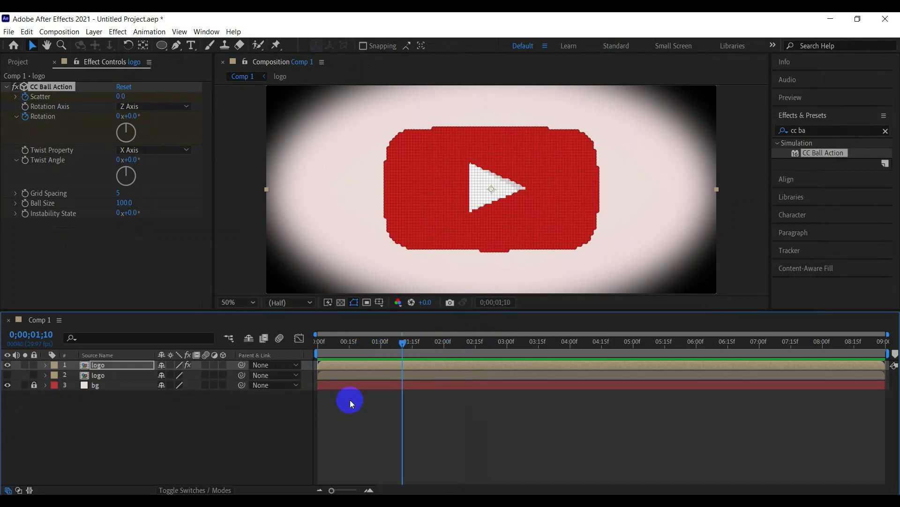
pyautogui.moveTo(403, 346); pyautogui.dragTo(301, 348)
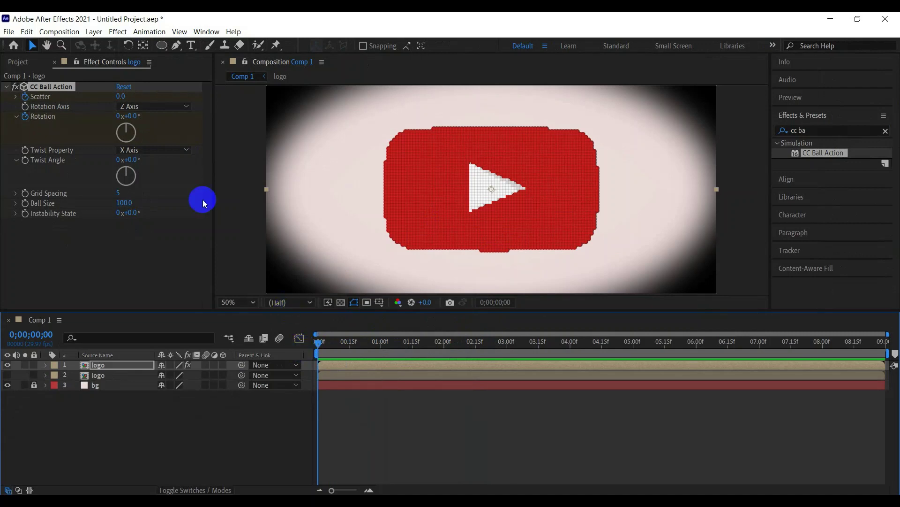
pyautogui.click(122, 96)
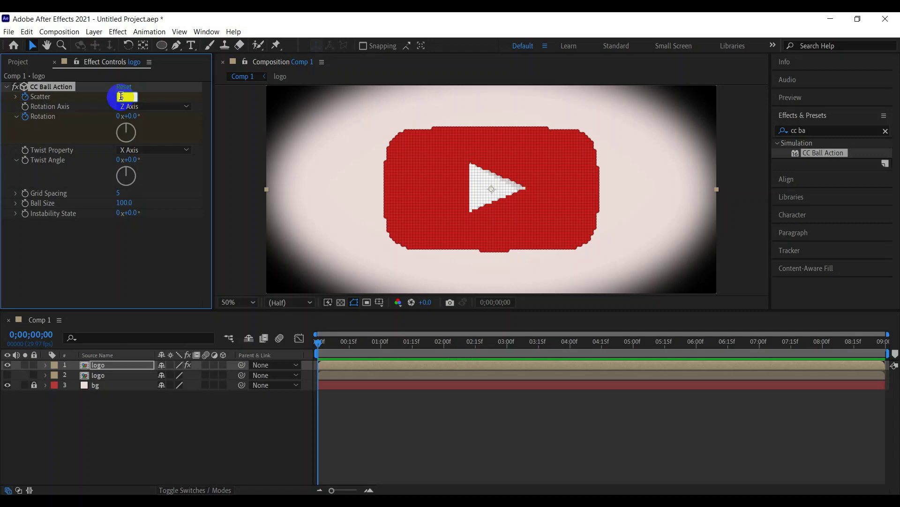
# At the first frame, set Scatter to 500 and Rotation to -2 revolutions.
pyautogui.write('500')
pyautogui.press('Return')
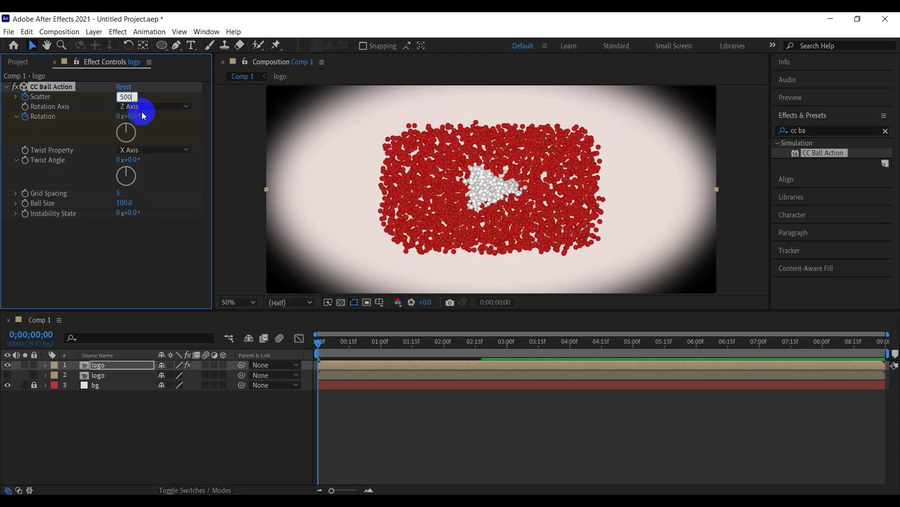
pyautogui.press('Return')
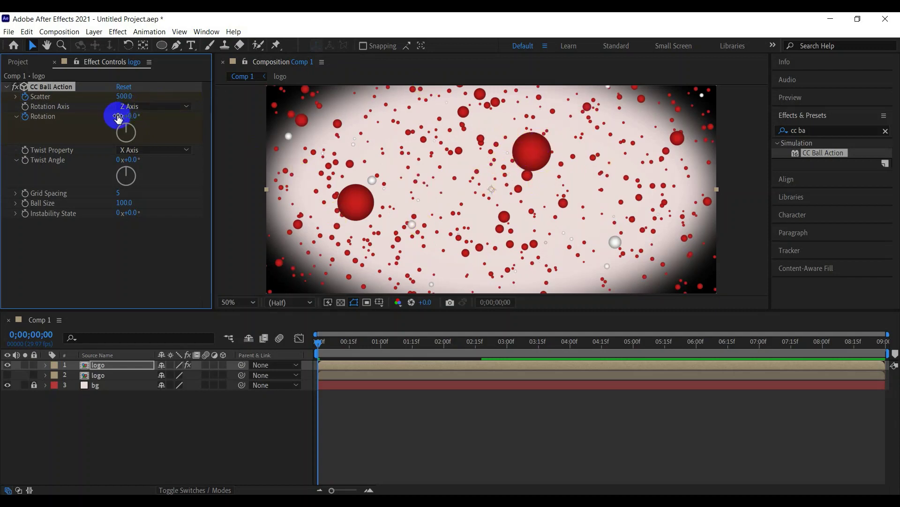
pyautogui.click(118, 117)
pyautogui.press('Return')
pyautogui.moveTo(118, 117); pyautogui.dragTo(151, 141)
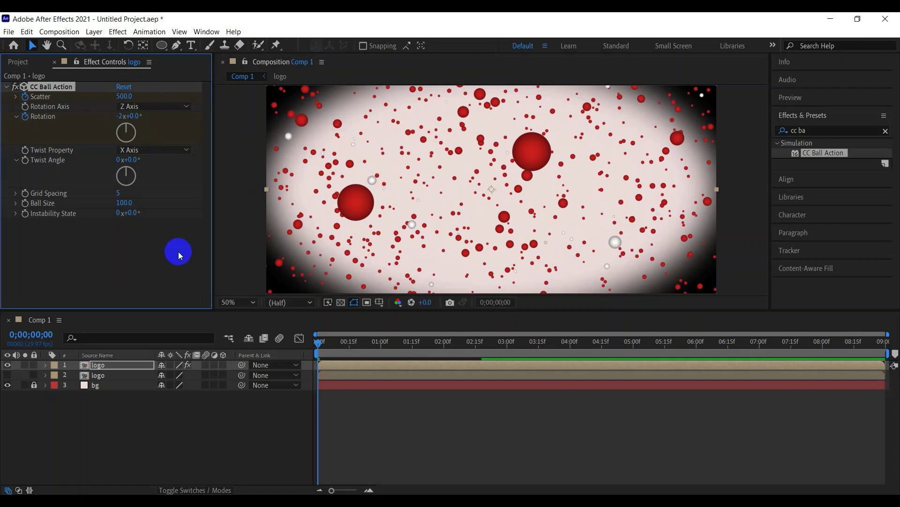
# Keyframe Grid Spacing at 0, then scrub forward to preview the animation.
pyautogui.click(25, 194)
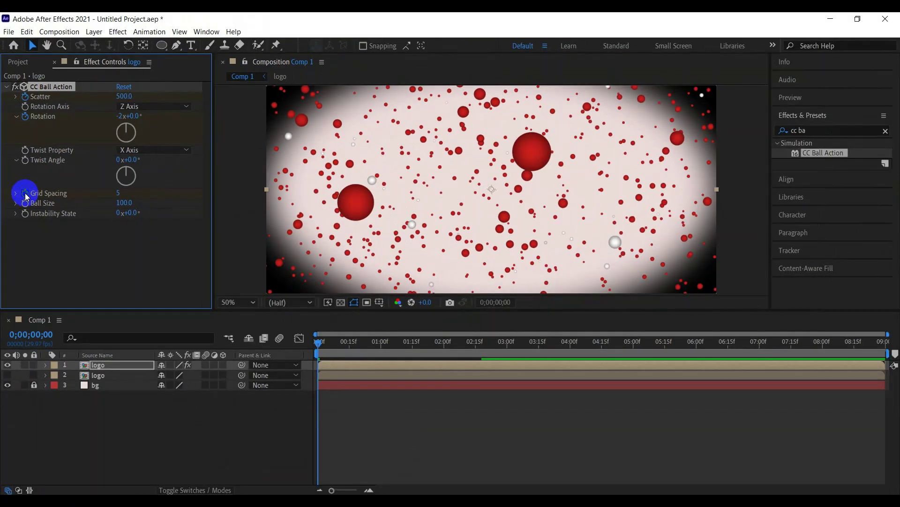
pyautogui.click(24, 193)
pyautogui.click(120, 194)
pyautogui.click(120, 194)
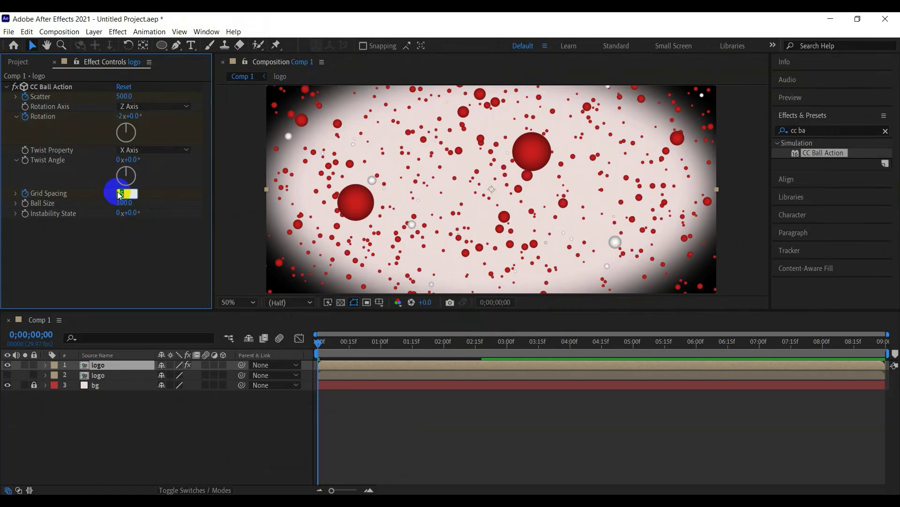
pyautogui.write('00')
pyautogui.press('Return')
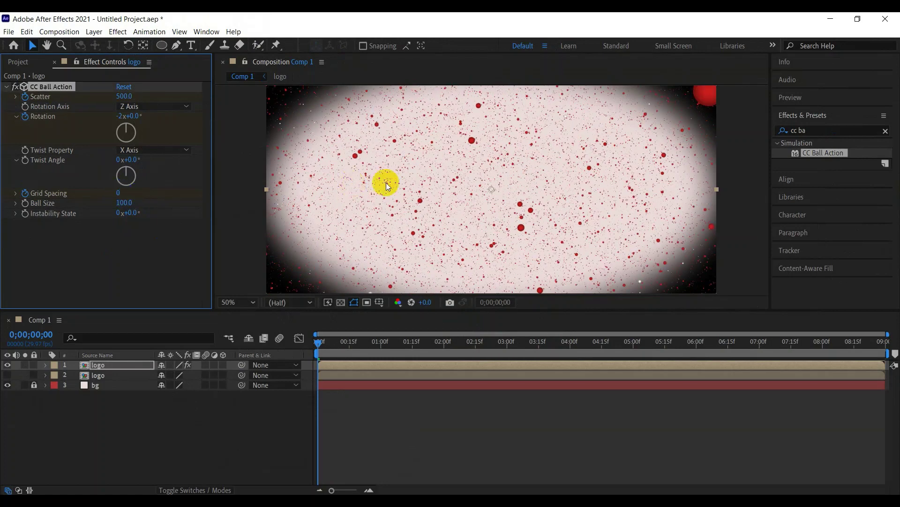
pyautogui.moveTo(319, 344); pyautogui.dragTo(482, 362)
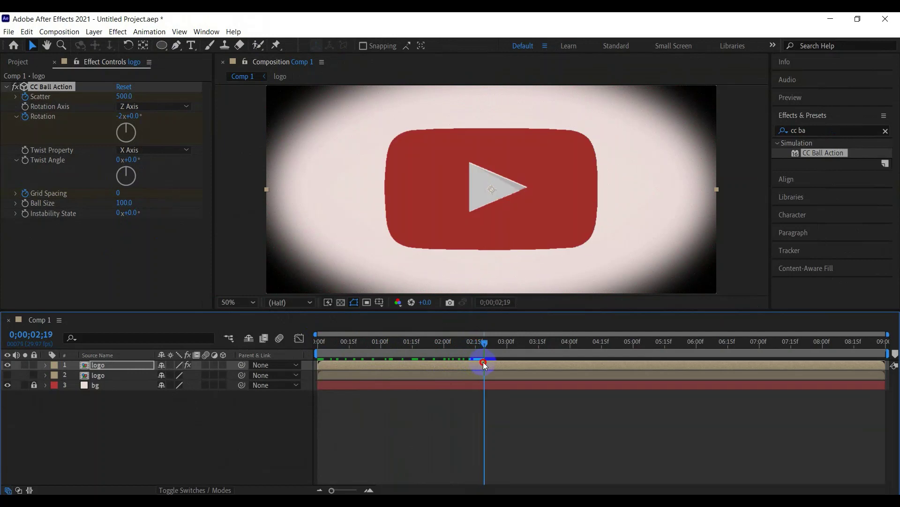
# At 0;00;02;18, set Grid Spacing to 1.
pyautogui.click(119, 193)
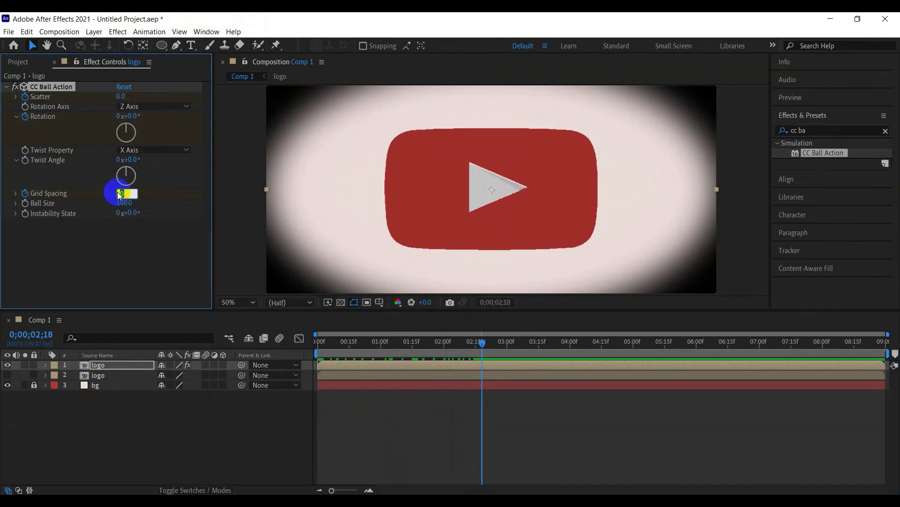
pyautogui.write('1')
pyautogui.press('Return')
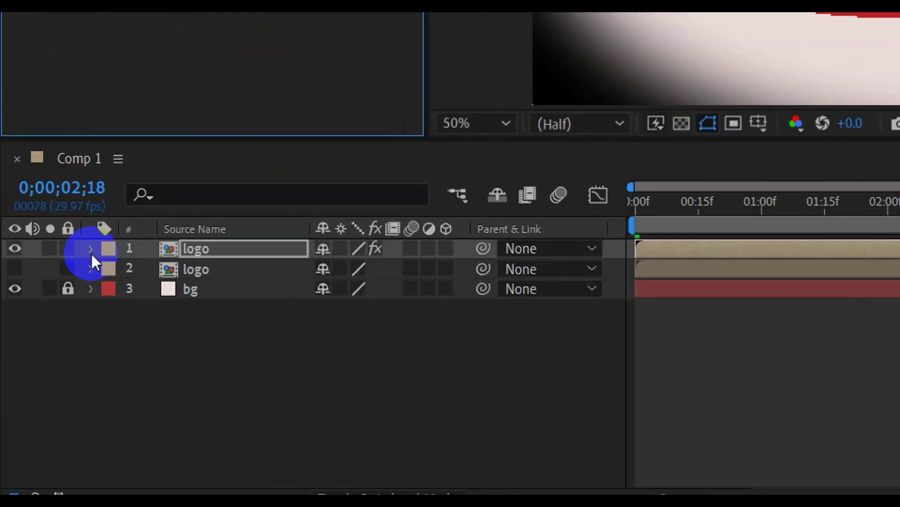
# Expand the top logo layer down to CC Ball Action's keyframed properties in the timeline.
pyautogui.click(92, 251)
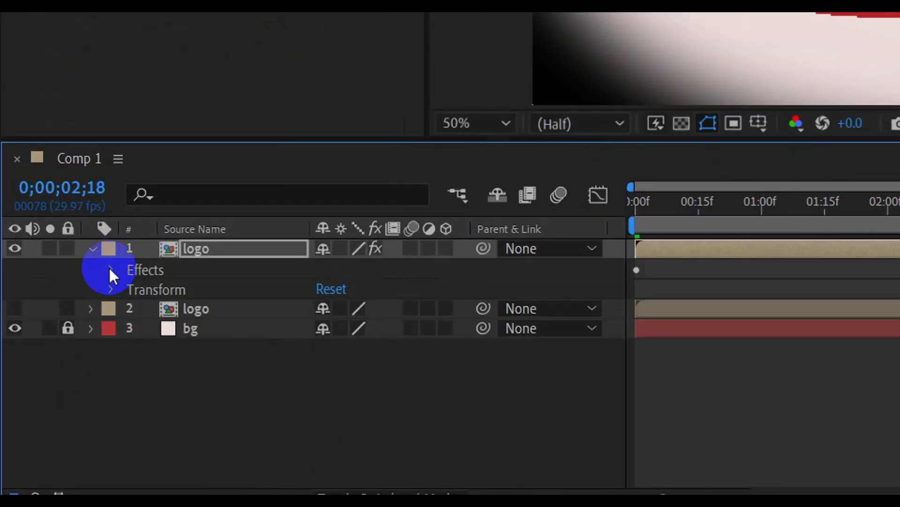
pyautogui.click(109, 270)
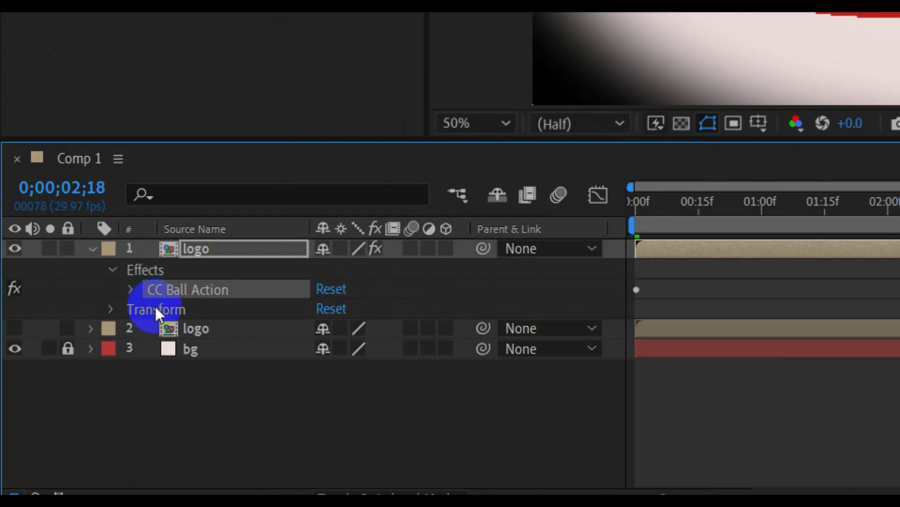
pyautogui.click(131, 289)
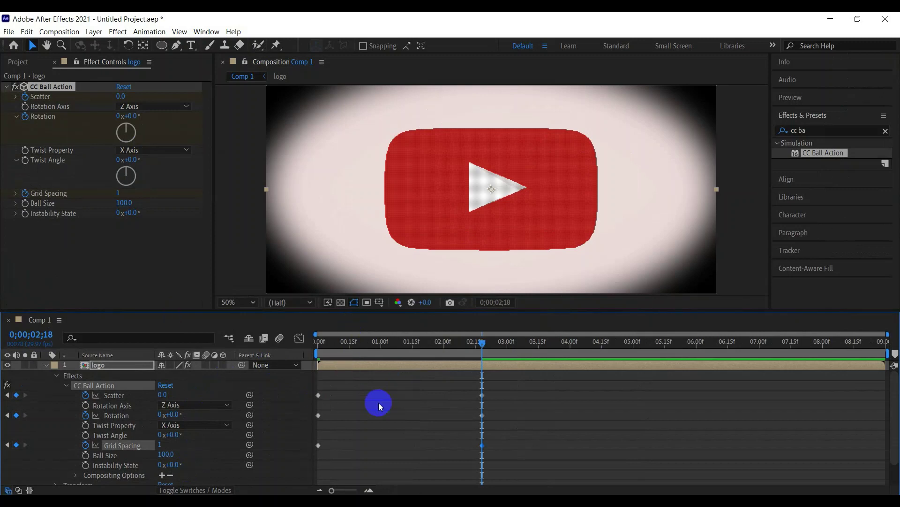
# Check the animation, then keyframe Ball Size at 200 on the first frame.
pyautogui.moveTo(482, 344); pyautogui.dragTo(533, 342)
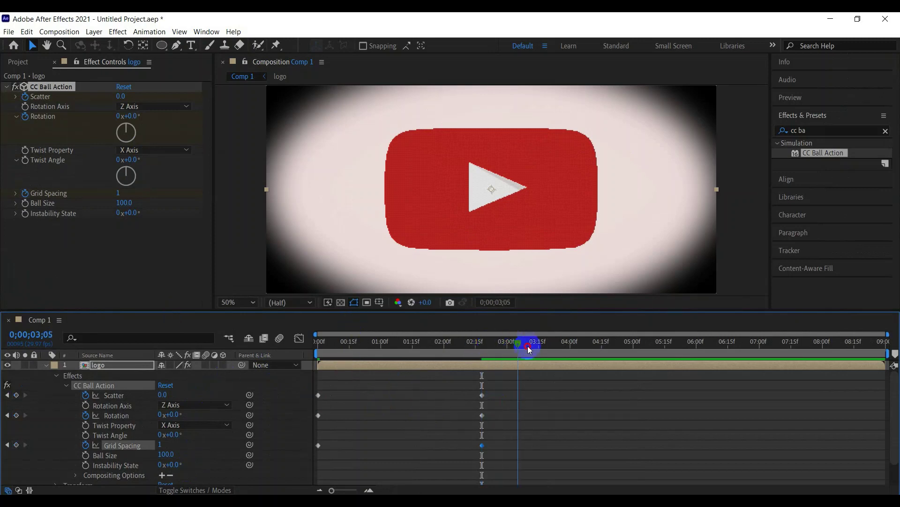
pyautogui.click(482, 416)
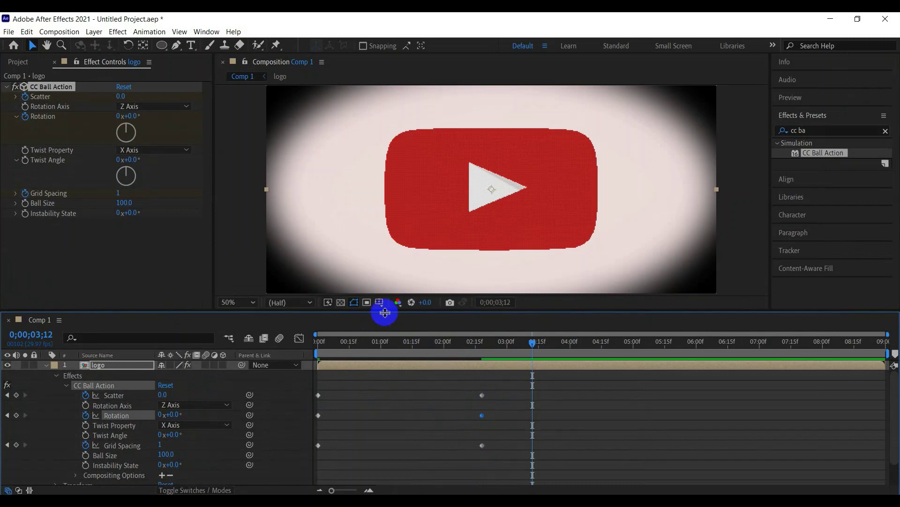
pyautogui.moveTo(382, 312); pyautogui.dragTo(393, 207)
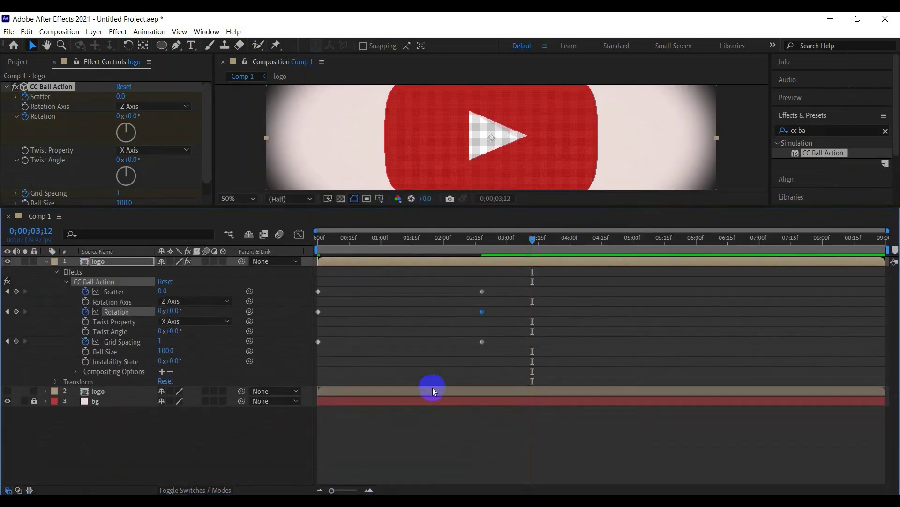
pyautogui.moveTo(533, 237)
pyautogui.mouseDown()
pyautogui.moveTo(313, 275)
pyautogui.moveTo(433, 299)
pyautogui.moveTo(485, 298)
pyautogui.mouseUp()
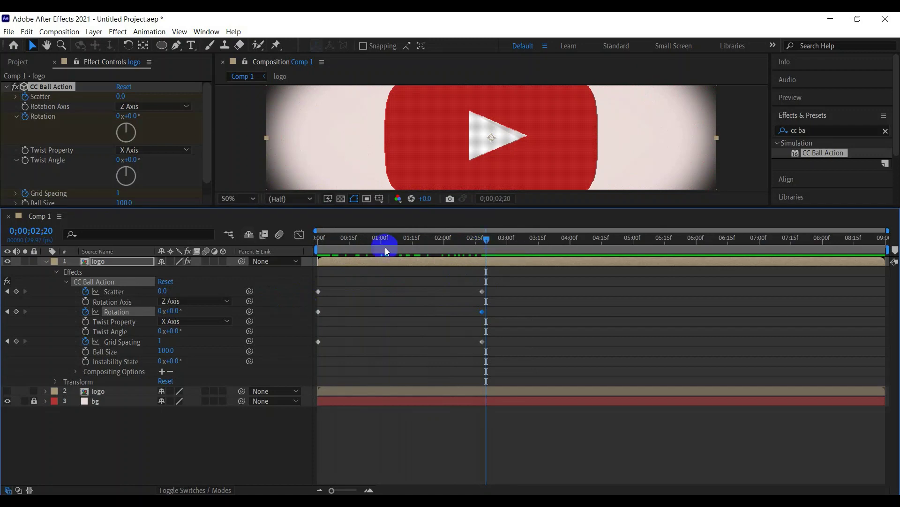
pyautogui.moveTo(488, 243); pyautogui.dragTo(307, 296)
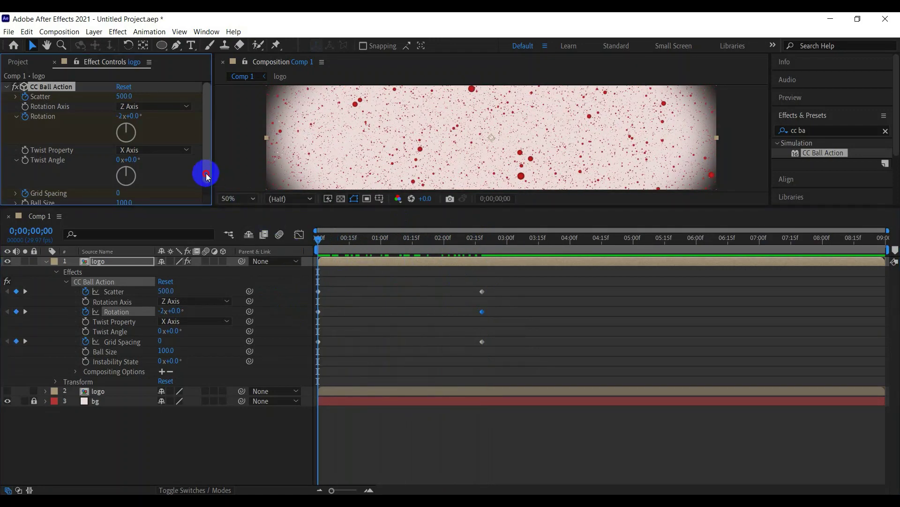
pyautogui.moveTo(207, 175); pyautogui.dragTo(200, 196)
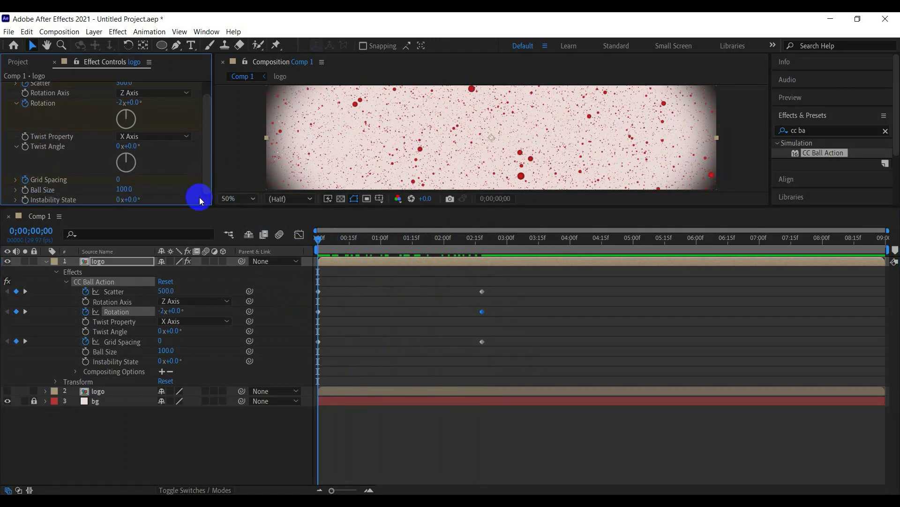
pyautogui.click(25, 190)
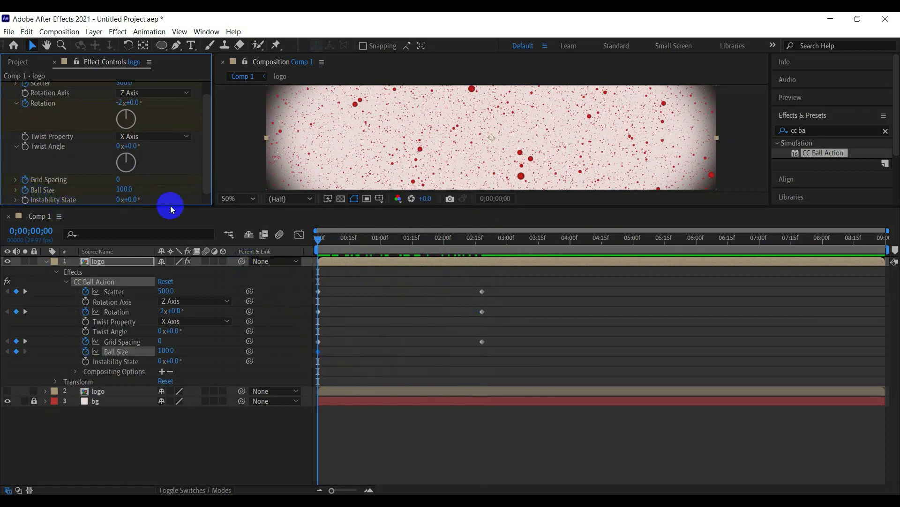
pyautogui.click(126, 189)
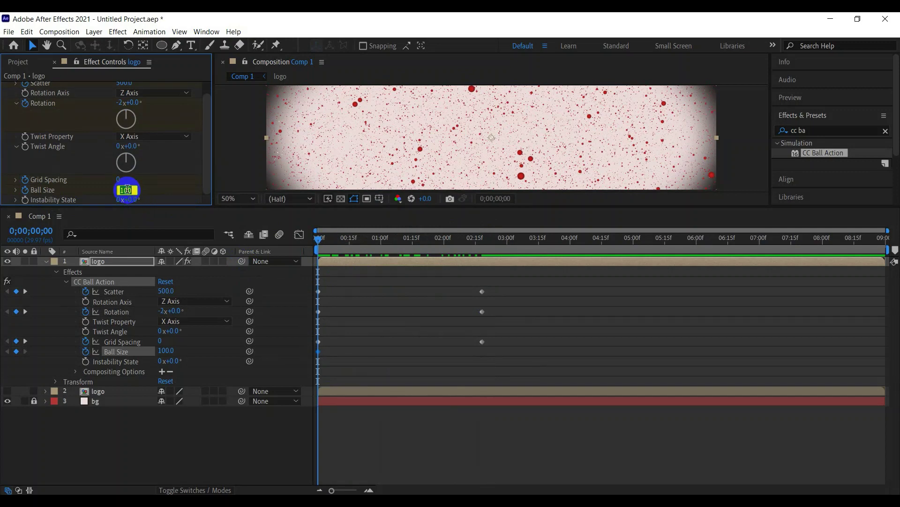
pyautogui.write('200')
pyautogui.press('Return')
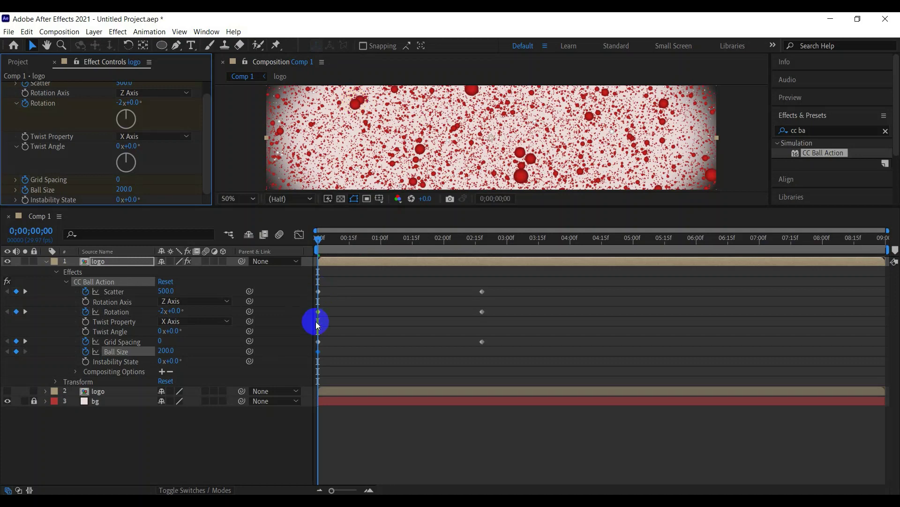
# Collapse the CC Ball Action properties and make the second logo layer visible.
pyautogui.moveTo(318, 238); pyautogui.dragTo(331, 242)
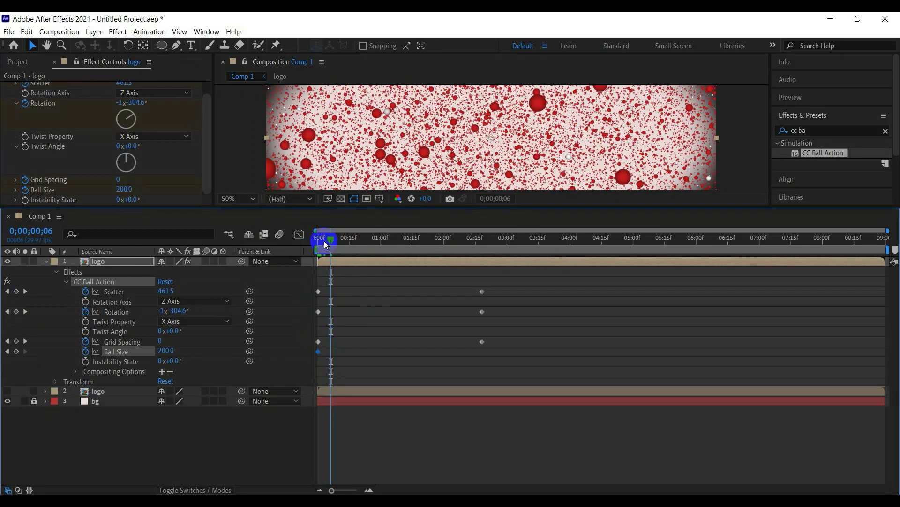
pyautogui.click(66, 282)
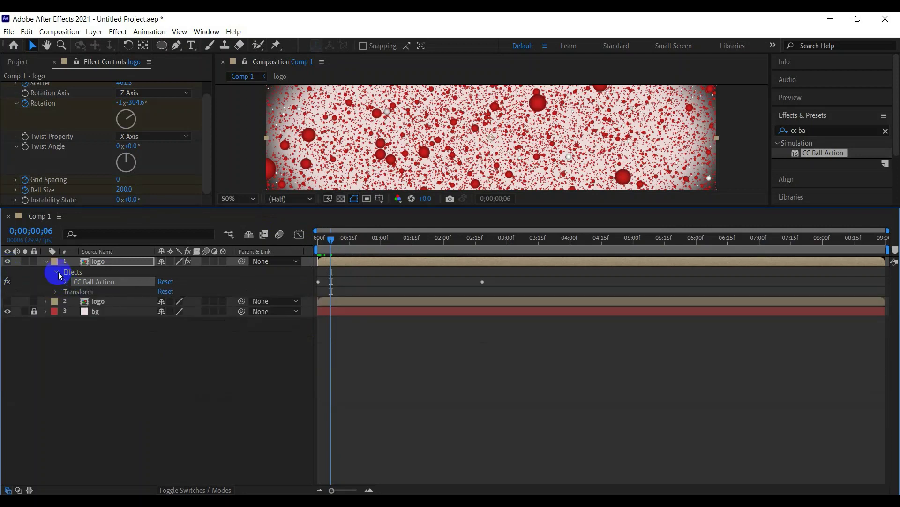
pyautogui.click(57, 272)
pyautogui.click(7, 291)
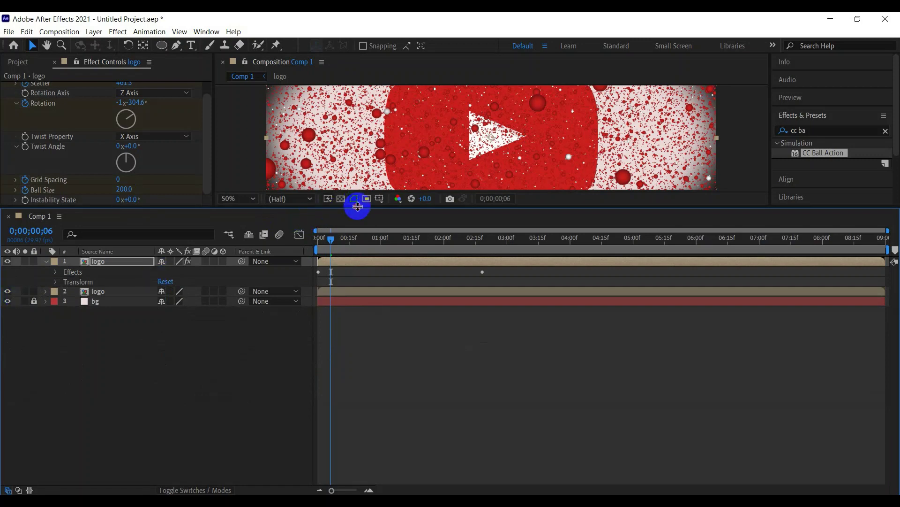
pyautogui.moveTo(358, 207); pyautogui.dragTo(359, 321)
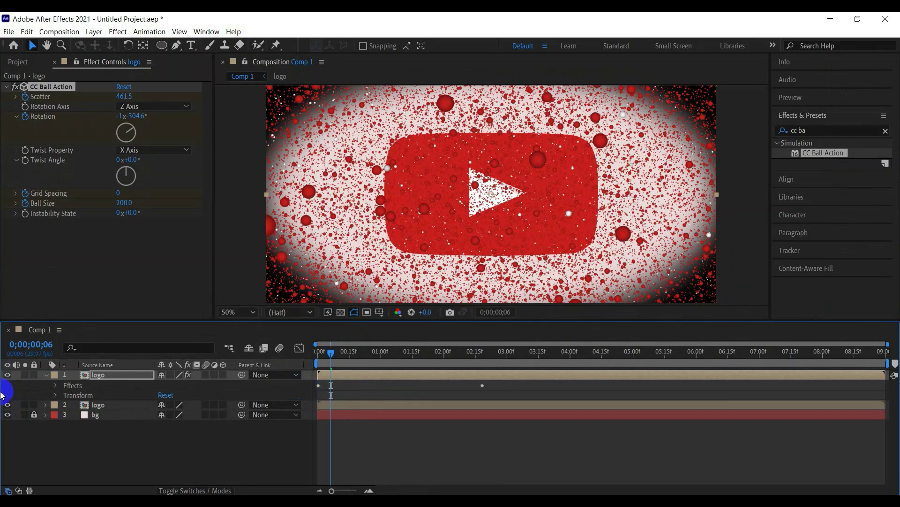
# Search 'cc l', apply CC Lens to the second logo layer, and switch to the Standard workspace at frame 0.
pyautogui.doubleClick(814, 130)
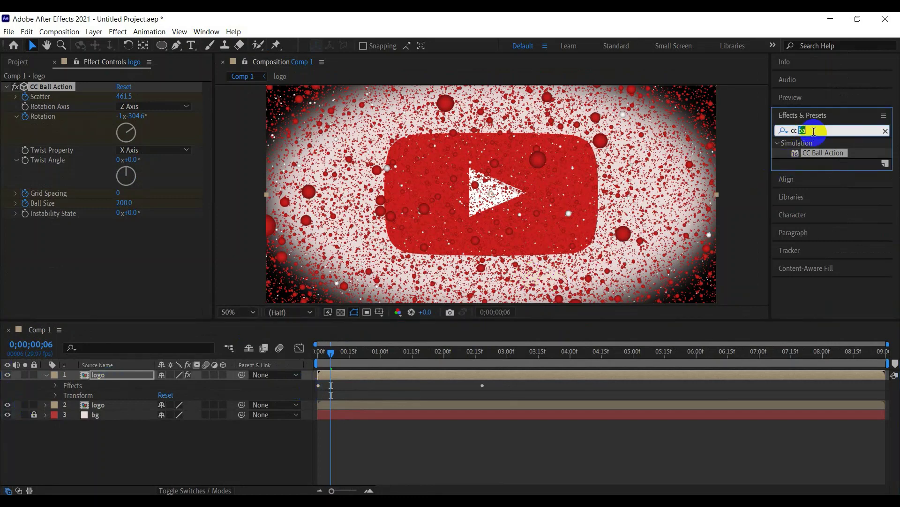
pyautogui.press('BackSpace')
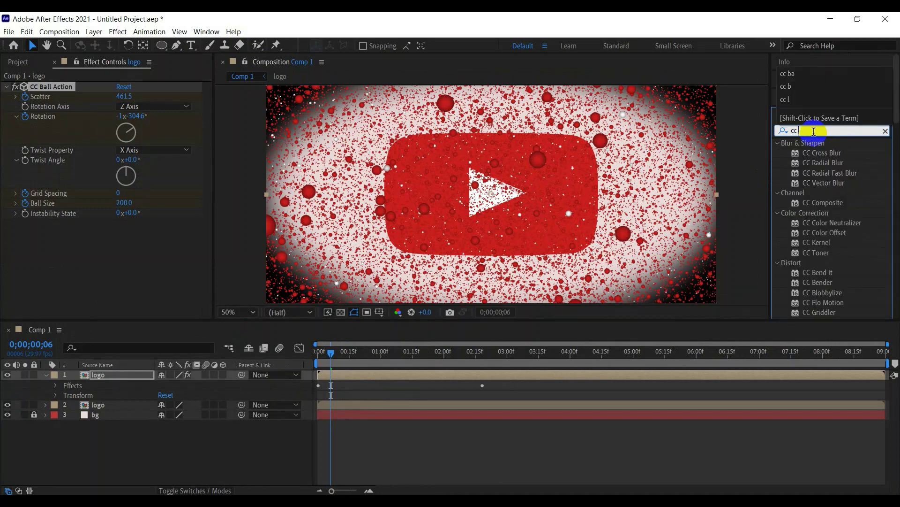
pyautogui.write('l')
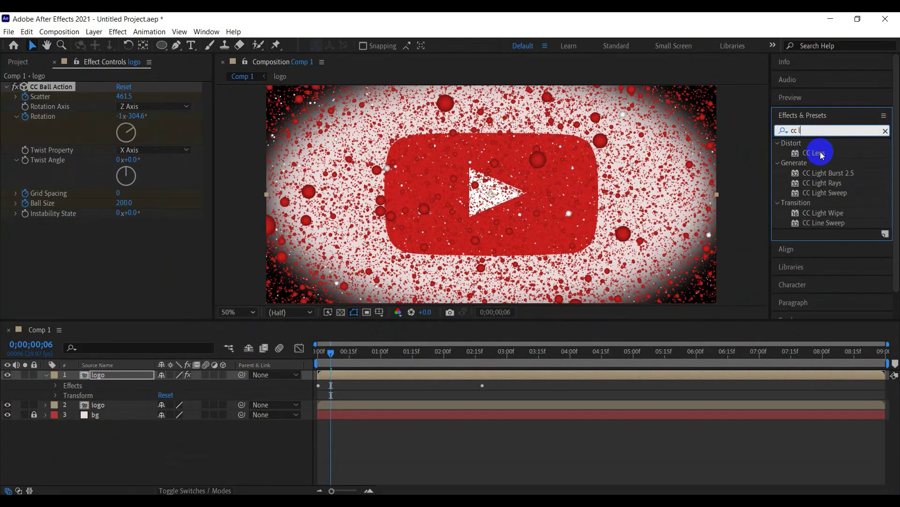
pyautogui.moveTo(822, 155)
pyautogui.mouseDown()
pyautogui.moveTo(271, 366)
pyautogui.moveTo(131, 407)
pyautogui.mouseUp()
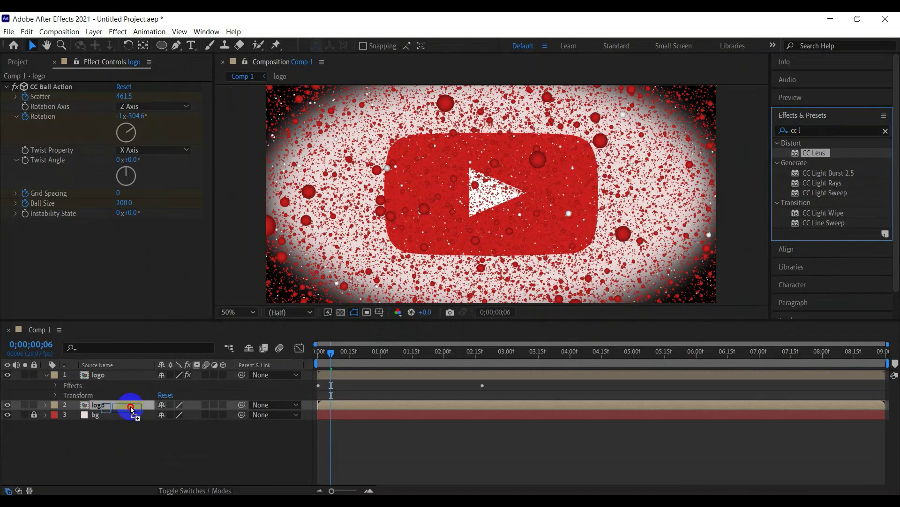
pyautogui.moveTo(130, 406); pyautogui.dragTo(130, 406)
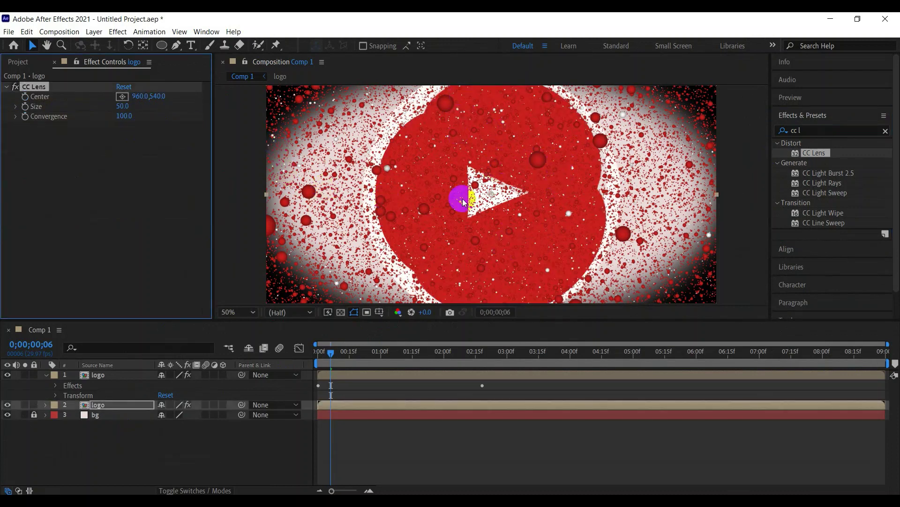
pyautogui.moveTo(330, 353); pyautogui.dragTo(312, 360)
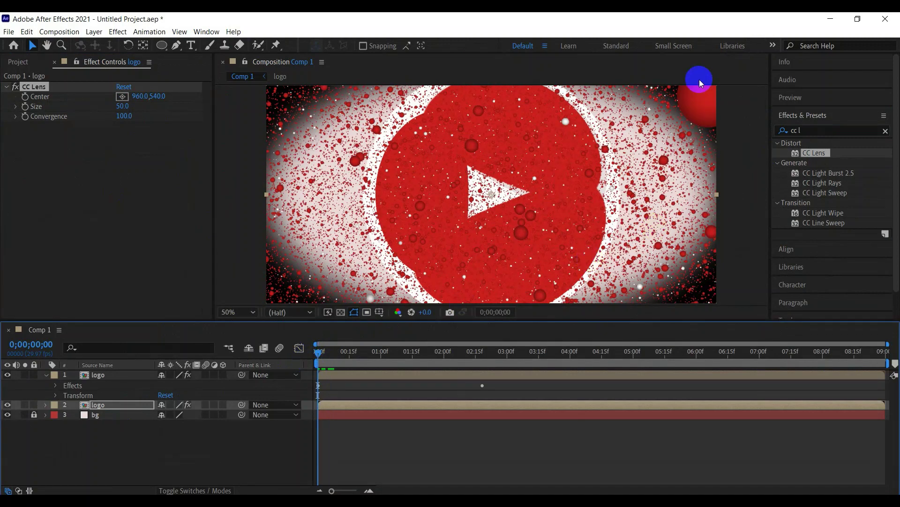
pyautogui.click(615, 46)
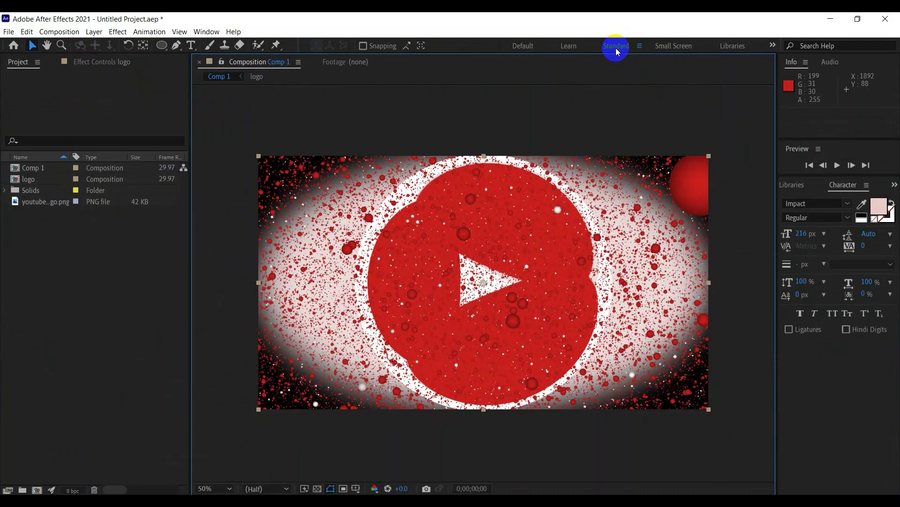
# Play and stop a preview of the animation, then return to the Default workspace.
pyautogui.click(838, 165)
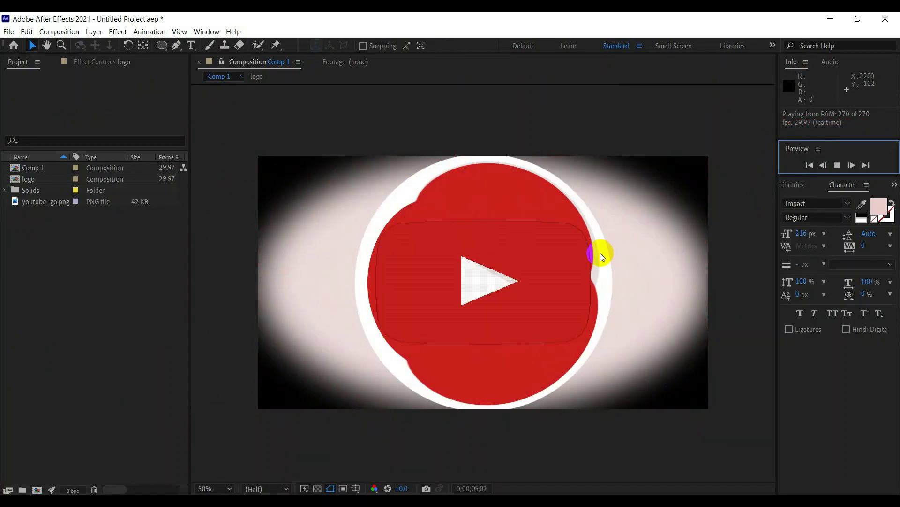
pyautogui.click(816, 167)
pyautogui.click(523, 46)
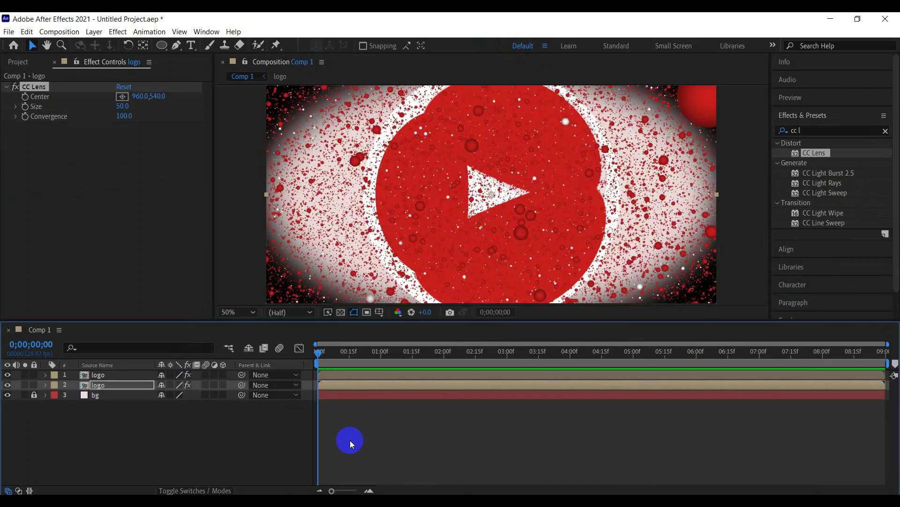
# Hide the particle layer and keyframe the CC Lens Size at 0 at 0;00;02;08.
pyautogui.click(7, 375)
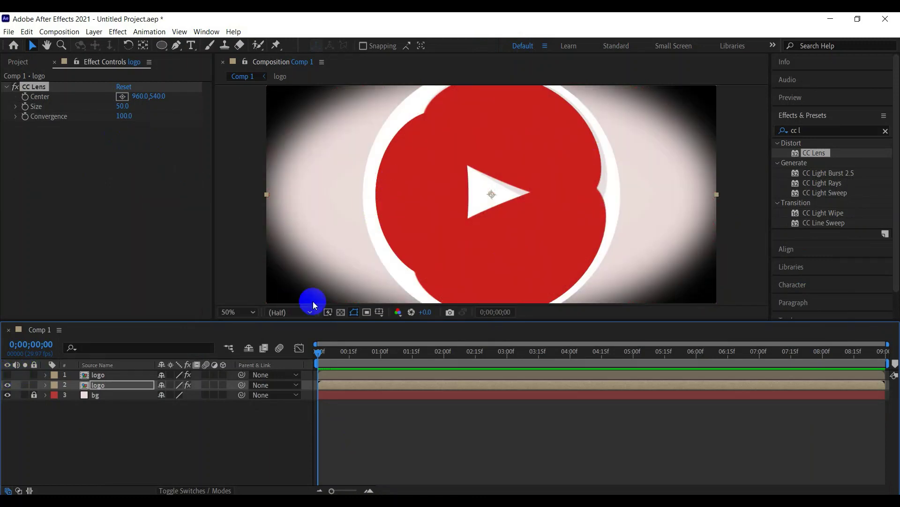
pyautogui.moveTo(319, 361); pyautogui.dragTo(461, 353)
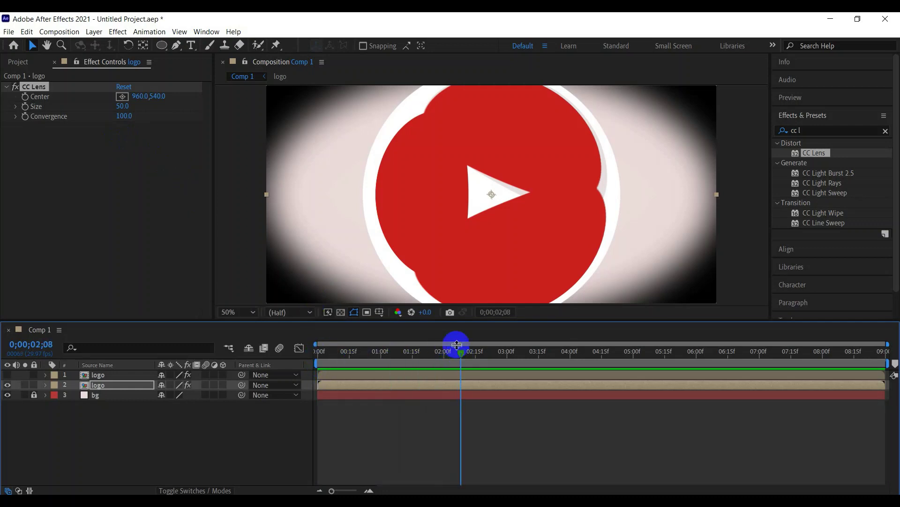
pyautogui.click(26, 108)
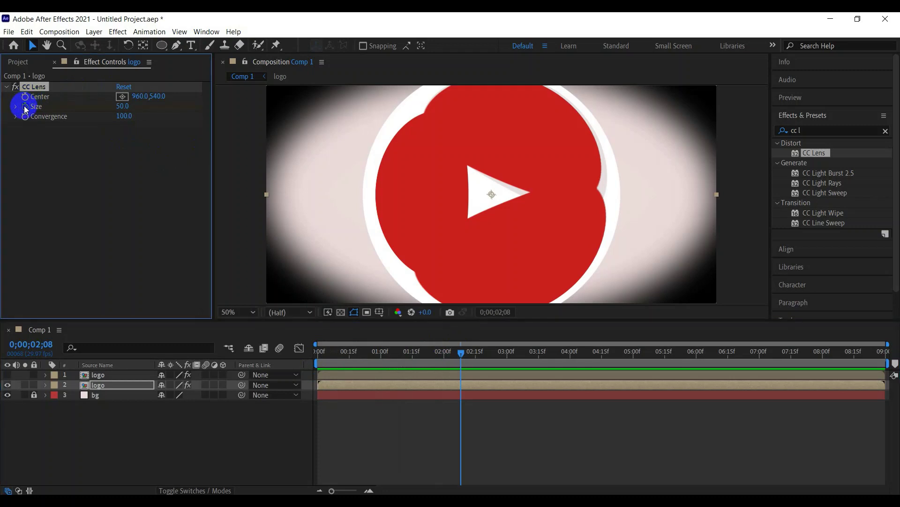
pyautogui.click(123, 106)
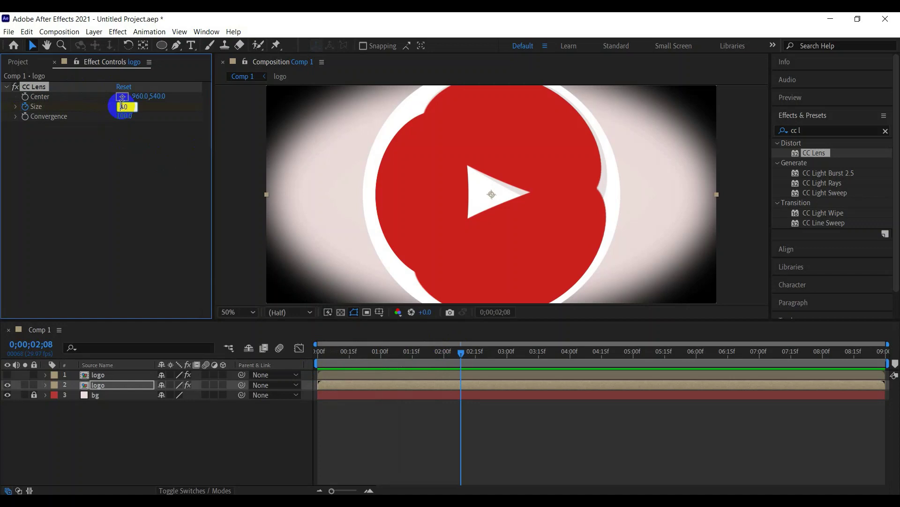
pyautogui.click(124, 106)
pyautogui.write('0')
pyautogui.press('Return')
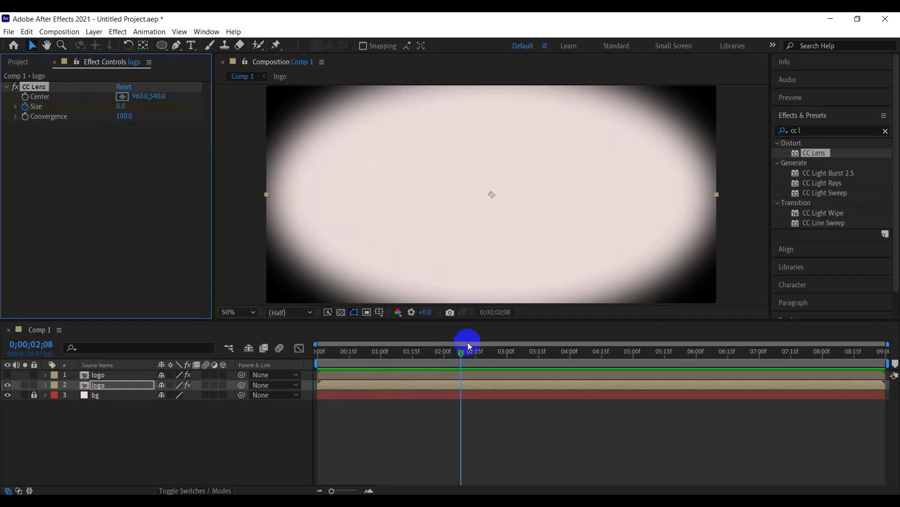
# Set a second CC Lens Size keyframe of 400 at 0;00;03;15.
pyautogui.moveTo(462, 356); pyautogui.dragTo(540, 363)
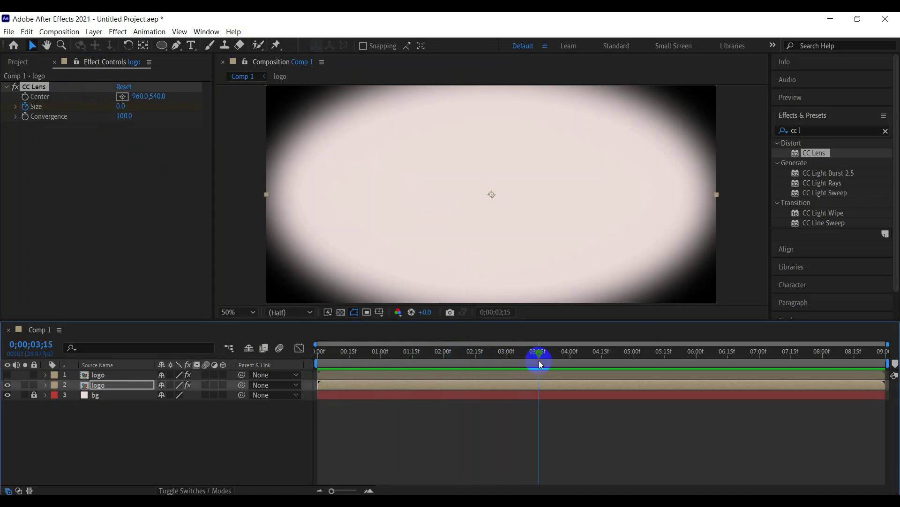
pyautogui.click(122, 106)
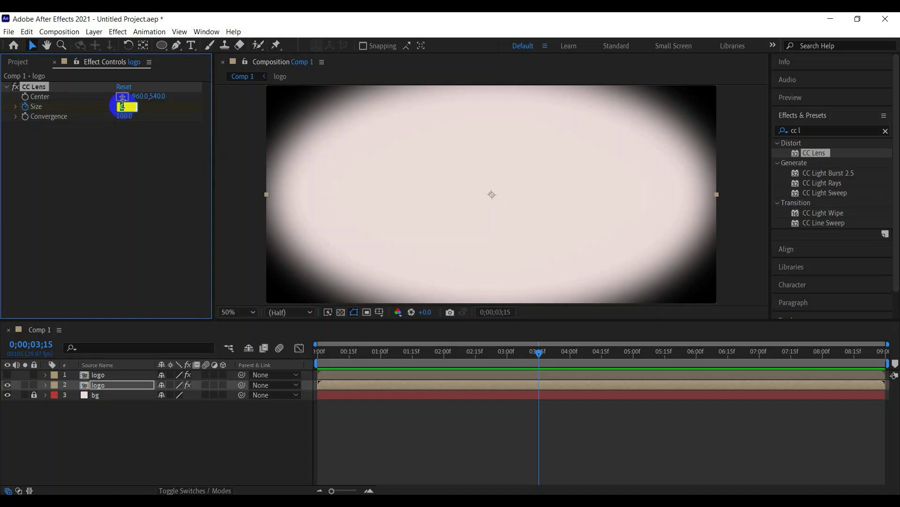
pyautogui.write('400')
pyautogui.press('Return')
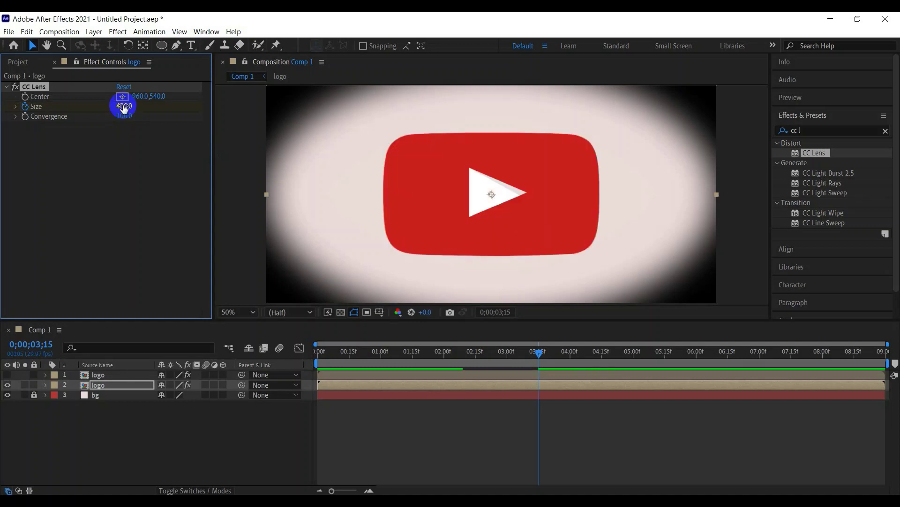
# Expand both logo layers to show the CC Lens keyframes in the timeline.
pyautogui.click(46, 385)
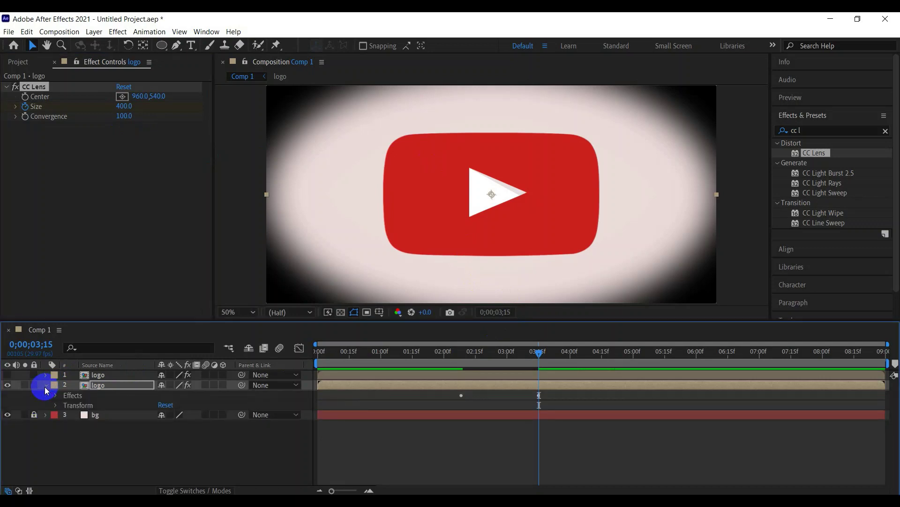
pyautogui.click(55, 395)
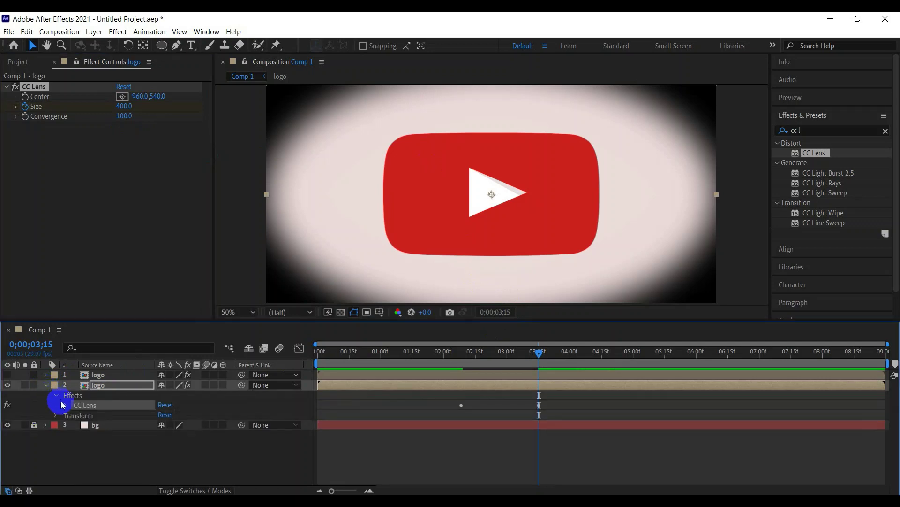
pyautogui.click(67, 405)
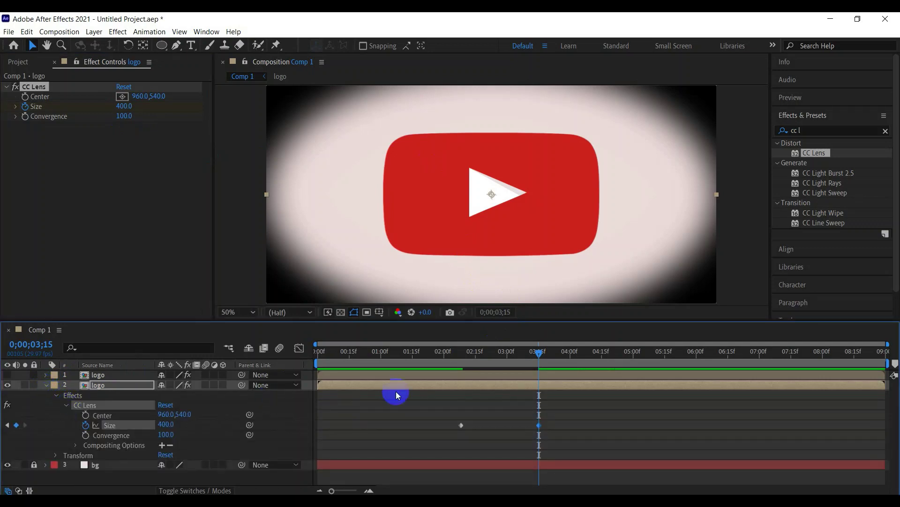
pyautogui.click(45, 375)
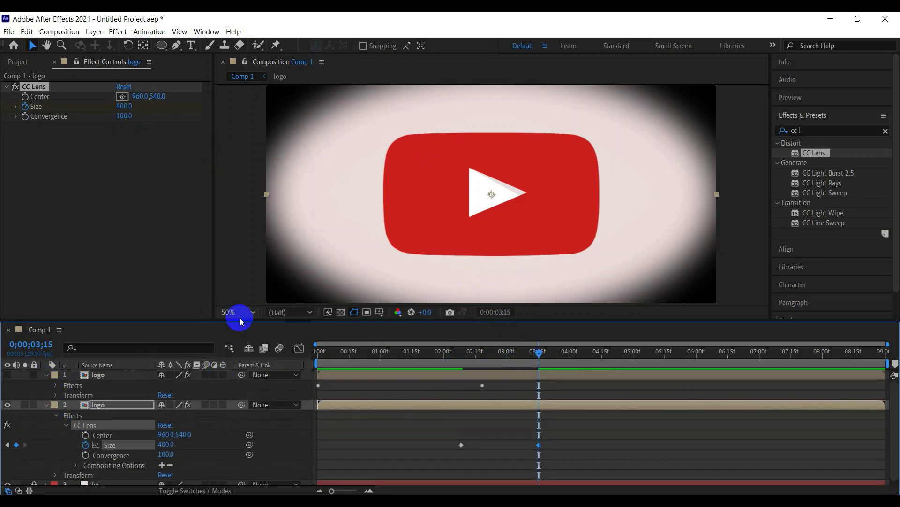
pyautogui.moveTo(241, 321); pyautogui.dragTo(272, 142)
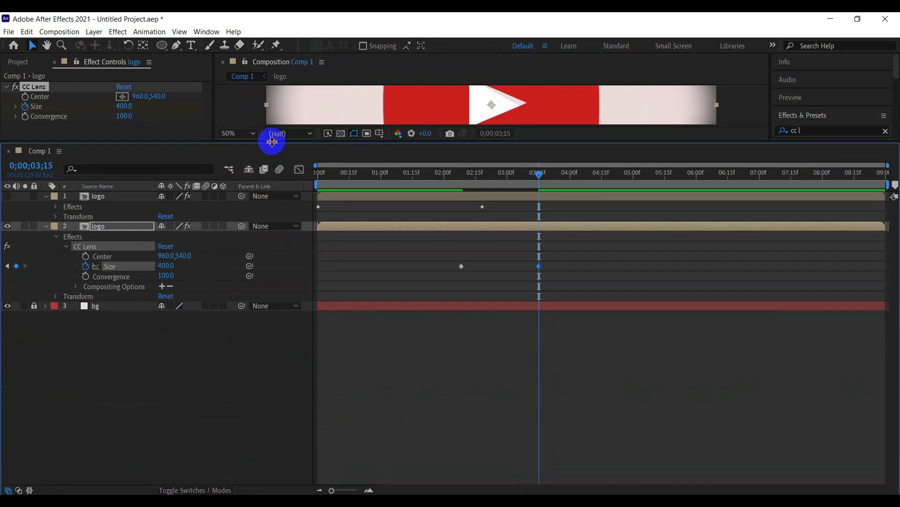
# Move both CC Lens Size keyframes slightly earlier in the timeline.
pyautogui.click(55, 207)
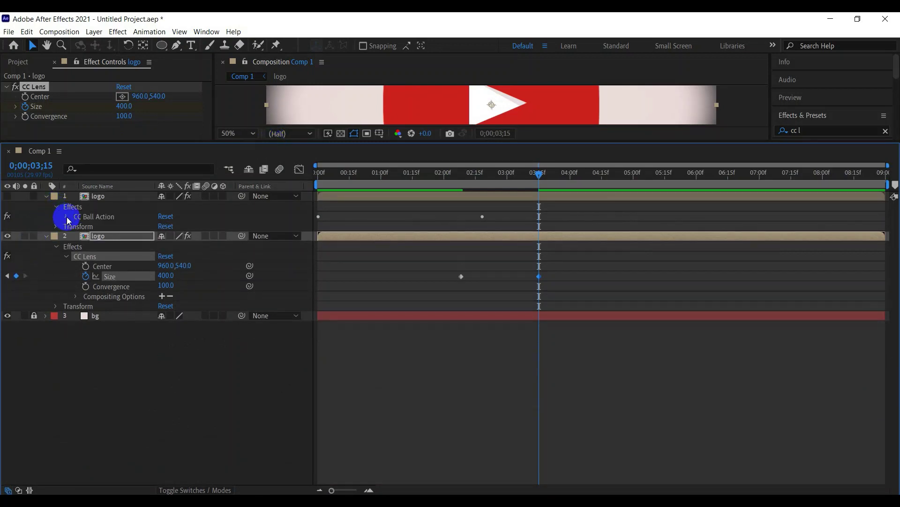
pyautogui.click(67, 218)
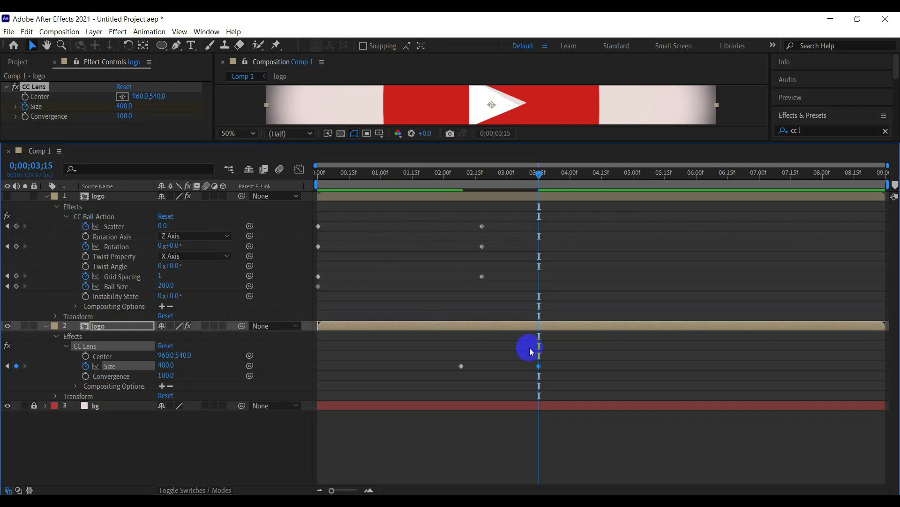
pyautogui.click(539, 176)
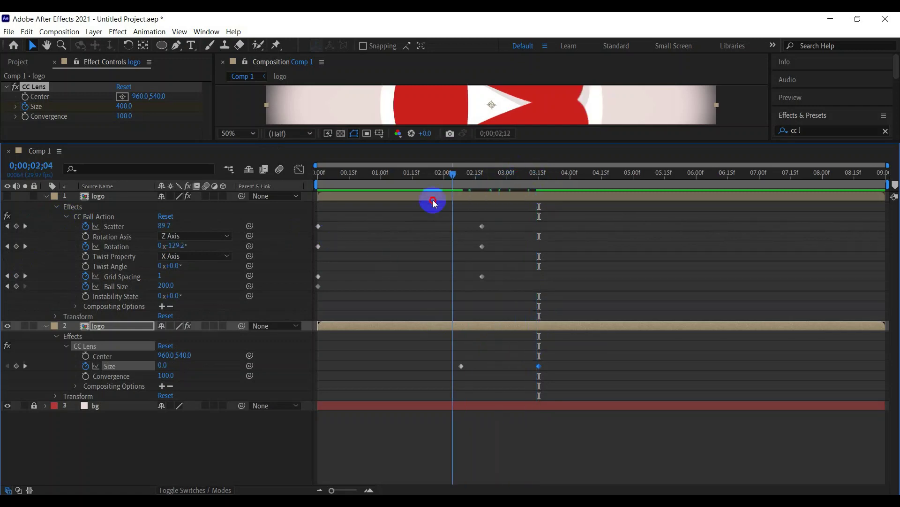
pyautogui.moveTo(519, 176); pyautogui.dragTo(394, 176)
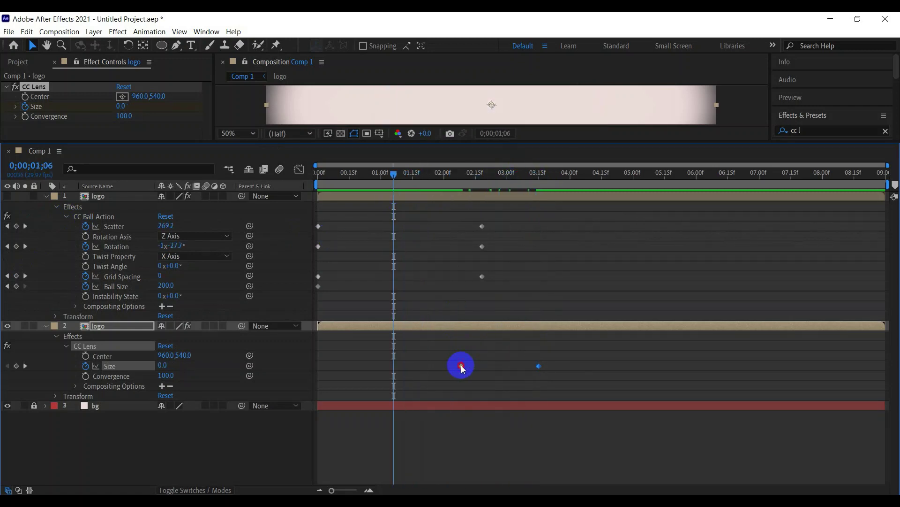
pyautogui.moveTo(462, 368); pyautogui.dragTo(458, 368)
pyautogui.moveTo(457, 368); pyautogui.dragTo(454, 366)
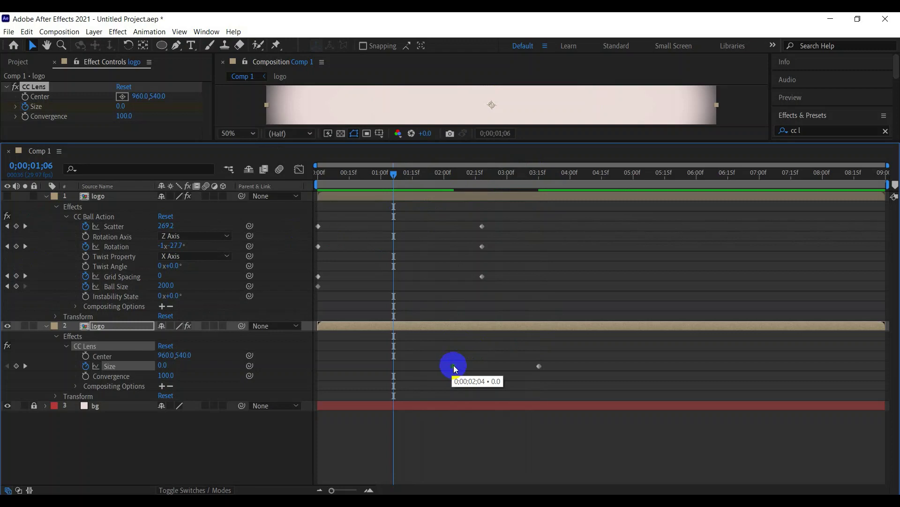
pyautogui.click(534, 368)
pyautogui.moveTo(533, 368); pyautogui.dragTo(515, 366)
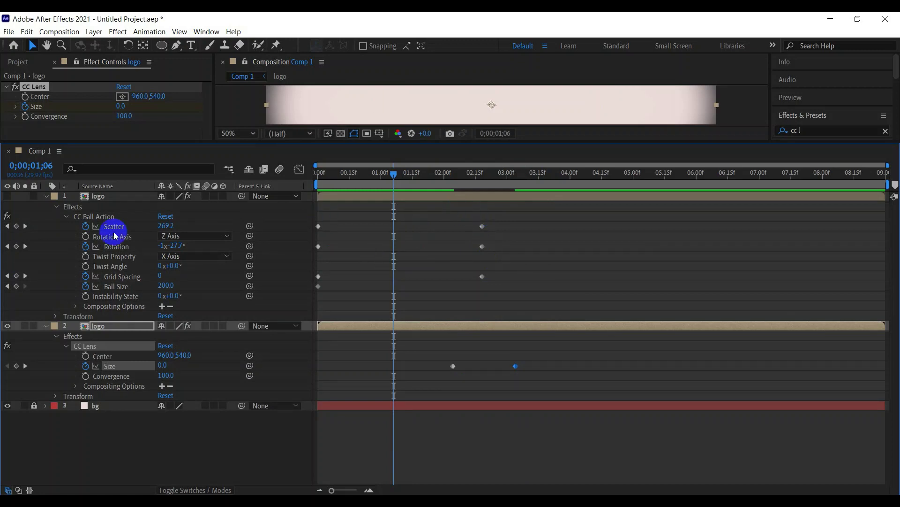
# Show the top logo layer again, return to frame 0, and collapse both layers.
pyautogui.click(6, 198)
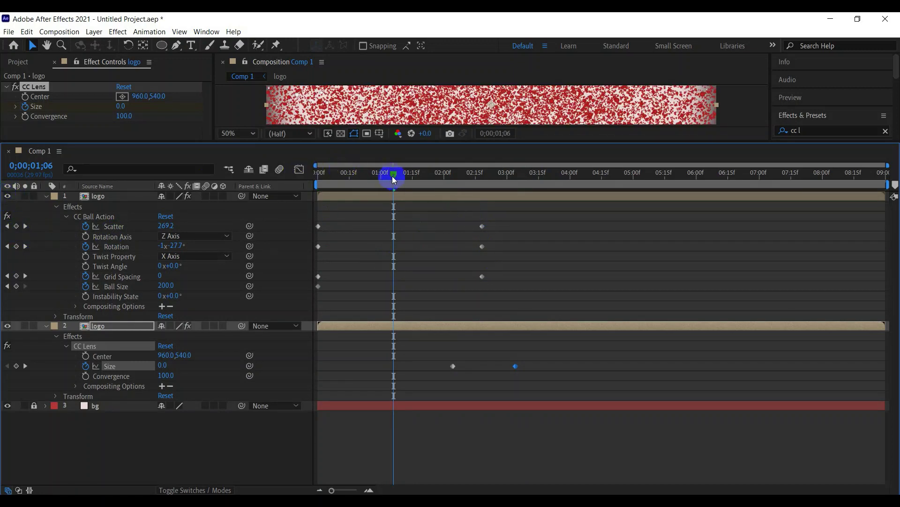
pyautogui.moveTo(393, 176); pyautogui.dragTo(313, 177)
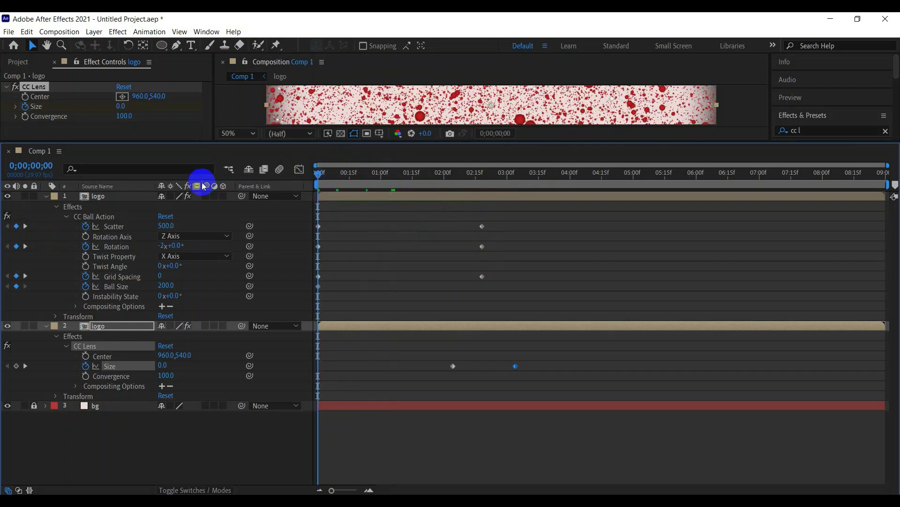
pyautogui.click(56, 206)
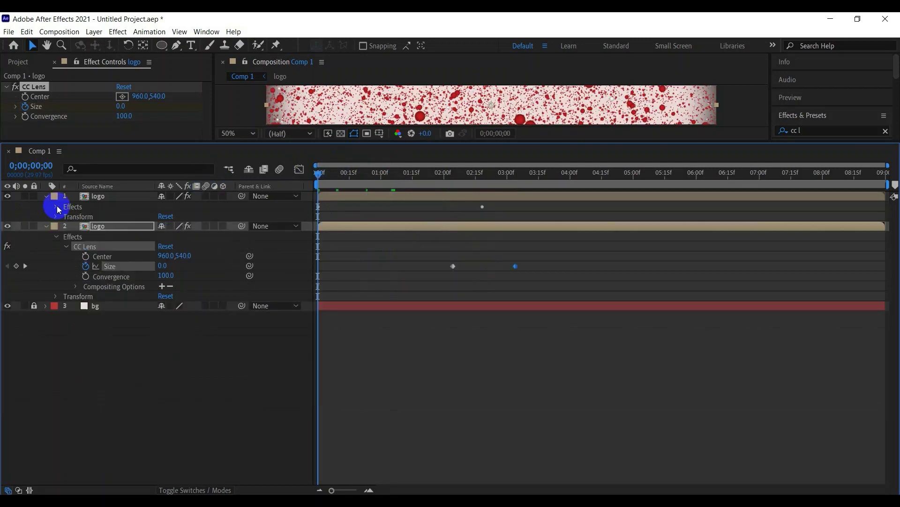
pyautogui.click(47, 225)
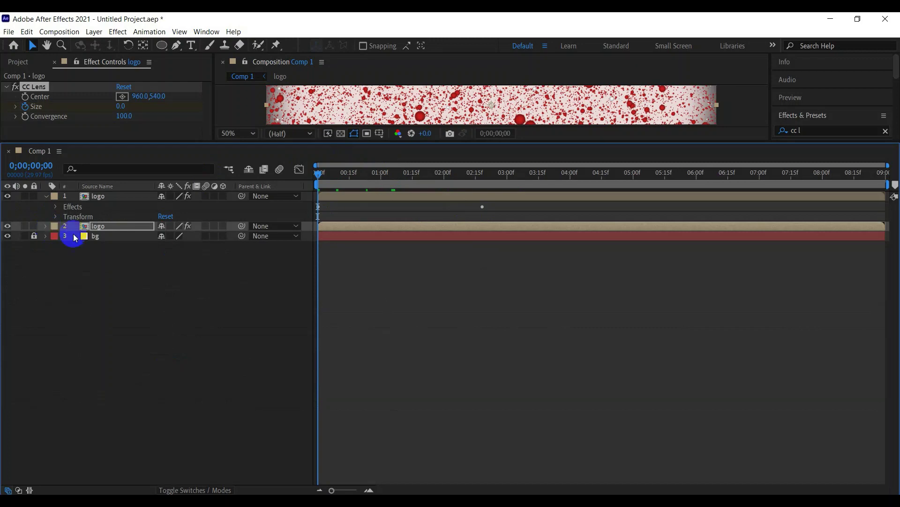
pyautogui.click(47, 196)
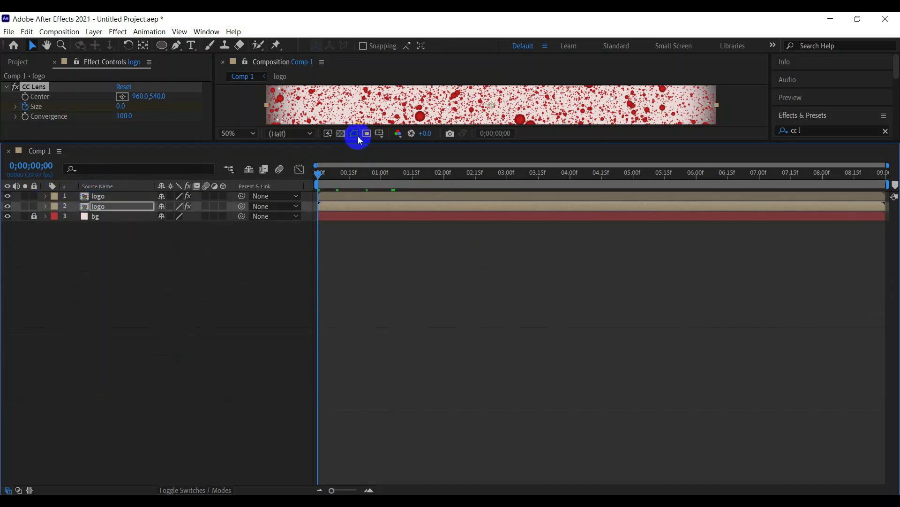
# Enlarge the viewer in the Standard workspace, then play and stop a logo animation preview.
pyautogui.moveTo(357, 141); pyautogui.dragTo(407, 368)
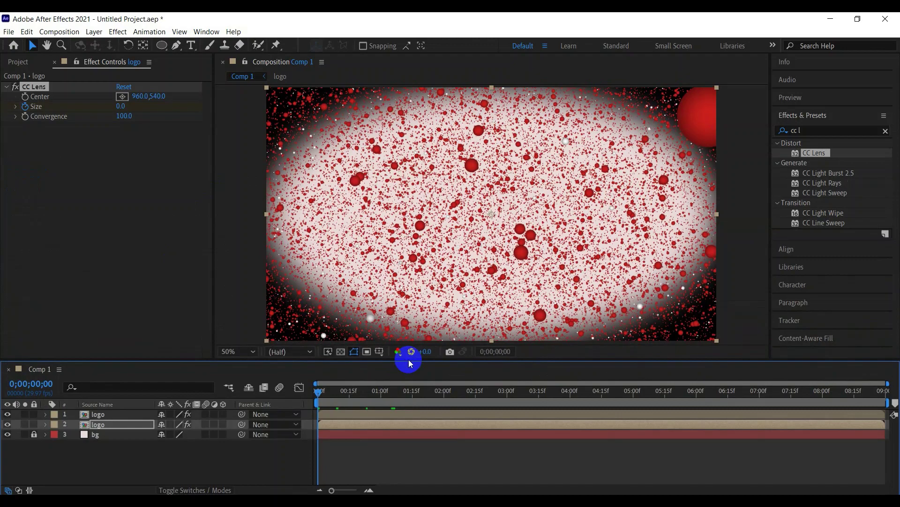
pyautogui.click(616, 46)
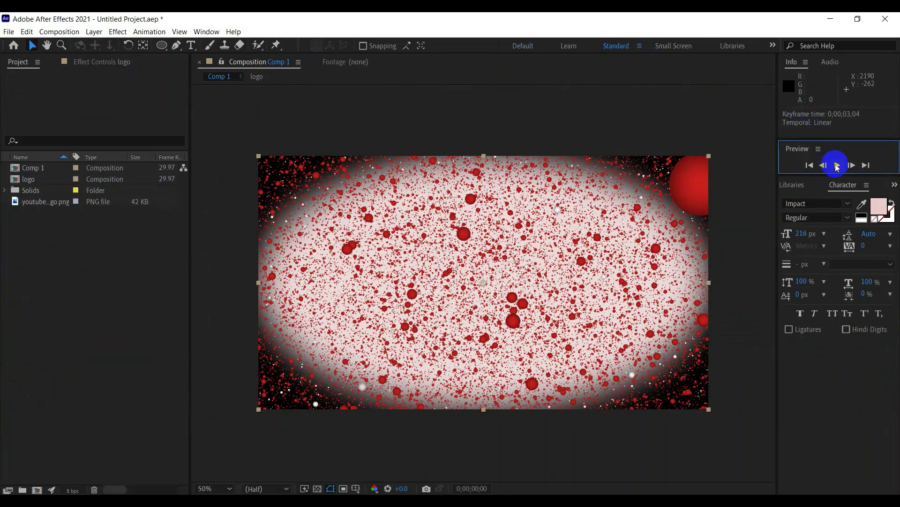
pyautogui.click(837, 165)
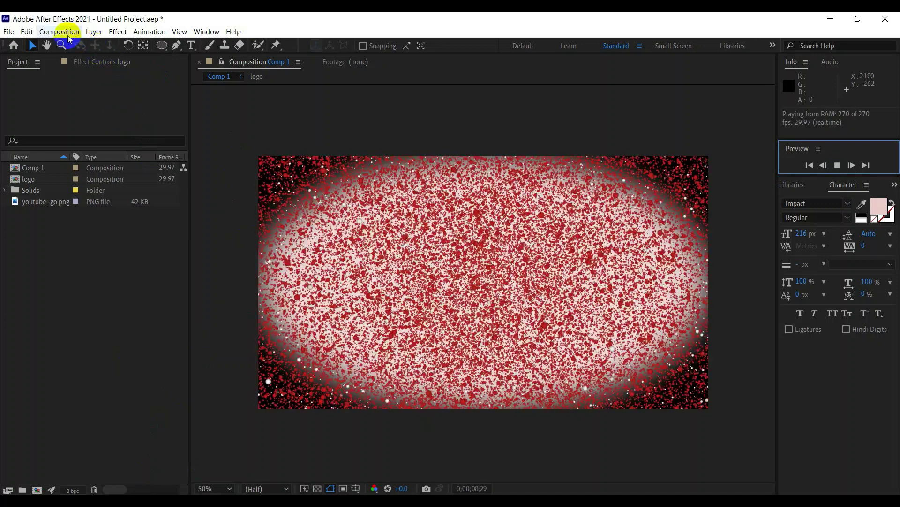
pyautogui.click(838, 166)
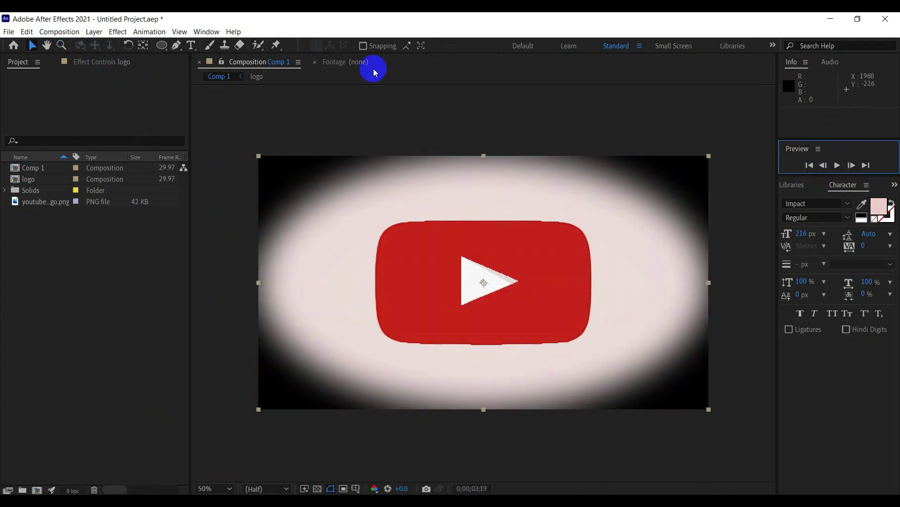
# Open the Composition menu to reach Add to Render Queue.
pyautogui.click(64, 33)
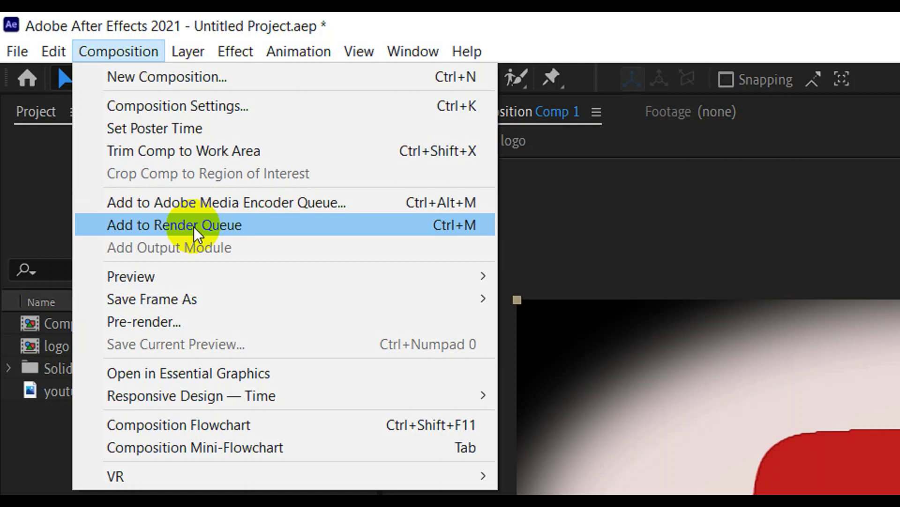
# Queue Comp 1 for rendering with its Lossless AVI output unchanged, then minimize After Effects.
pyautogui.click(193, 226)
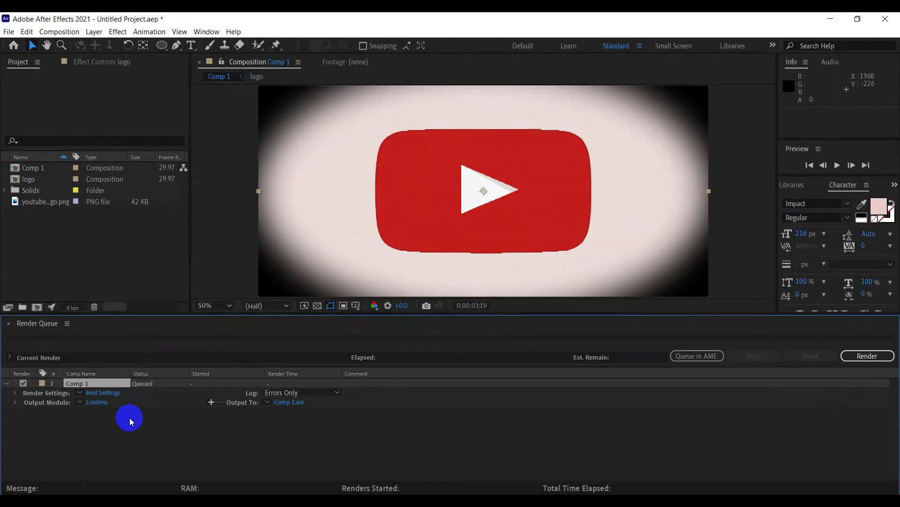
pyautogui.moveTo(167, 312)
pyautogui.mouseDown()
pyautogui.moveTo(181, 249)
pyautogui.moveTo(169, 195)
pyautogui.mouseUp()
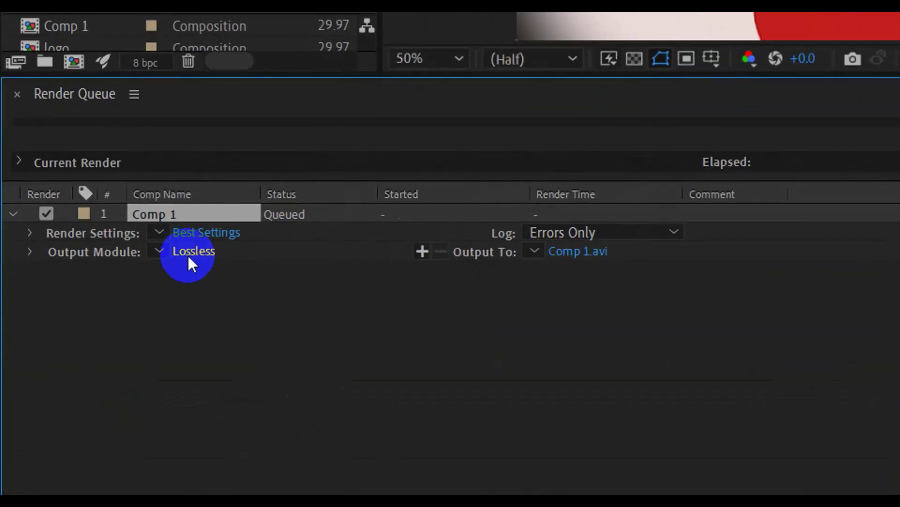
pyautogui.click(190, 256)
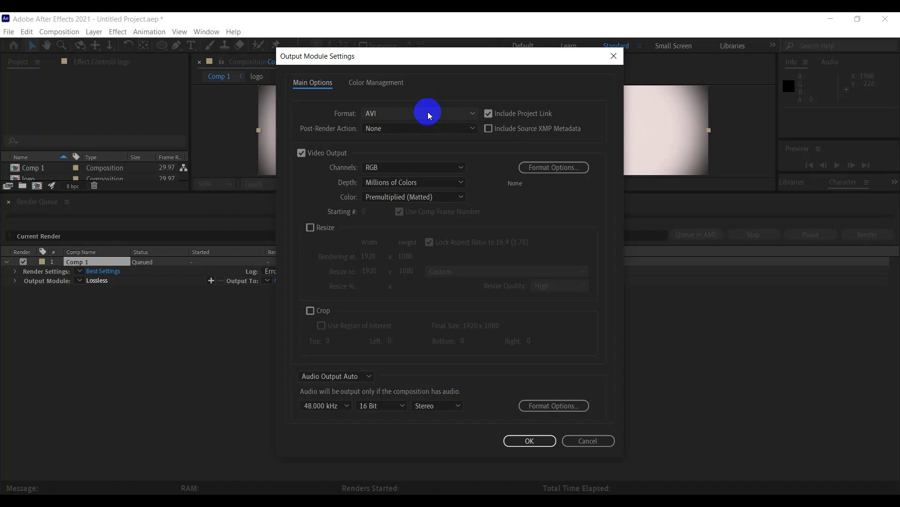
pyautogui.click(429, 115)
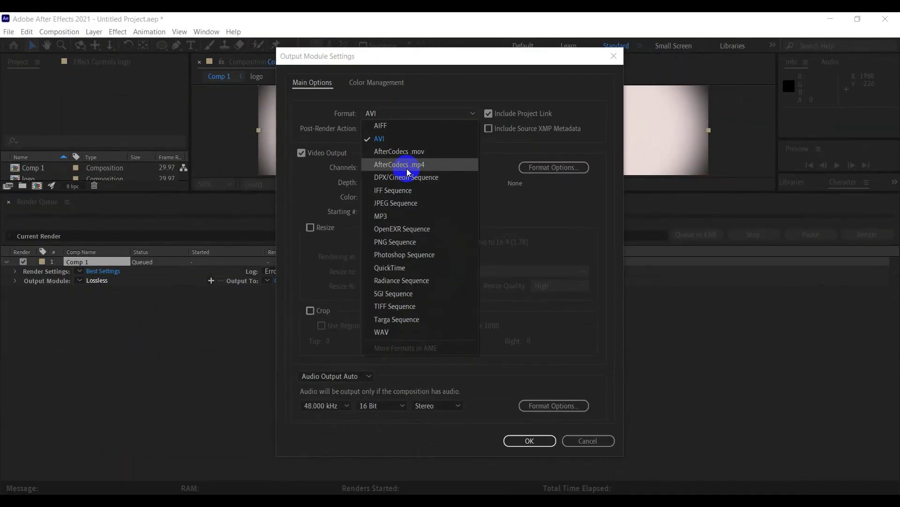
pyautogui.click(589, 441)
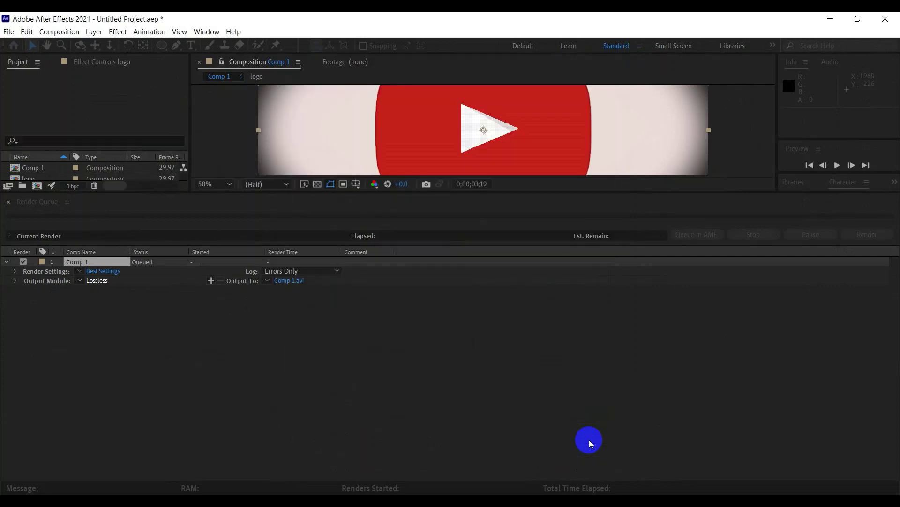
pyautogui.click(830, 19)
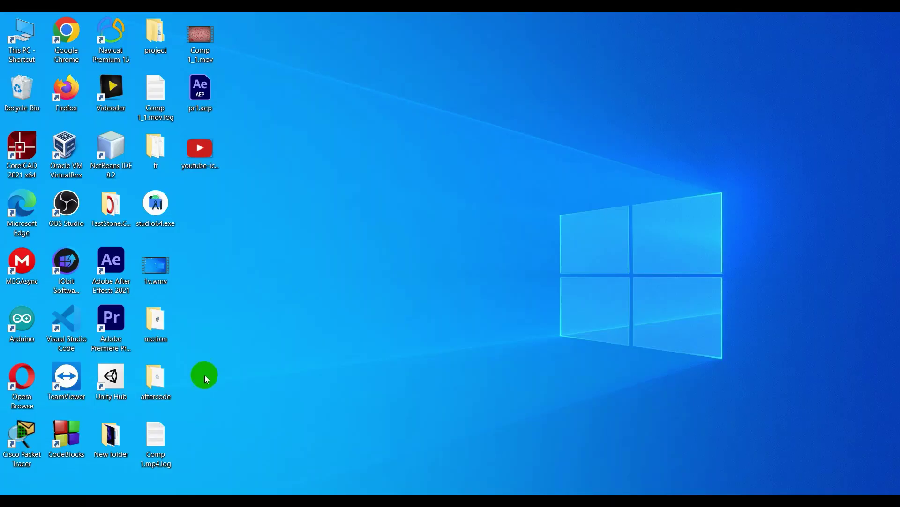
# Copy the AEscripts_AfterCodecs_v1.3.4 folder from the aftercode folder.
pyautogui.doubleClick(156, 395)
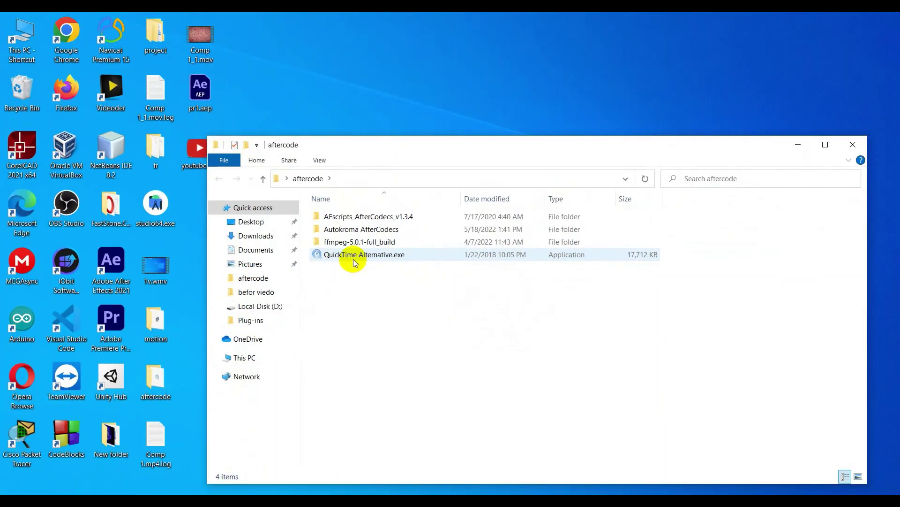
pyautogui.click(347, 220)
pyautogui.doubleClick(348, 221)
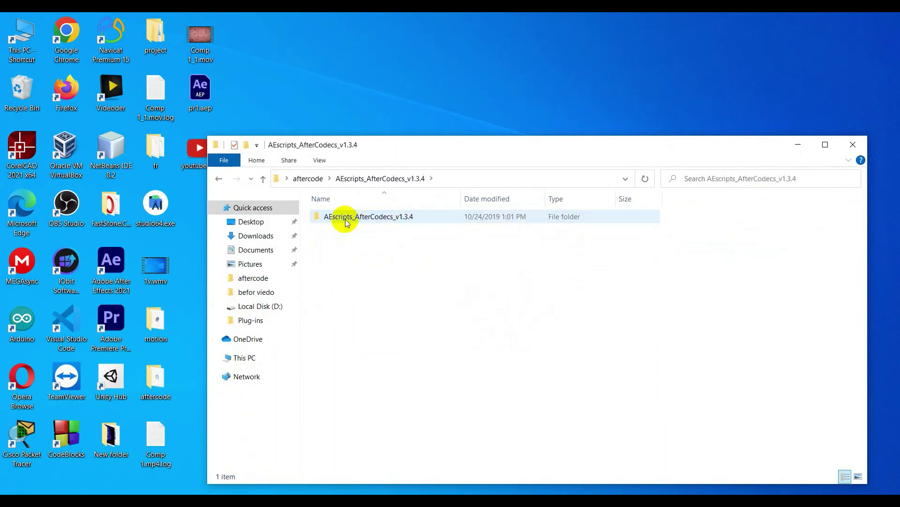
pyautogui.click(345, 221)
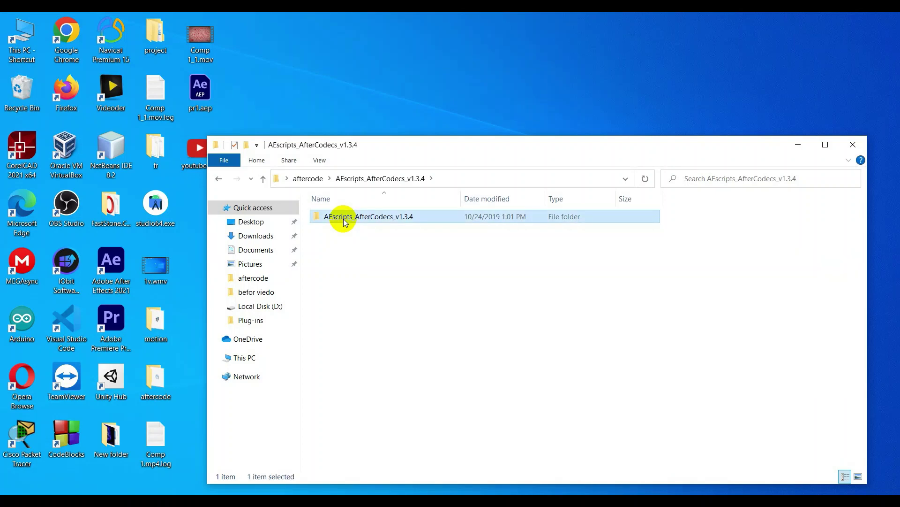
pyautogui.rightClick(345, 221)
pyautogui.click(382, 425)
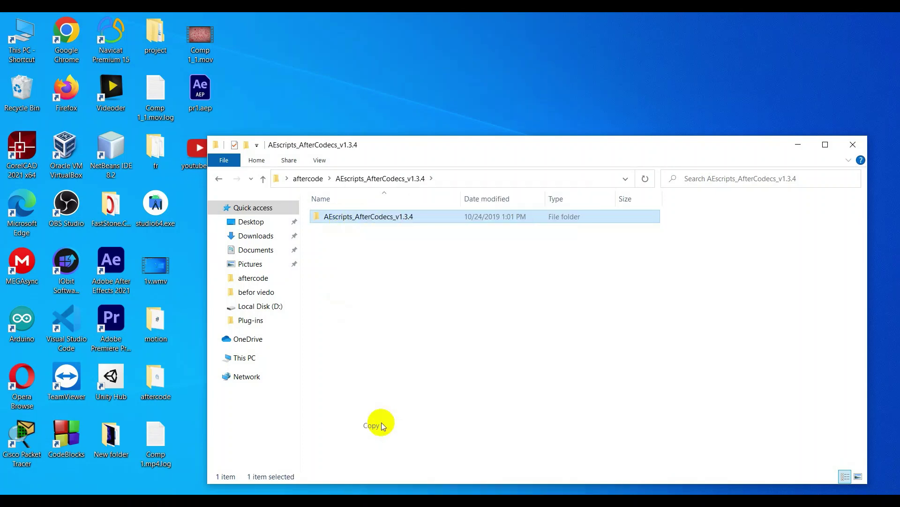
# Browse to C:\Program Files\Adobe\Adobe After Effects 2021\Support Files\Plug-ins.
pyautogui.click(19, 37)
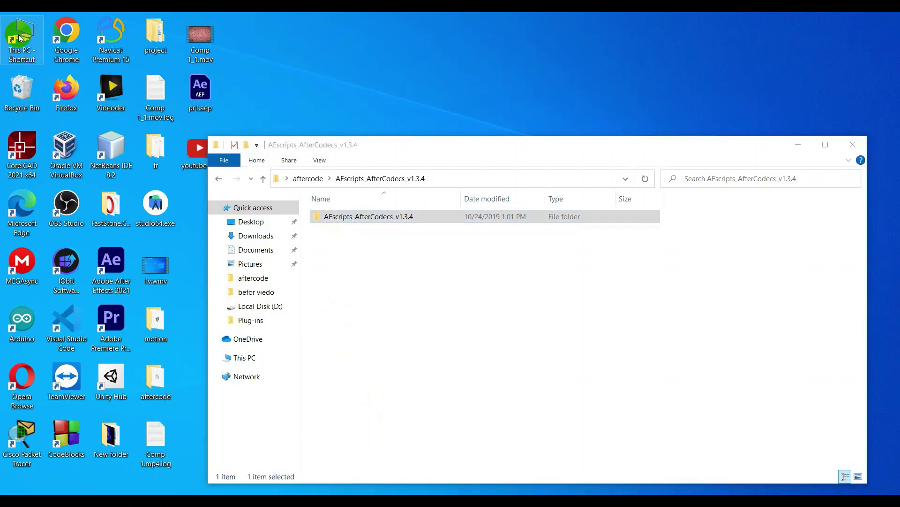
pyautogui.doubleClick(18, 37)
pyautogui.doubleClick(373, 208)
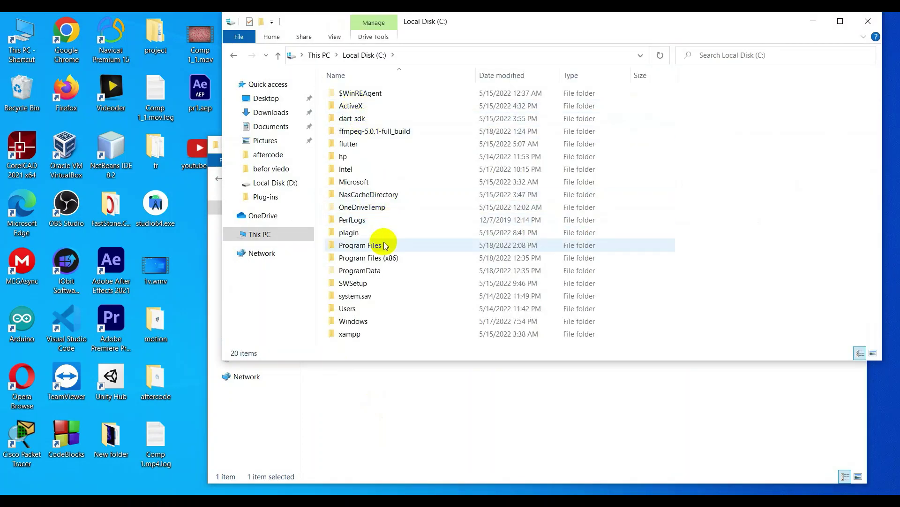
pyautogui.doubleClick(382, 247)
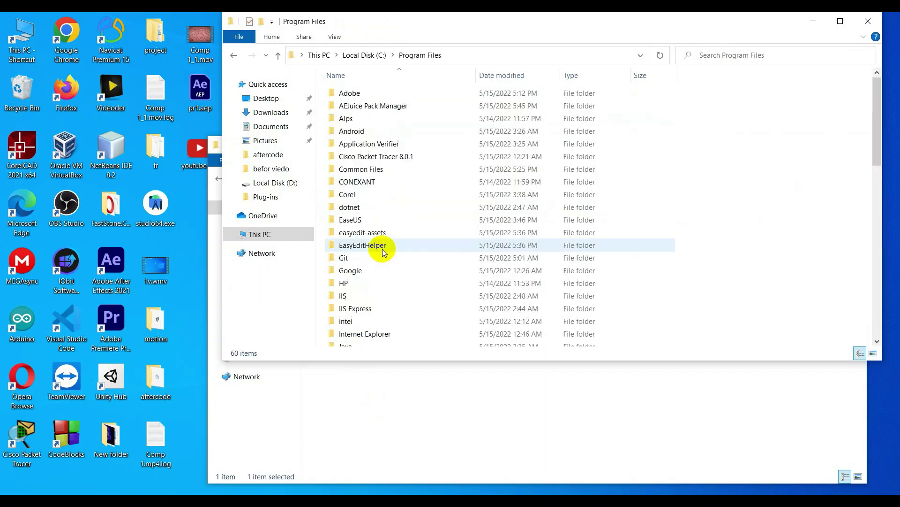
pyautogui.doubleClick(366, 101)
pyautogui.doubleClick(366, 96)
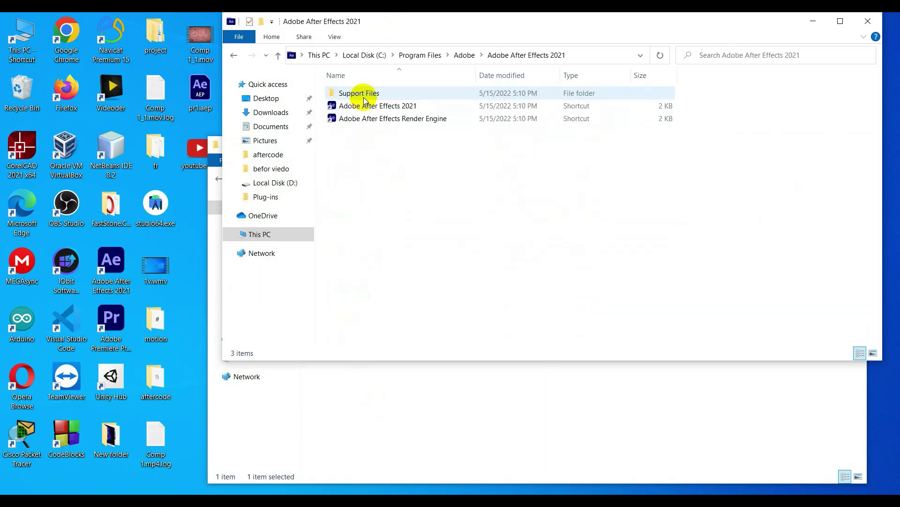
pyautogui.doubleClick(365, 96)
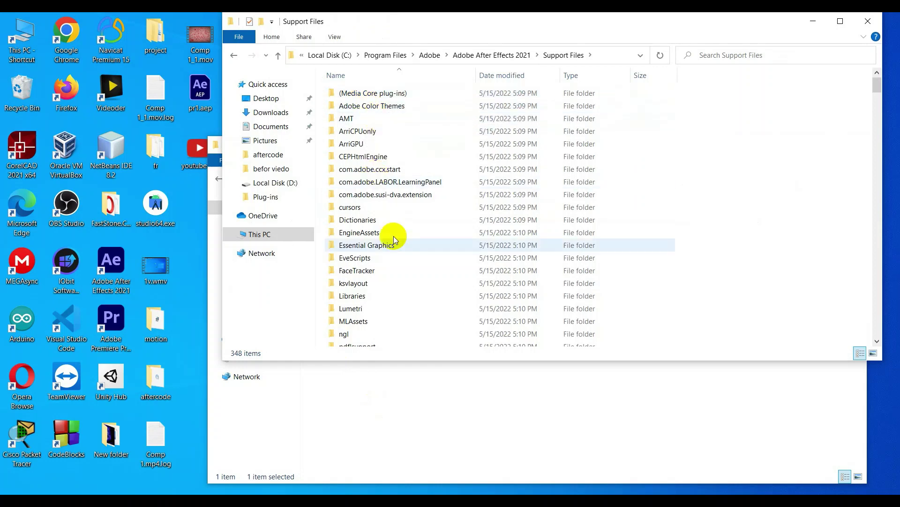
pyautogui.click(468, 257)
pyautogui.press('Down')
pyautogui.press('Down')
pyautogui.press('Down')
pyautogui.press('Down')
pyautogui.press('Down')
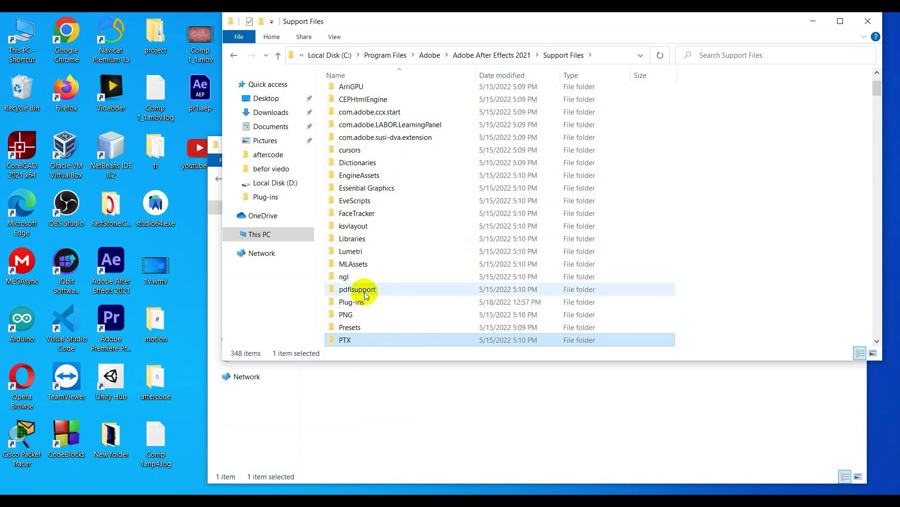
pyautogui.press('Down')
pyautogui.press('Down')
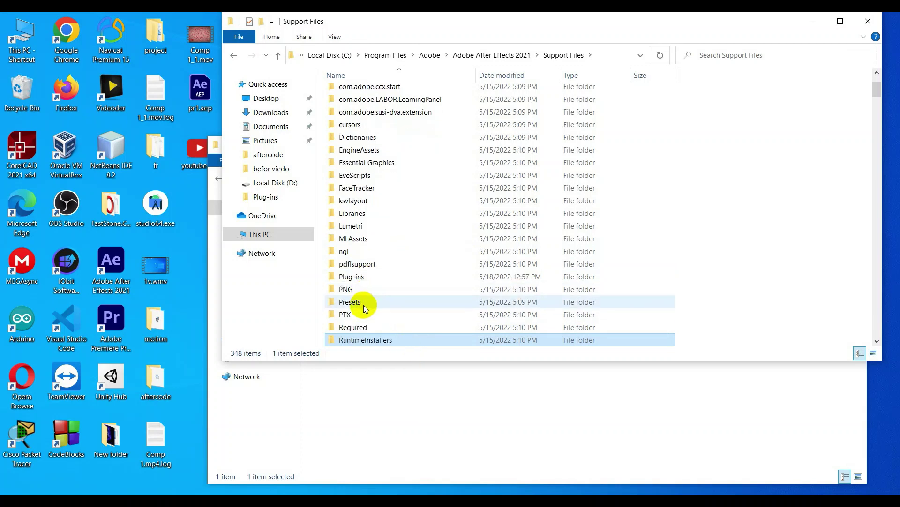
pyautogui.doubleClick(353, 277)
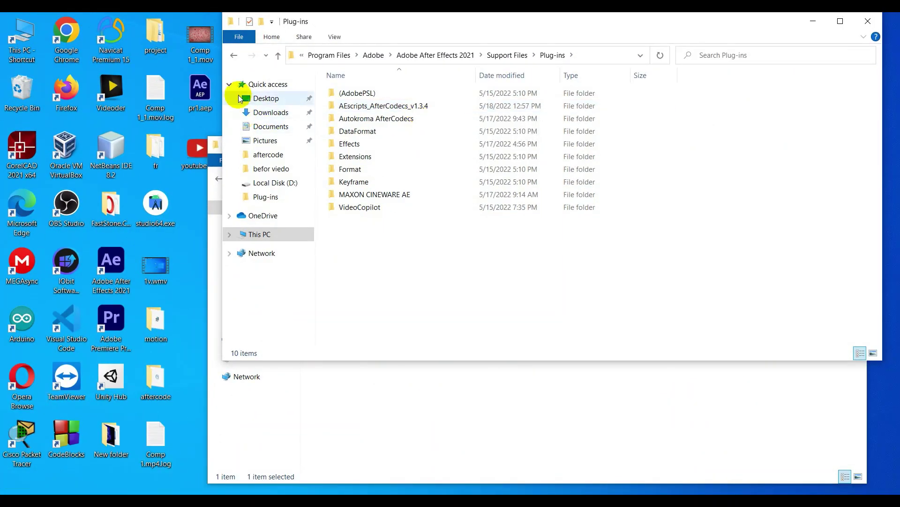
# Copy the ffmpeg-5.0.1-full_build folder from the aftercode folder.
pyautogui.click(424, 402)
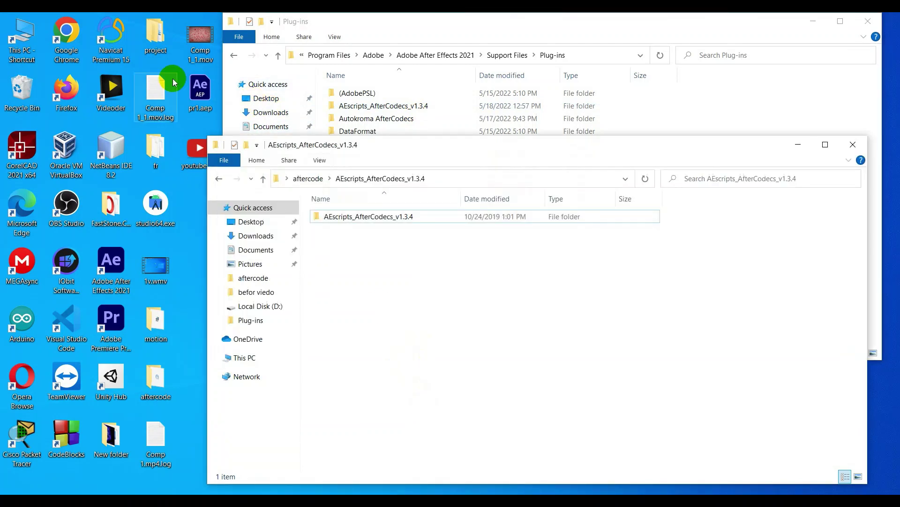
pyautogui.click(219, 182)
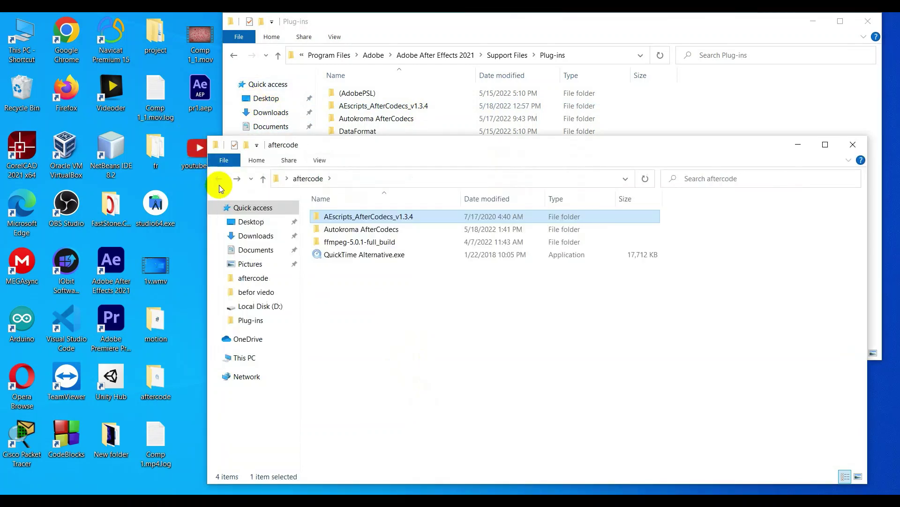
pyautogui.click(339, 243)
pyautogui.rightClick(339, 243)
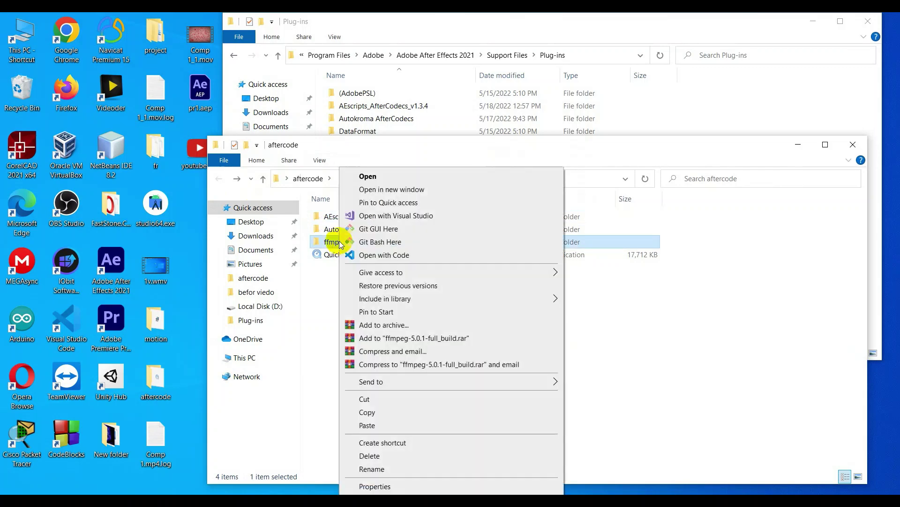
pyautogui.click(366, 412)
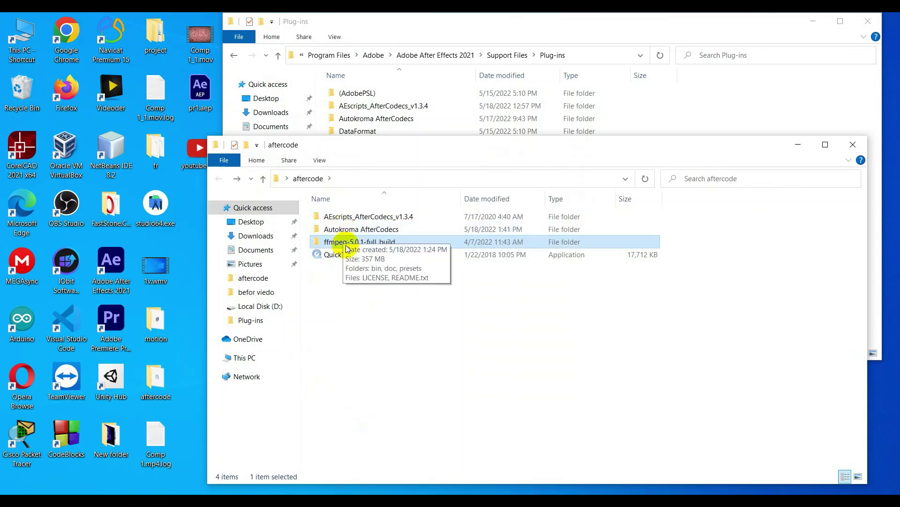
# Browse to C:\ffmpeg-5.0.1-full_build\bin, reveal its full path, then close the window and open Windows search.
pyautogui.click(232, 58)
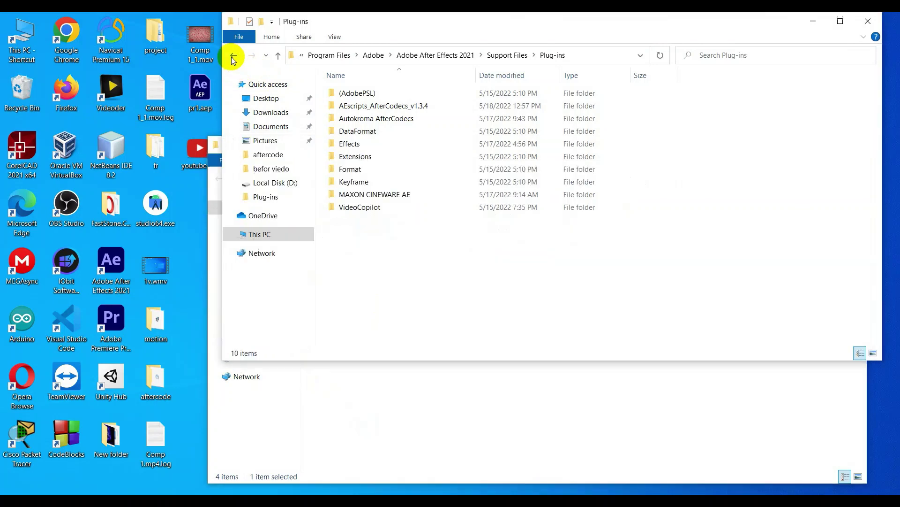
pyautogui.click(232, 57)
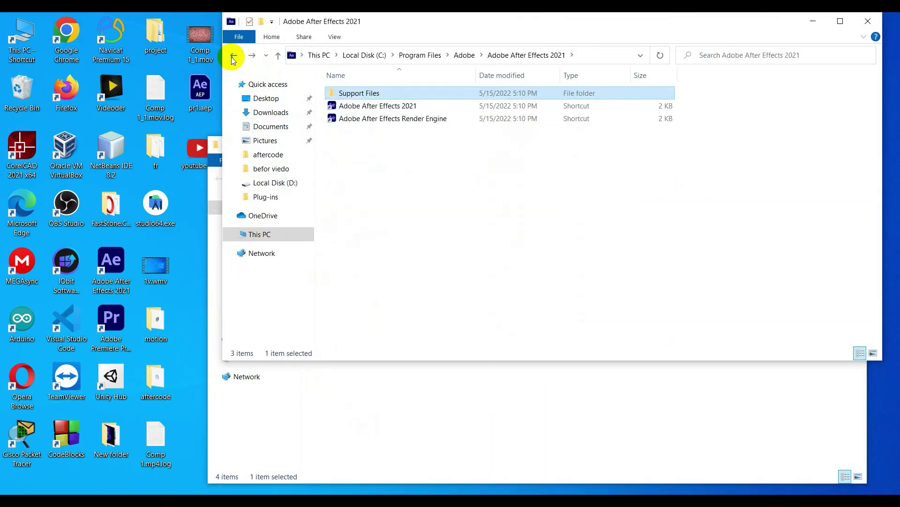
pyautogui.click(232, 57)
pyautogui.click(357, 56)
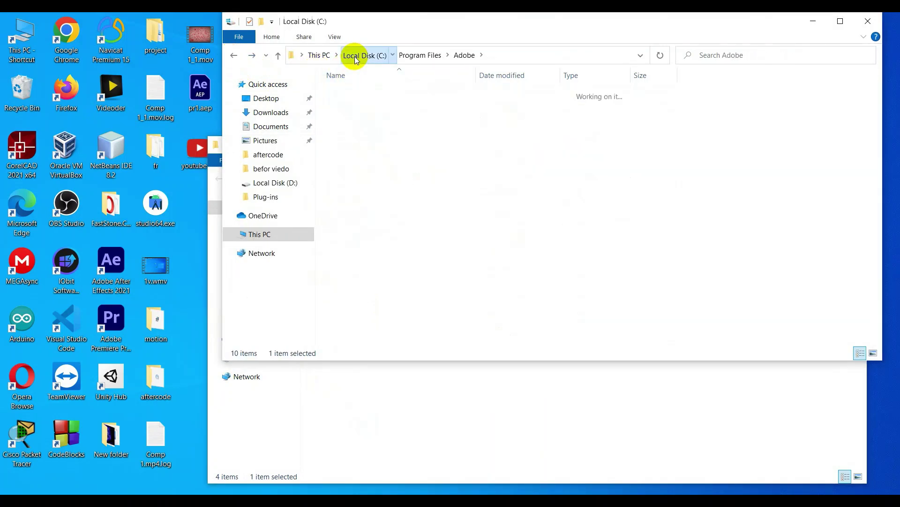
pyautogui.click(319, 56)
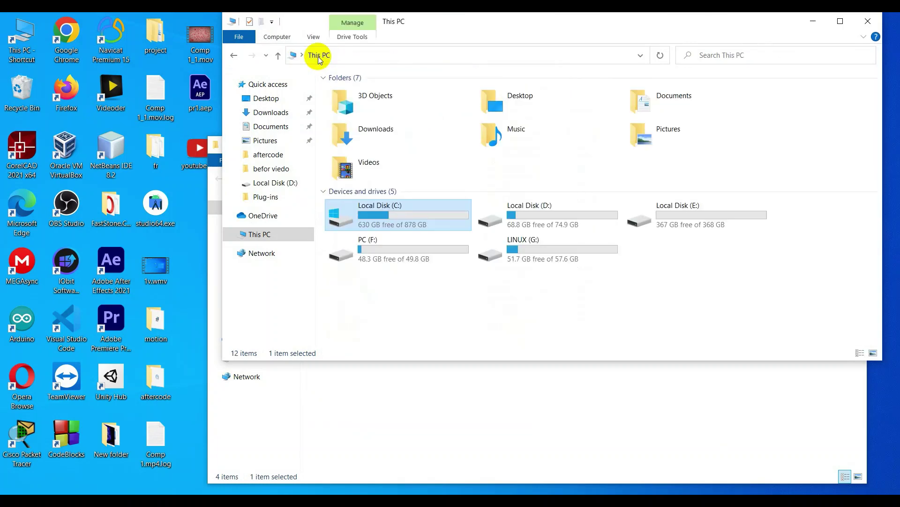
pyautogui.doubleClick(374, 216)
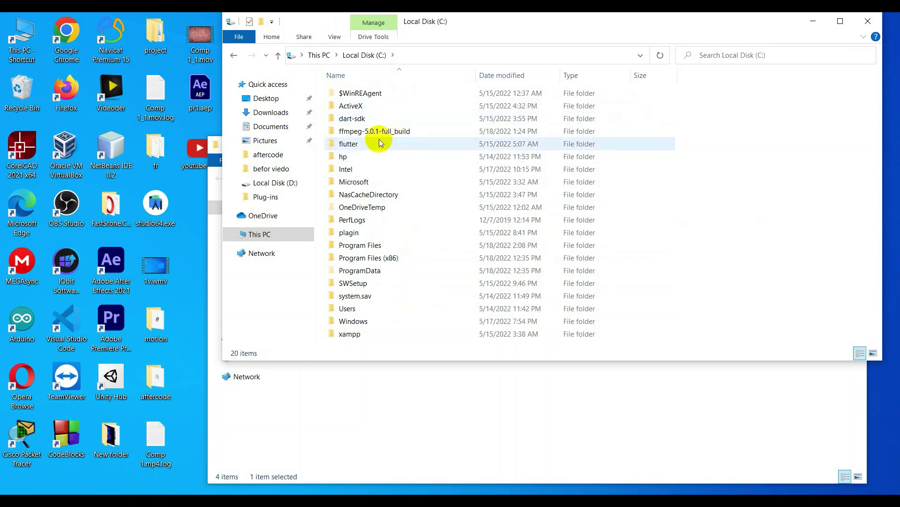
pyautogui.click(373, 135)
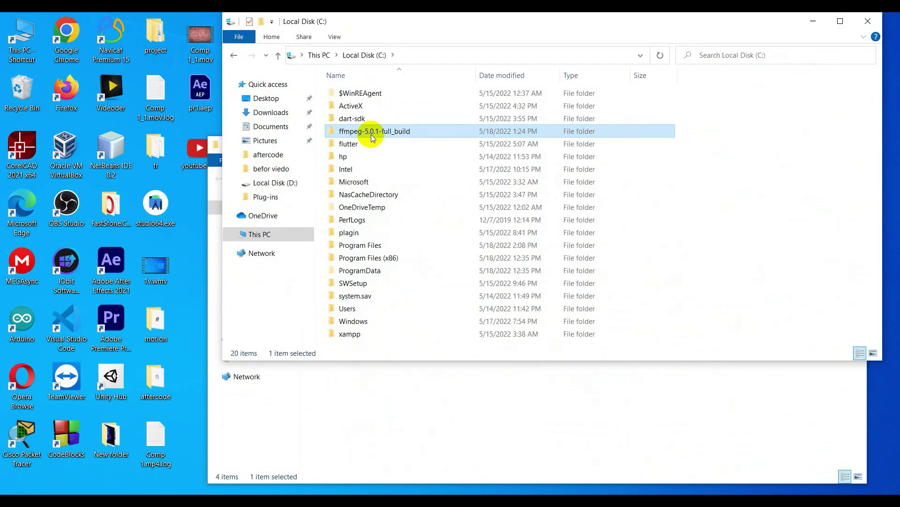
pyautogui.doubleClick(373, 133)
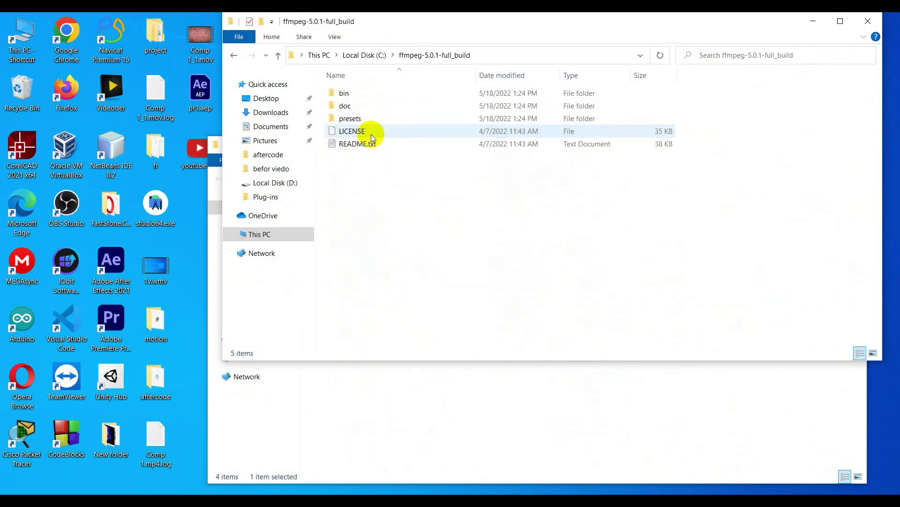
pyautogui.doubleClick(343, 95)
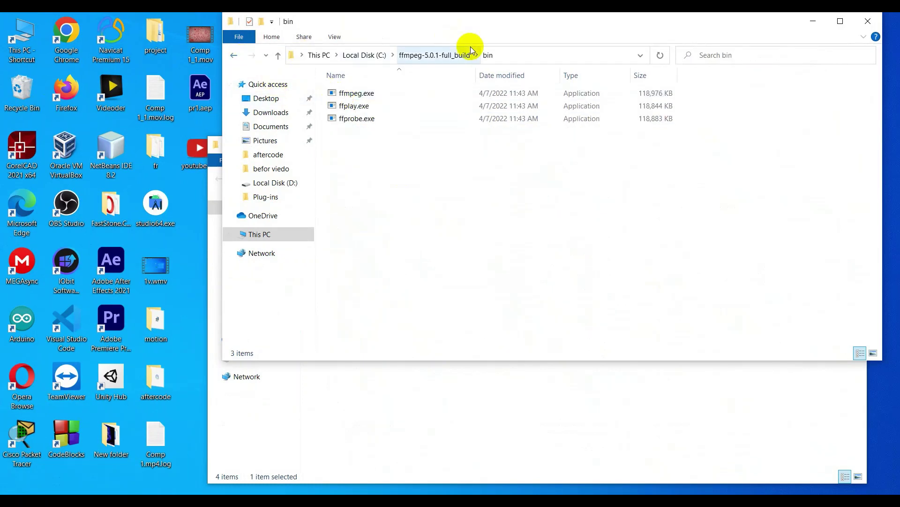
pyautogui.click(523, 56)
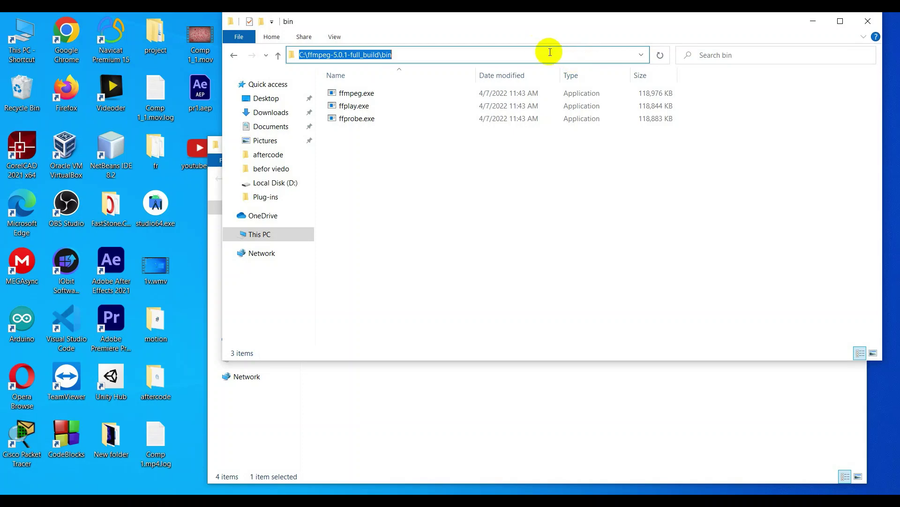
pyautogui.click(868, 21)
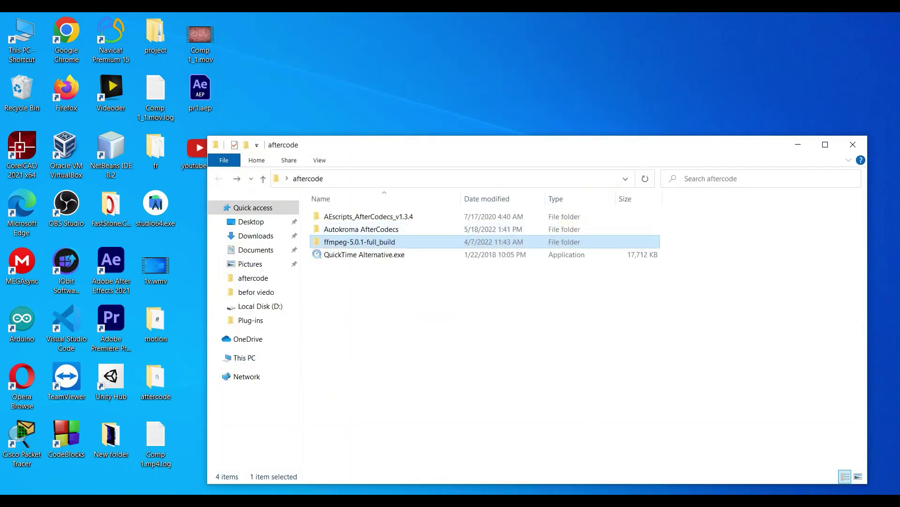
pyautogui.press('super+s')
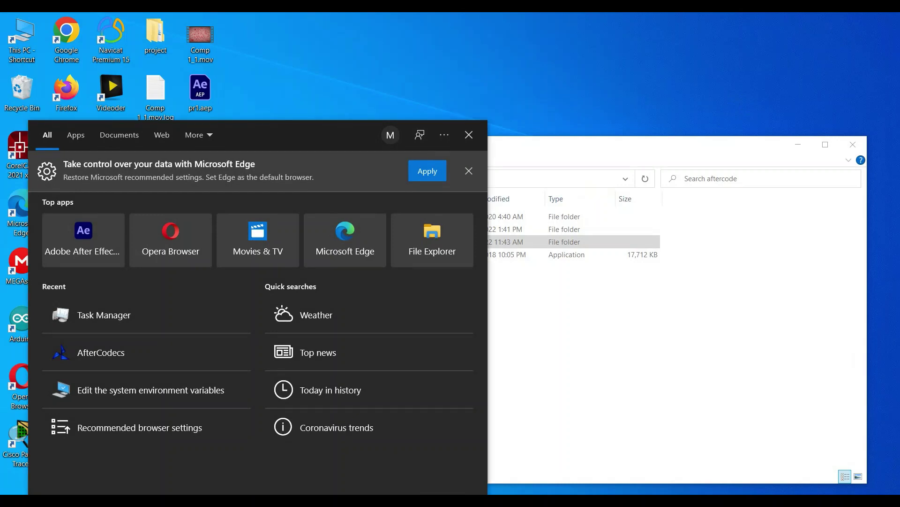
pyautogui.write('en')
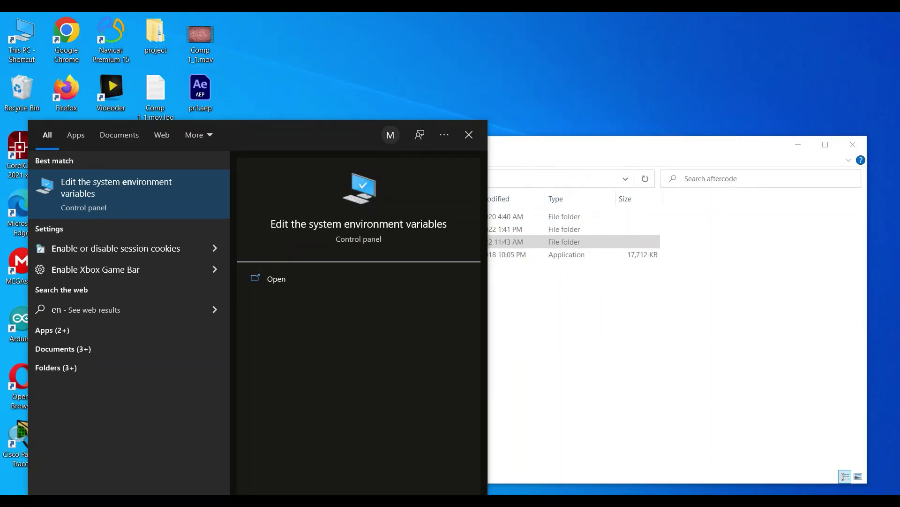
pyautogui.press('Return')
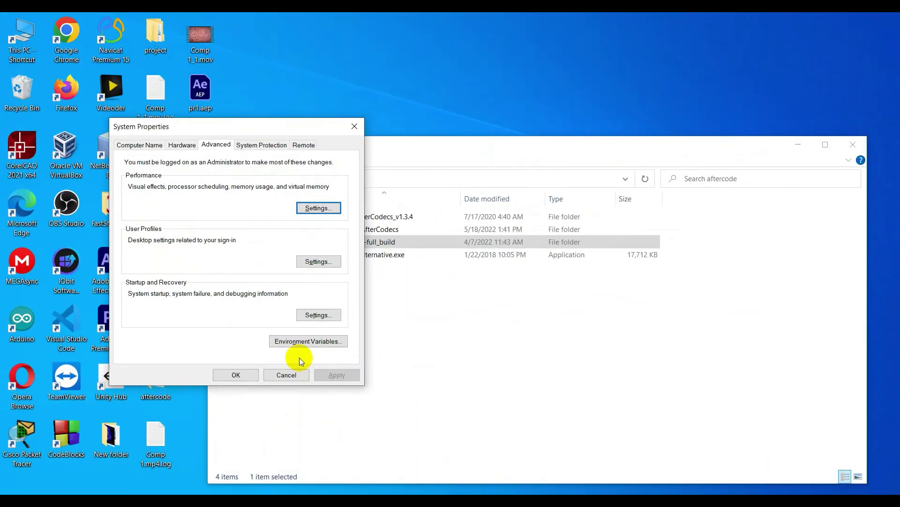
pyautogui.click(301, 343)
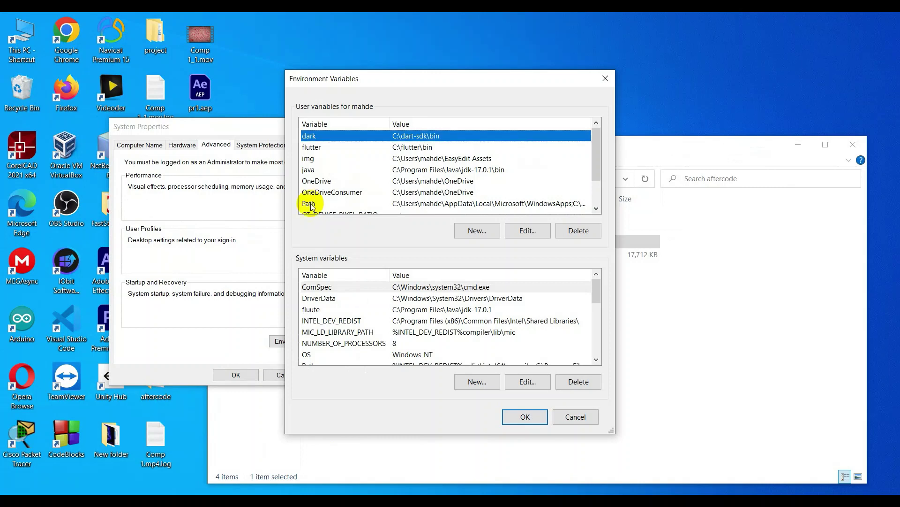
pyautogui.doubleClick(311, 206)
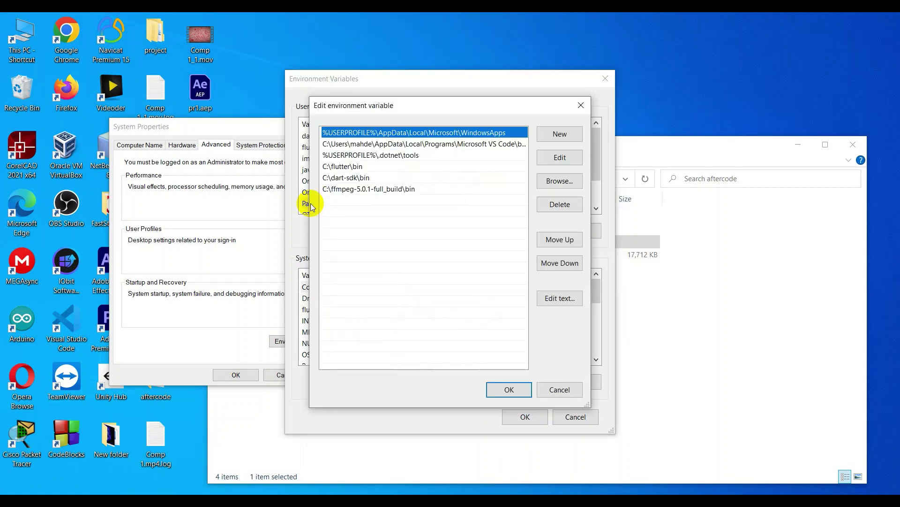
pyautogui.click(562, 134)
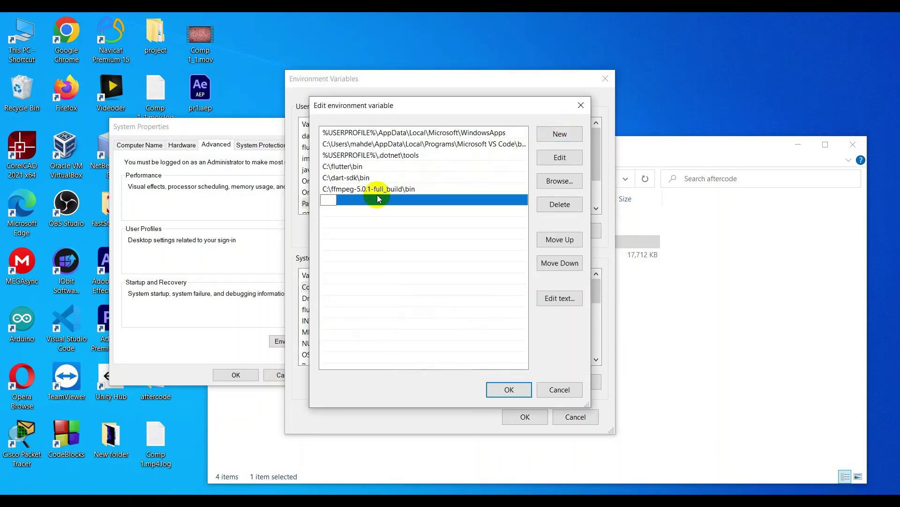
pyautogui.hotkey('ctrl', 'v')
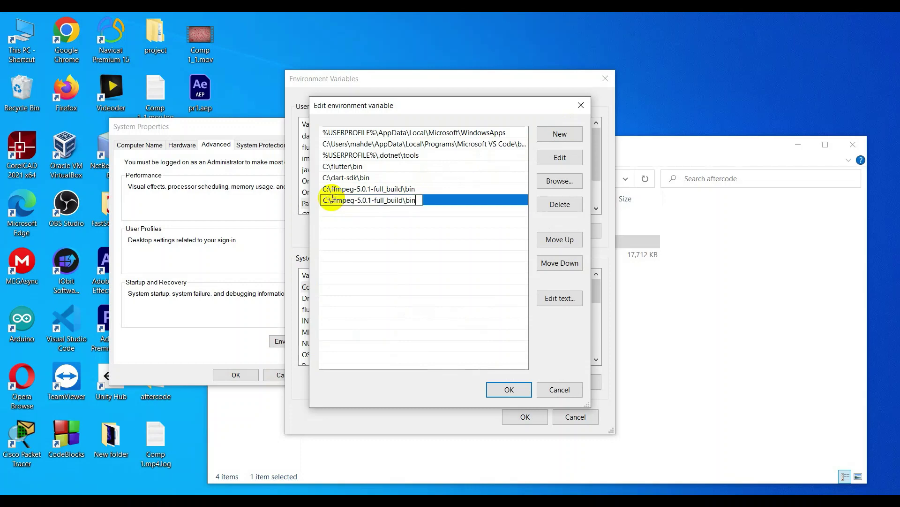
pyautogui.press('BackSpace')
pyautogui.press('BackSpace')
pyautogui.press('BackSpace')
pyautogui.press('BackSpace')
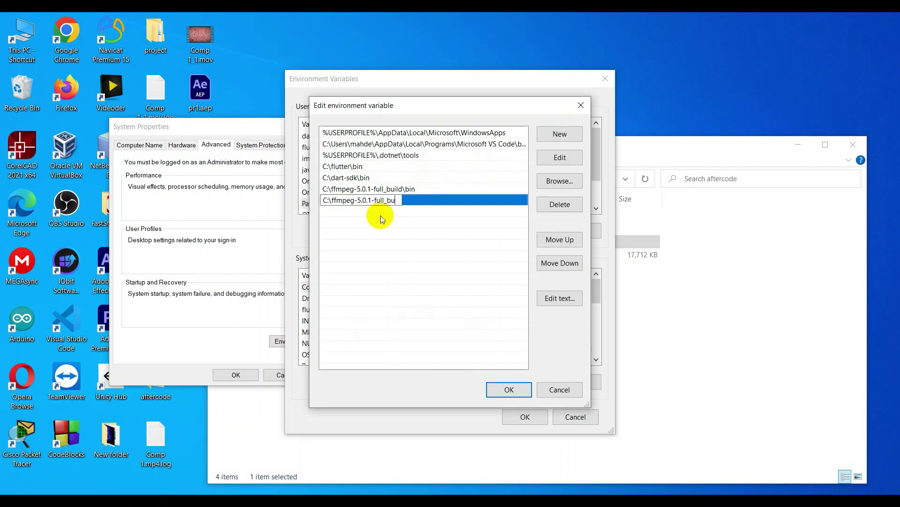
pyautogui.press('BackSpace')
pyautogui.press('BackSpace')
pyautogui.press('BackSpace')
pyautogui.press('BackSpace')
pyautogui.press('BackSpace')
pyautogui.press('BackSpace')
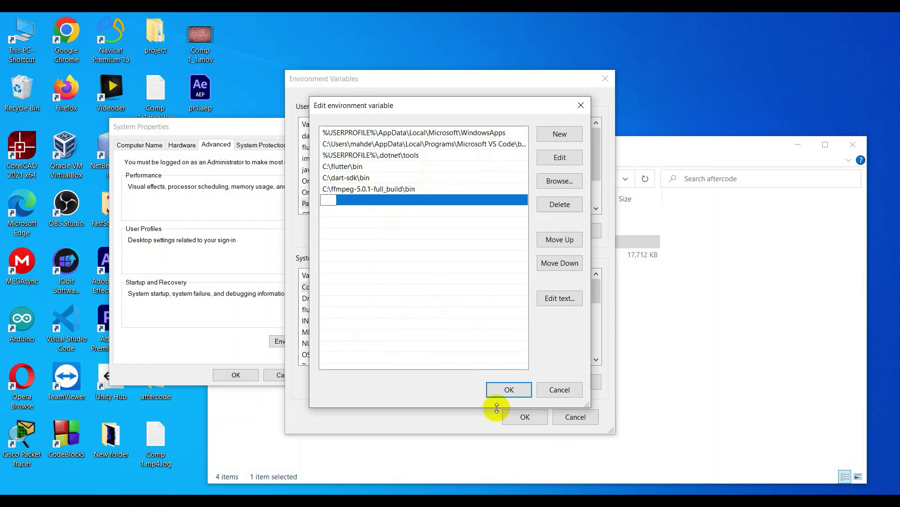
pyautogui.click(560, 390)
pyautogui.click(578, 421)
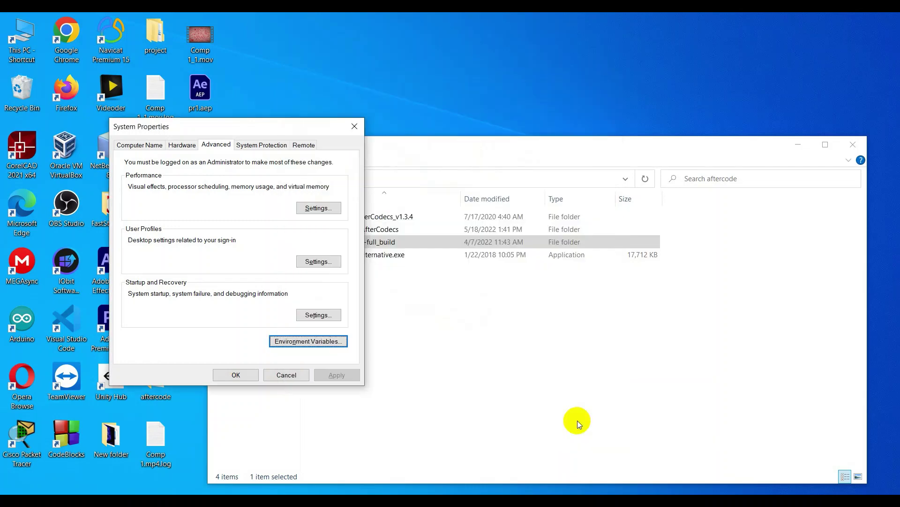
pyautogui.click(293, 376)
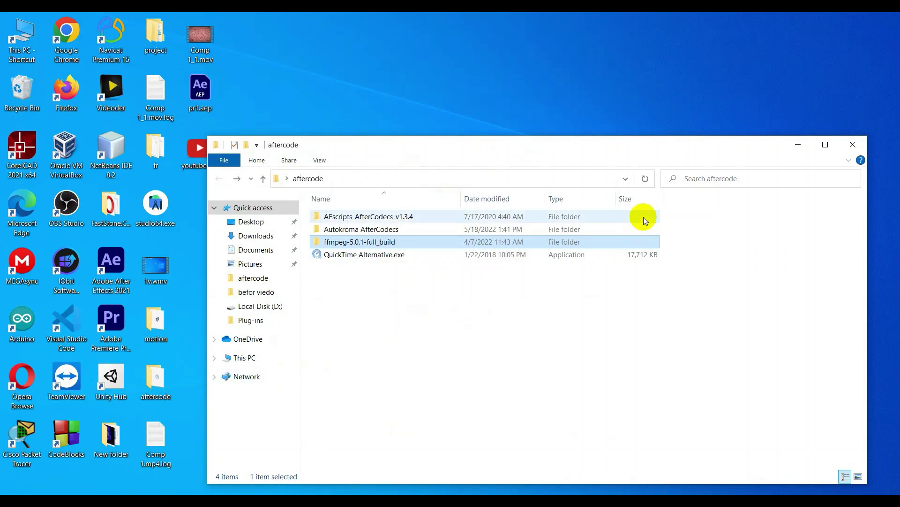
# Close the AfterCodecs folder window and open Edit > Preferences > General.
pyautogui.click(864, 147)
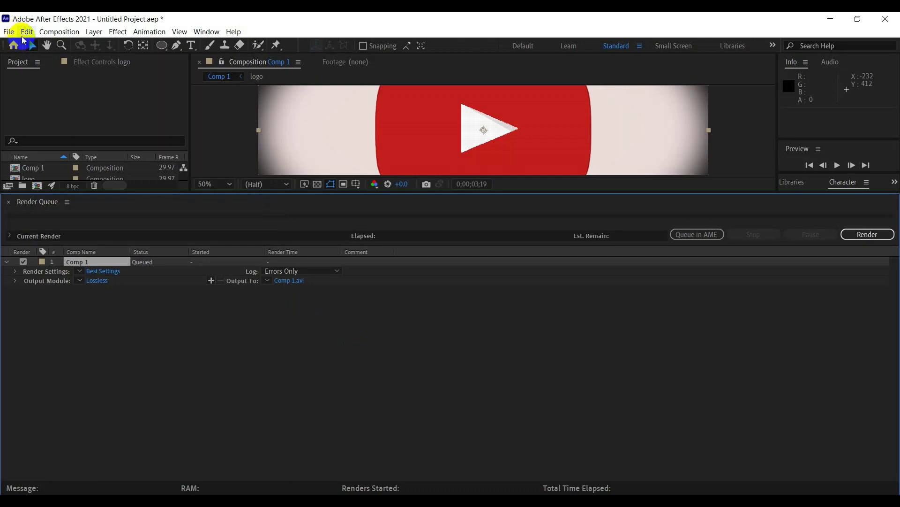
pyautogui.click(23, 34)
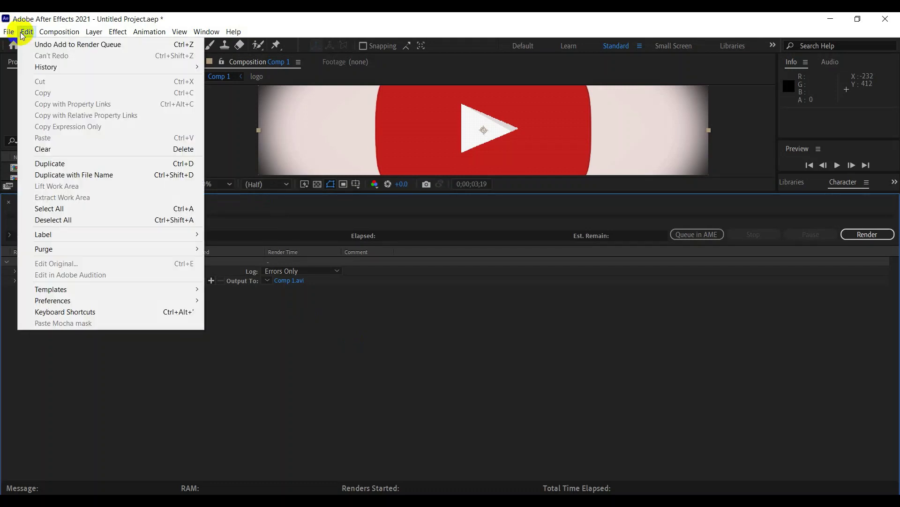
pyautogui.moveTo(106, 230)
pyautogui.moveTo(44, 37)
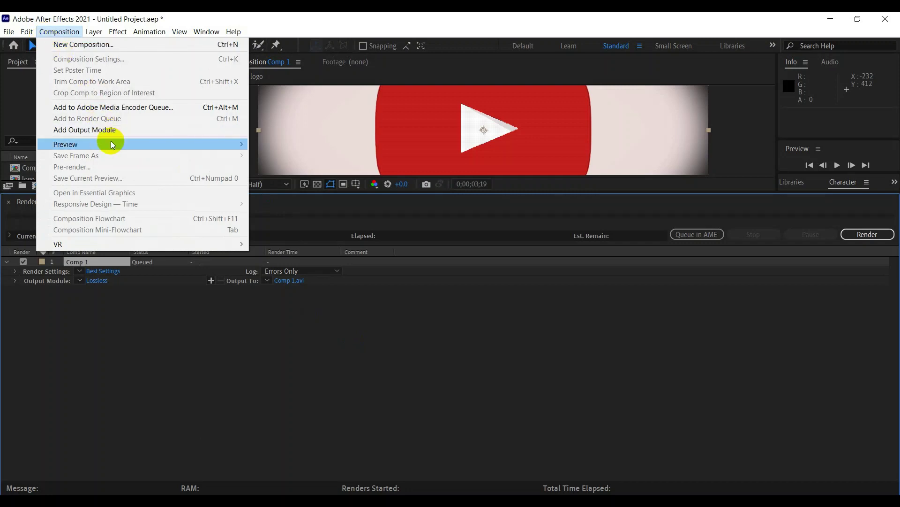
pyautogui.moveTo(113, 145)
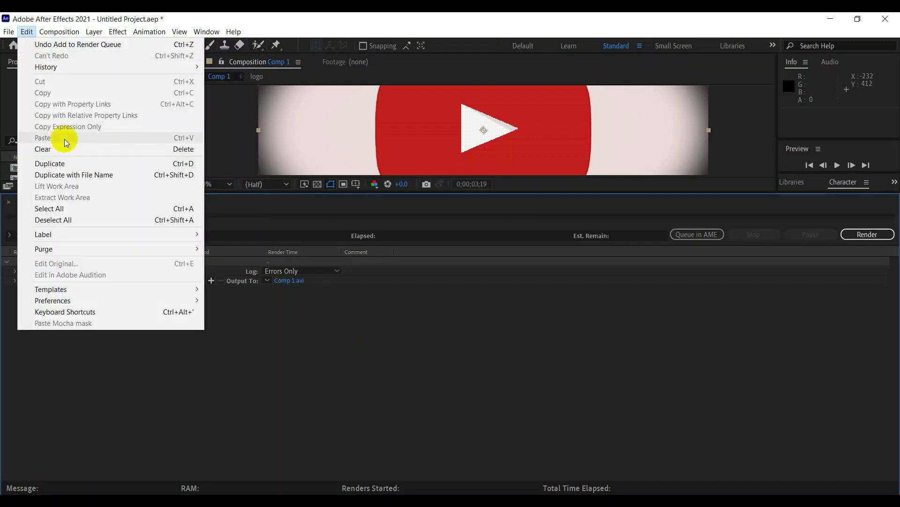
pyautogui.moveTo(114, 291)
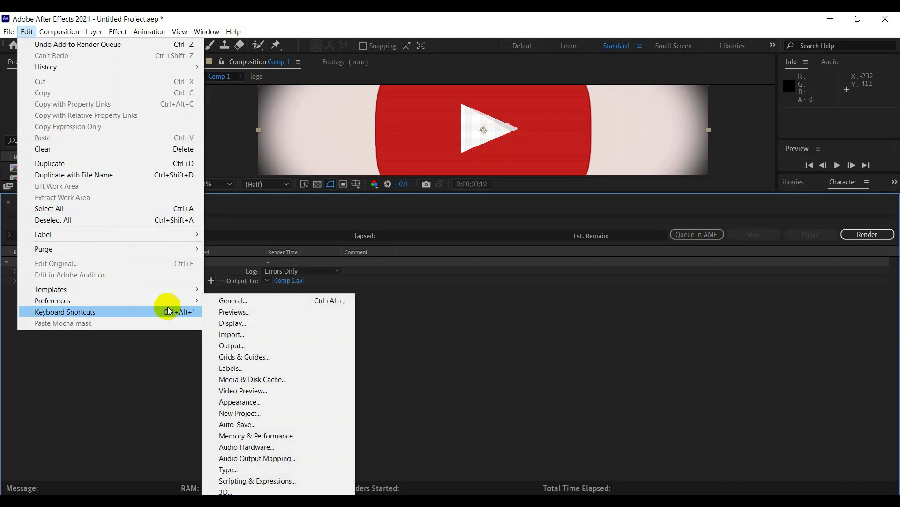
pyautogui.click(232, 304)
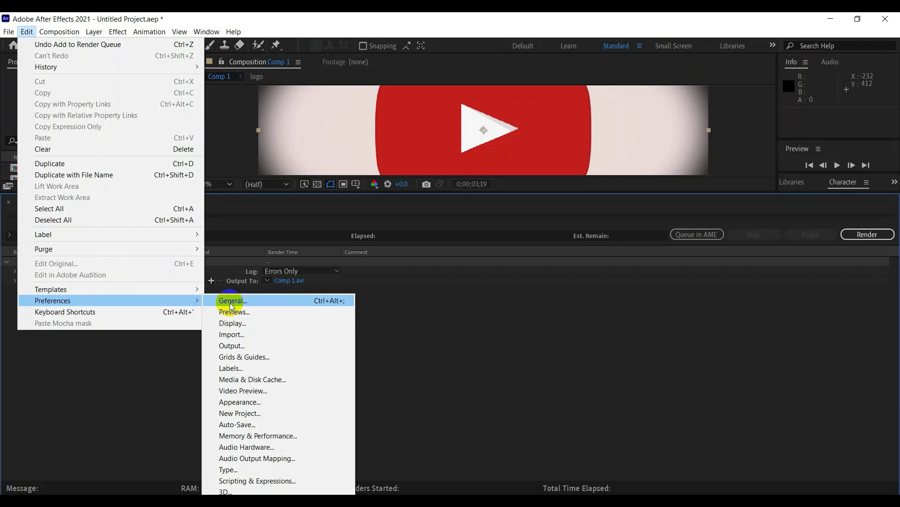
pyautogui.click(231, 303)
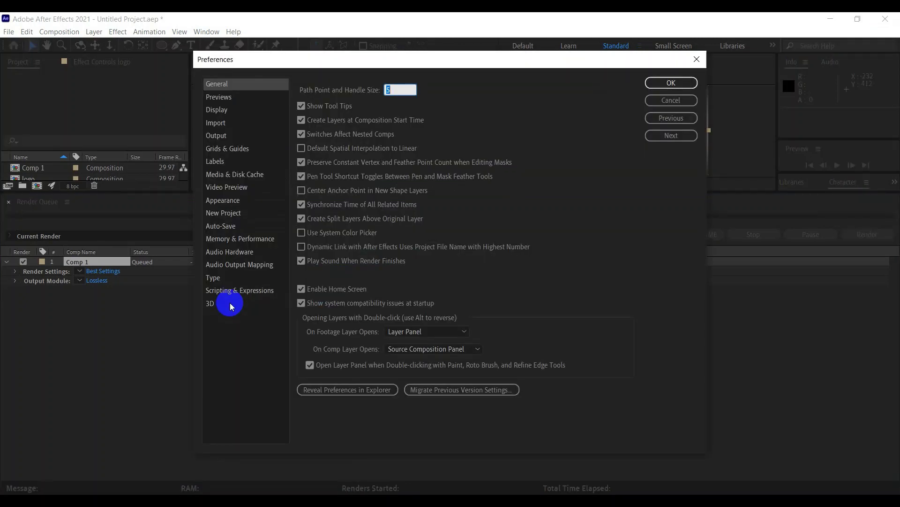
# In Scripting & Expressions, leave Allow Scripts to Write Files and Access Network checked.
pyautogui.click(215, 281)
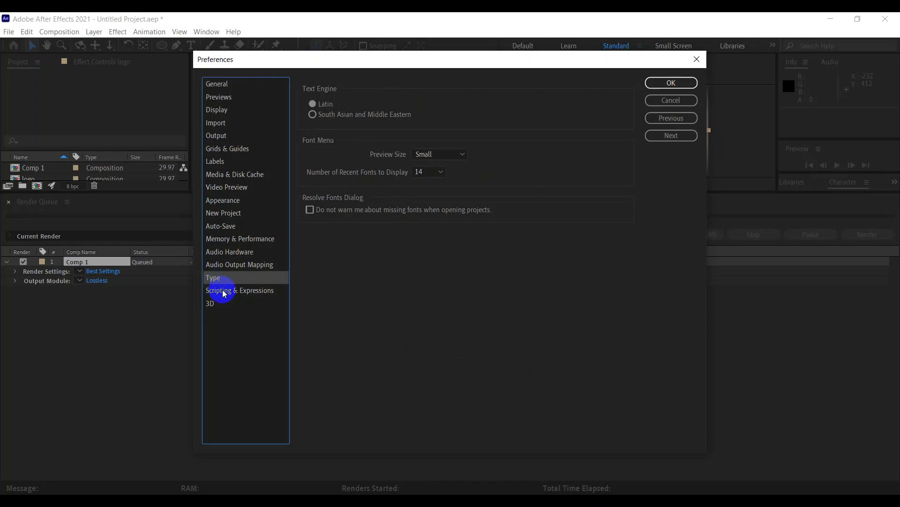
pyautogui.click(224, 293)
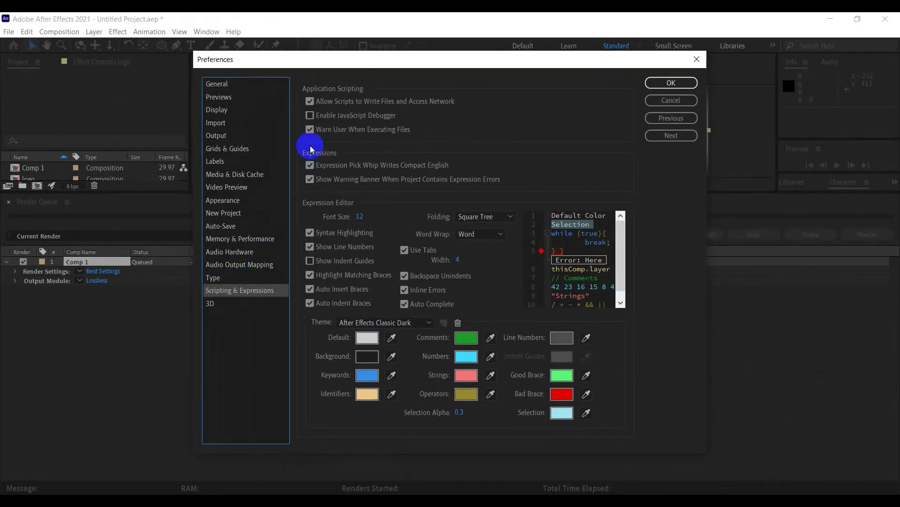
pyautogui.click(311, 102)
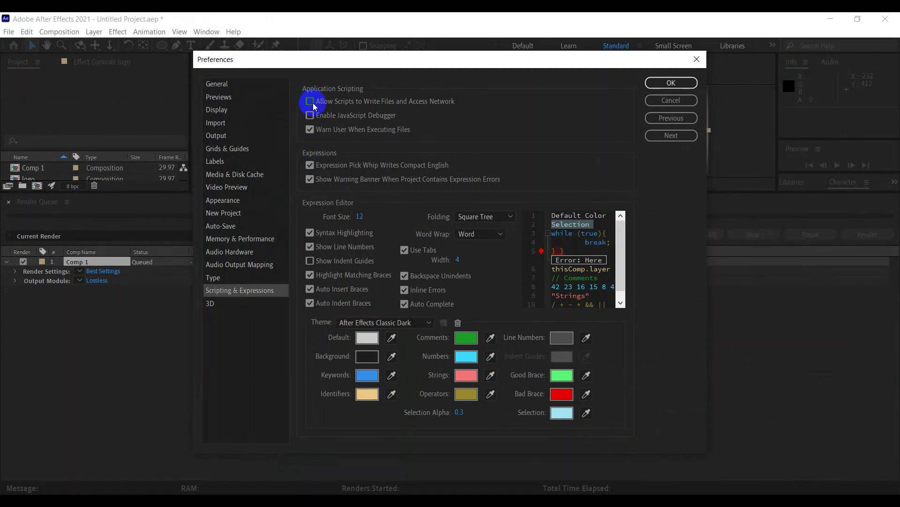
pyautogui.click(310, 101)
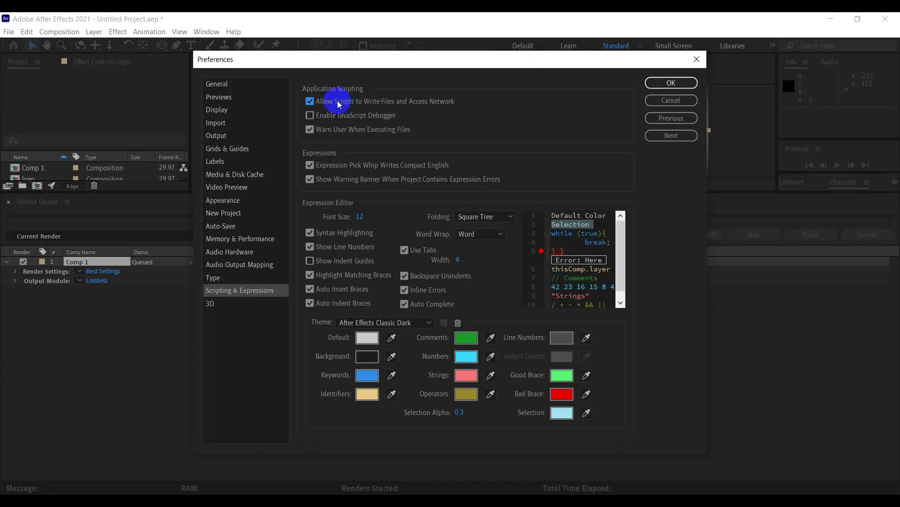
# Set Comp 1's output module to AfterCodecs .mp4 format with the H.264 (x264) codec.
pyautogui.click(664, 83)
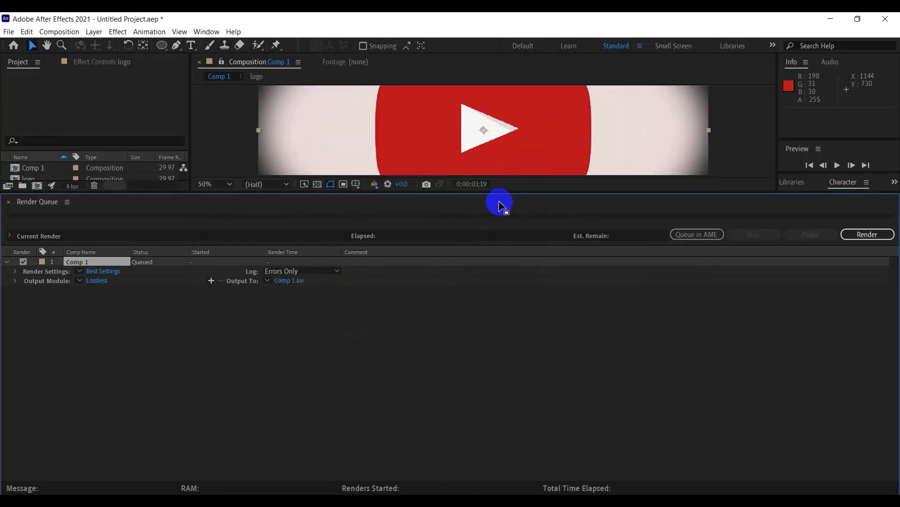
pyautogui.click(94, 281)
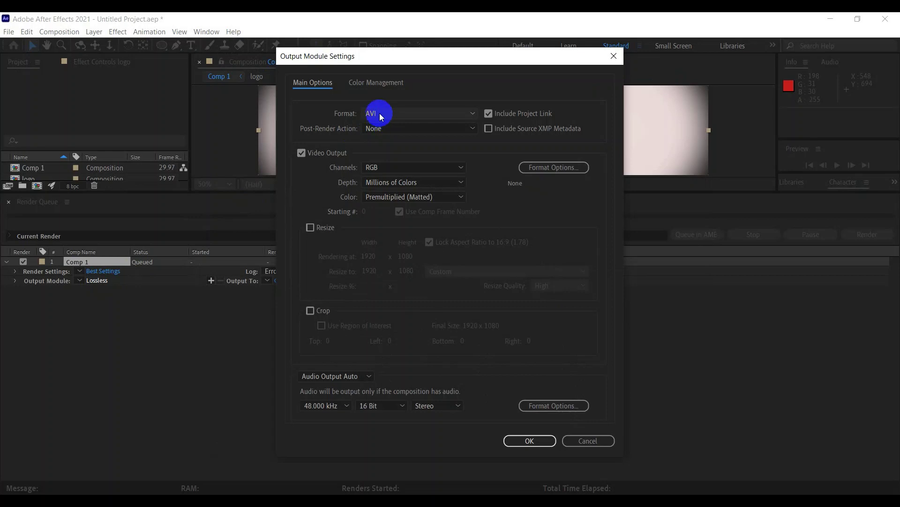
pyautogui.click(379, 113)
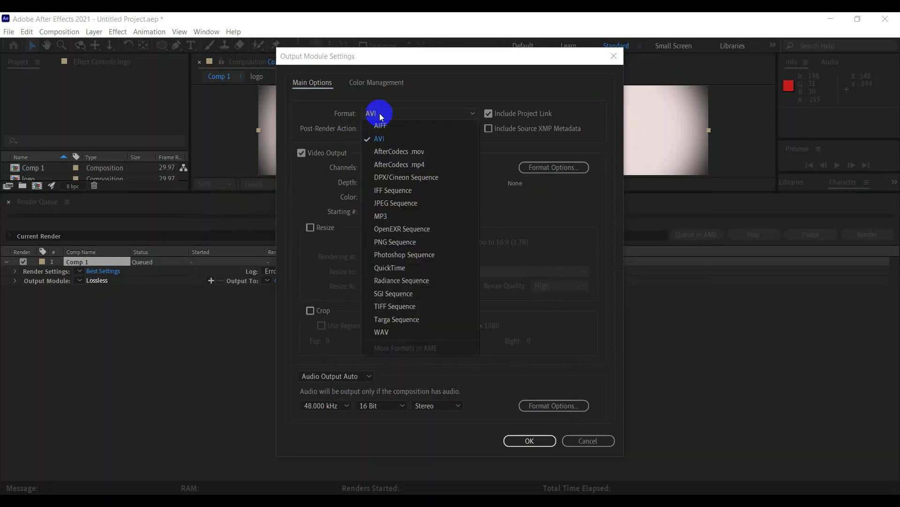
pyautogui.click(398, 164)
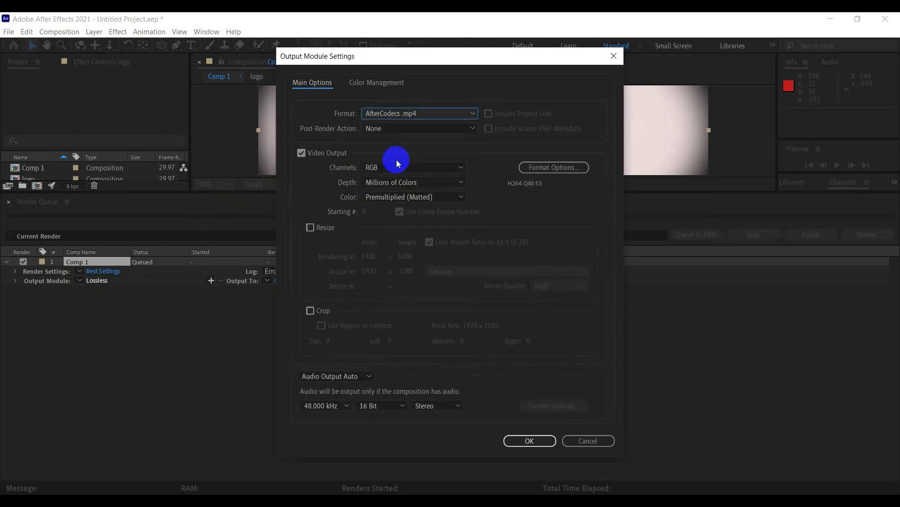
pyautogui.click(534, 170)
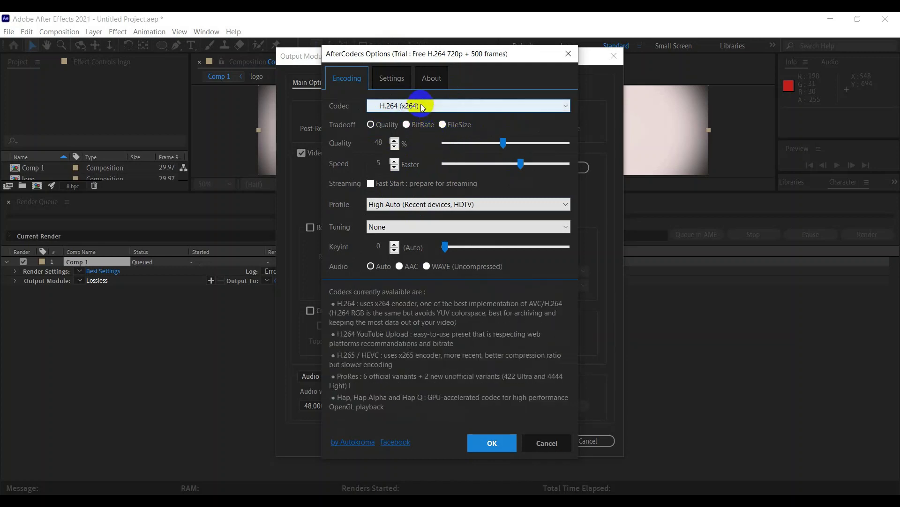
pyautogui.click(421, 104)
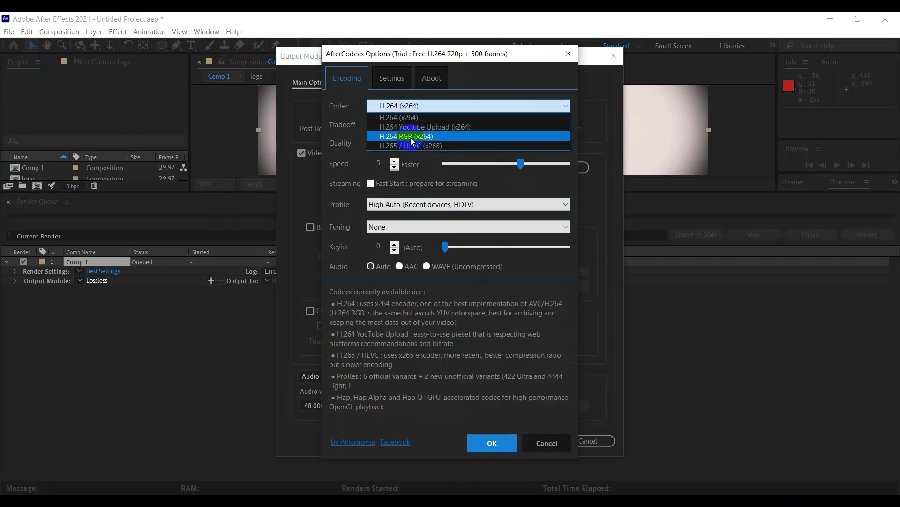
pyautogui.click(413, 286)
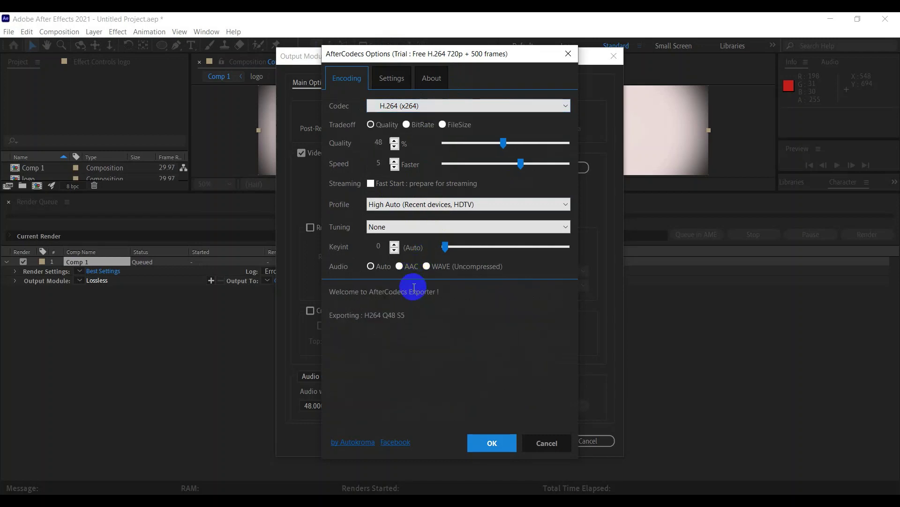
pyautogui.click(488, 443)
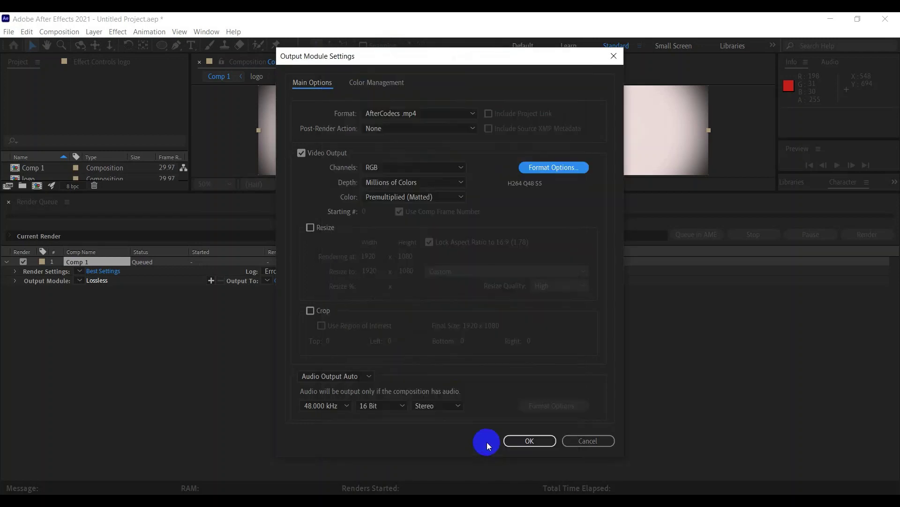
pyautogui.click(524, 441)
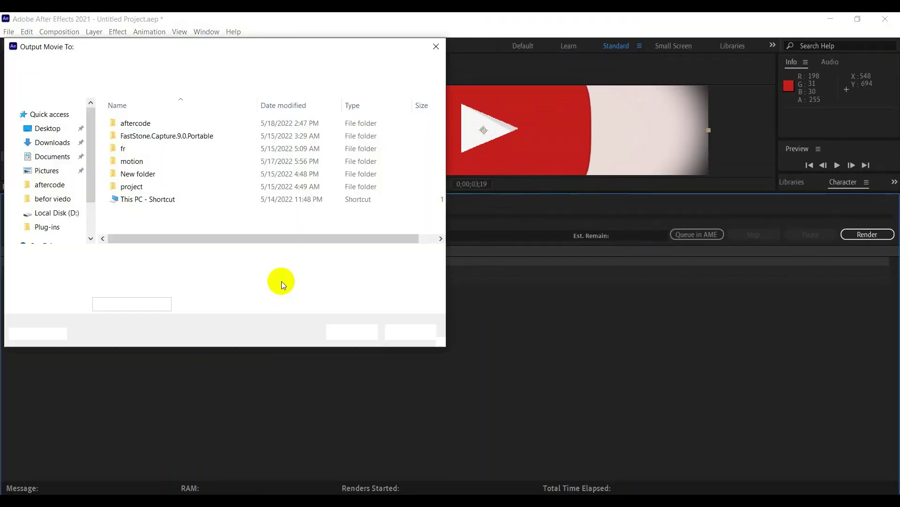
# Save the render to the Desktop as em.mp4 and start rendering.
pyautogui.click(36, 130)
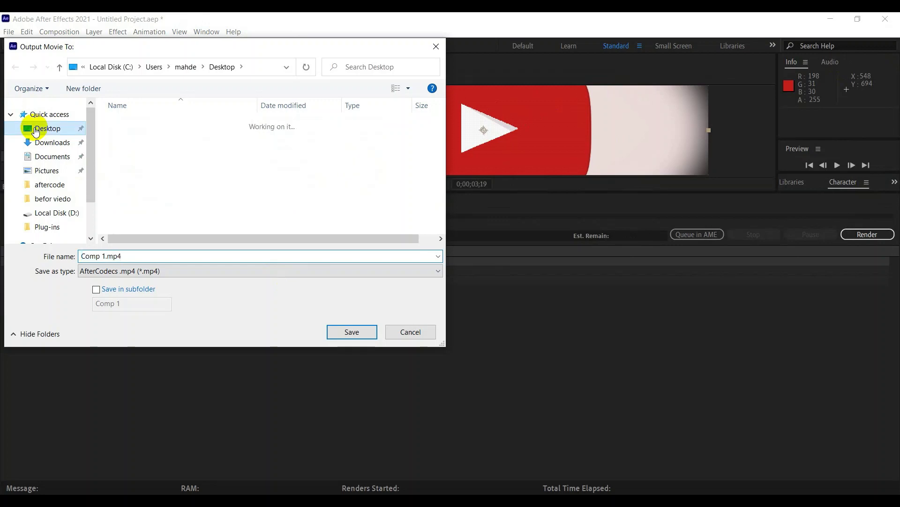
pyautogui.click(101, 254)
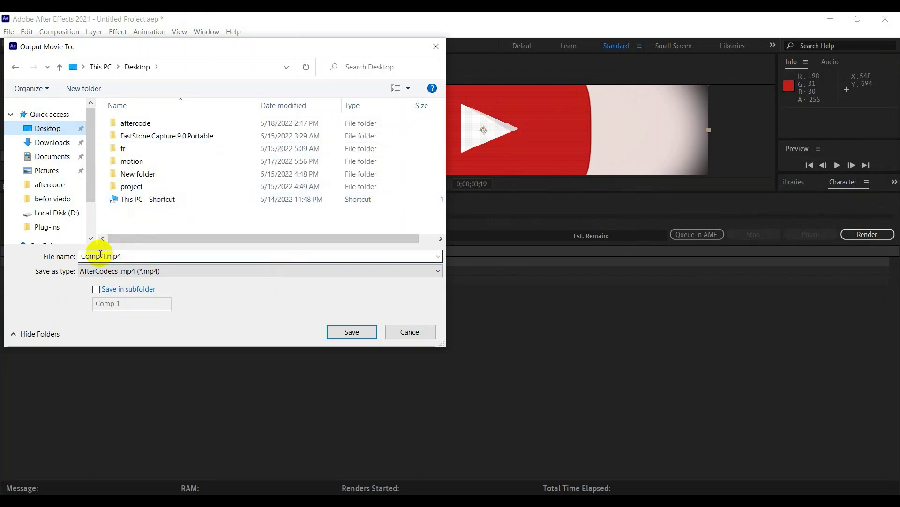
pyautogui.hotkey('ctrl', 'a')
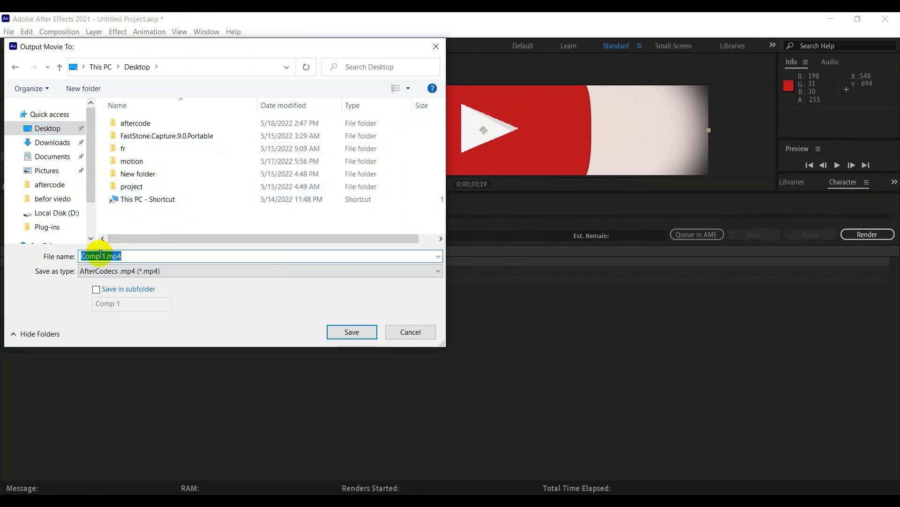
pyautogui.write('em')
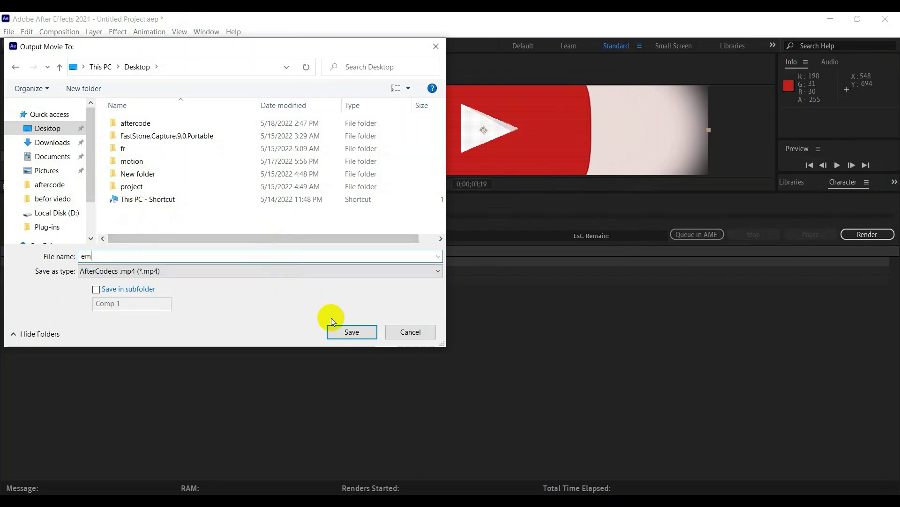
pyautogui.click(344, 330)
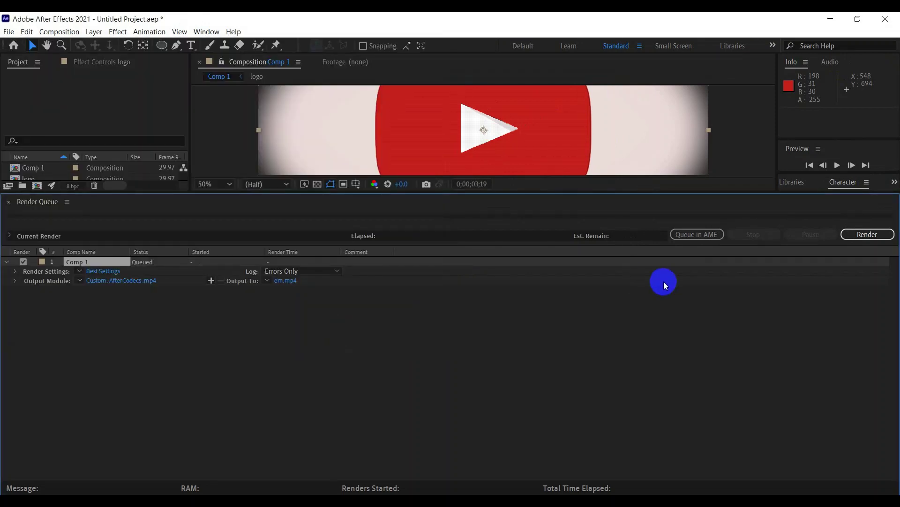
pyautogui.click(873, 237)
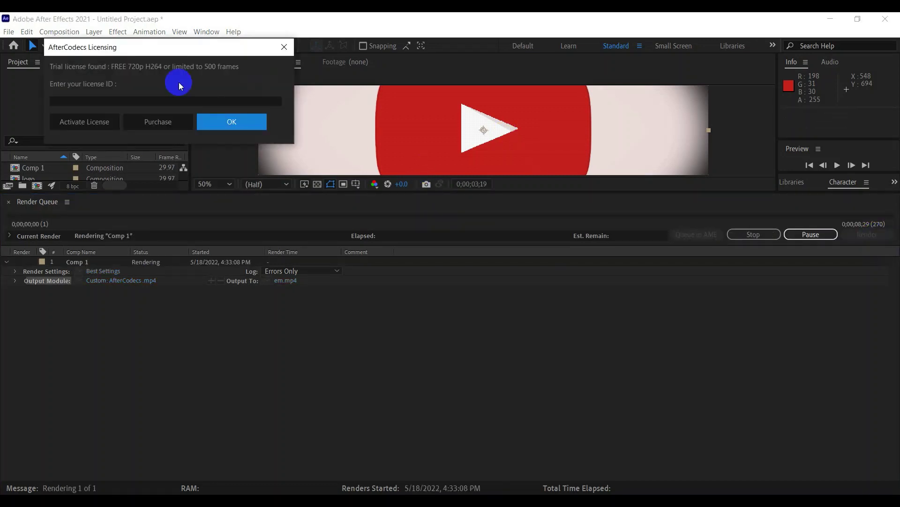
# Accept the AfterCodecs free 720p trial notice and let Comp 1 finish rendering to em.mp4.
pyautogui.click(282, 47)
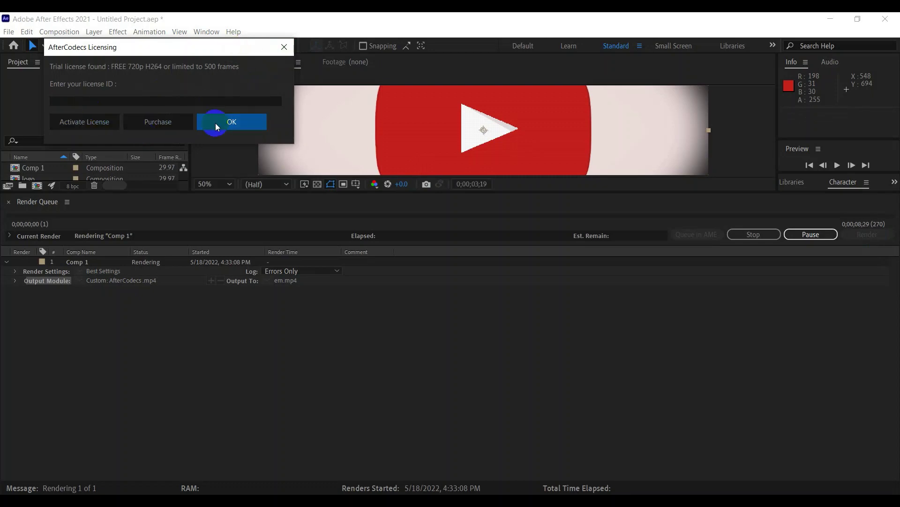
pyautogui.click(286, 47)
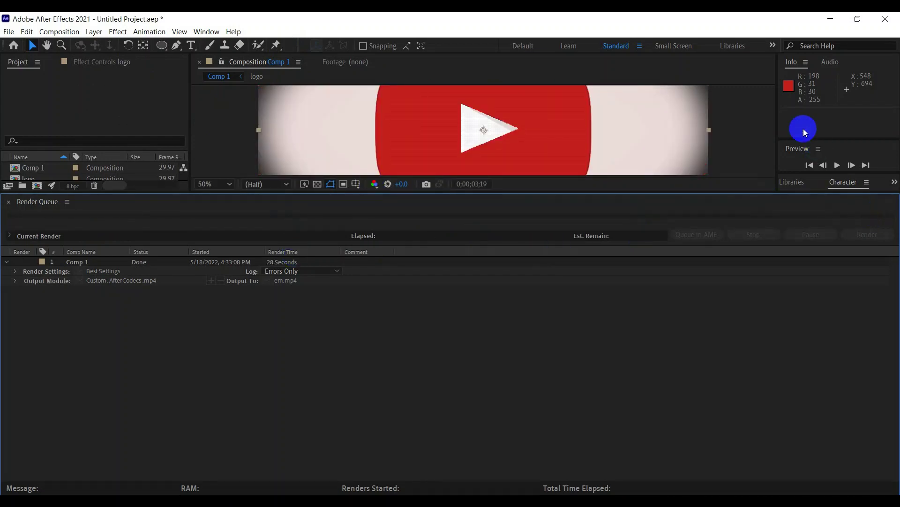
pyautogui.click(834, 18)
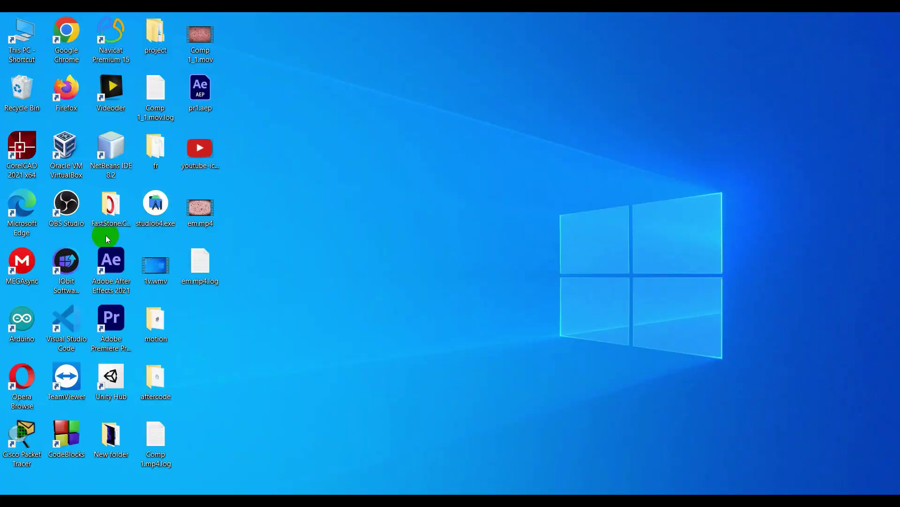
# Play em.mp4 from the desktop in Movies & TV, then close the player.
pyautogui.doubleClick(202, 225)
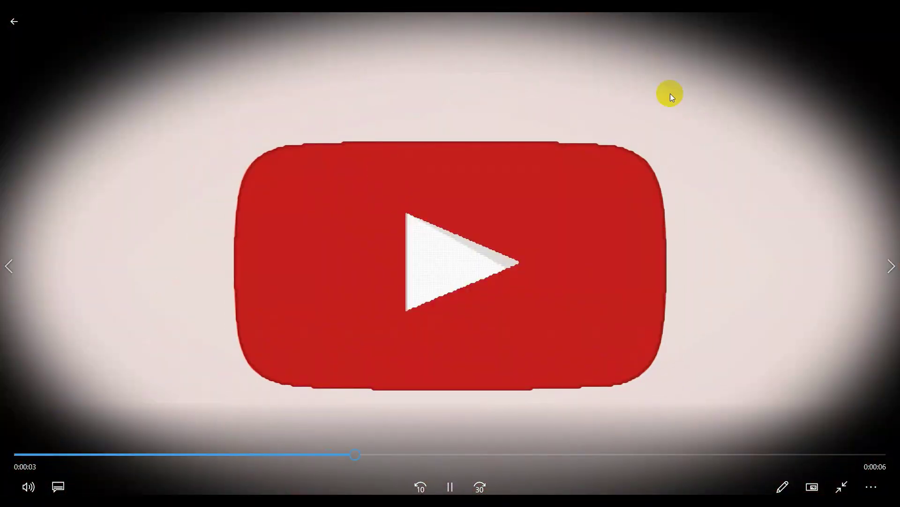
pyautogui.click(892, 19)
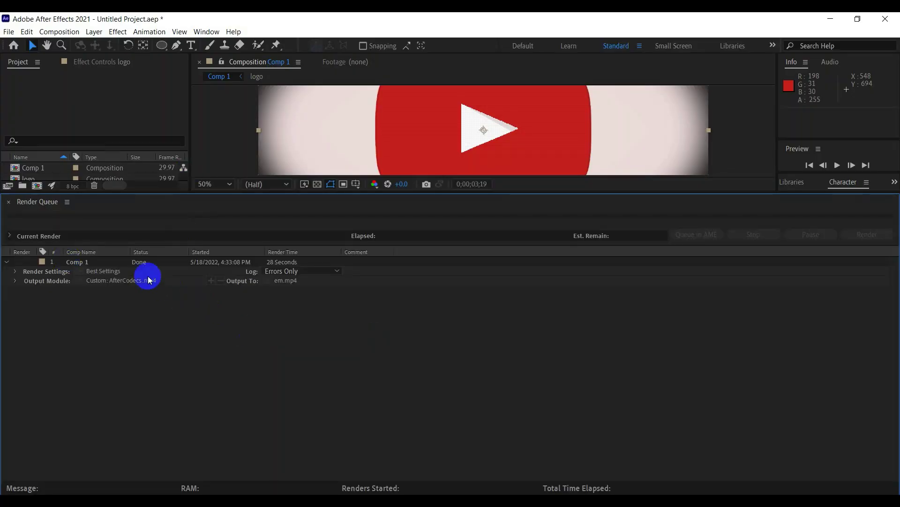
# Check em.mp4 on the desktop, then drag the viewer/Render Queue divider down to enlarge the viewer.
pyautogui.click(476, 501)
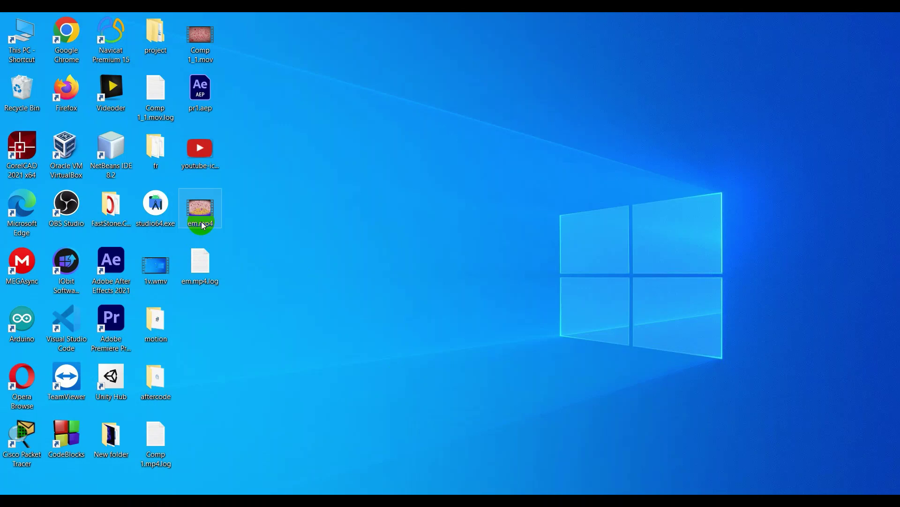
pyautogui.moveTo(204, 224)
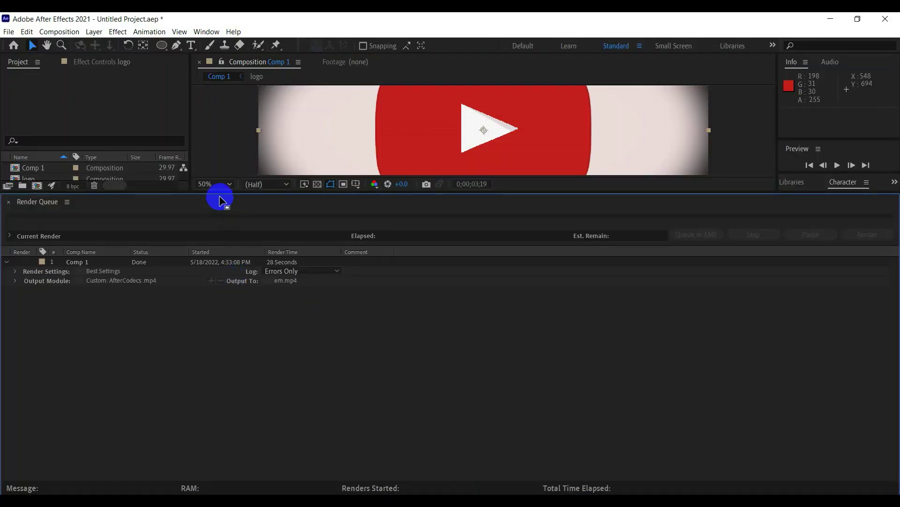
pyautogui.moveTo(220, 191); pyautogui.dragTo(271, 382)
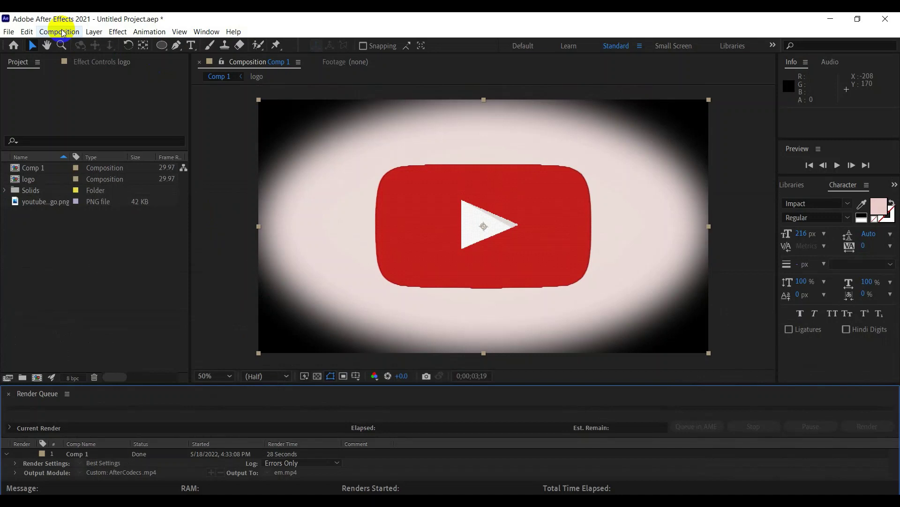
# Add Comp 1 to the Adobe Media Encoder queue via Composition > Add to Adobe Media Encoder Queue.
pyautogui.click(63, 32)
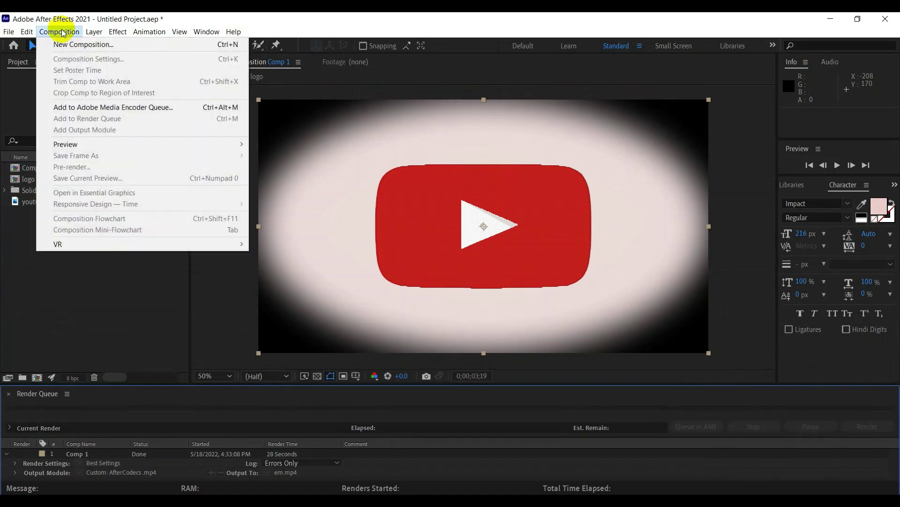
pyautogui.click(113, 109)
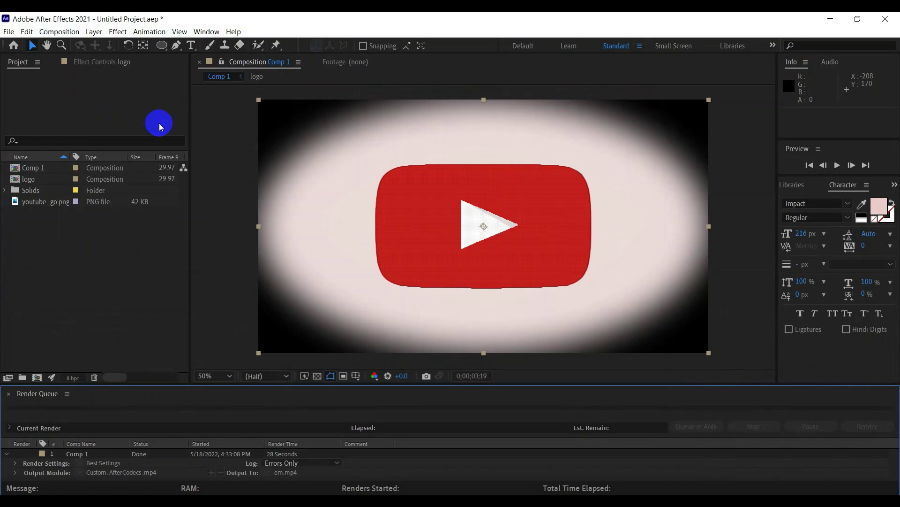
pyautogui.click(427, 488)
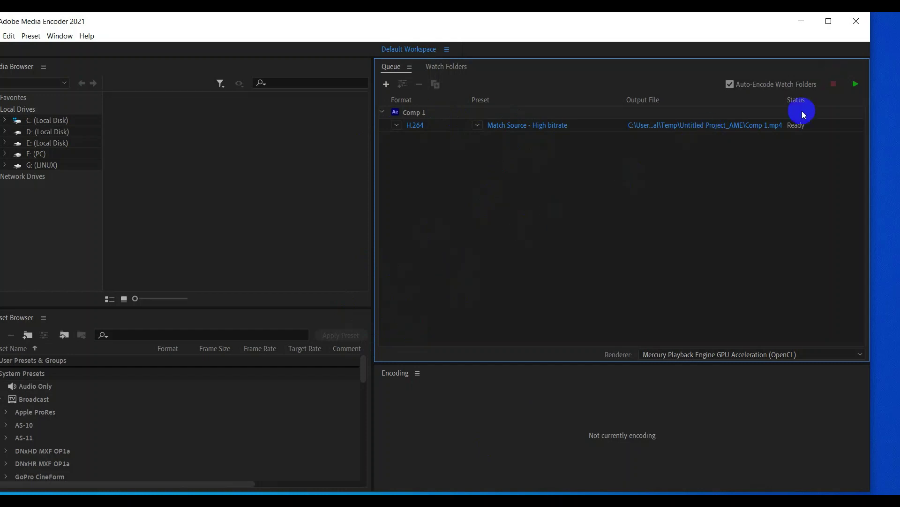
# Set the Comp 1.mp4 output file location to the Desktop.
pyautogui.click(764, 128)
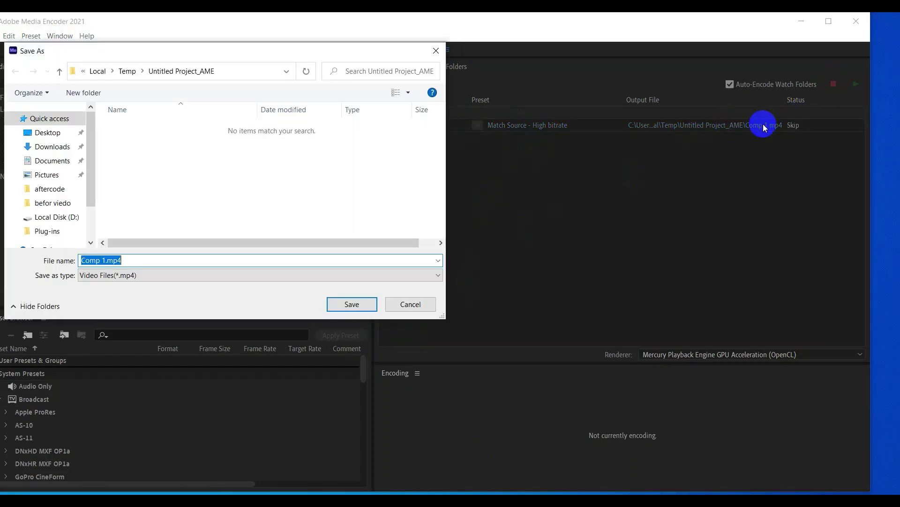
pyautogui.click(47, 132)
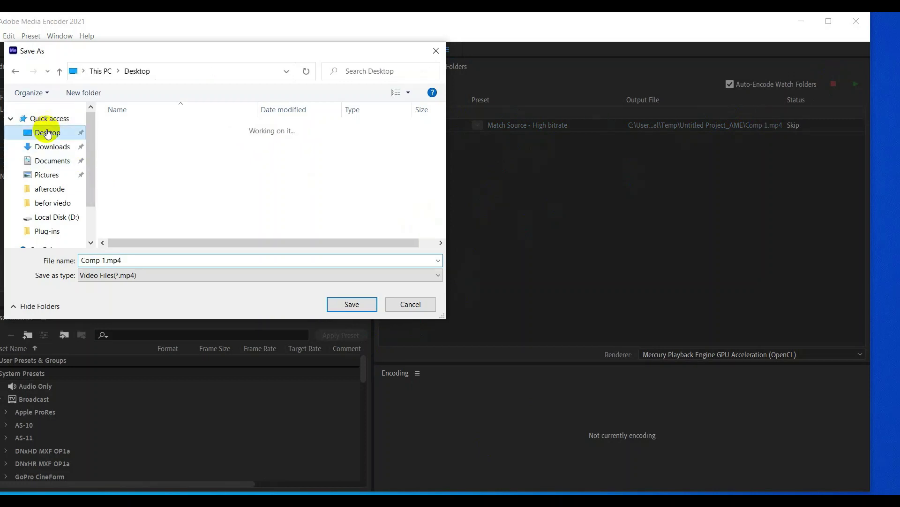
pyautogui.click(355, 306)
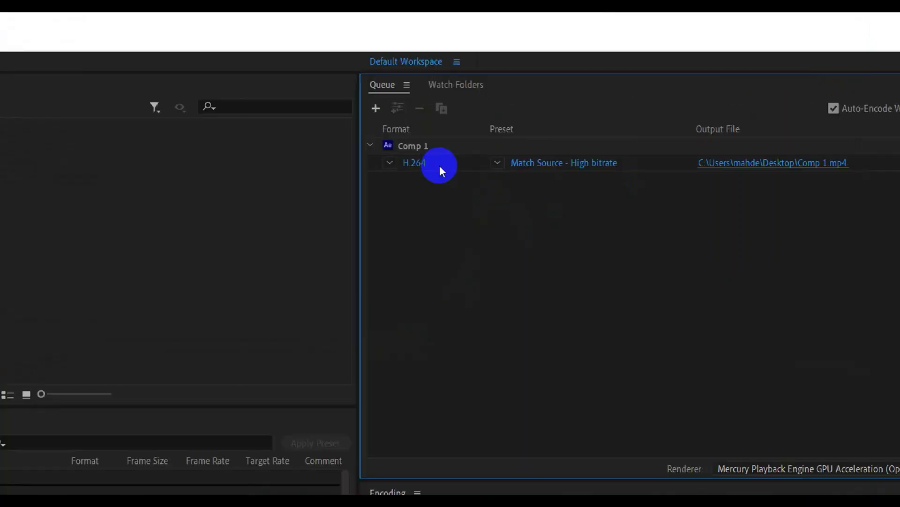
# Keep the Match Source - High bitrate H.264 preset and start the encoding queue.
pyautogui.click(452, 244)
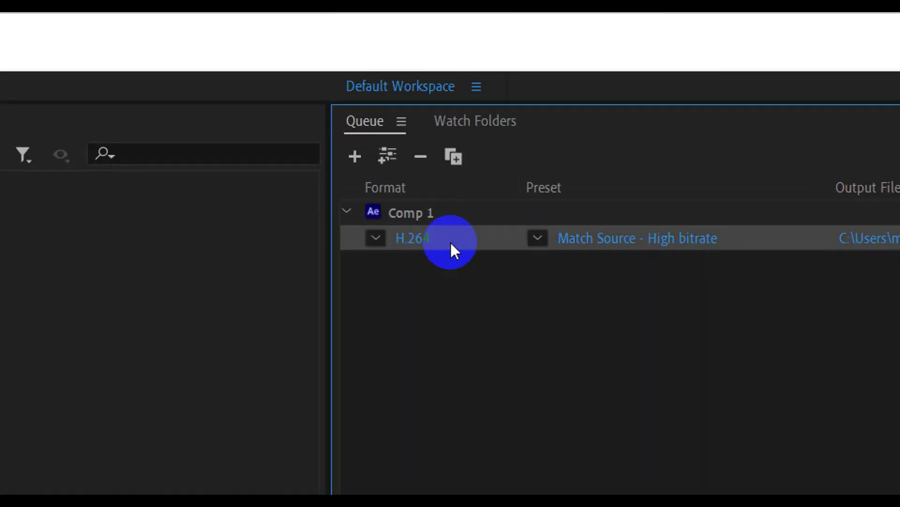
pyautogui.click(536, 239)
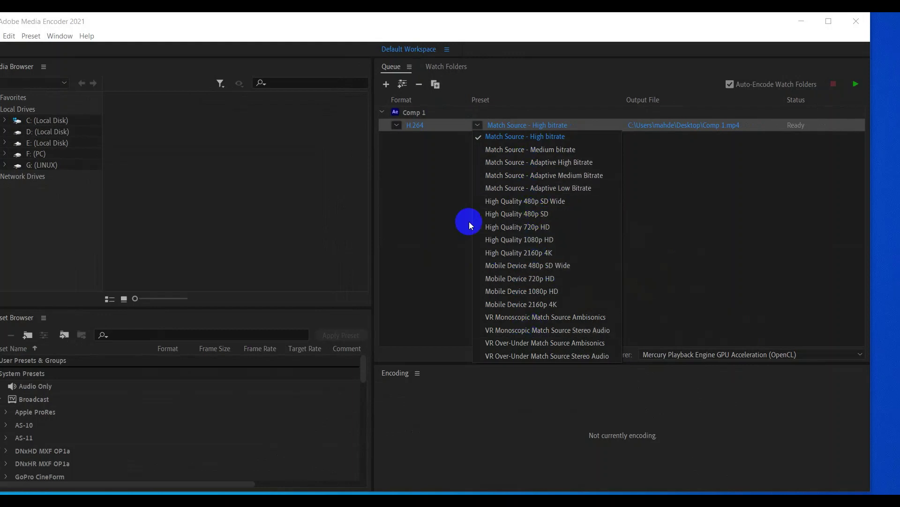
pyautogui.click(426, 243)
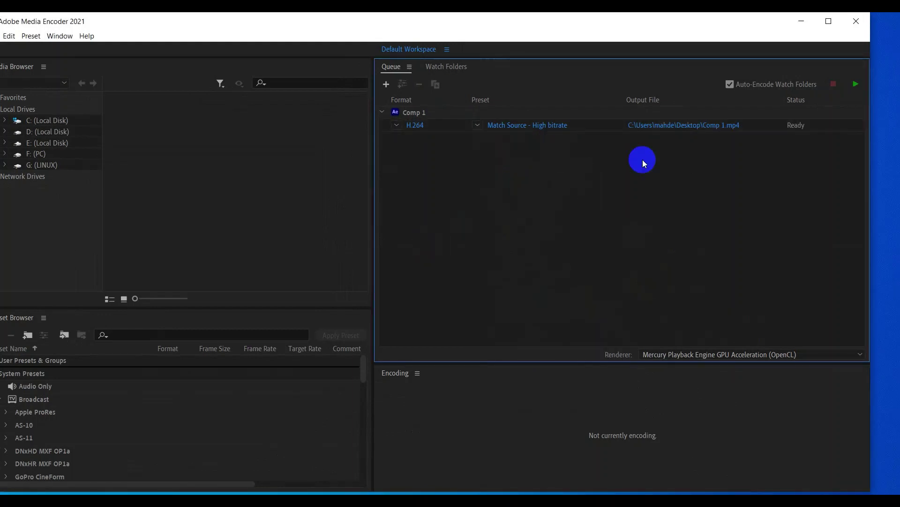
pyautogui.click(856, 85)
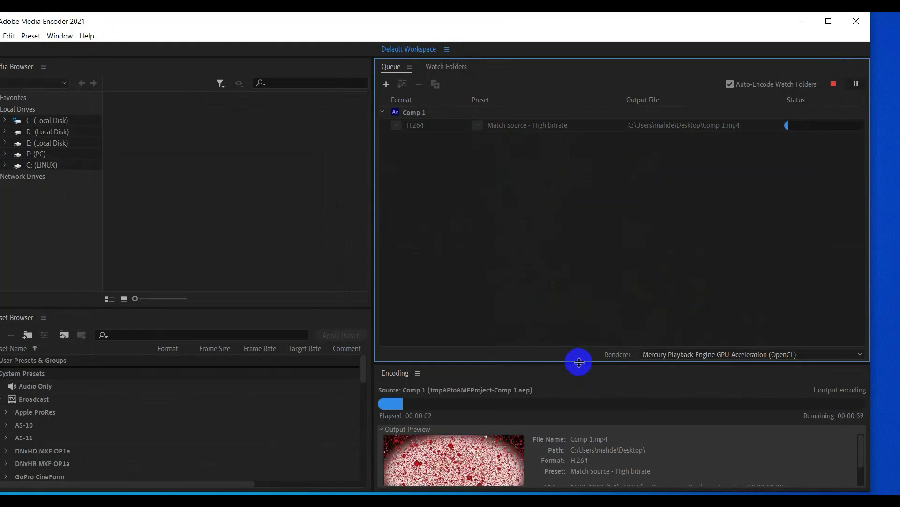
# Enlarge the encoding progress panel, wait for Comp 1 to finish, then minimize Media Encoder.
pyautogui.moveTo(579, 364); pyautogui.dragTo(536, 229)
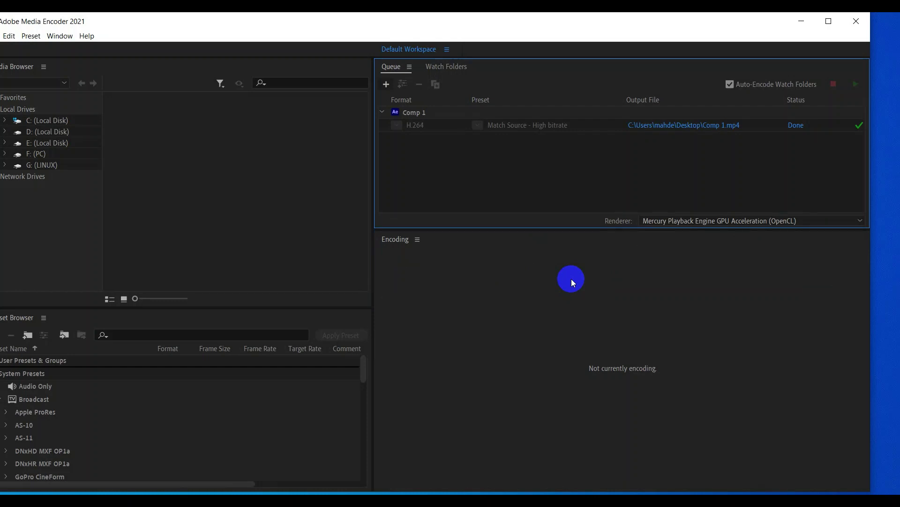
pyautogui.click(803, 27)
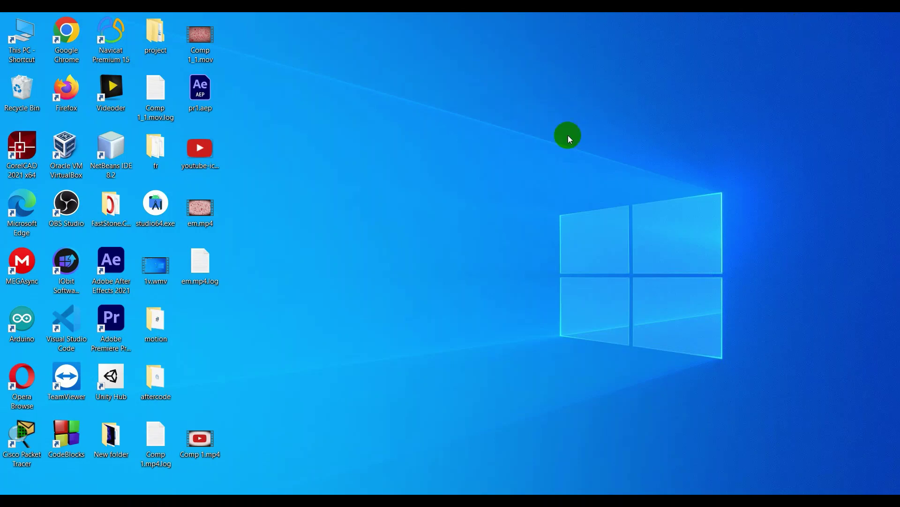
# Move the Comp 1.mp4 icon up, play it in Movies & TV, then close the player.
pyautogui.moveTo(209, 441); pyautogui.dragTo(221, 334)
pyautogui.doubleClick(200, 335)
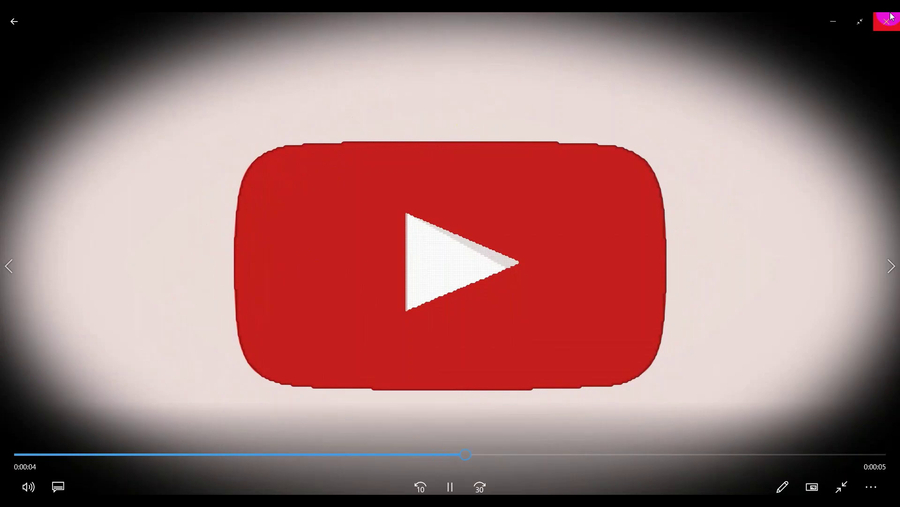
pyautogui.click(888, 20)
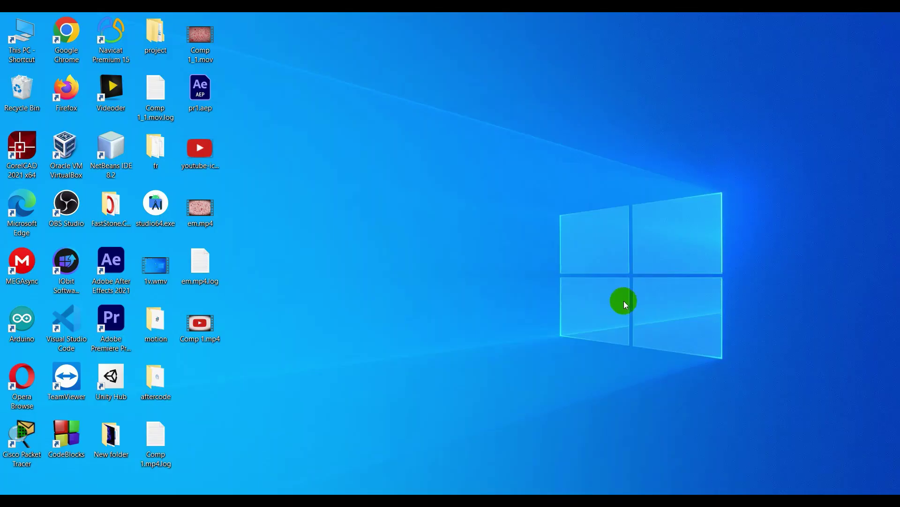